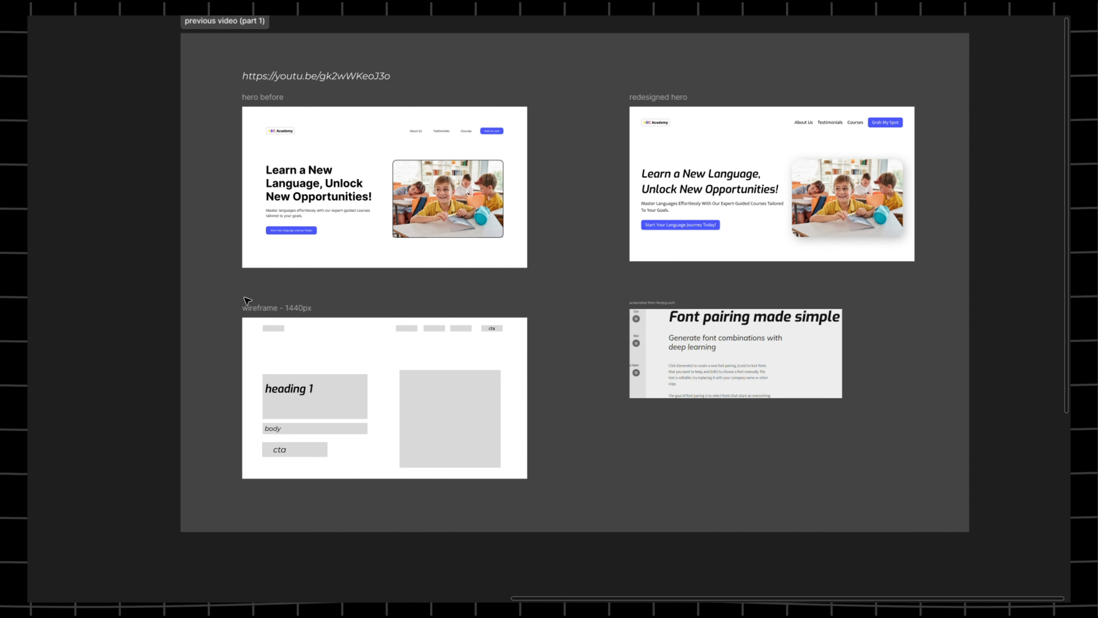
- Copy the 'redesigned hero' frame from the earlier designs and pan back beside 'before'
{"action": "scroll", "coordinate": [187, 282], "scroll_direction": "down", "scroll_amount": 3}
{"action": "scroll", "coordinate": [496, 190], "scroll_direction": "up", "scroll_amount": 2}
{"action": "left_click_drag", "start_coordinate": [496, 190], "coordinate": [829, 154]}
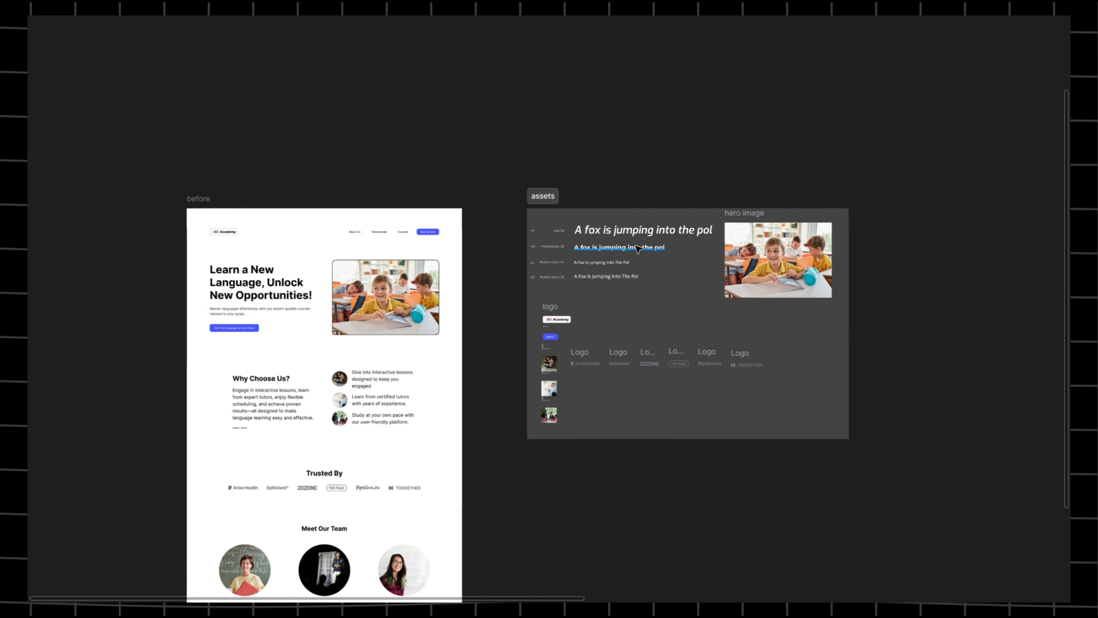
{"action": "left_click_drag", "start_coordinate": [892, 179], "coordinate": [886, 150]}
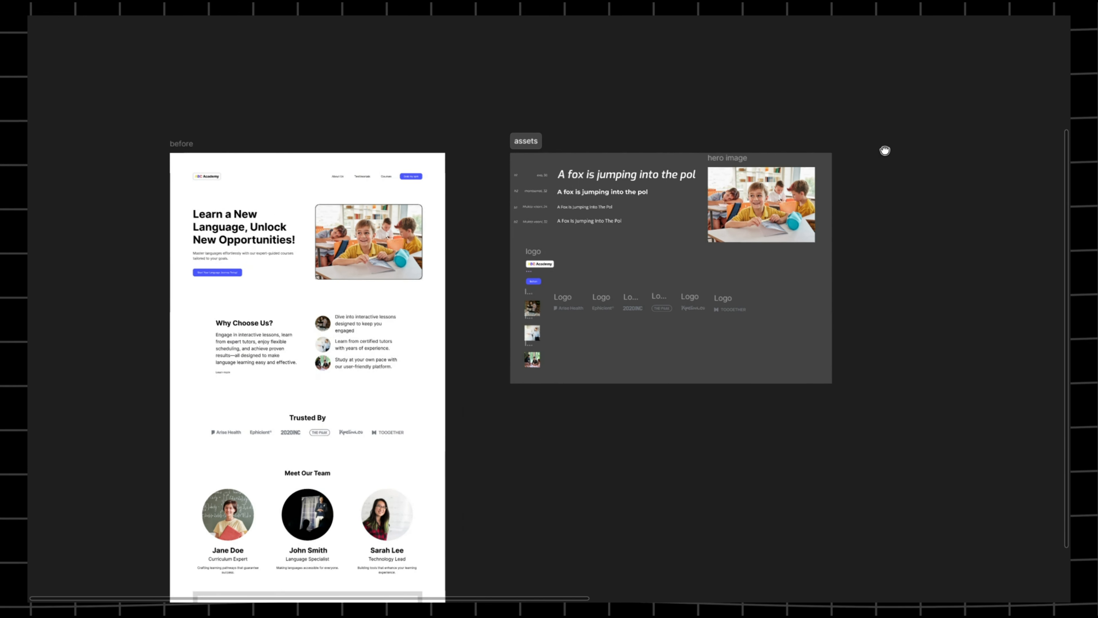
{"action": "scroll", "coordinate": [719, 225], "scroll_direction": "up", "scroll_amount": 3}
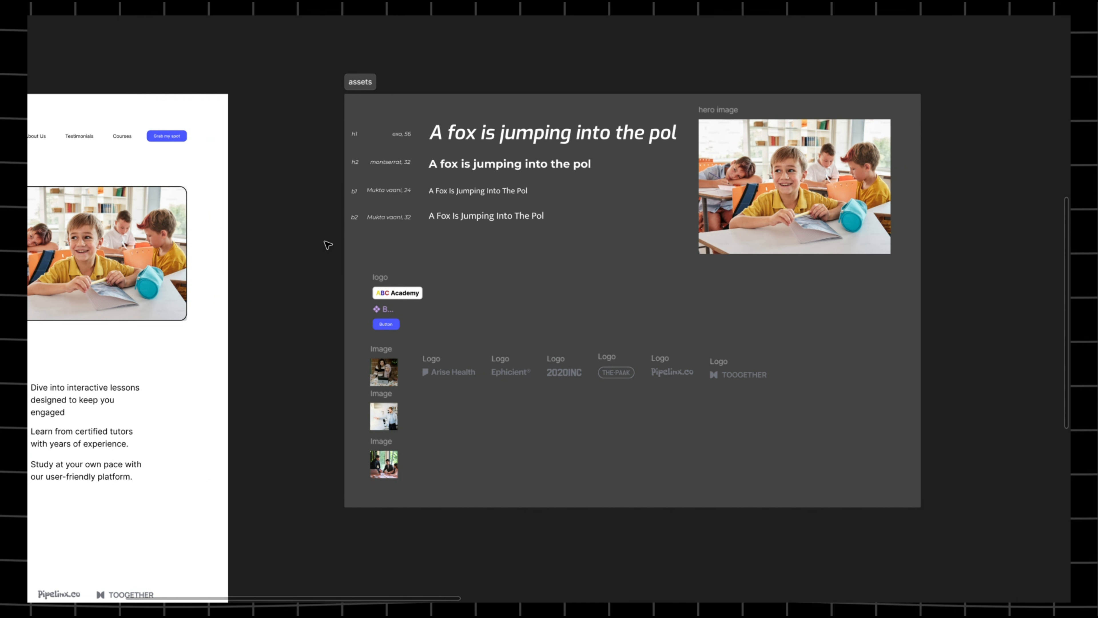
{"action": "scroll", "coordinate": [303, 190], "scroll_direction": "up", "scroll_amount": 4}
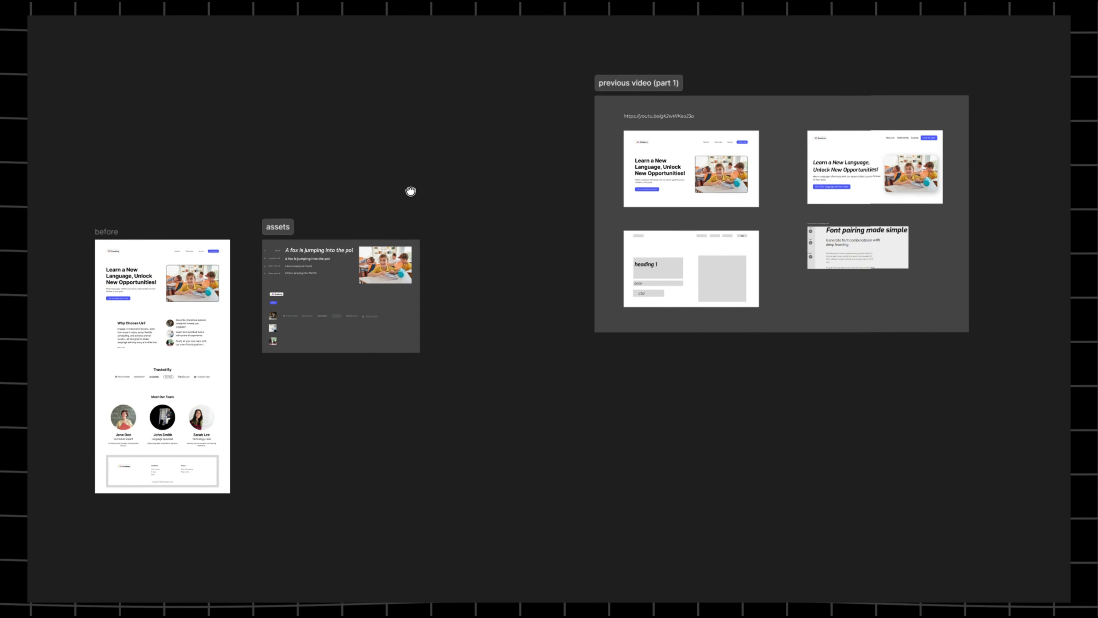
{"action": "left_click_drag", "start_coordinate": [412, 192], "coordinate": [276, 195]}
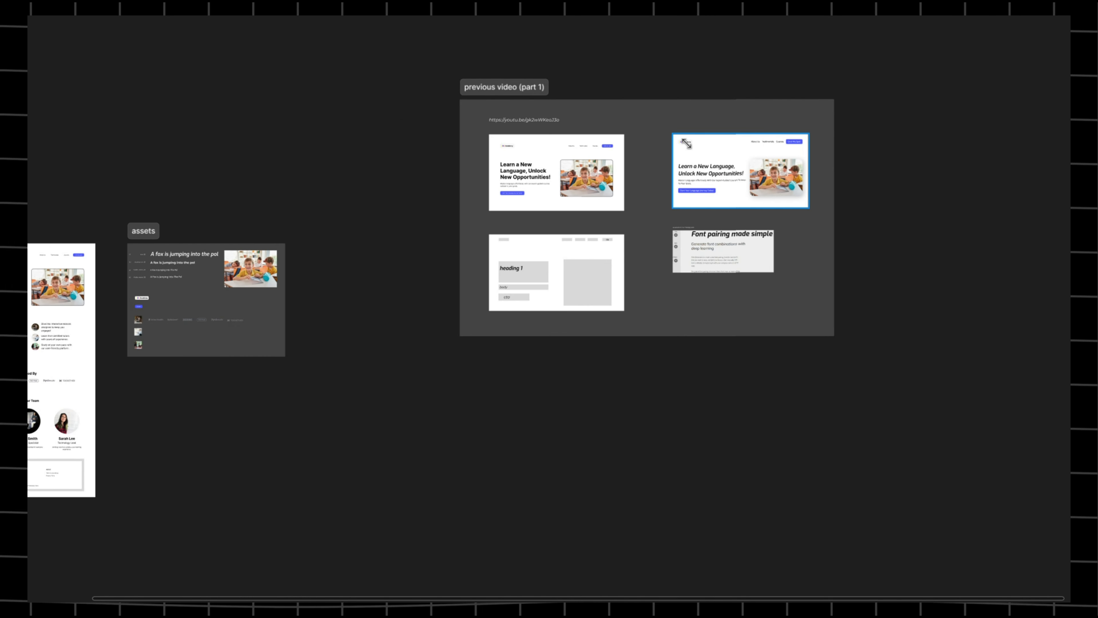
{"action": "left_click", "coordinate": [687, 143]}
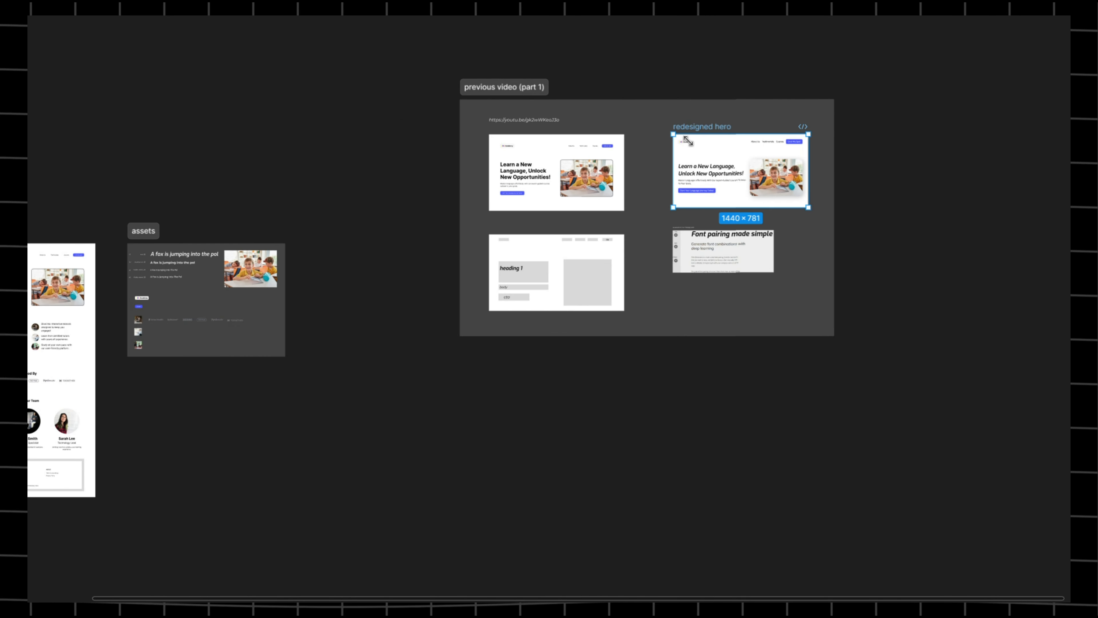
{"action": "right_click", "coordinate": [688, 123]}
{"action": "left_click", "coordinate": [701, 122]}
{"action": "left_click_drag", "start_coordinate": [370, 154], "coordinate": [1046, 100]}
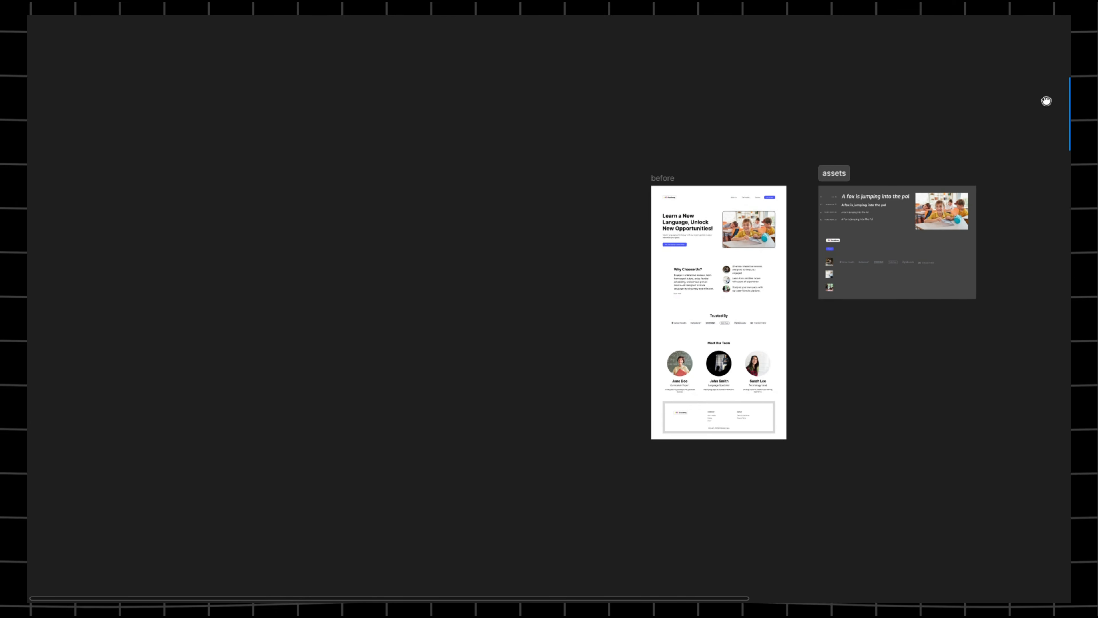
- Paste the redesigned hero beside the before page and extend its bottom edge to 2179
{"action": "right_click", "coordinate": [538, 186]}
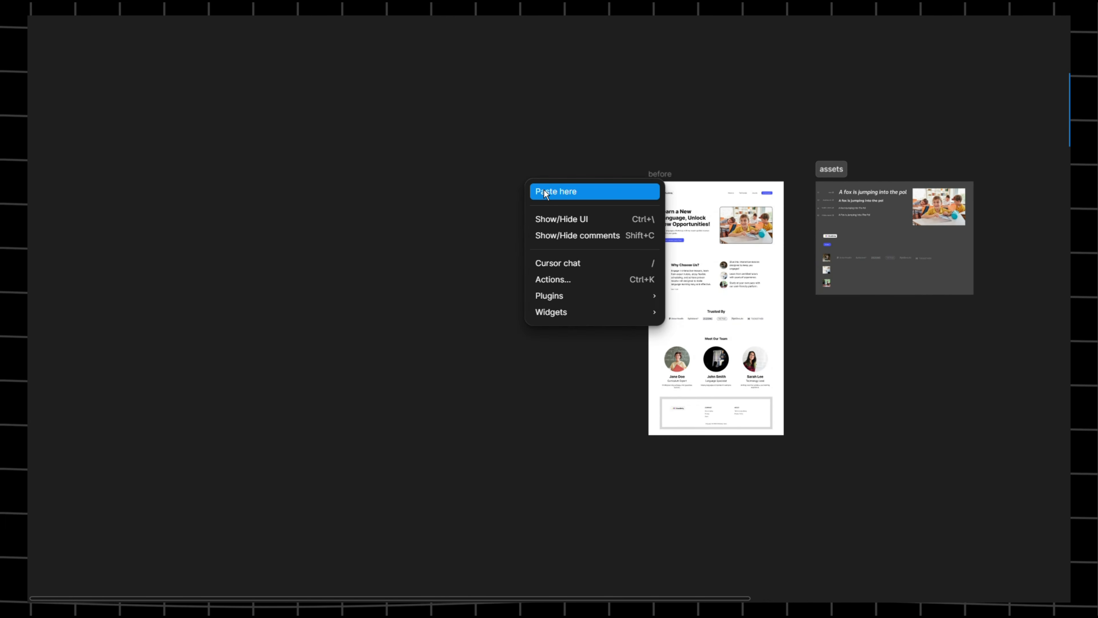
{"action": "left_click", "coordinate": [563, 189]}
{"action": "scroll", "coordinate": [564, 189], "scroll_direction": "up", "scroll_amount": 5}
{"action": "left_click_drag", "start_coordinate": [586, 181], "coordinate": [404, 174]}
{"action": "scroll", "coordinate": [404, 174], "scroll_direction": "right", "scroll_amount": 5}
{"action": "scroll", "coordinate": [351, 260], "scroll_direction": "down", "scroll_amount": 9}
{"action": "left_click_drag", "start_coordinate": [351, 265], "coordinate": [328, 515]}
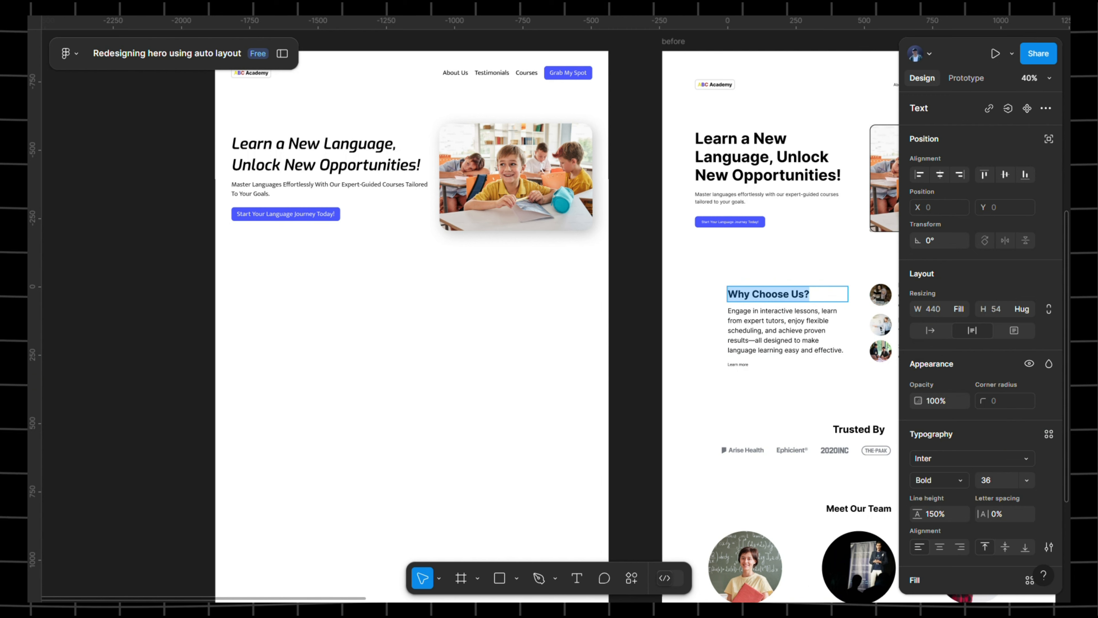
{"action": "scroll", "coordinate": [368, 297], "scroll_direction": "up", "scroll_amount": 10}
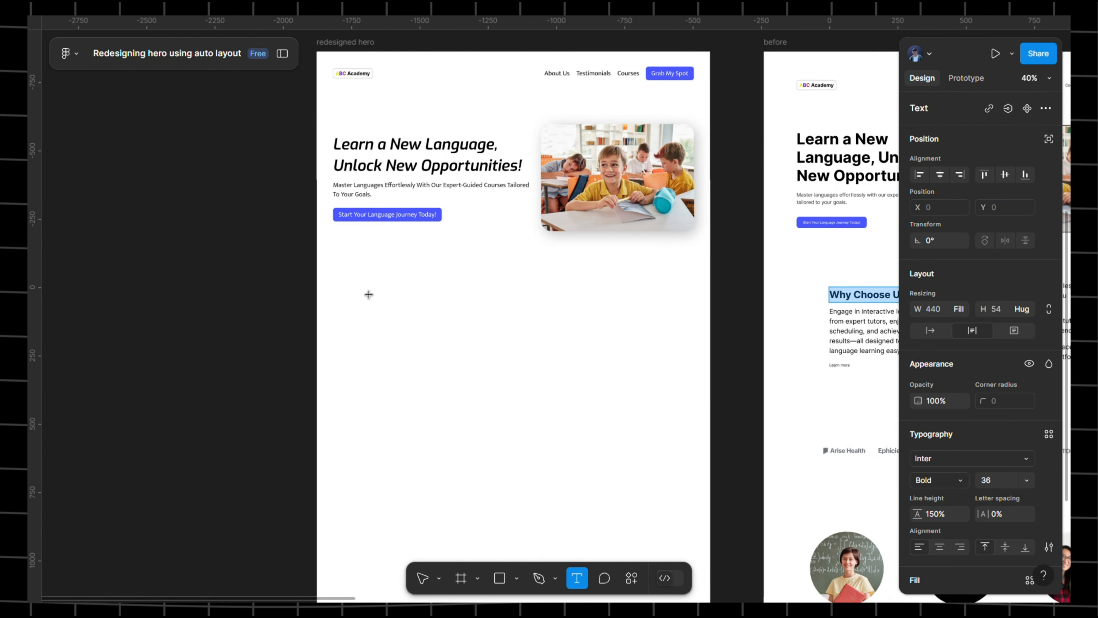
- Add a text layer reading 'Why Choose Us?' below the hero
{"action": "left_click", "coordinate": [338, 282]}
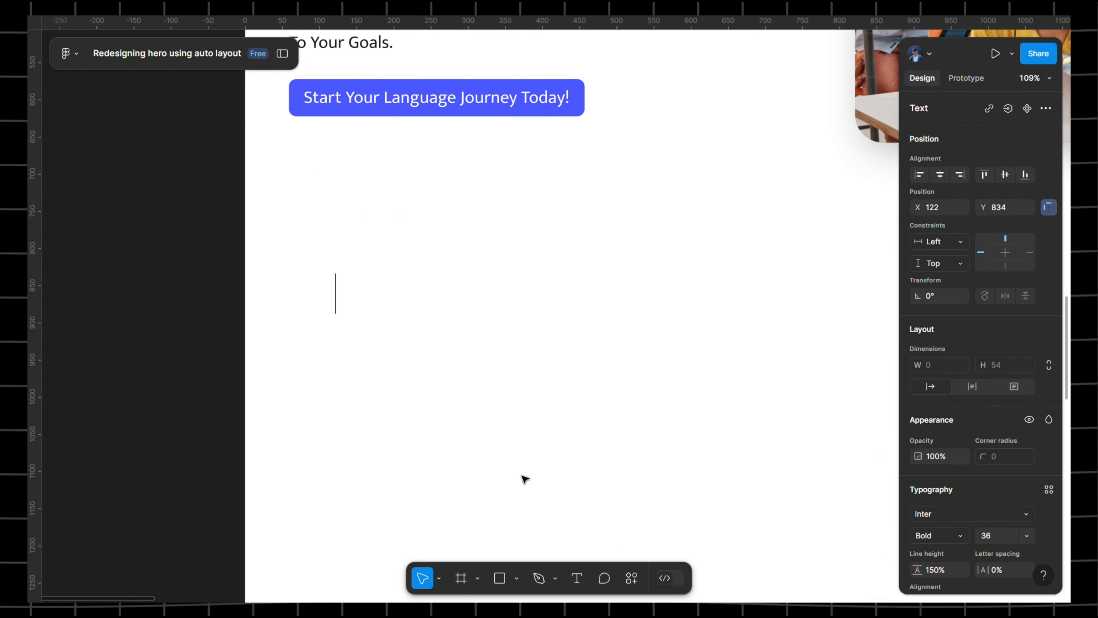
{"action": "key", "text": "ctrl+v"}
{"action": "scroll", "coordinate": [844, 398], "scroll_direction": "down", "scroll_amount": 5}
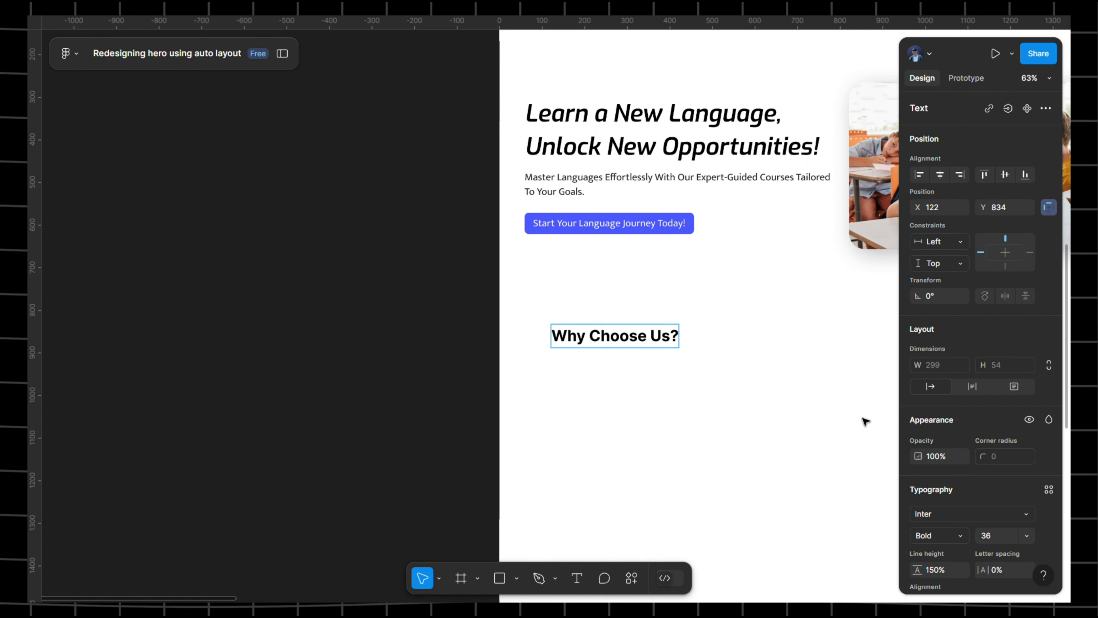
{"action": "scroll", "coordinate": [865, 422], "scroll_direction": "right", "scroll_amount": 5}
{"action": "scroll", "coordinate": [689, 304], "scroll_direction": "down", "scroll_amount": 2}
{"action": "scroll", "coordinate": [1027, 490], "scroll_direction": "down", "scroll_amount": 3}
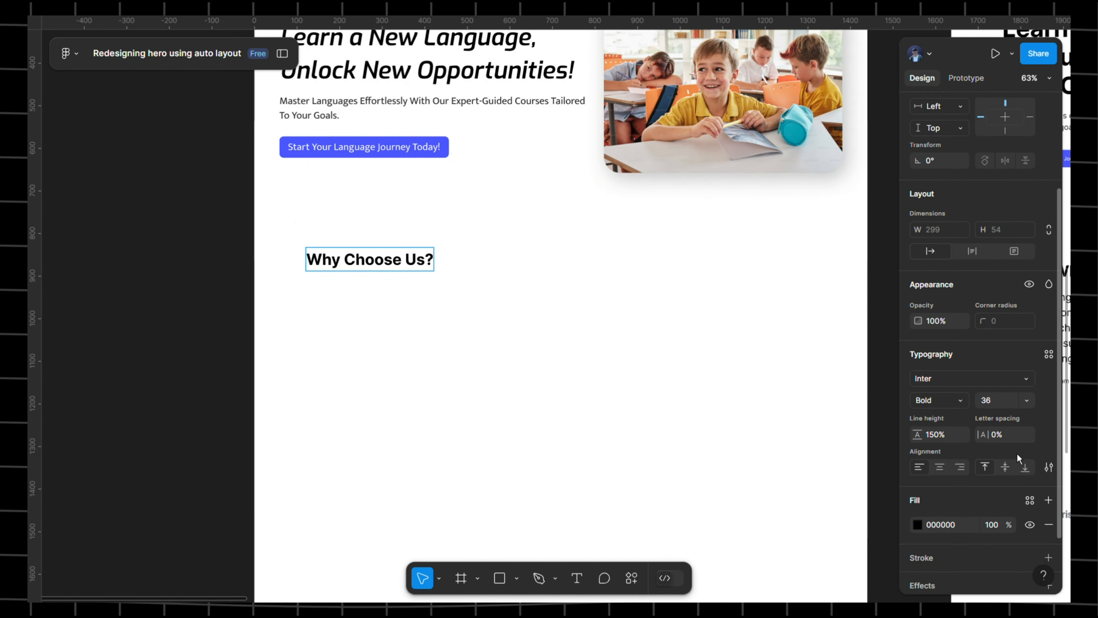
- Apply the h2 text style to the whole 'Why Choose Us?' heading
{"action": "left_click", "coordinate": [1049, 354]}
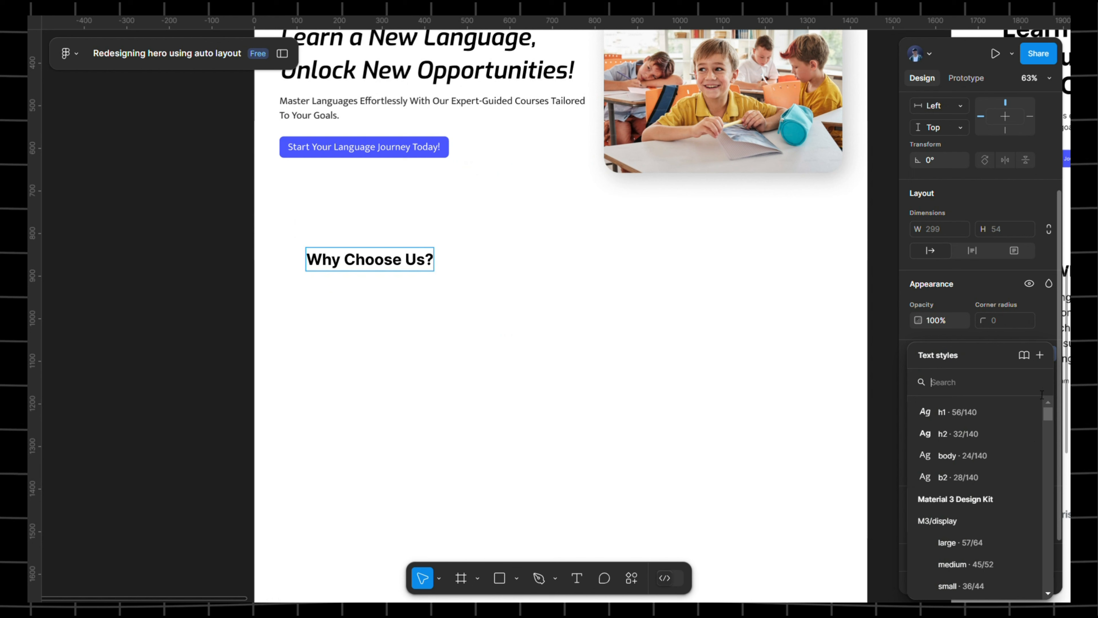
{"action": "left_click", "coordinate": [956, 440]}
{"action": "triple_click", "coordinate": [405, 265]}
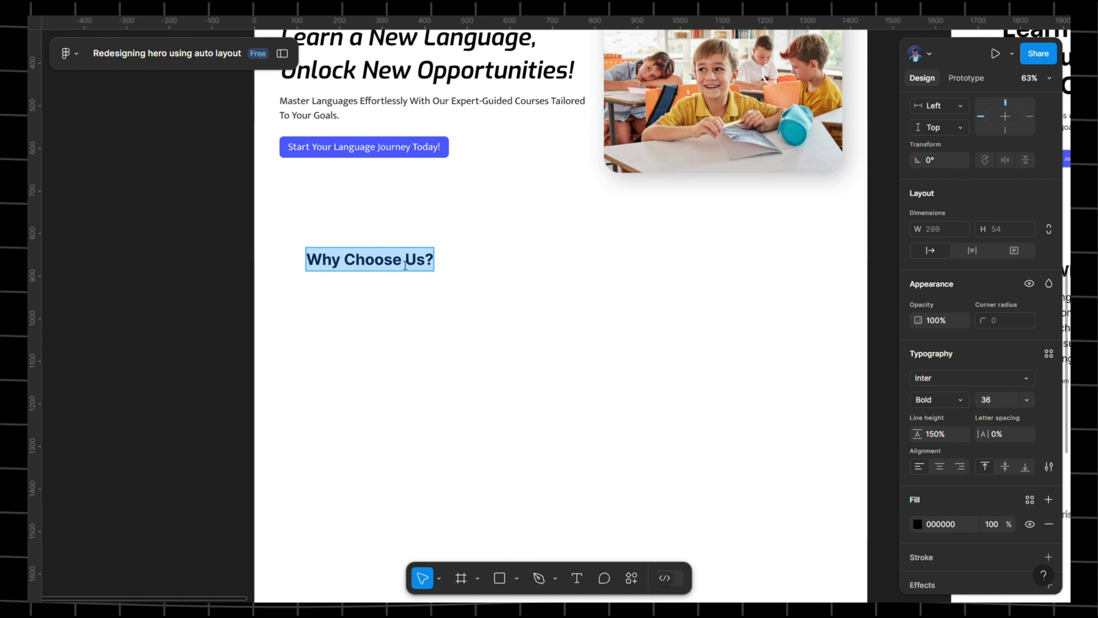
{"action": "left_click", "coordinate": [1050, 354]}
{"action": "left_click", "coordinate": [957, 431]}
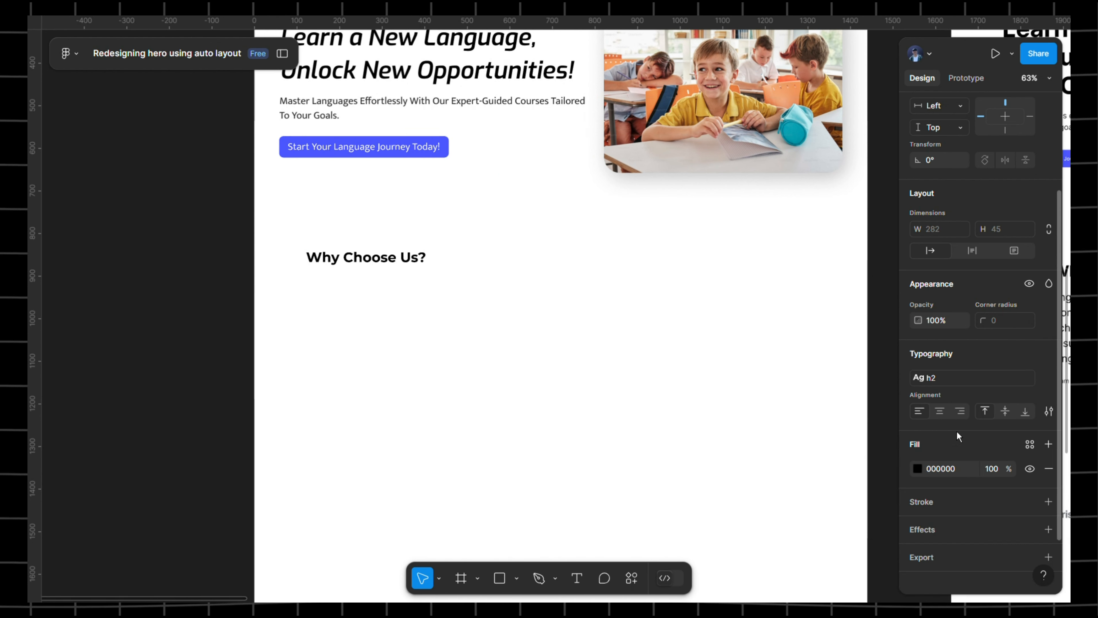
{"action": "left_click", "coordinate": [672, 238]}
{"action": "left_click_drag", "start_coordinate": [680, 243], "coordinate": [305, 229]}
- Copy the reference Why Choose Us paragraph and paste it as new text below the heading
{"action": "left_click", "coordinate": [768, 299]}
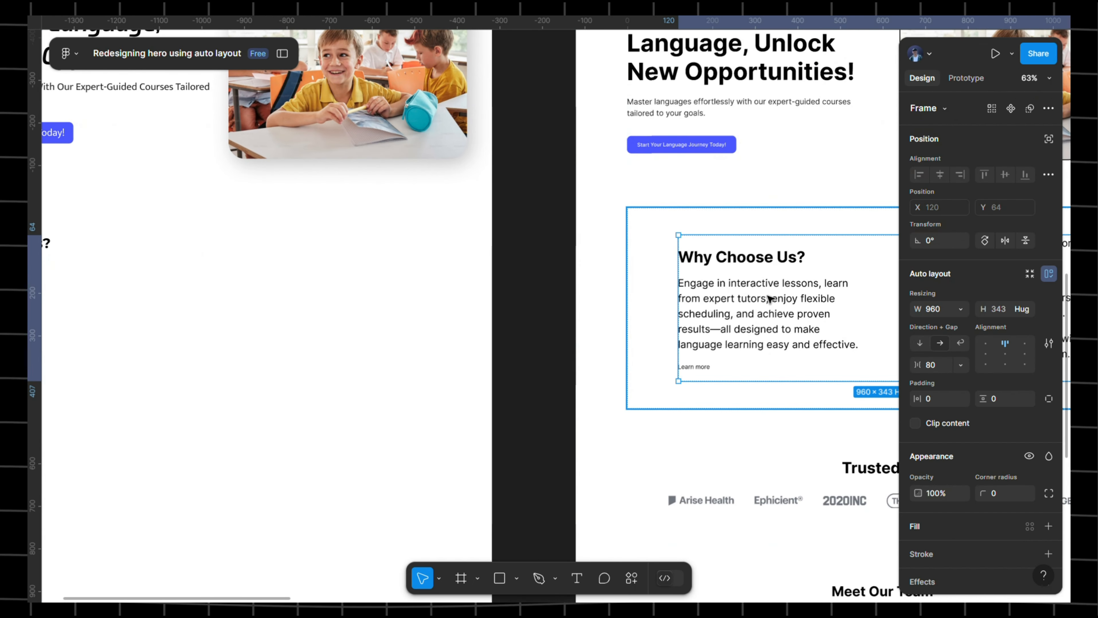
{"action": "double_click", "coordinate": [769, 299]}
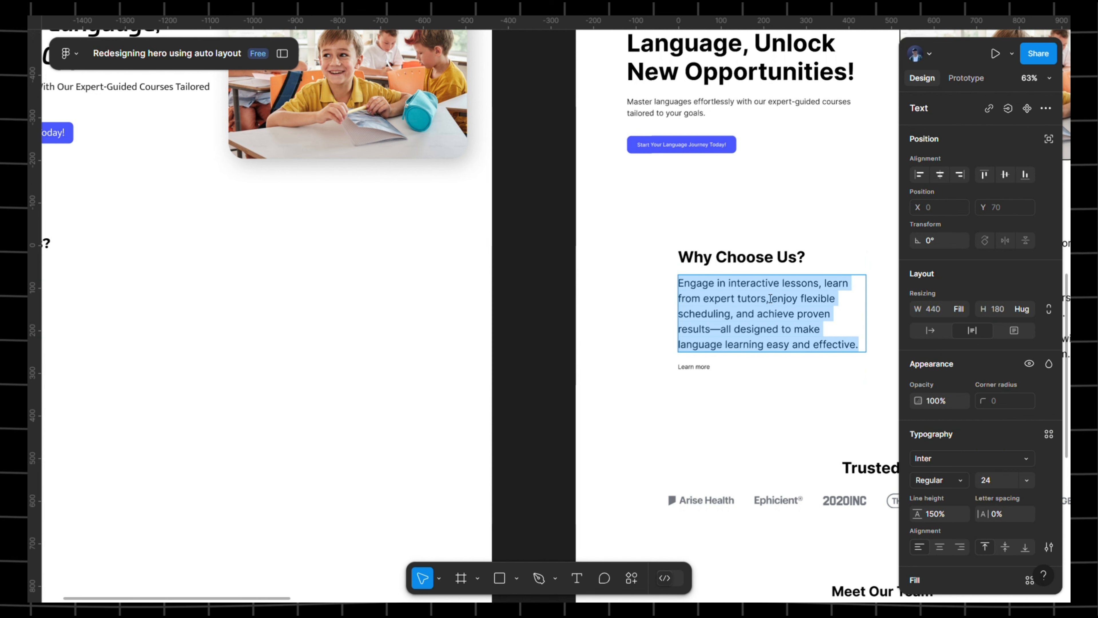
{"action": "scroll", "coordinate": [494, 266], "scroll_direction": "left", "scroll_amount": 10}
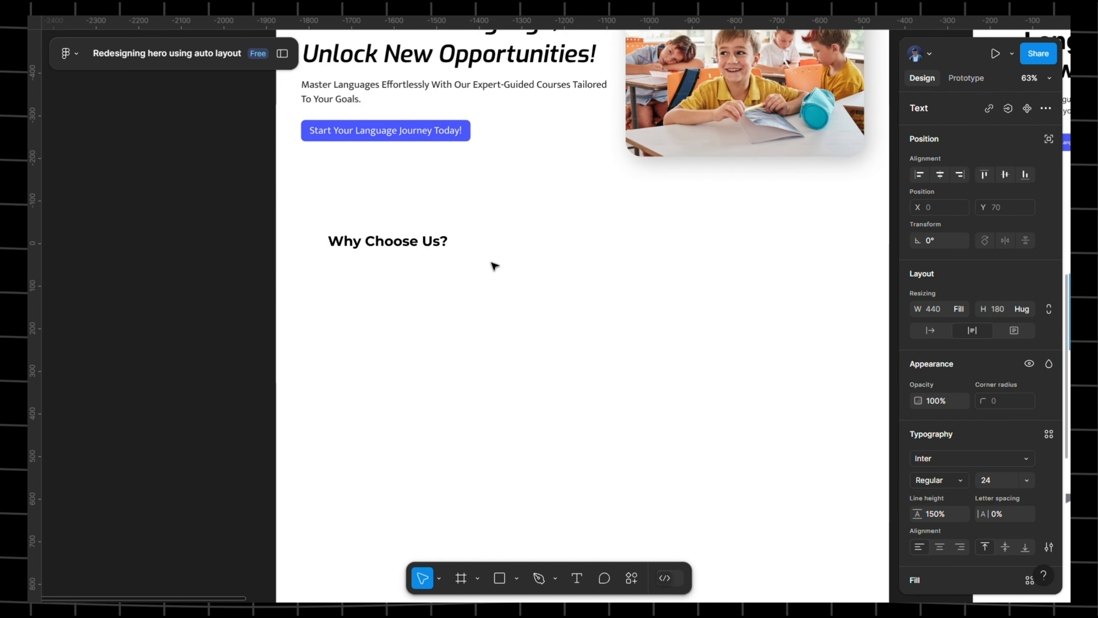
{"action": "left_click", "coordinate": [407, 252]}
{"action": "key", "text": "Return"}
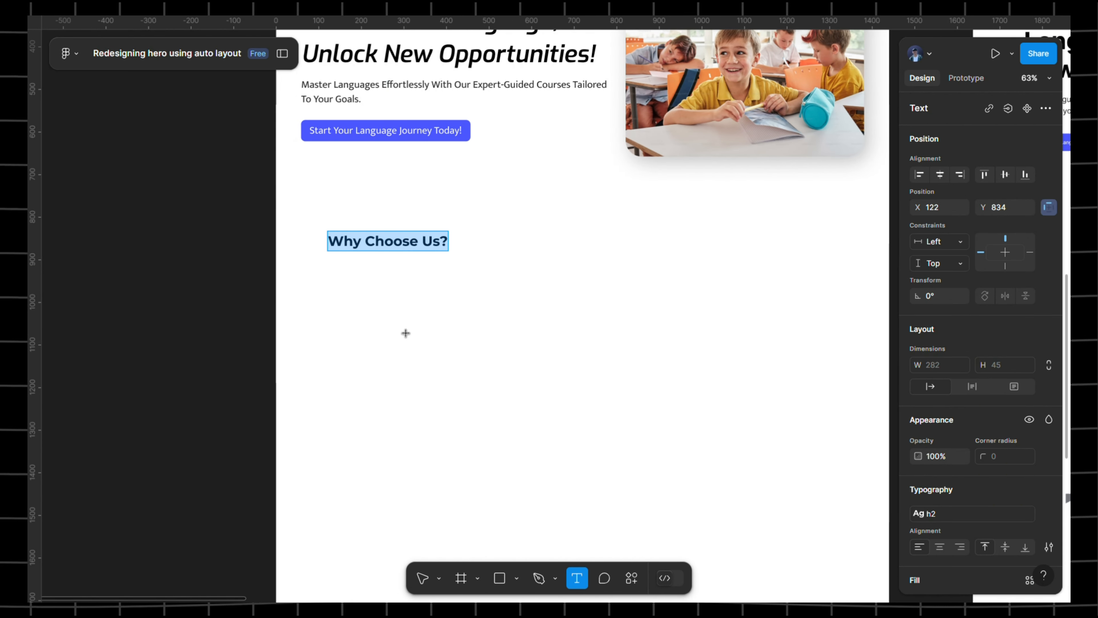
{"action": "left_click", "coordinate": [343, 288]}
{"action": "key", "text": "ctrl+v"}
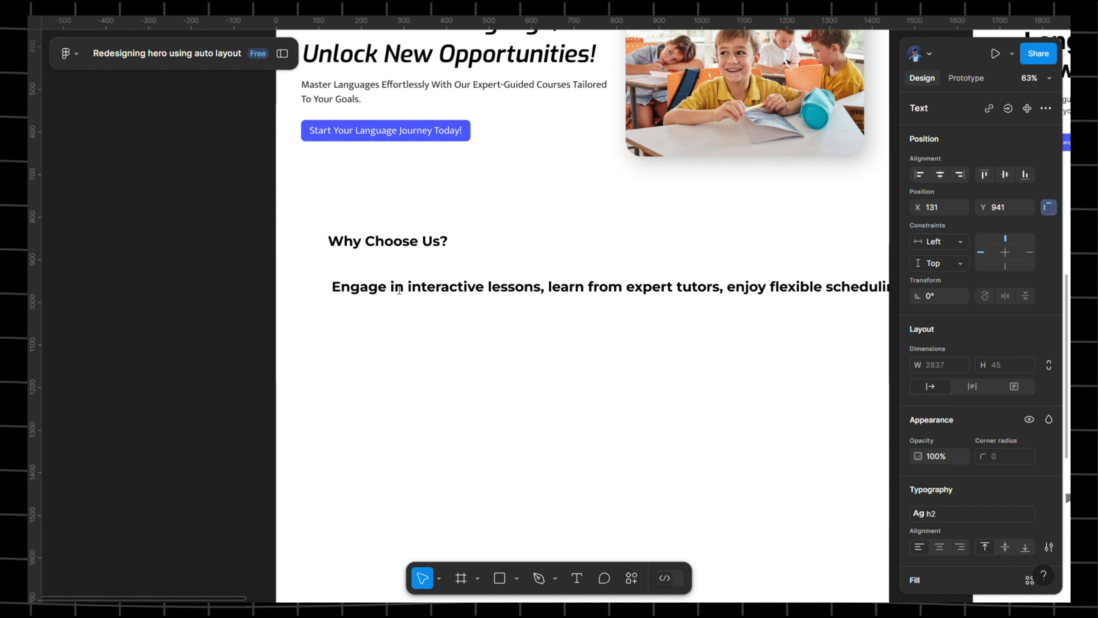
{"action": "triple_click", "coordinate": [396, 286]}
- Apply the b2 text style to the paragraph and narrow it to about 491 wide
{"action": "scroll", "coordinate": [1032, 460], "scroll_direction": "down", "scroll_amount": 3}
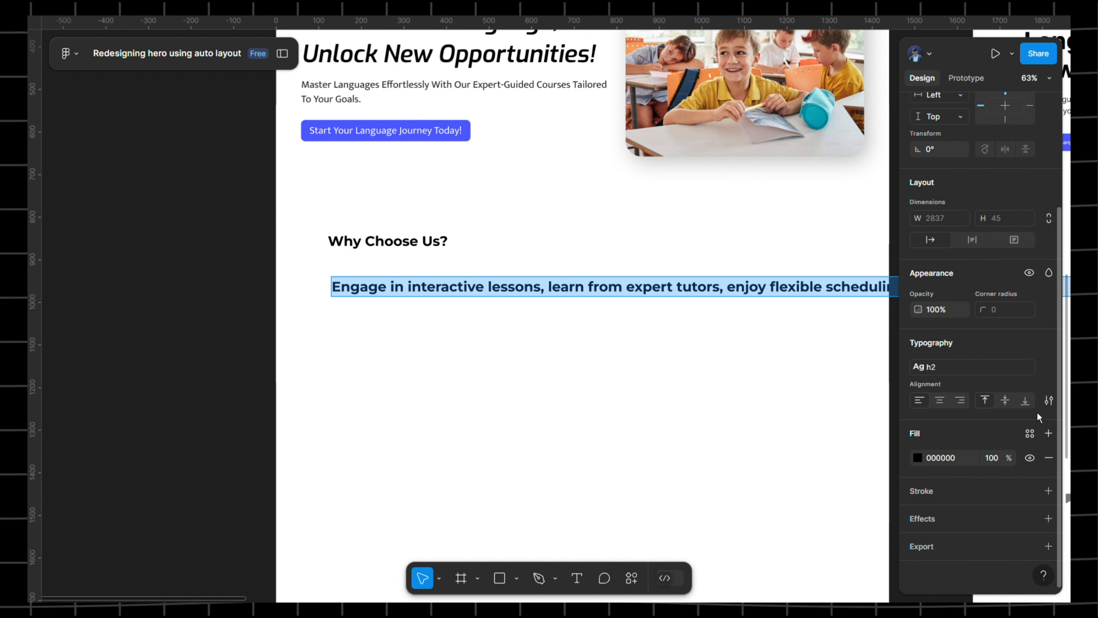
{"action": "key", "text": "minus"}
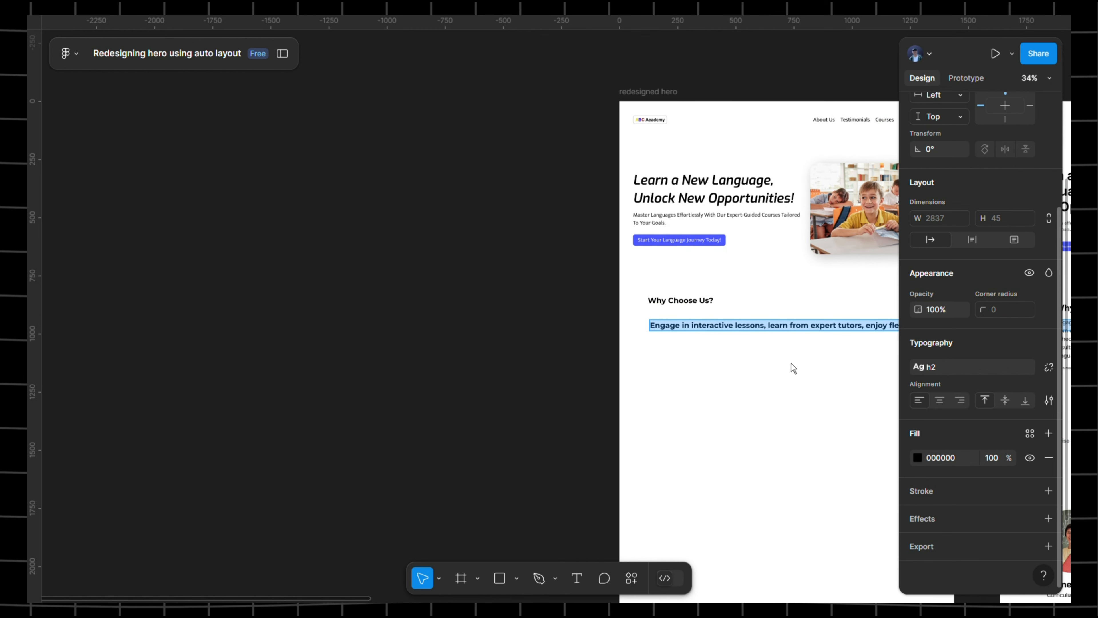
{"action": "scroll", "coordinate": [751, 315], "scroll_direction": "right", "scroll_amount": 6}
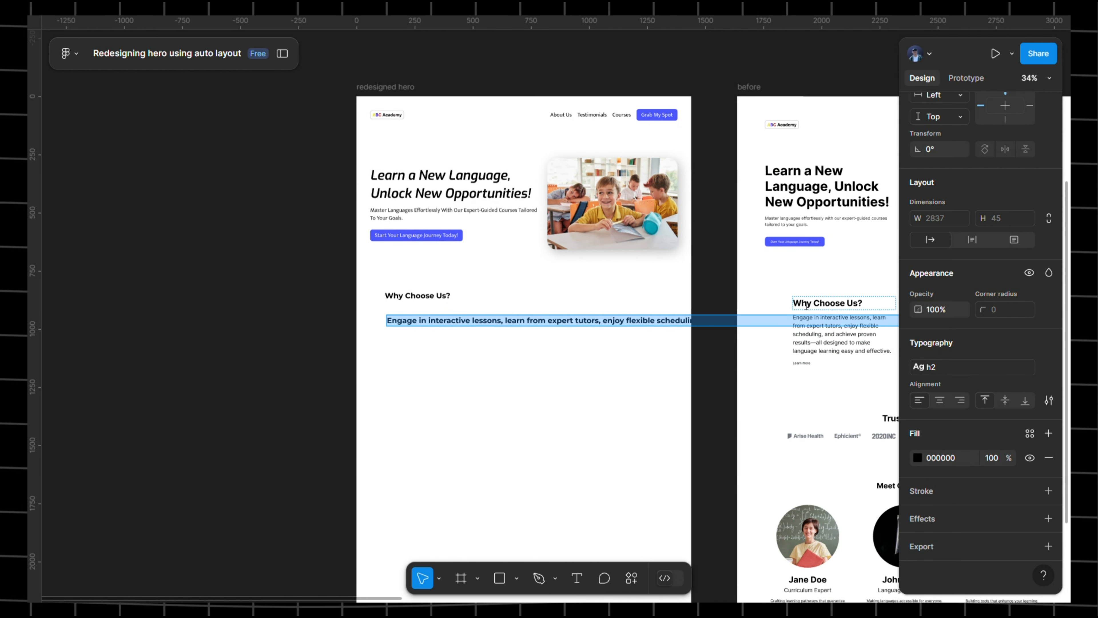
{"action": "left_click", "coordinate": [1004, 378]}
{"action": "left_click", "coordinate": [956, 476]}
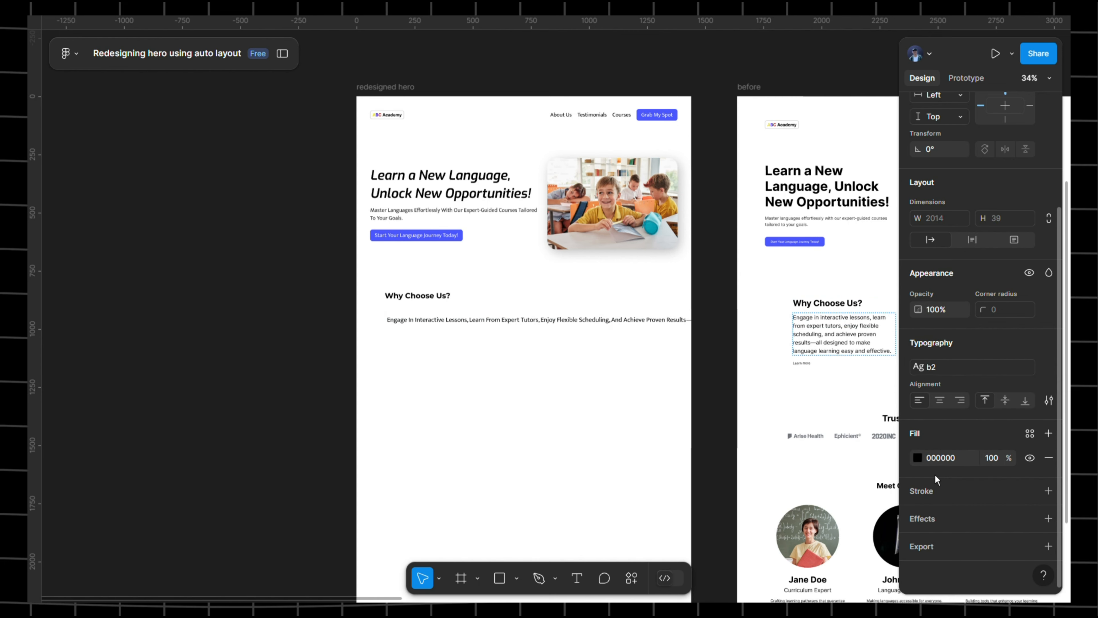
{"action": "scroll", "coordinate": [618, 316], "scroll_direction": "up", "scroll_amount": 5}
{"action": "scroll", "coordinate": [647, 373], "scroll_direction": "down", "scroll_amount": 5}
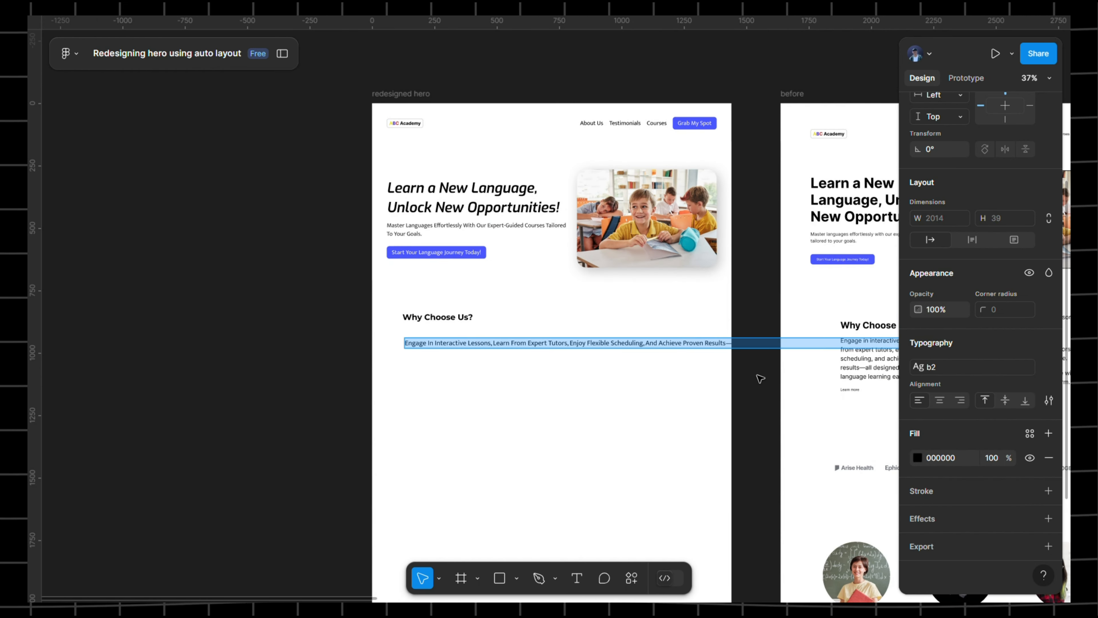
{"action": "scroll", "coordinate": [757, 374], "scroll_direction": "right", "scroll_amount": 3}
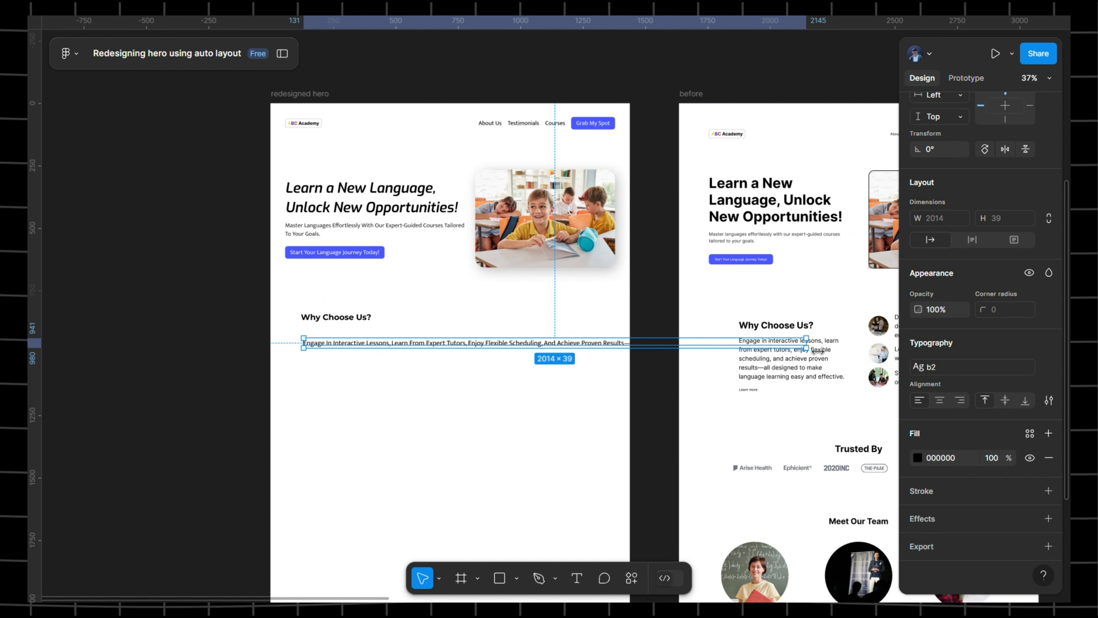
{"action": "left_click_drag", "start_coordinate": [808, 345], "coordinate": [430, 350]}
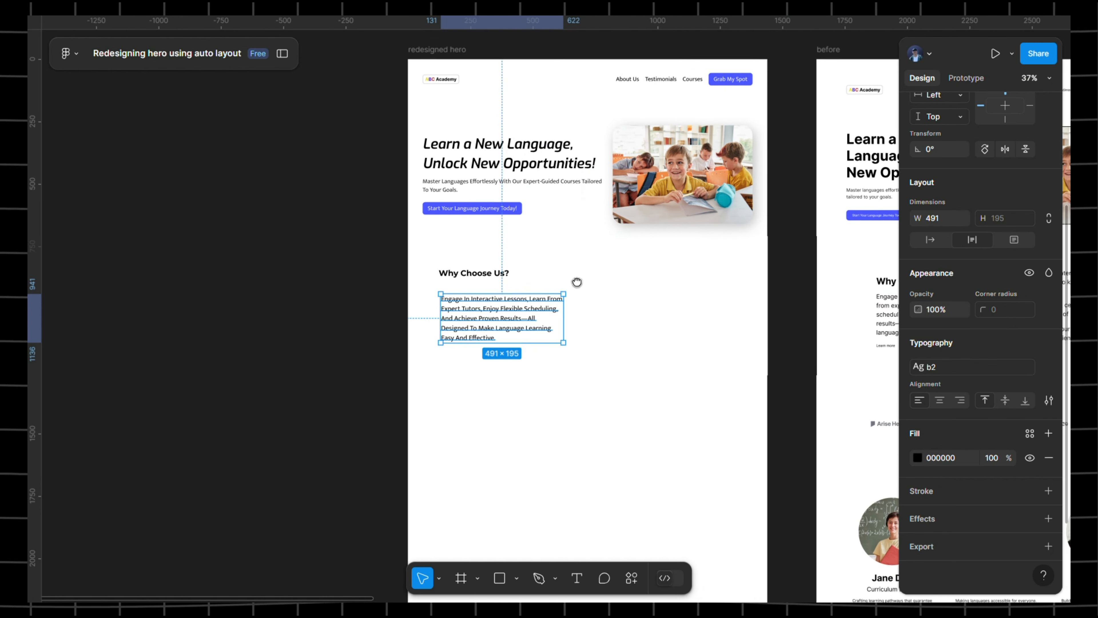
{"action": "scroll", "coordinate": [579, 282], "scroll_direction": "up", "scroll_amount": 5}
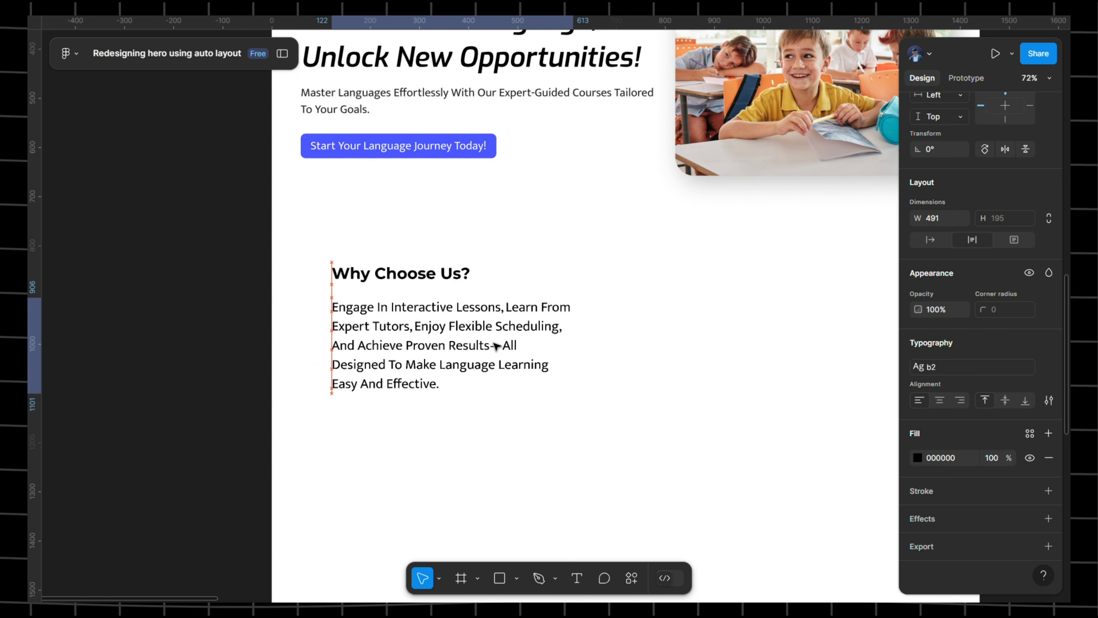
{"action": "scroll", "coordinate": [628, 276], "scroll_direction": "down", "scroll_amount": 3}
- Copy the 'Dive into interactive lessons' line and paste it beside the paragraph
{"action": "left_click", "coordinate": [628, 276]}
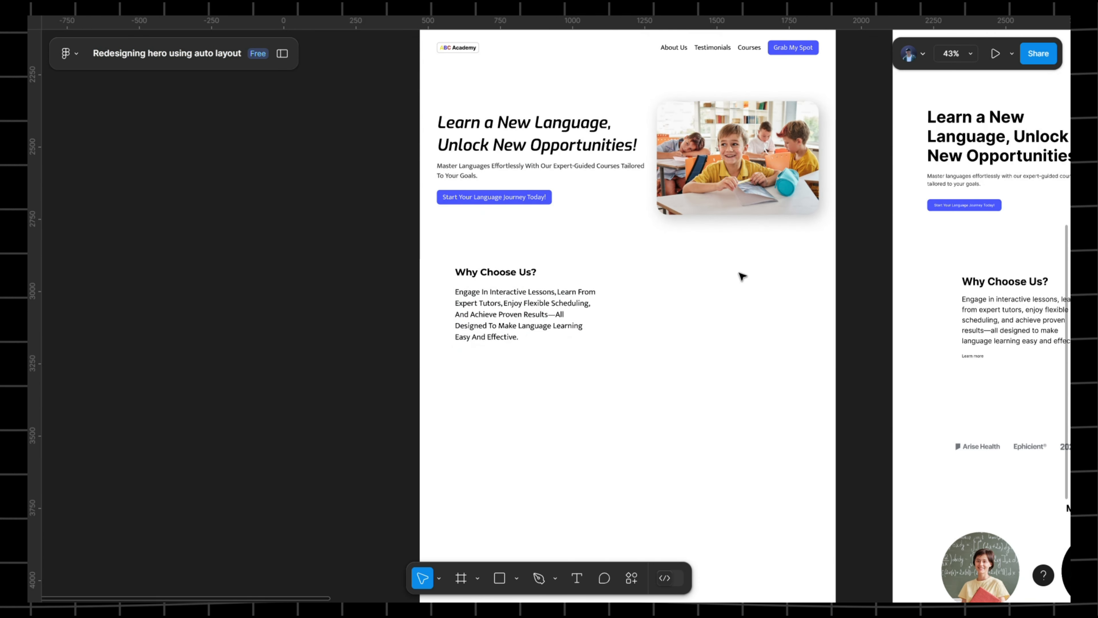
{"action": "scroll", "coordinate": [478, 277], "scroll_direction": "right", "scroll_amount": 8}
{"action": "left_click", "coordinate": [882, 298]}
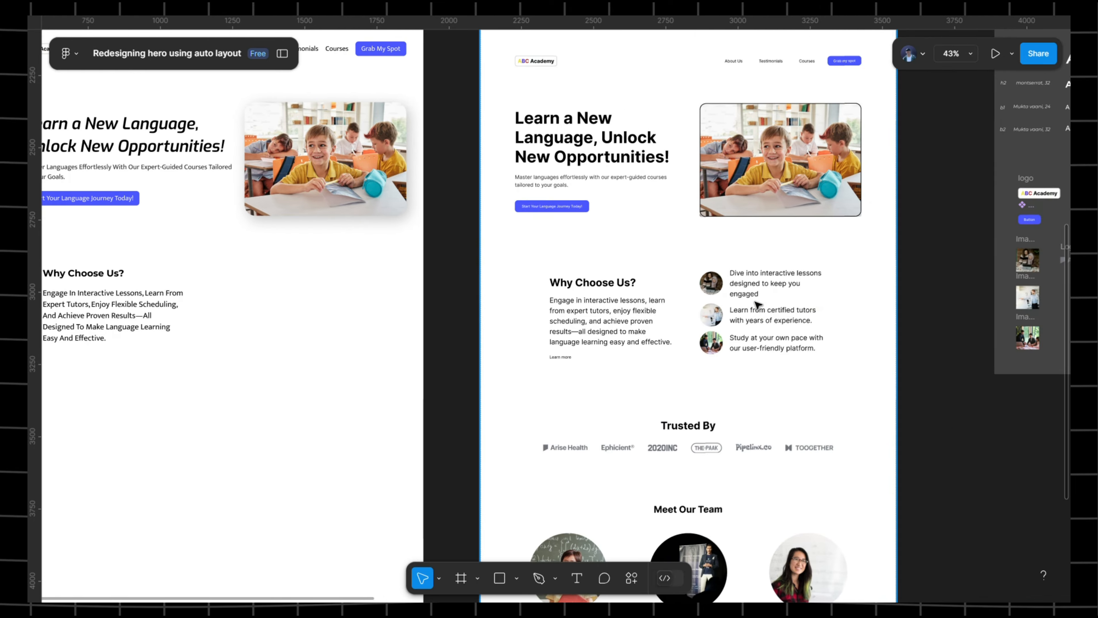
{"action": "scroll", "coordinate": [627, 302], "scroll_direction": "up", "scroll_amount": 5}
{"action": "double_click", "coordinate": [754, 273]}
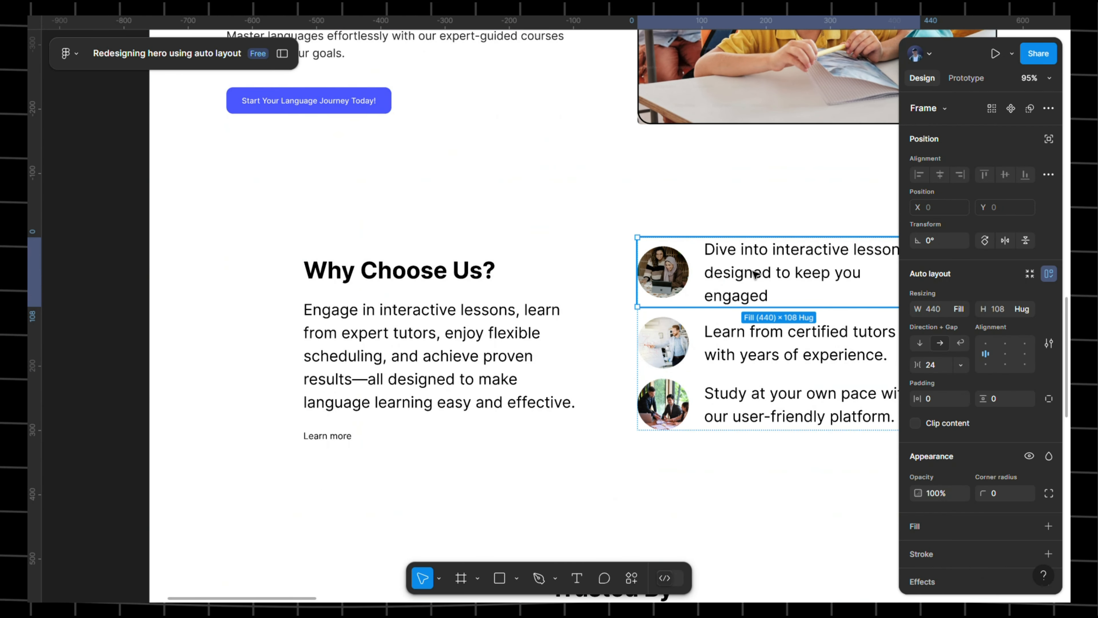
{"action": "double_click", "coordinate": [754, 273]}
{"action": "key", "text": "ctrl+c"}
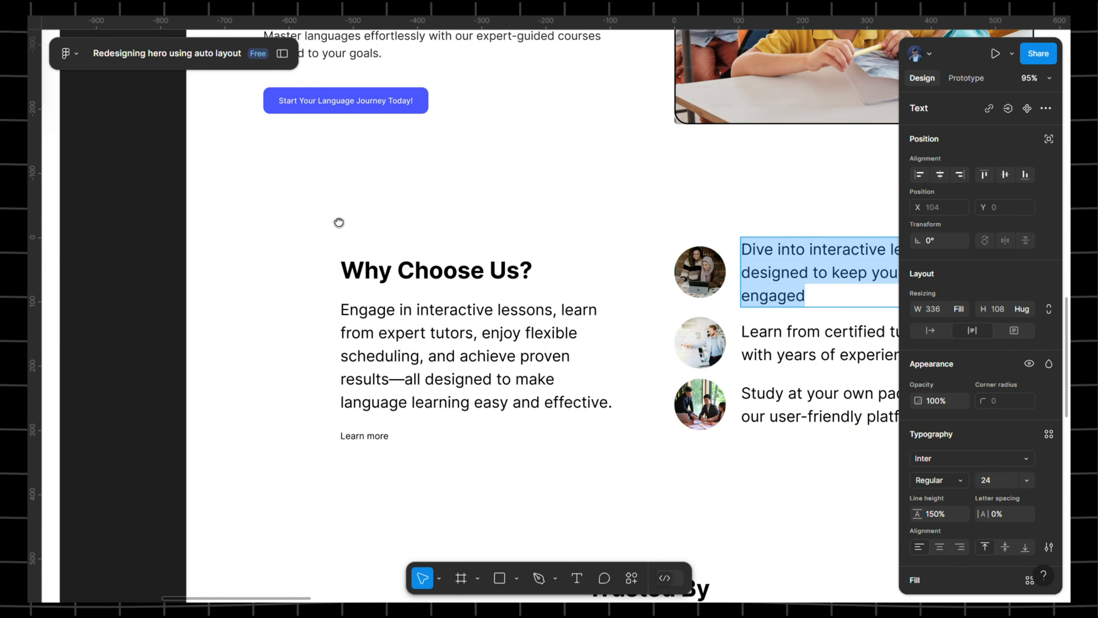
{"action": "scroll", "coordinate": [338, 220], "scroll_direction": "left", "scroll_amount": 10}
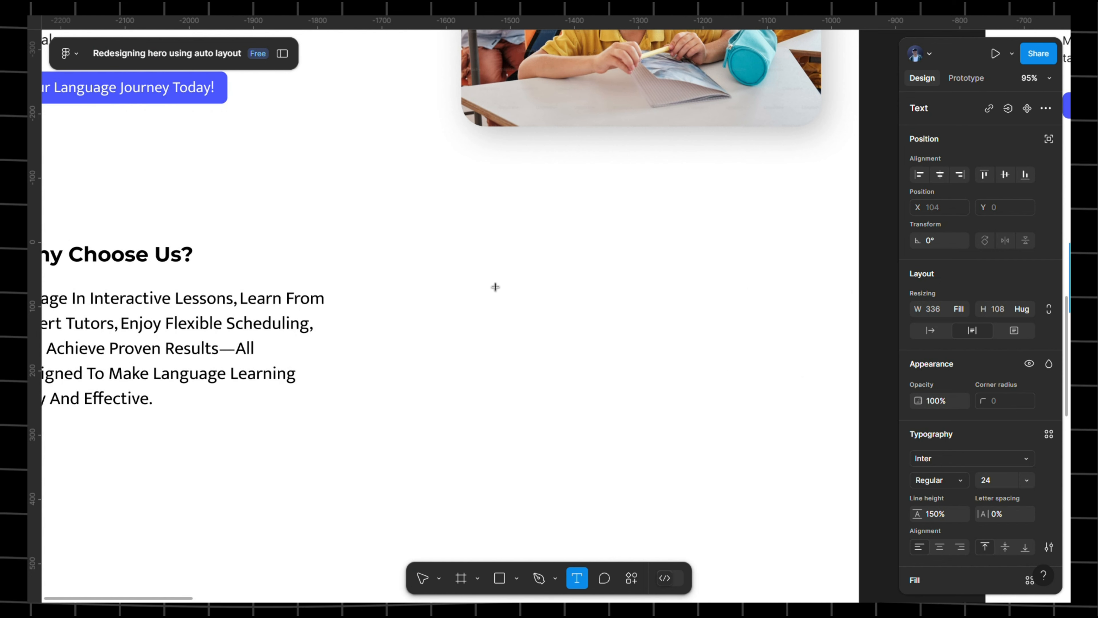
{"action": "left_click", "coordinate": [486, 286]}
{"action": "key", "text": "ctrl+v"}
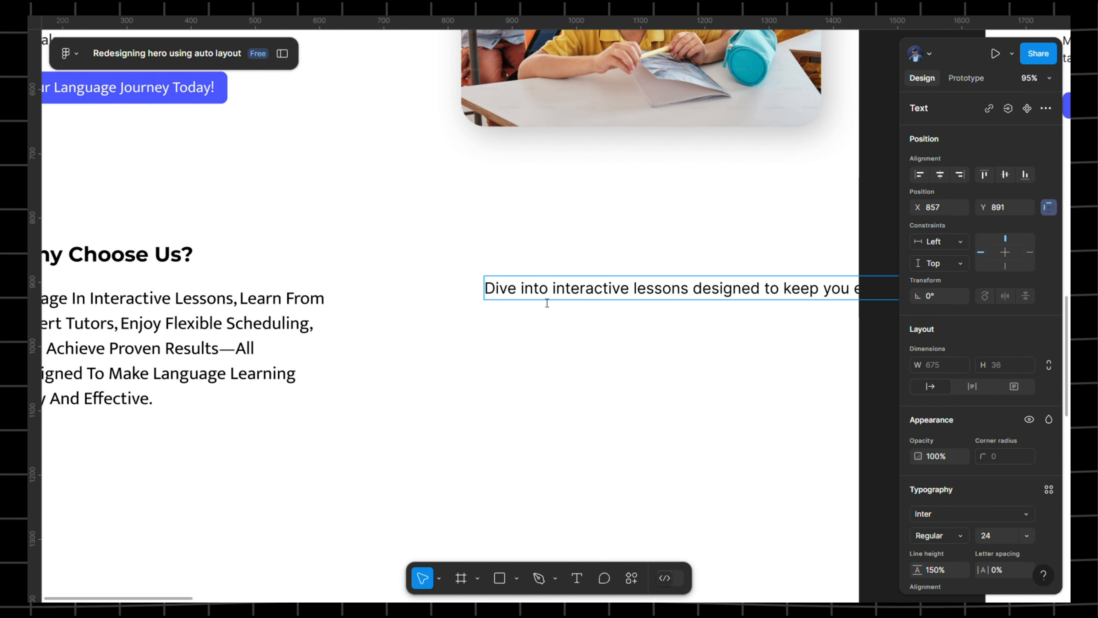
{"action": "scroll", "coordinate": [547, 303], "scroll_direction": "down", "scroll_amount": 5}
{"action": "scroll", "coordinate": [606, 312], "scroll_direction": "right", "scroll_amount": 2}
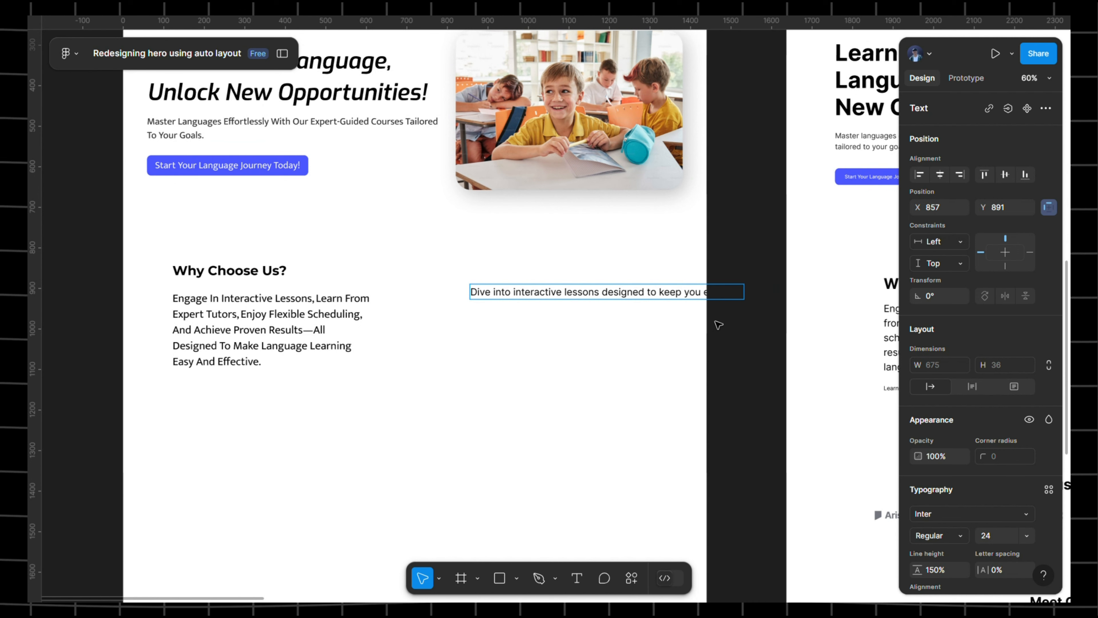
{"action": "key", "text": "Escape"}
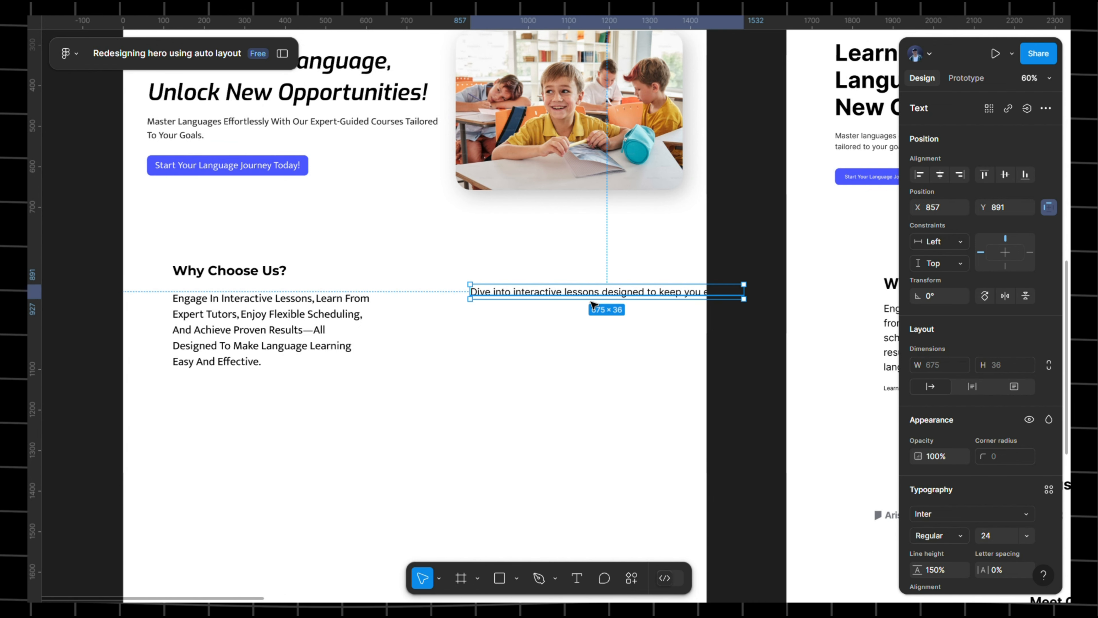
- Style the Dive line as b2, shift it about 21 px left, and wrap it to 463 wide
{"action": "scroll", "coordinate": [986, 422], "scroll_direction": "down", "scroll_amount": 3}
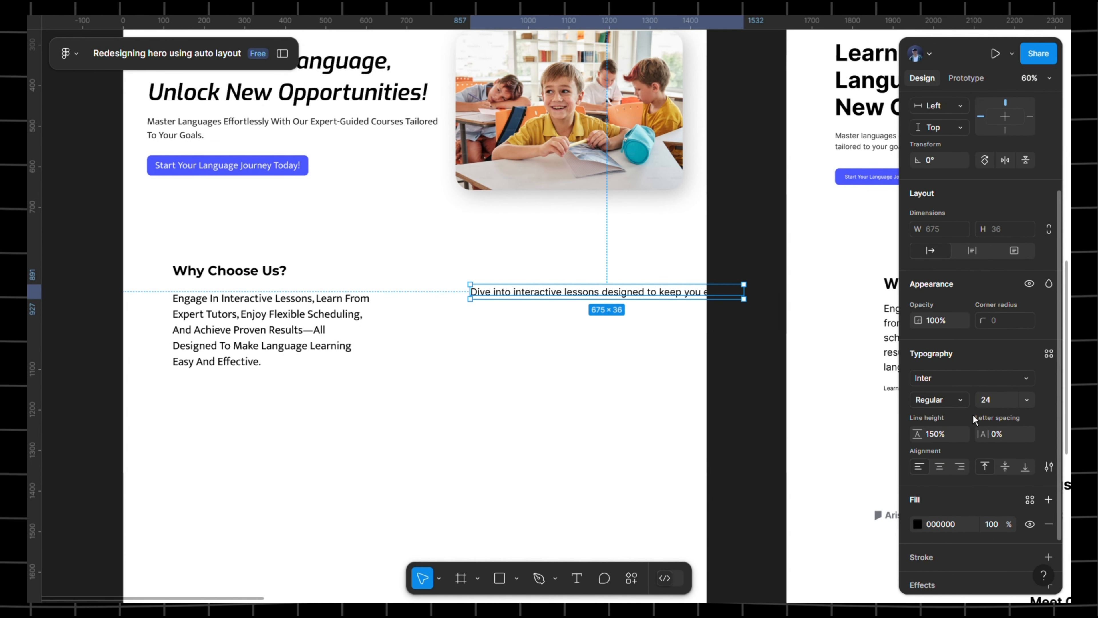
{"action": "left_click", "coordinate": [1049, 354]}
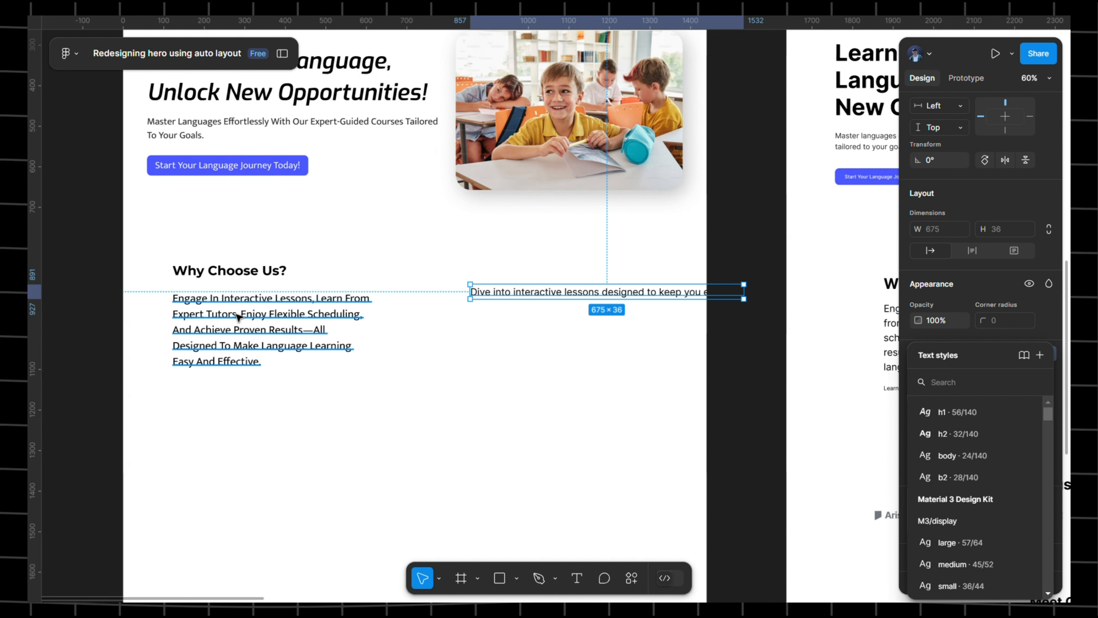
{"action": "left_click", "coordinate": [222, 333]}
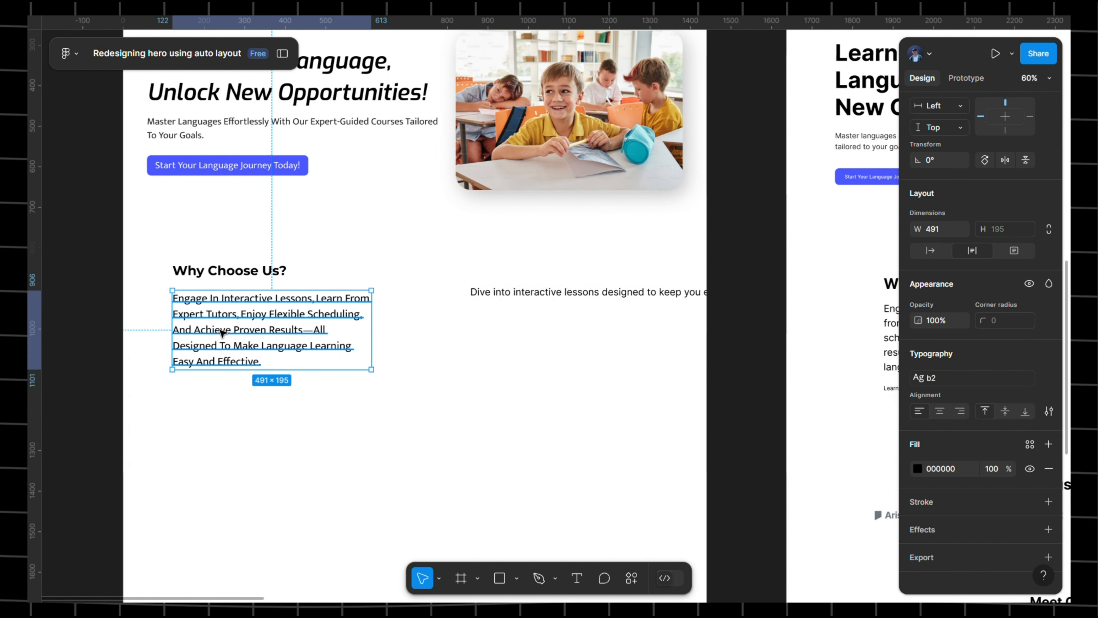
{"action": "left_click", "coordinate": [616, 298]}
{"action": "left_click", "coordinate": [1050, 355]}
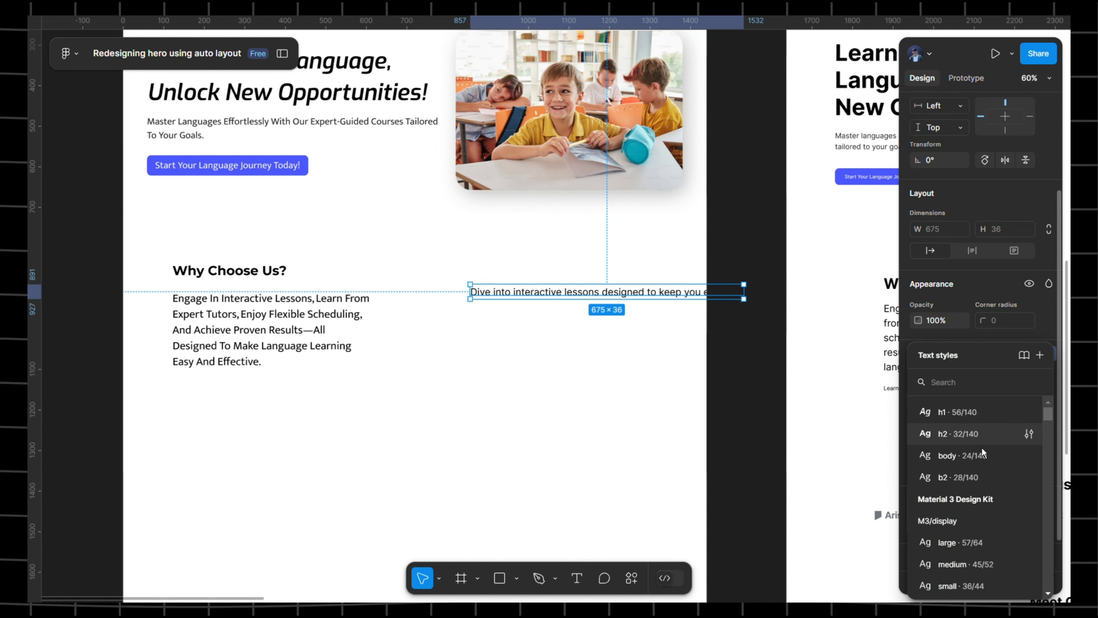
{"action": "left_click", "coordinate": [963, 478]}
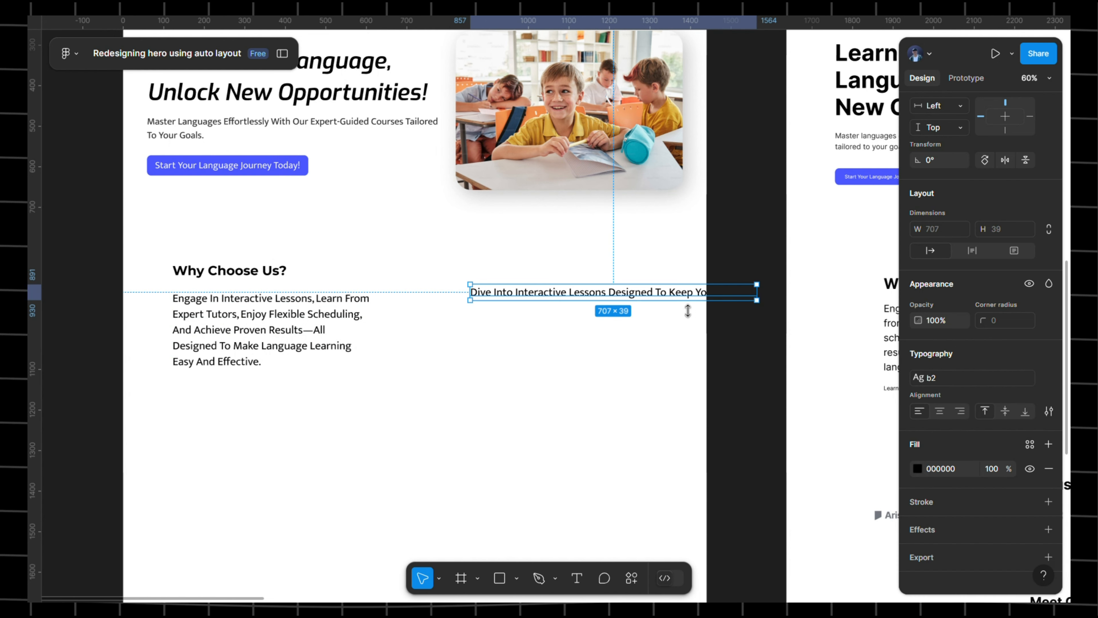
{"action": "left_click_drag", "start_coordinate": [655, 290], "coordinate": [616, 296]}
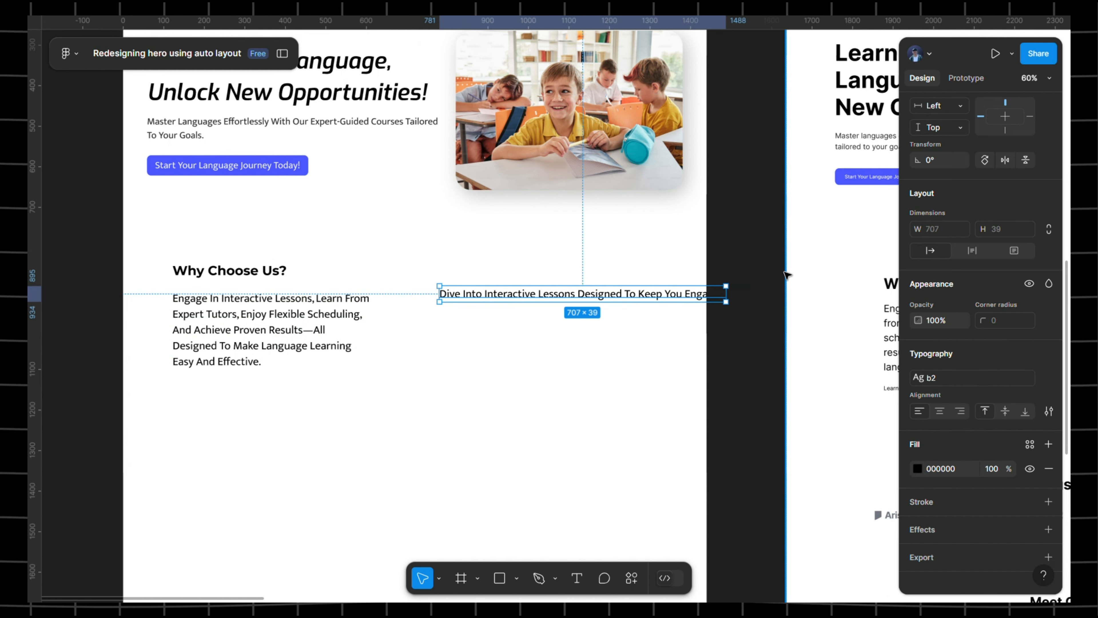
{"action": "left_click_drag", "start_coordinate": [788, 277], "coordinate": [535, 277]}
{"action": "left_click_drag", "start_coordinate": [424, 272], "coordinate": [490, 275]}
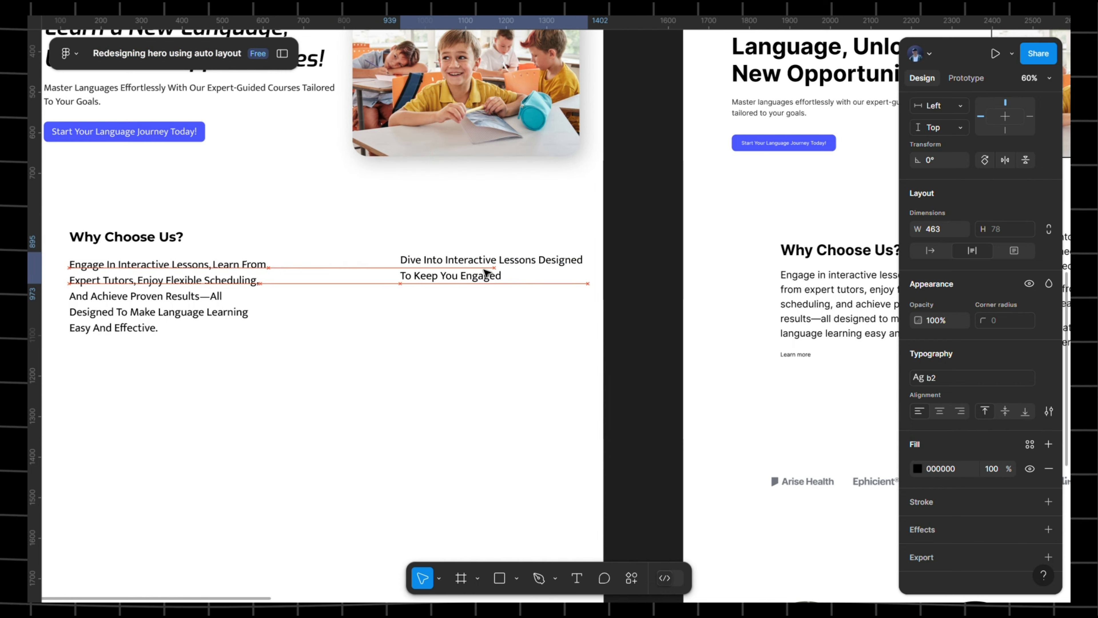
- Copy the 'Learn from certified tutors' line and paste it below the Dive line
{"action": "scroll", "coordinate": [566, 233], "scroll_direction": "right", "scroll_amount": 5}
{"action": "scroll", "coordinate": [772, 280], "scroll_direction": "right", "scroll_amount": 5}
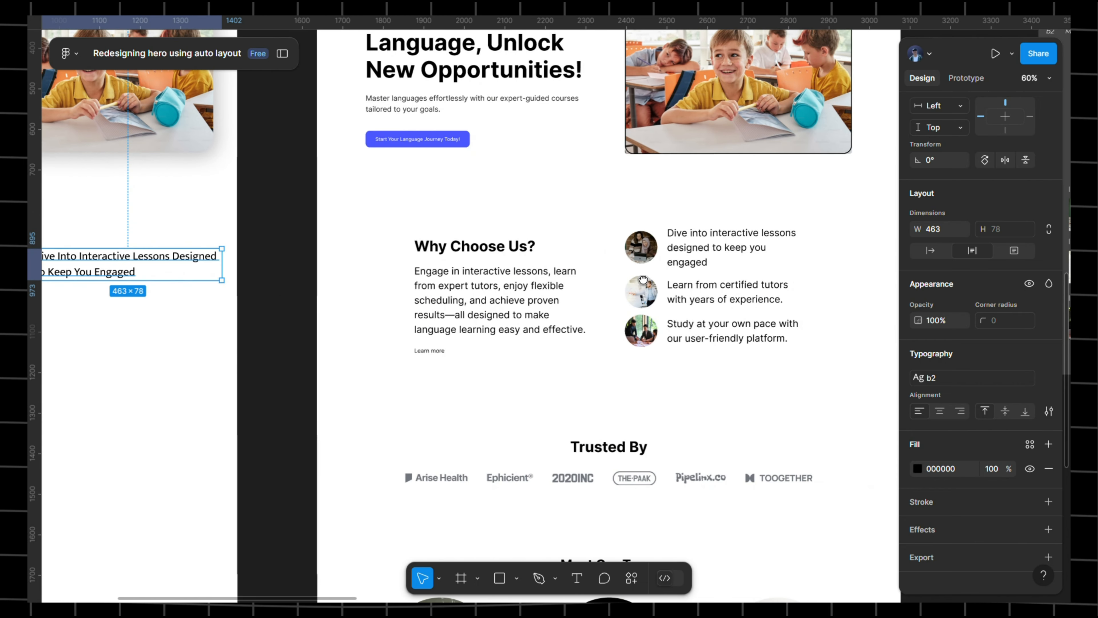
{"action": "left_click", "coordinate": [721, 298]}
{"action": "left_click", "coordinate": [721, 298]}
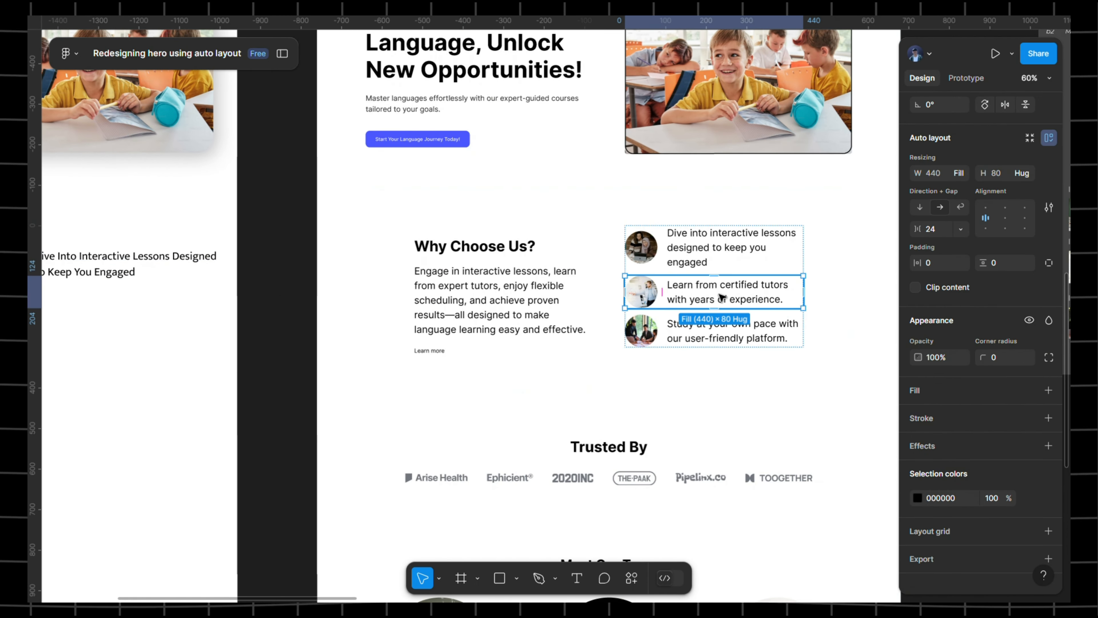
{"action": "double_click", "coordinate": [719, 293]}
{"action": "double_click", "coordinate": [719, 294]}
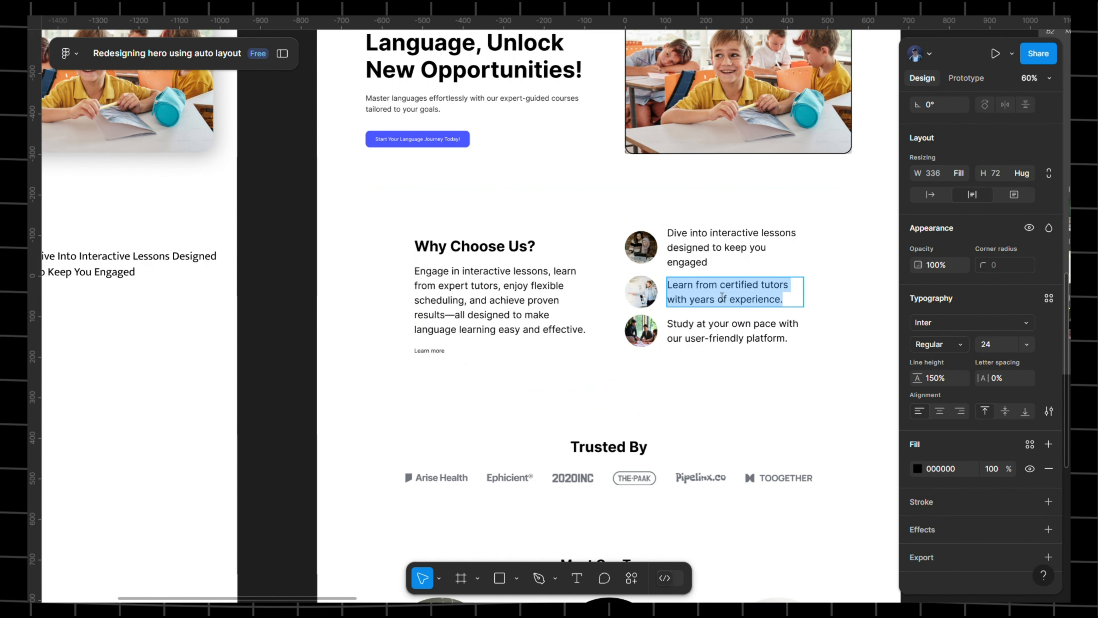
{"action": "left_click", "coordinate": [719, 294]}
{"action": "triple_click", "coordinate": [722, 298]}
{"action": "key", "text": "ctrl+c"}
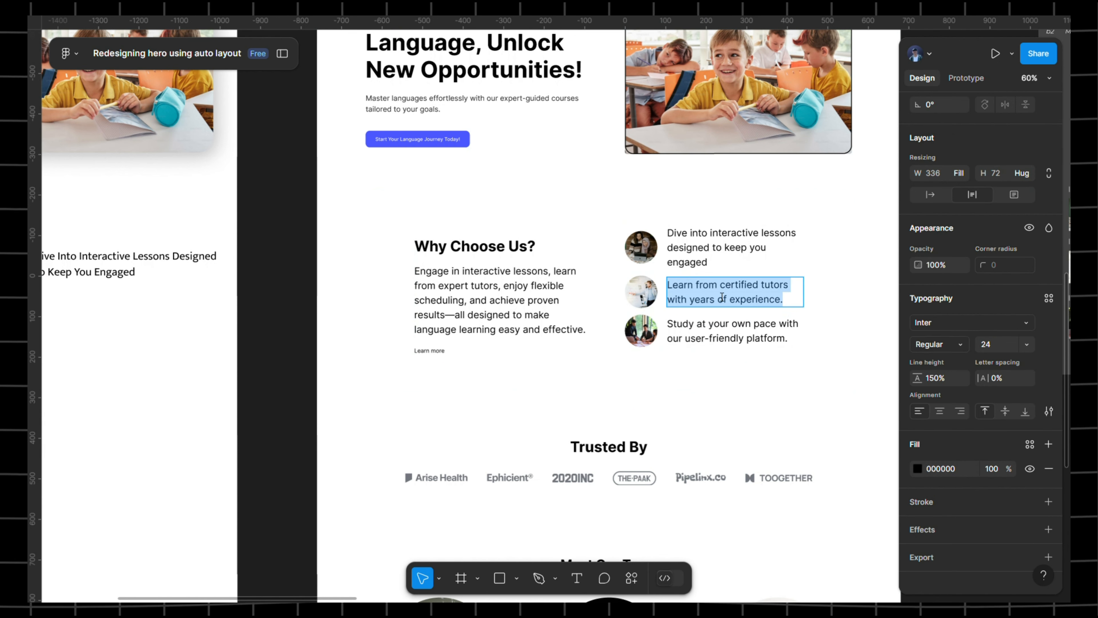
{"action": "scroll", "coordinate": [484, 370], "scroll_direction": "left", "scroll_amount": 10}
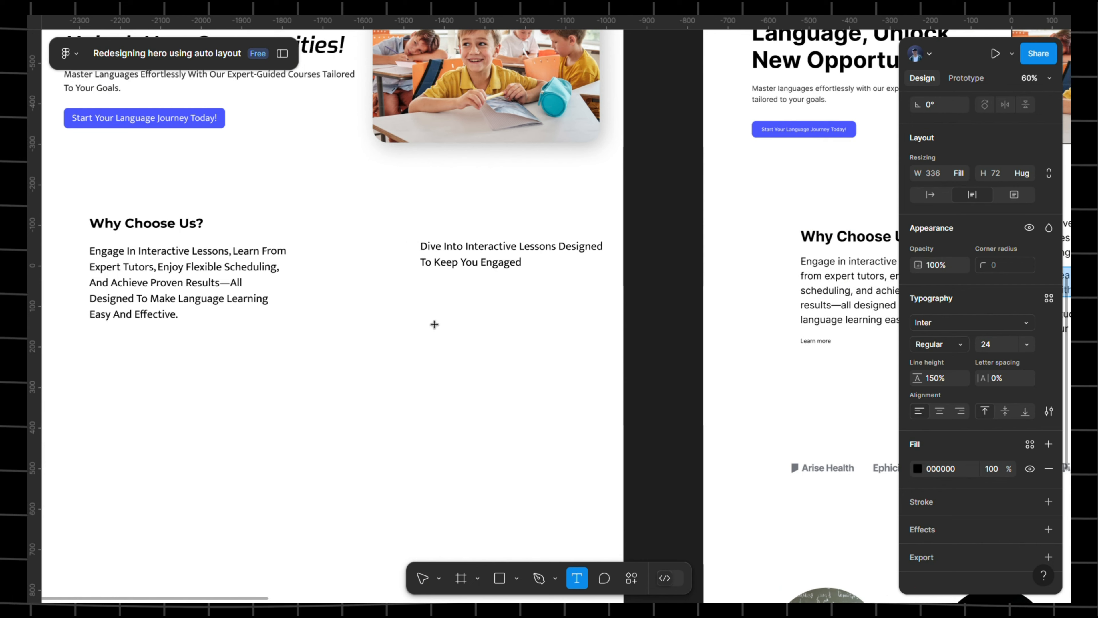
{"action": "left_click", "coordinate": [423, 321]}
{"action": "key", "text": "ctrl+v"}
- Copy the 'Study at your own pace' line and paste it below the tutors line
{"action": "scroll", "coordinate": [448, 319], "scroll_direction": "right", "scroll_amount": 6}
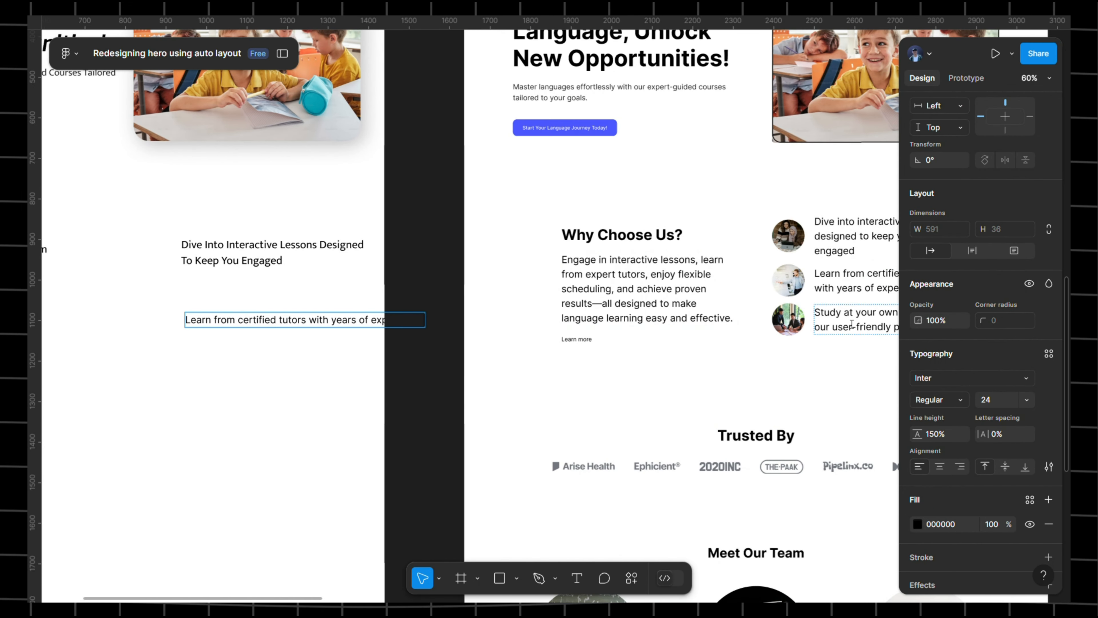
{"action": "double_click", "coordinate": [851, 324]}
{"action": "key", "text": "ctrl+c"}
{"action": "scroll", "coordinate": [409, 274], "scroll_direction": "left", "scroll_amount": 5}
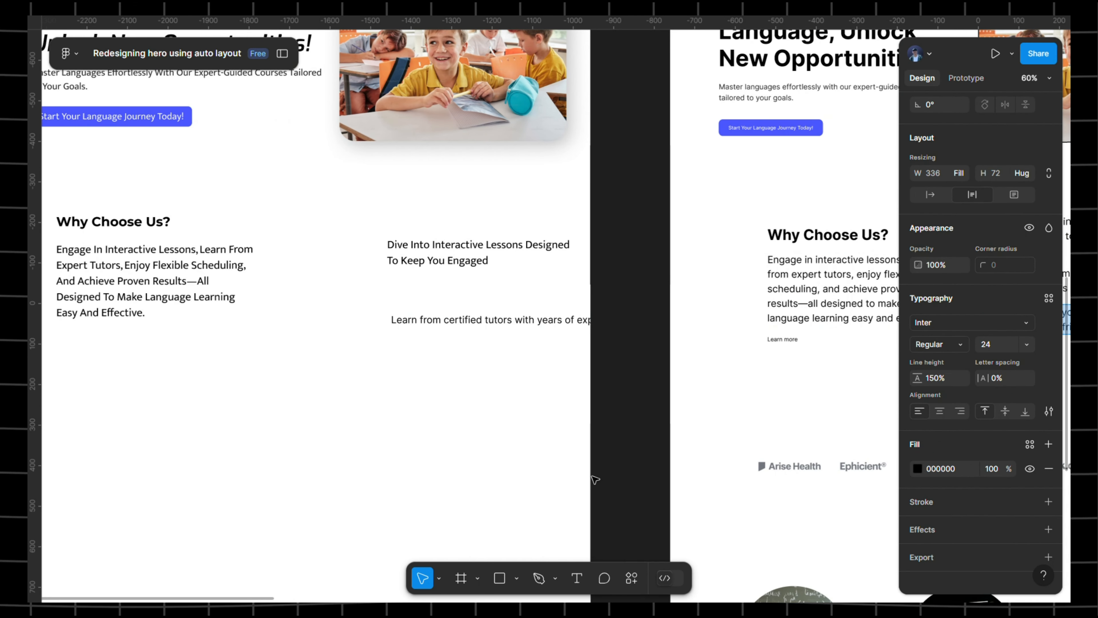
{"action": "left_click", "coordinate": [388, 350]}
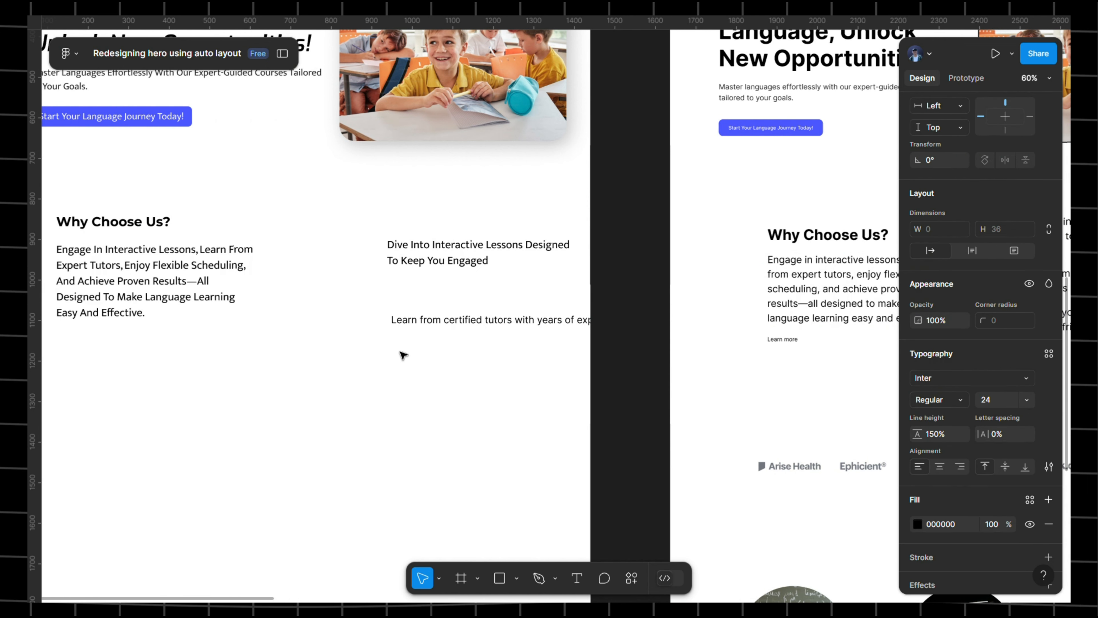
{"action": "key", "text": "ctrl+v"}
- Apply the b2 text style to the tutors and Study at your own pace lines
{"action": "double_click", "coordinate": [454, 320]}
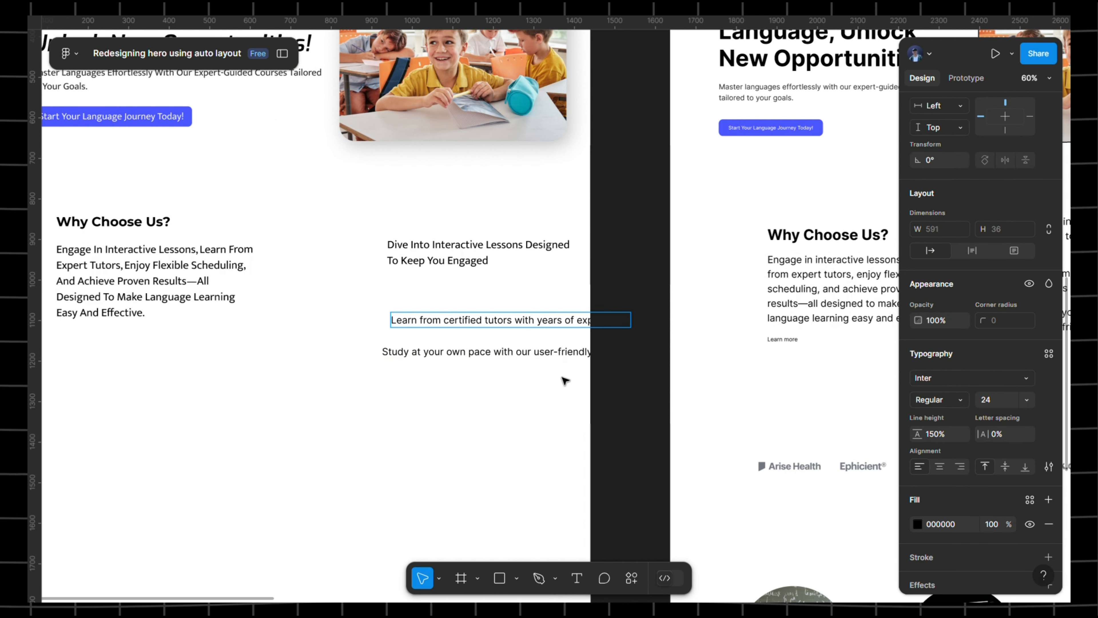
{"action": "key", "text": "ctrl+a"}
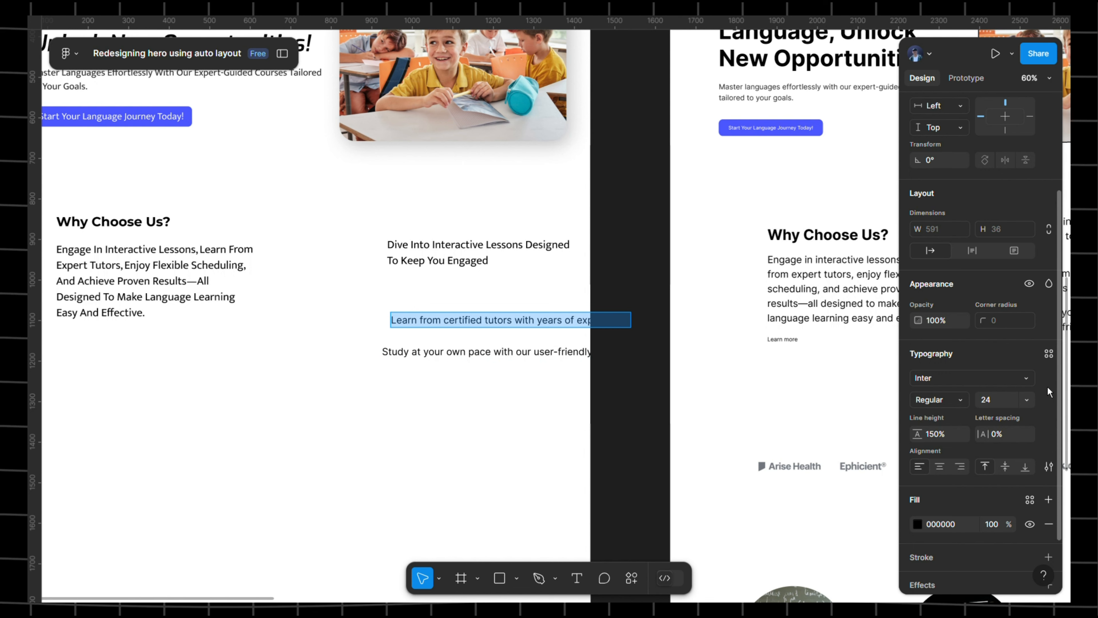
{"action": "left_click", "coordinate": [1050, 354]}
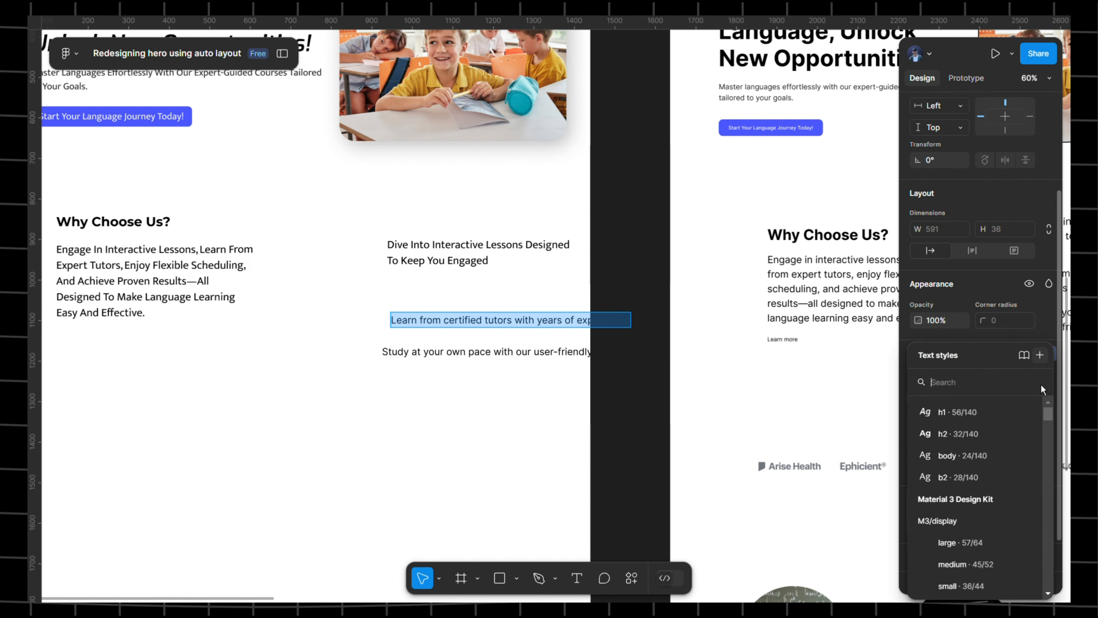
{"action": "left_click", "coordinate": [956, 477]}
{"action": "left_click", "coordinate": [478, 356]}
{"action": "key", "text": "Return"}
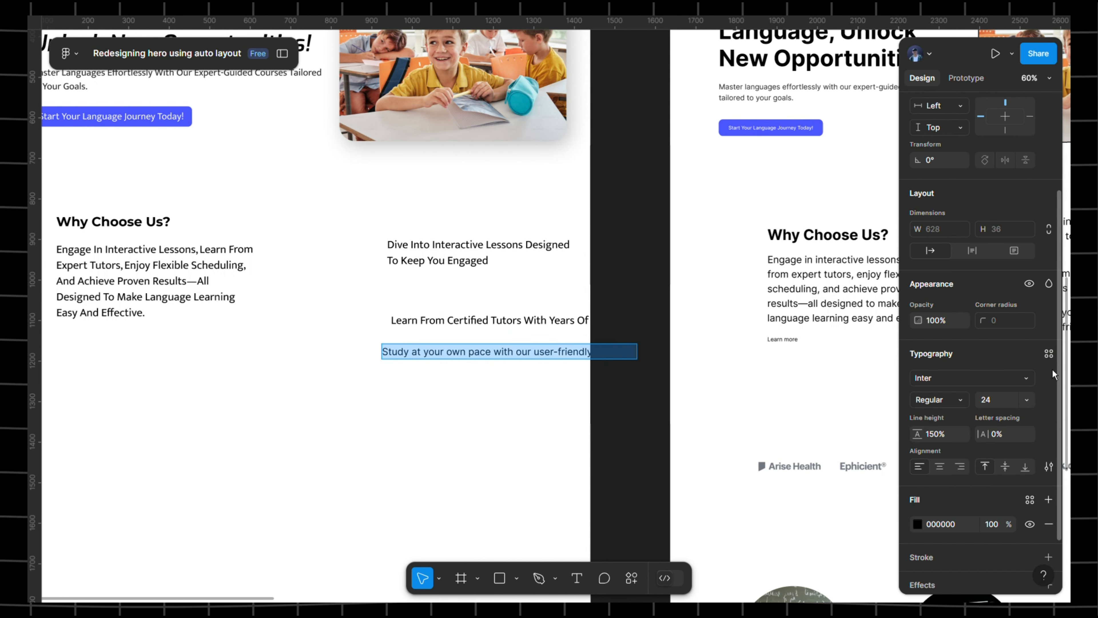
{"action": "left_click", "coordinate": [1049, 354]}
{"action": "left_click", "coordinate": [956, 477]}
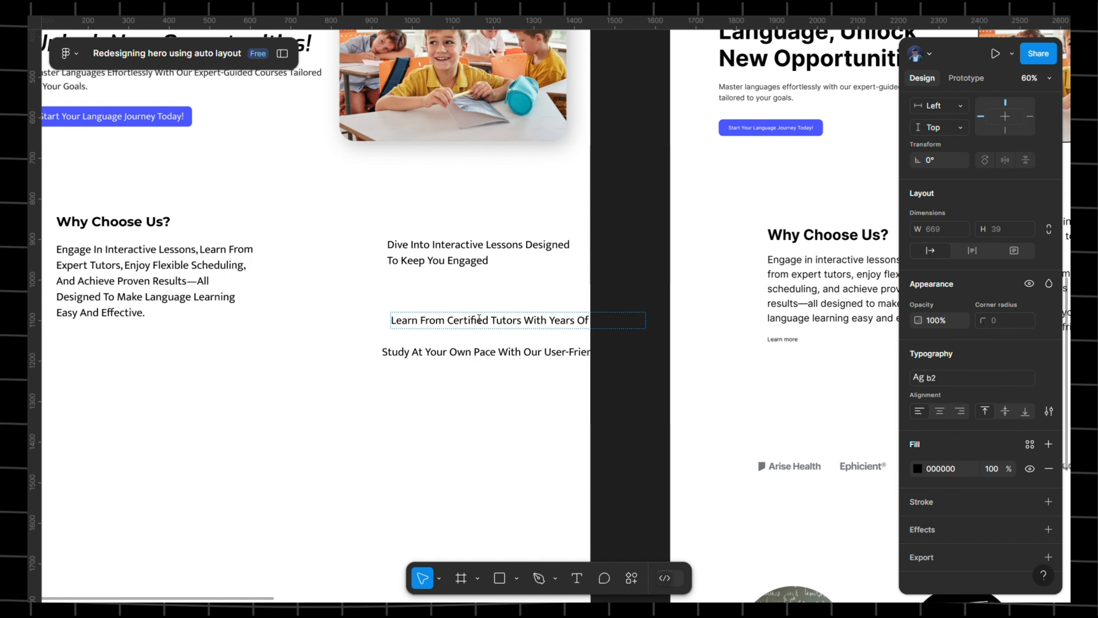
{"action": "key", "text": "Escape"}
{"action": "left_click", "coordinate": [520, 324]}
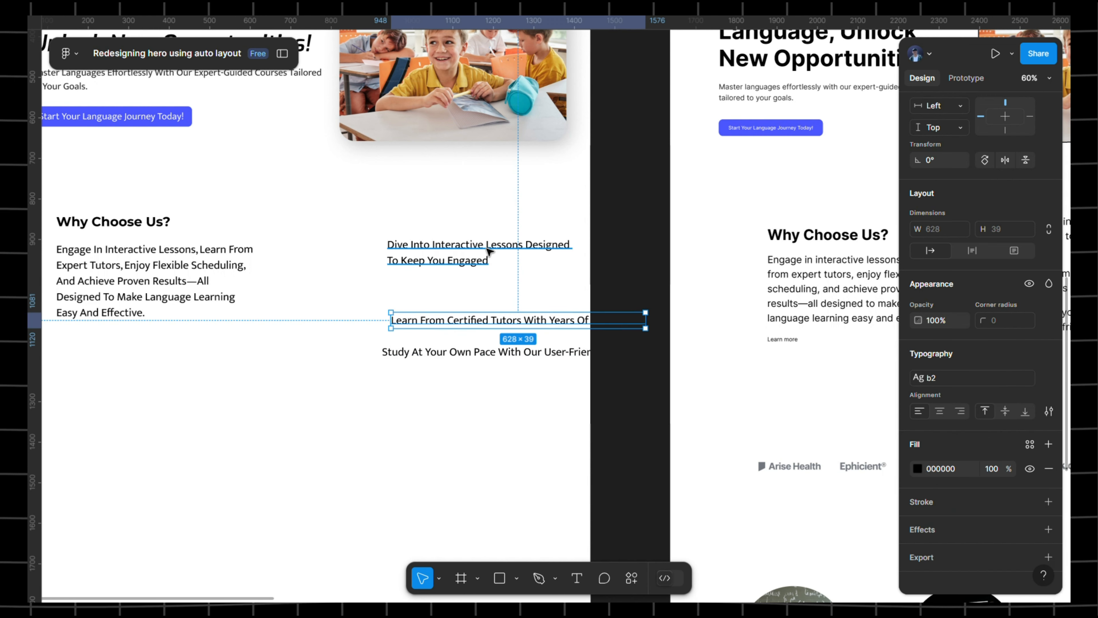
{"action": "left_click", "coordinate": [490, 250]}
{"action": "left_click_drag", "start_coordinate": [584, 289], "coordinate": [642, 288]}
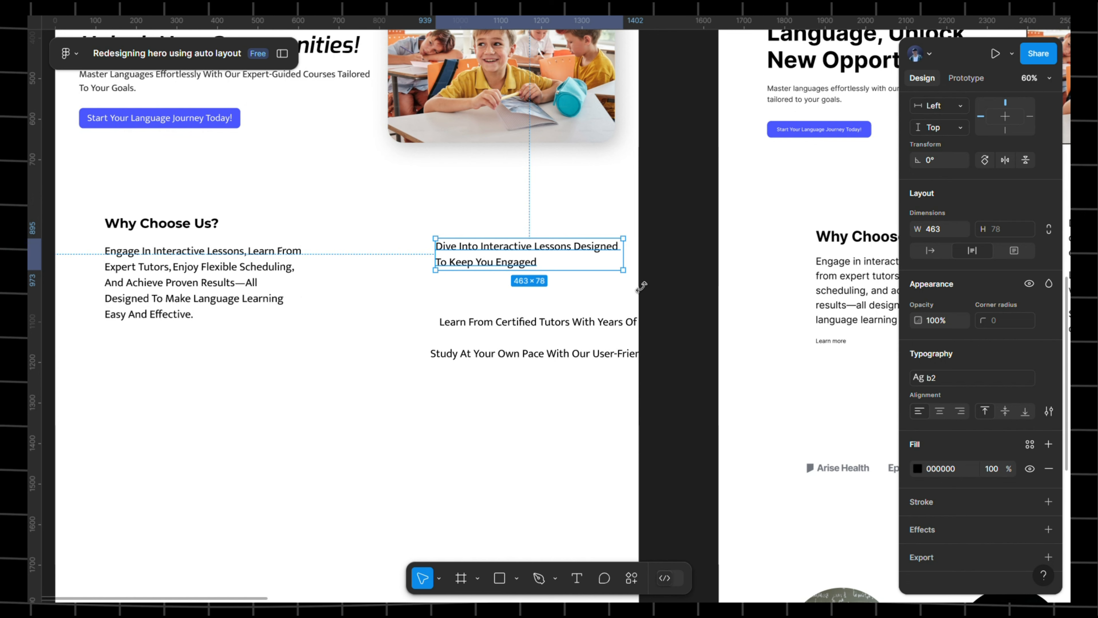
{"action": "scroll", "coordinate": [528, 256], "scroll_direction": "right", "scroll_amount": 10}
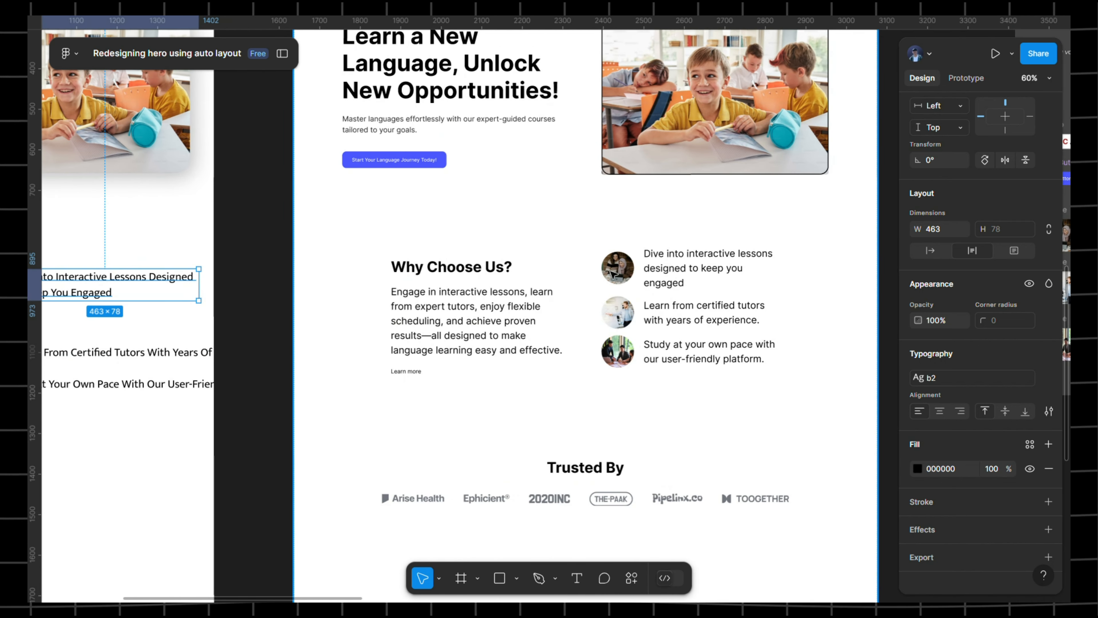
- Copy the first feature photo from the reference and paste it beside the Dive line
{"action": "scroll", "coordinate": [628, 270], "scroll_direction": "right", "scroll_amount": 8}
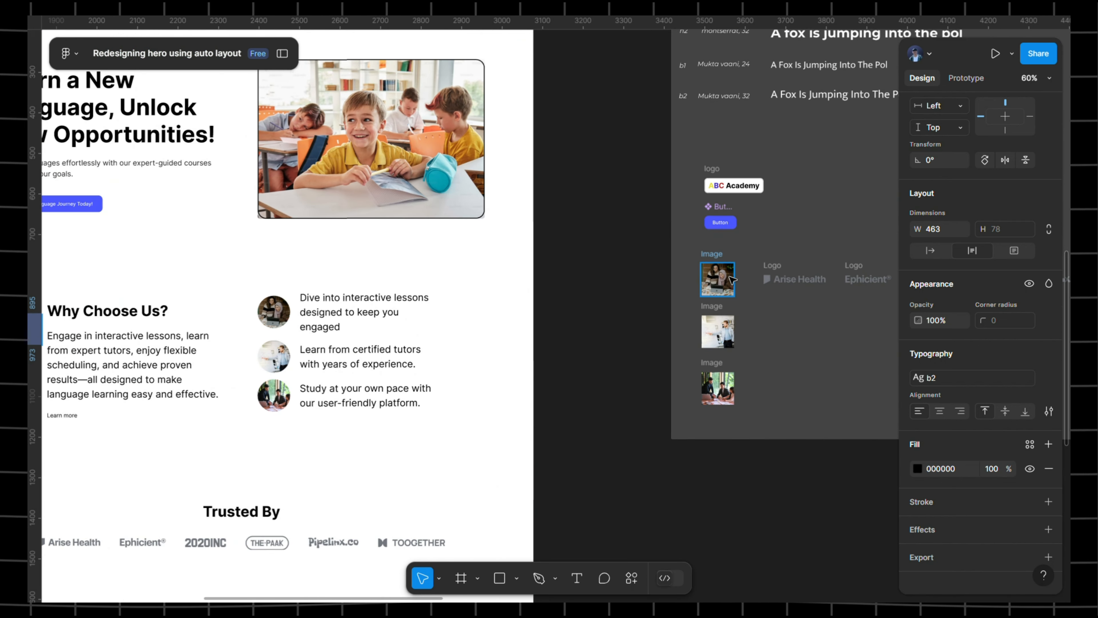
{"action": "right_click", "coordinate": [731, 280]}
{"action": "left_click", "coordinate": [742, 141]}
{"action": "scroll", "coordinate": [569, 212], "scroll_direction": "left", "scroll_amount": 20}
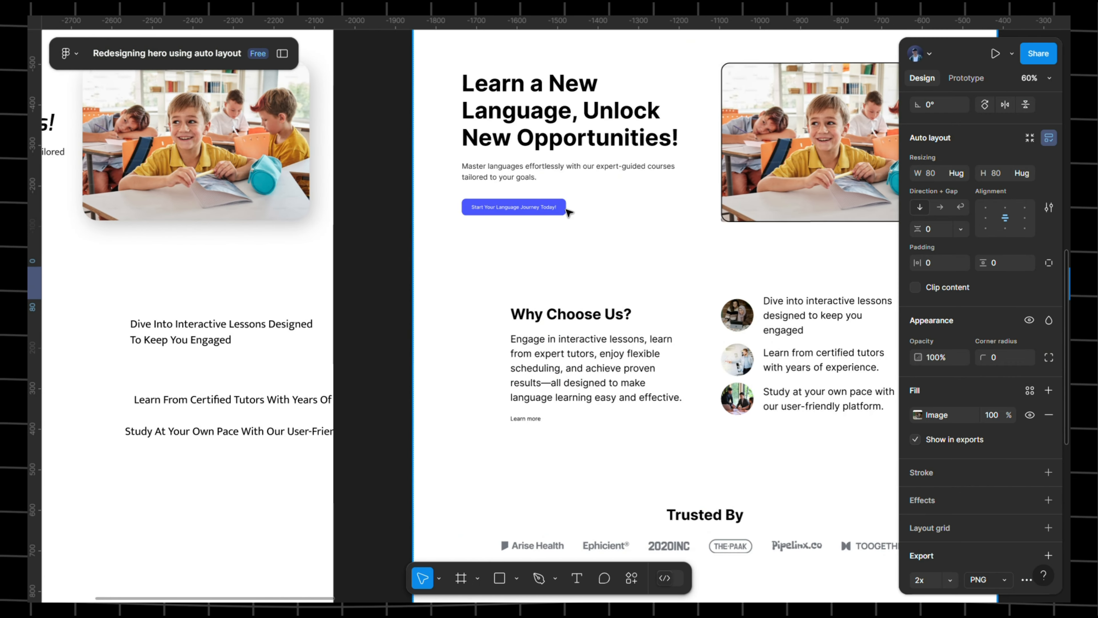
{"action": "scroll", "coordinate": [568, 212], "scroll_direction": "right", "scroll_amount": 20}
{"action": "right_click", "coordinate": [203, 304]}
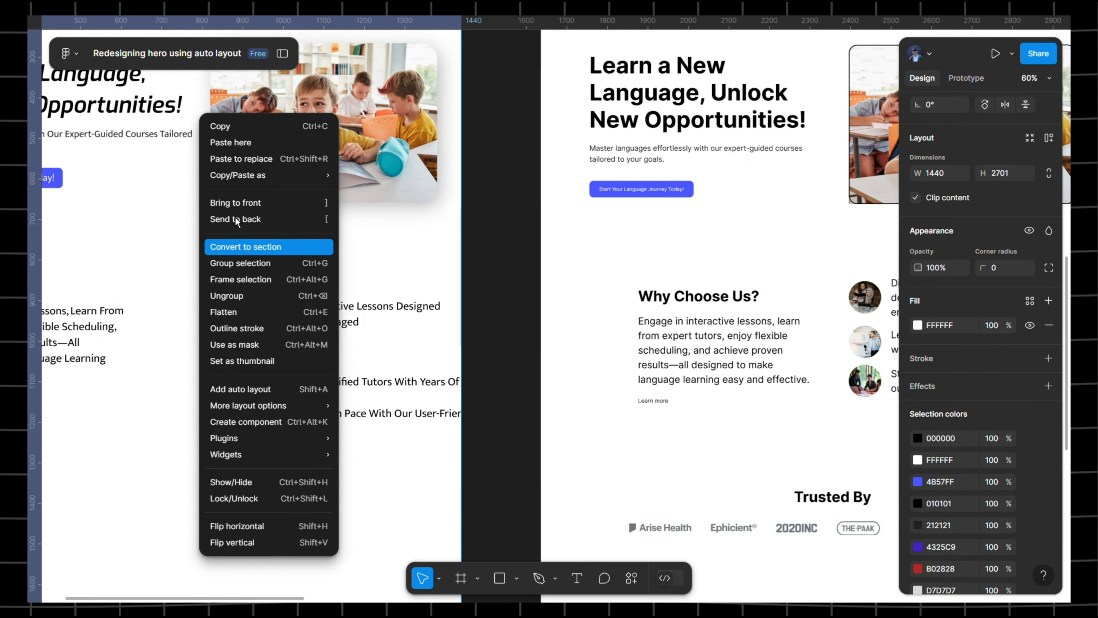
{"action": "left_click", "coordinate": [239, 143]}
{"action": "scroll", "coordinate": [192, 389], "scroll_direction": "up", "scroll_amount": 5}
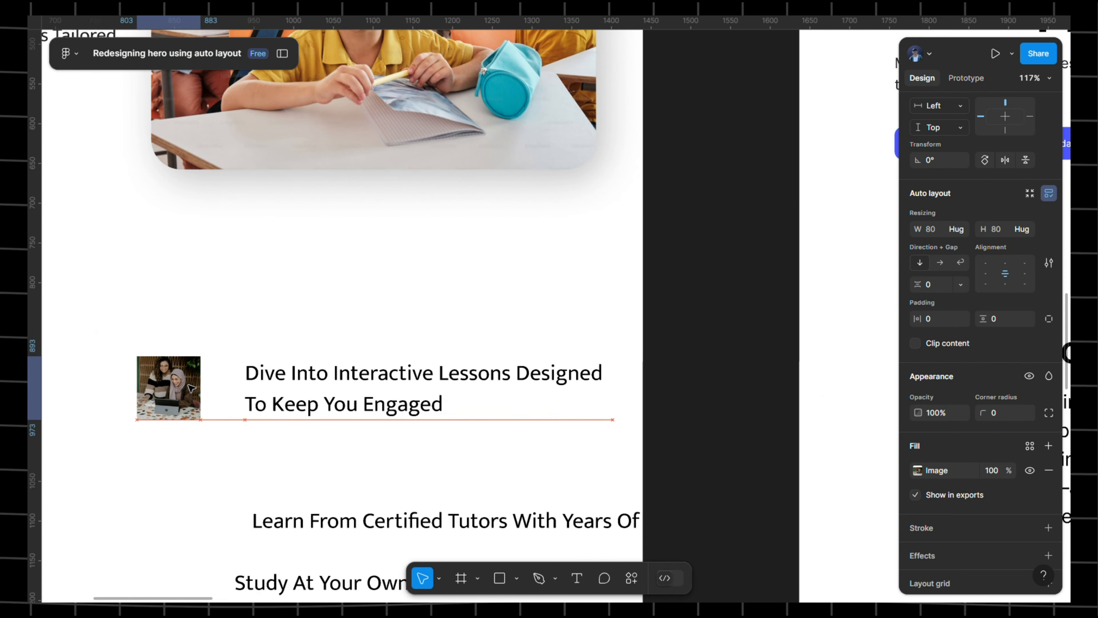
{"action": "left_click_drag", "start_coordinate": [192, 388], "coordinate": [202, 390]}
{"action": "scroll", "coordinate": [1009, 346], "scroll_direction": "down", "scroll_amount": 7}
{"action": "scroll", "coordinate": [1003, 343], "scroll_direction": "up", "scroll_amount": 5}
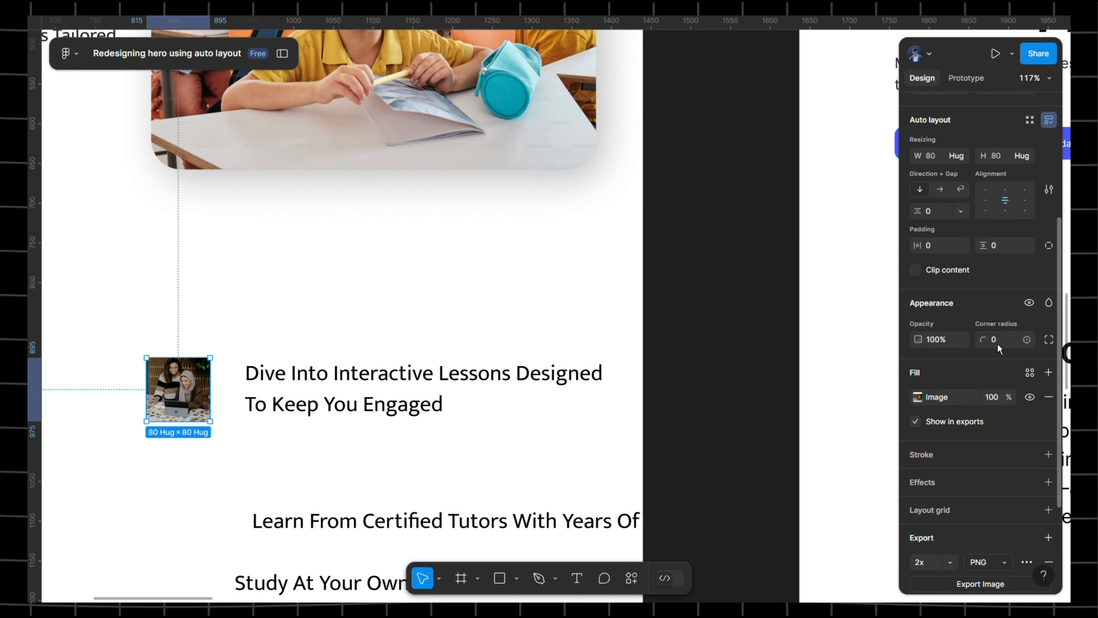
- Round the pasted photo into a circle with corner radius 1000
{"action": "left_click", "coordinate": [1029, 345]}
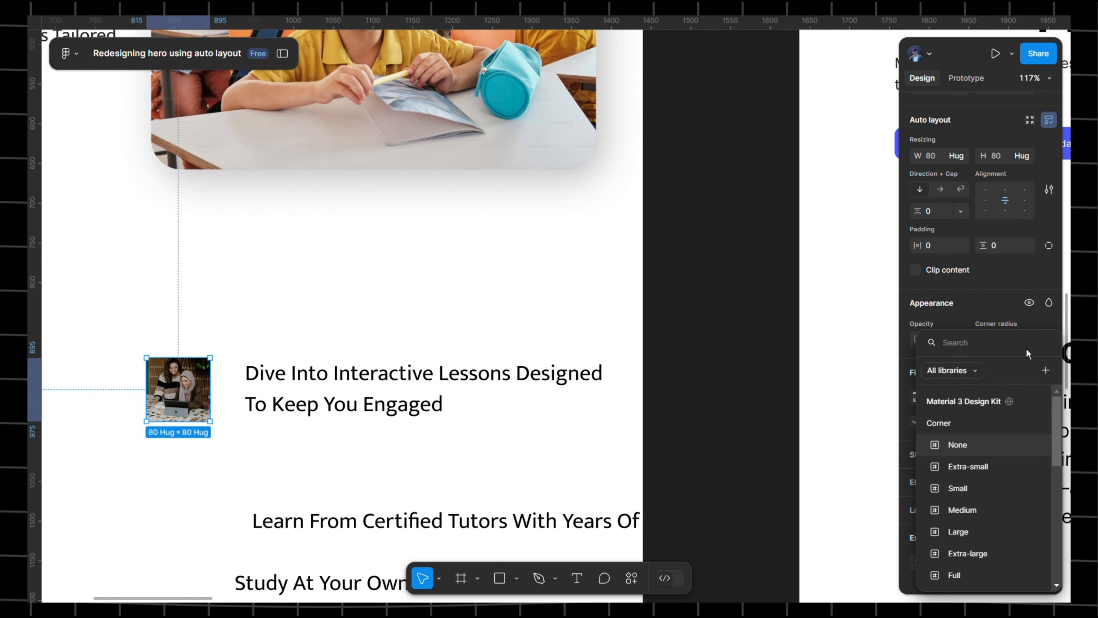
{"action": "key", "text": "Escape"}
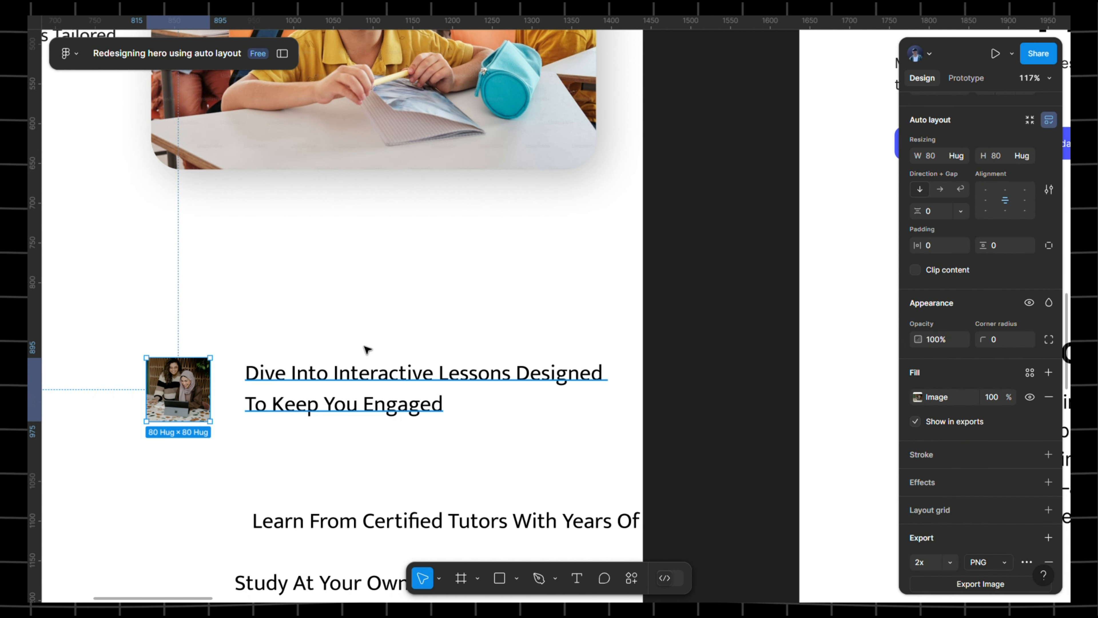
{"action": "scroll", "coordinate": [533, 223], "scroll_direction": "left", "scroll_amount": 5}
{"action": "scroll", "coordinate": [532, 223], "scroll_direction": "down", "scroll_amount": 3}
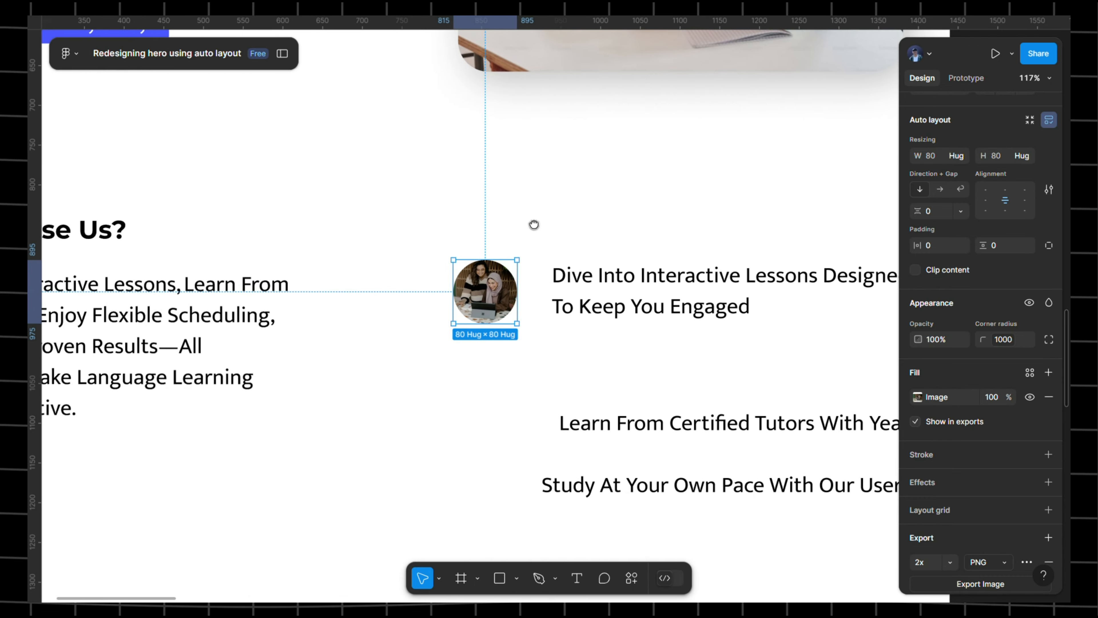
{"action": "scroll", "coordinate": [658, 247], "scroll_direction": "down", "scroll_amount": 2}
{"action": "scroll", "coordinate": [658, 246], "scroll_direction": "right", "scroll_amount": 2}
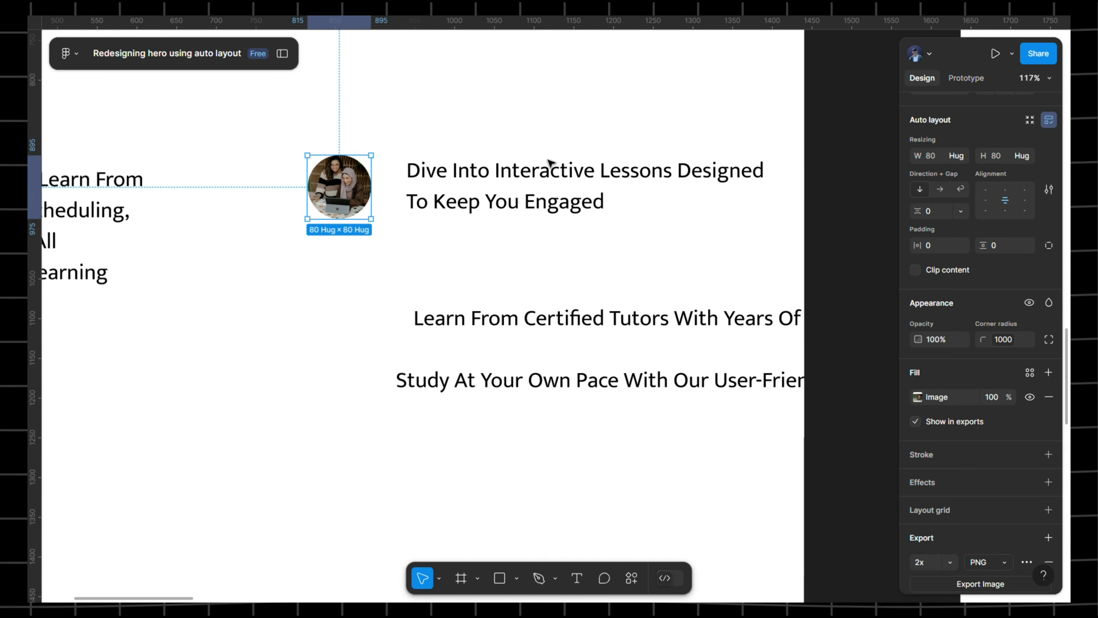
- Duplicate the round photo beside the second and third lines, then select the first photo with its heading
{"action": "left_click_drag", "start_coordinate": [351, 185], "coordinate": [351, 310], "text": "alt"}
{"action": "left_click_drag", "start_coordinate": [352, 297], "coordinate": [352, 383], "text": "alt"}
{"action": "left_click", "coordinate": [339, 187]}
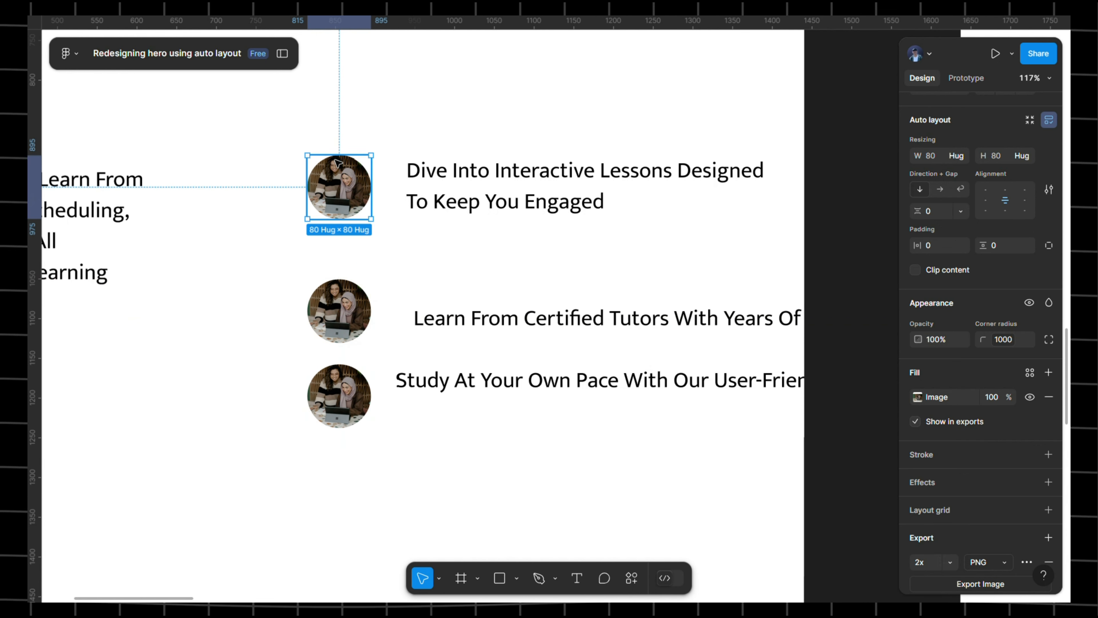
{"action": "left_click_drag", "start_coordinate": [299, 118], "coordinate": [632, 205]}
- Try wrapping the first image and heading in auto layout, then undo back to earlier selections
{"action": "key", "text": "shift+a"}
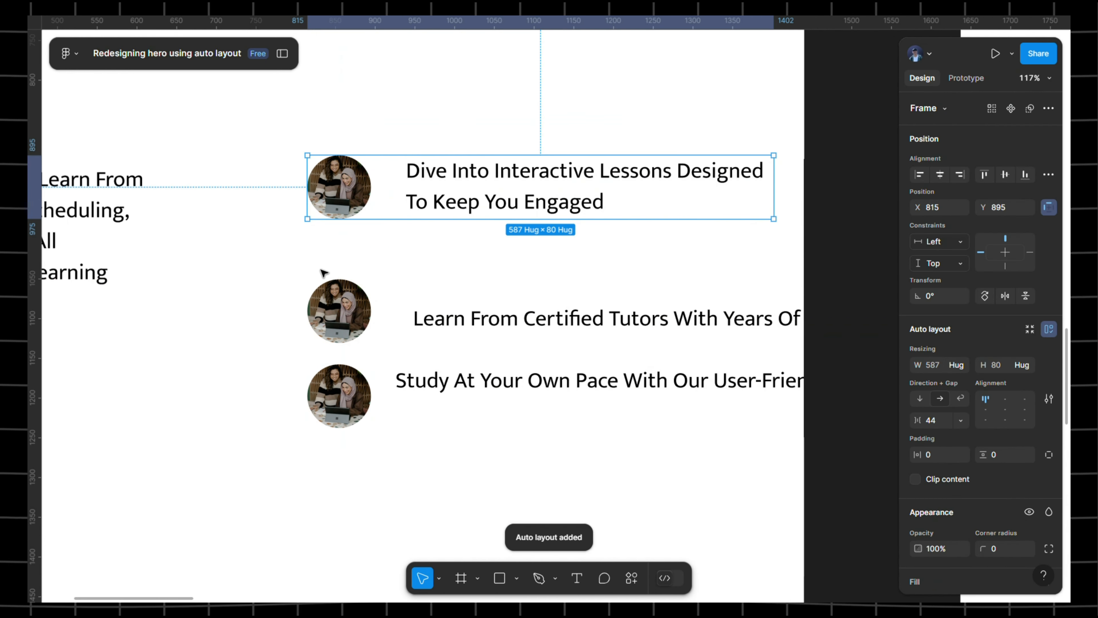
{"action": "left_click", "coordinate": [277, 262]}
{"action": "left_click_drag", "start_coordinate": [277, 263], "coordinate": [645, 316]}
{"action": "left_click", "coordinate": [611, 265]}
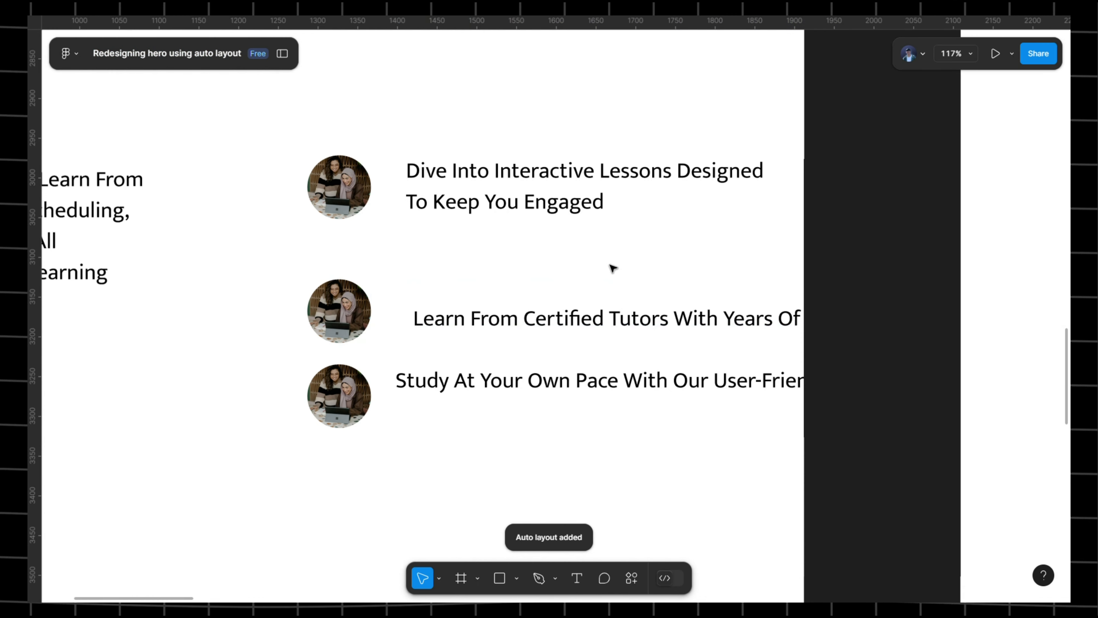
{"action": "left_click", "coordinate": [609, 315]}
{"action": "scroll", "coordinate": [476, 277], "scroll_direction": "right", "scroll_amount": 5}
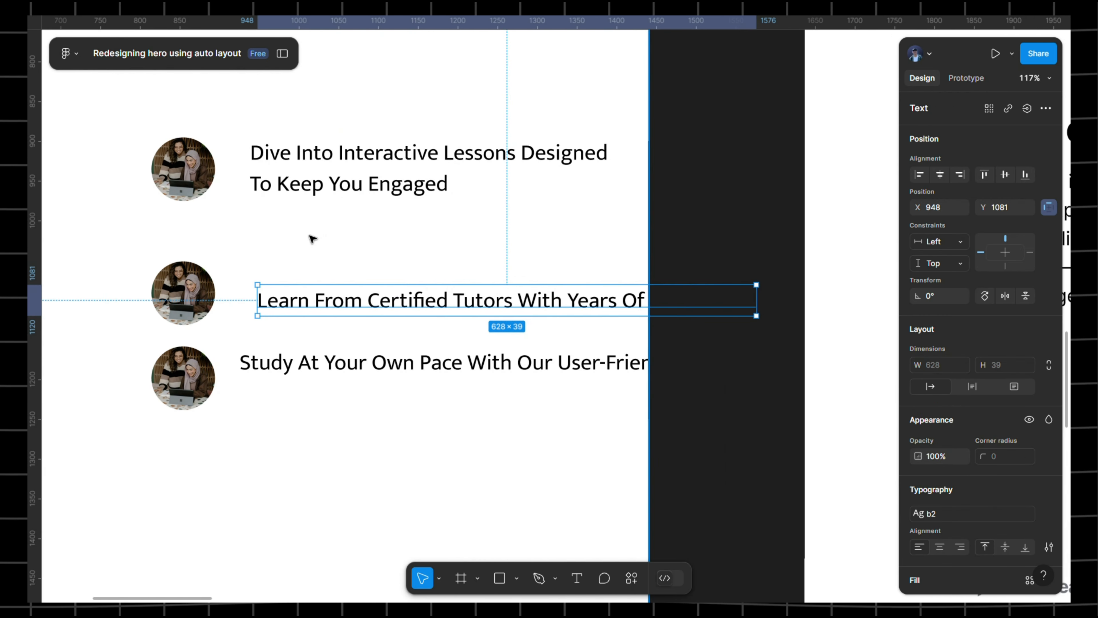
{"action": "key", "text": "ctrl+z"}
{"action": "key", "text": "ctrl+z"}
{"action": "key", "text": "ctrl+z"}
{"action": "key", "text": "ctrl+z"}
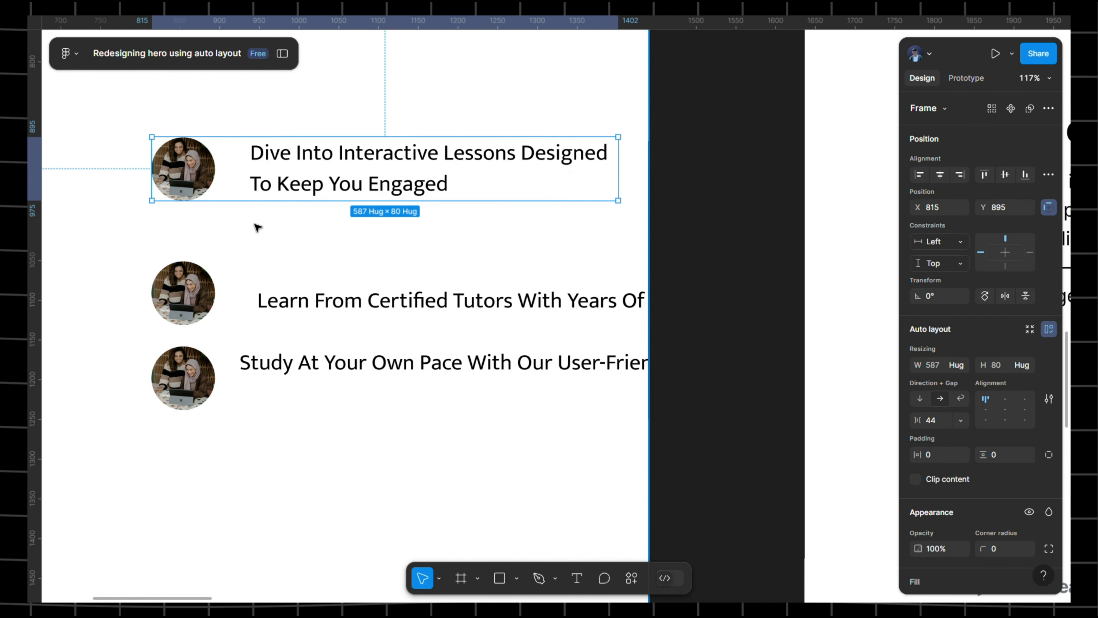
{"action": "key", "text": "ctrl+z"}
{"action": "key", "text": "ctrl+z"}
- Line up the three feature texts and narrow Learn From and Study At Your Own Pace to wrap onto two lines
{"action": "left_click", "coordinate": [324, 178]}
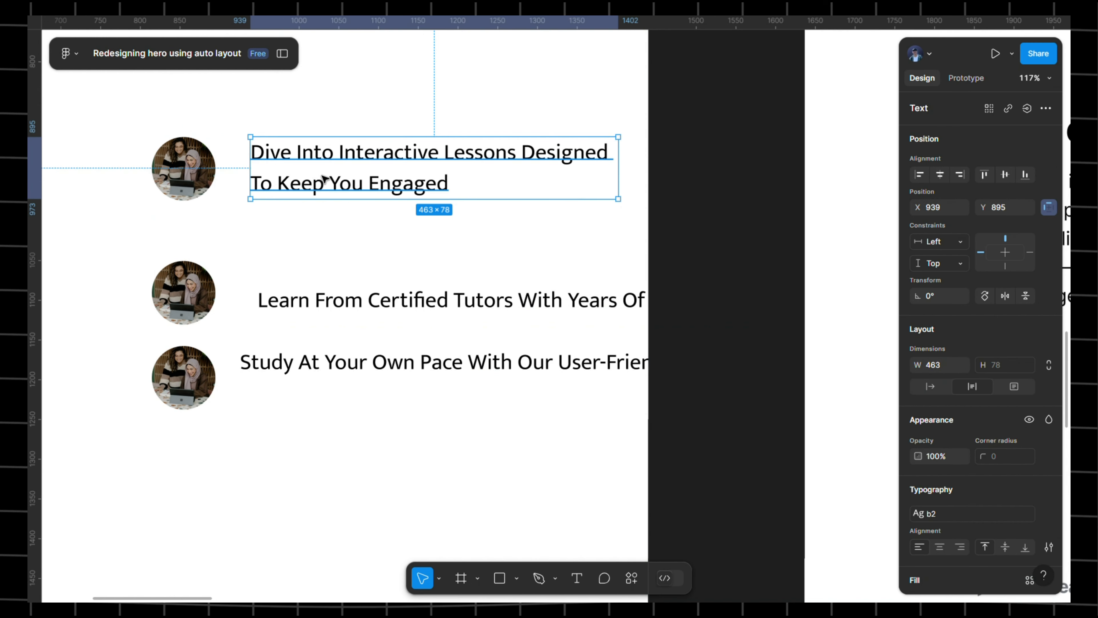
{"action": "mouse_move", "coordinate": [318, 305]}
{"action": "left_mouse_down"}
{"action": "mouse_move", "coordinate": [328, 303]}
{"action": "mouse_move", "coordinate": [319, 302]}
{"action": "left_mouse_up"}
{"action": "left_click_drag", "start_coordinate": [295, 367], "coordinate": [294, 372]}
{"action": "left_click", "coordinate": [471, 292]}
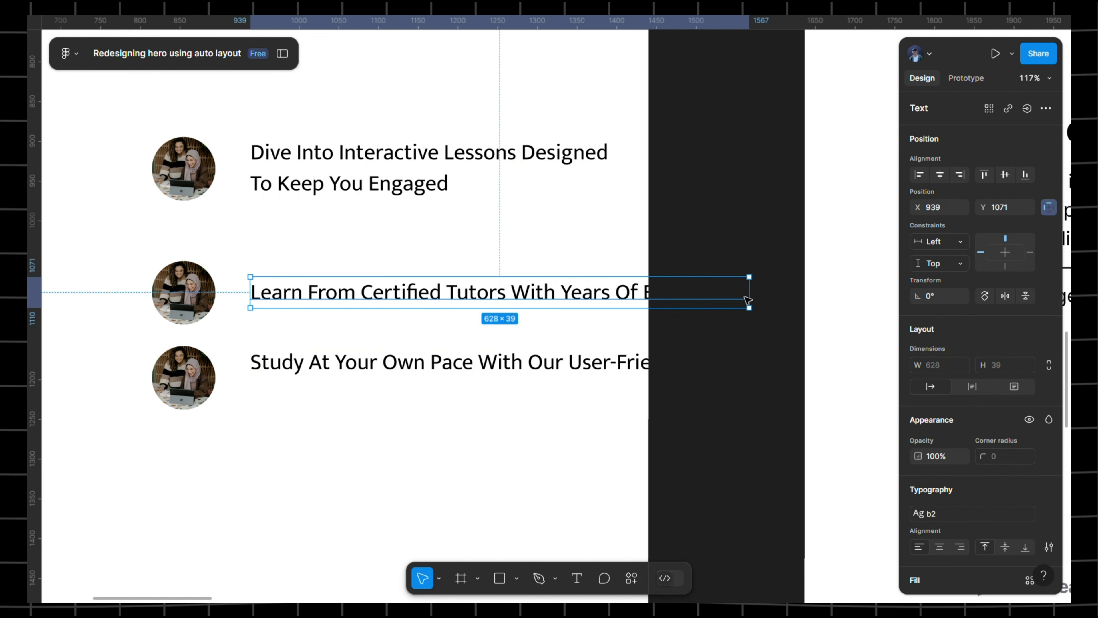
{"action": "left_click_drag", "start_coordinate": [760, 303], "coordinate": [622, 319]}
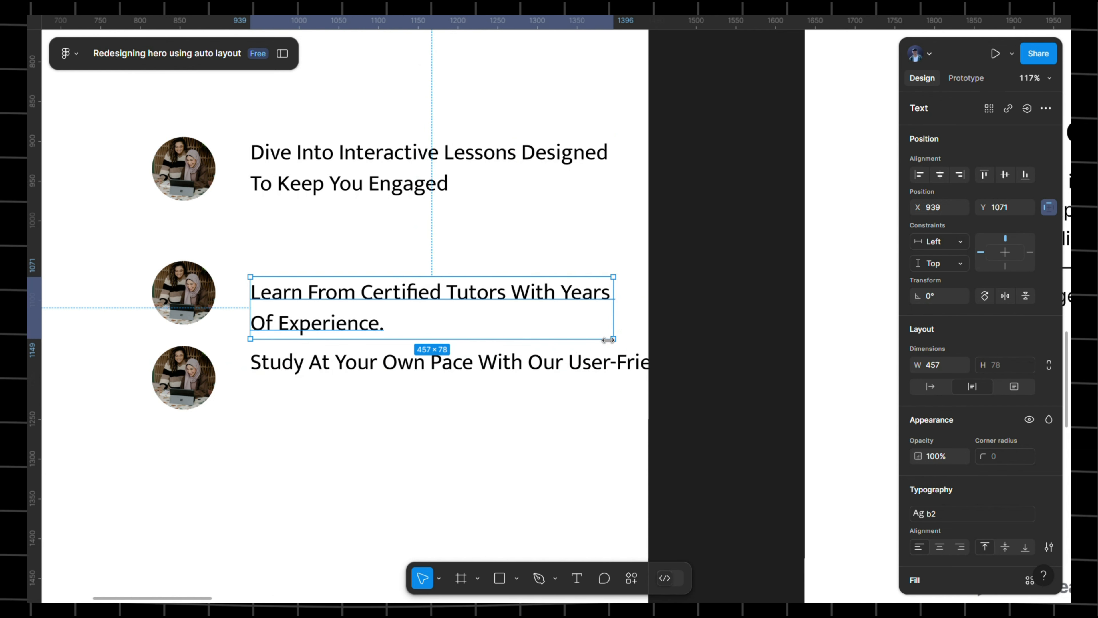
{"action": "left_click", "coordinate": [594, 362]}
{"action": "left_click_drag", "start_coordinate": [792, 369], "coordinate": [623, 384]}
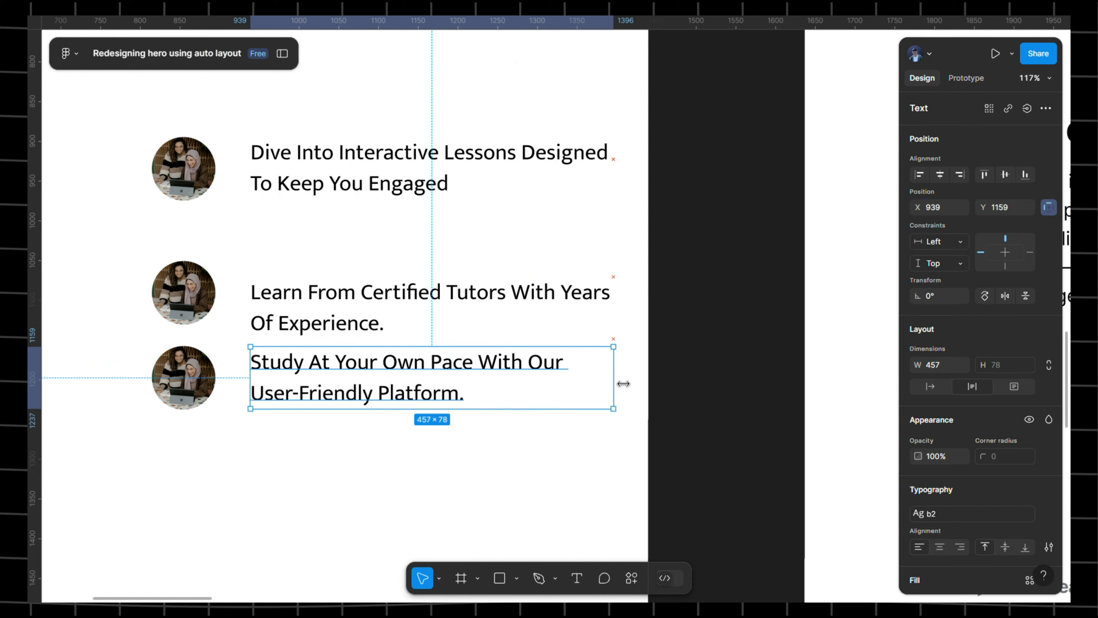
- Wrap each of the three image-and-text pairs in its own auto layout row
{"action": "left_click", "coordinate": [436, 191]}
{"action": "scroll", "coordinate": [299, 134], "scroll_direction": "left", "scroll_amount": 5}
{"action": "left_click", "coordinate": [282, 142]}
{"action": "left_click_drag", "start_coordinate": [282, 142], "coordinate": [590, 218]}
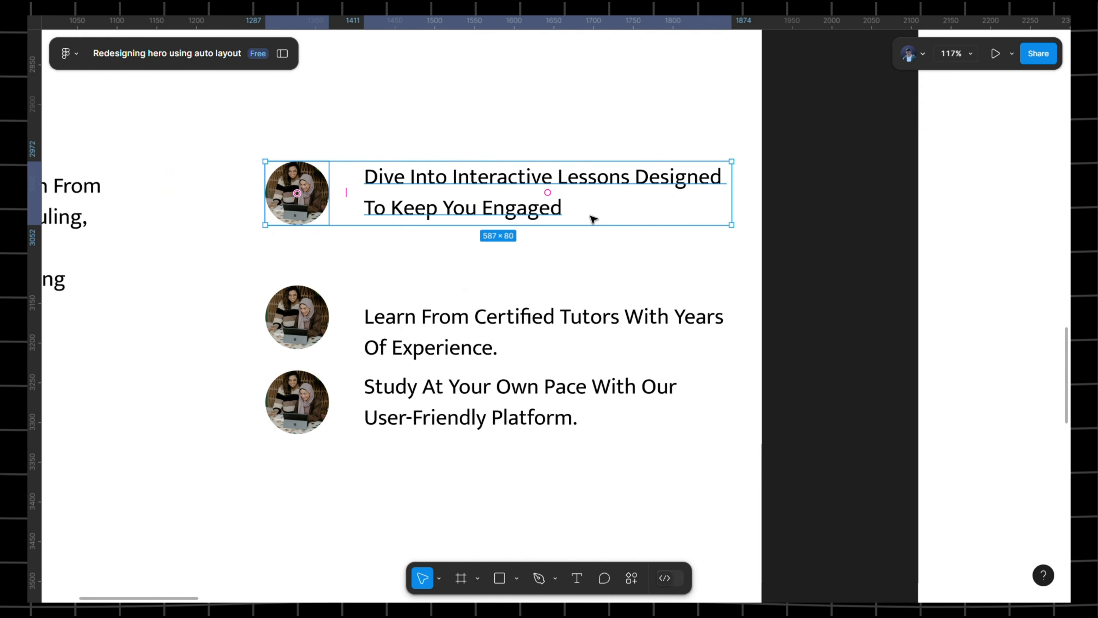
{"action": "key", "text": "shift+a"}
{"action": "left_click", "coordinate": [277, 266]}
{"action": "left_click_drag", "start_coordinate": [277, 266], "coordinate": [530, 331]}
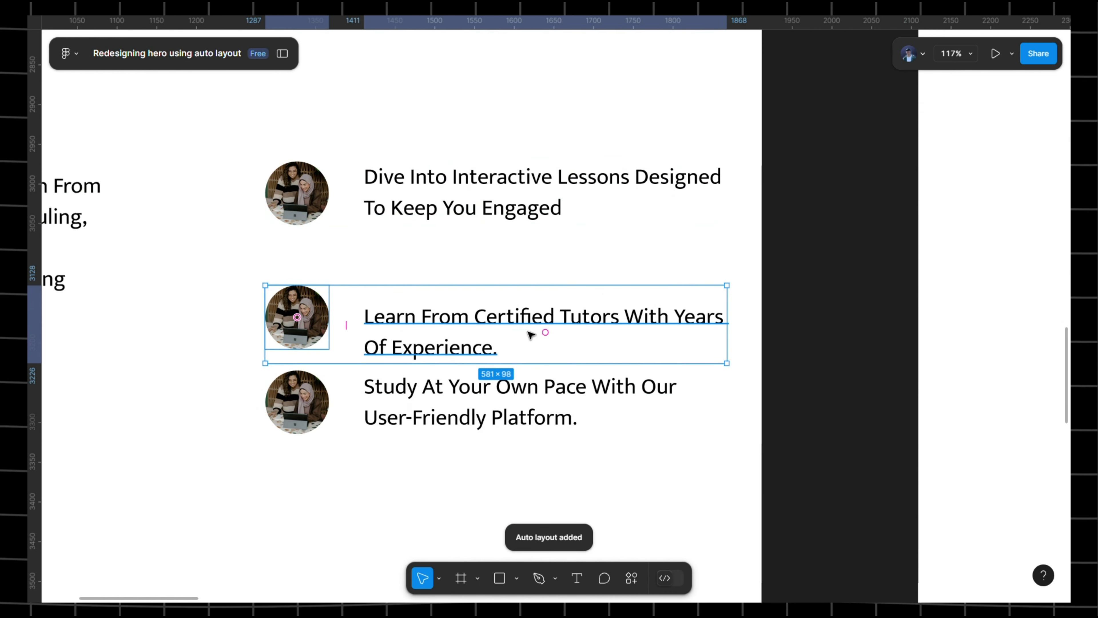
{"action": "key", "text": "shift+a"}
{"action": "left_click", "coordinate": [239, 402]}
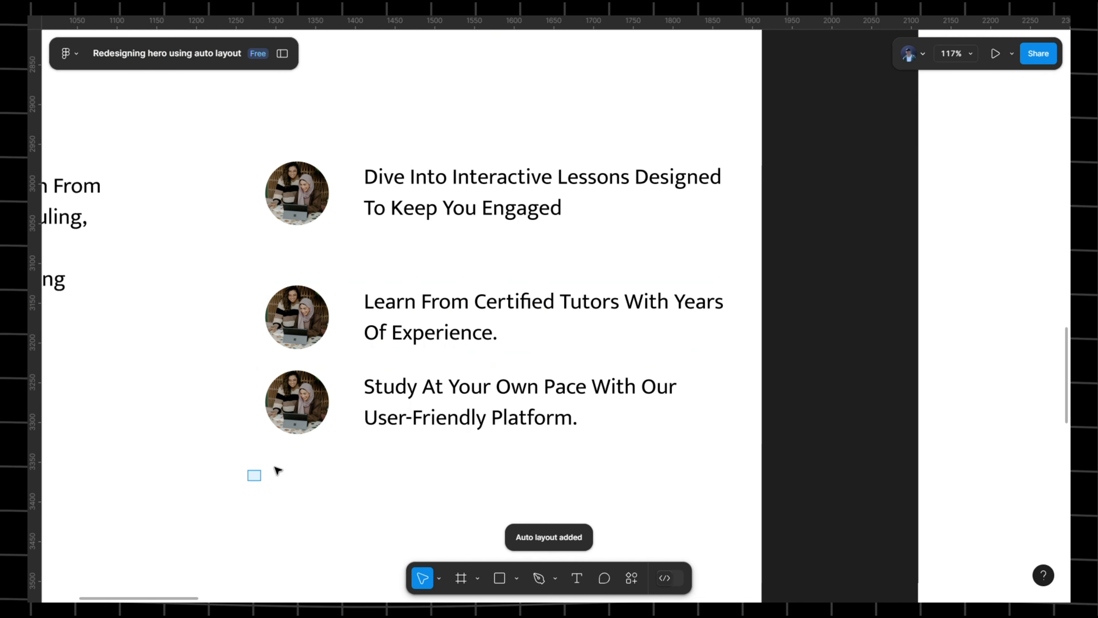
{"action": "left_click_drag", "start_coordinate": [277, 471], "coordinate": [588, 385]}
{"action": "key", "text": "shift+a"}
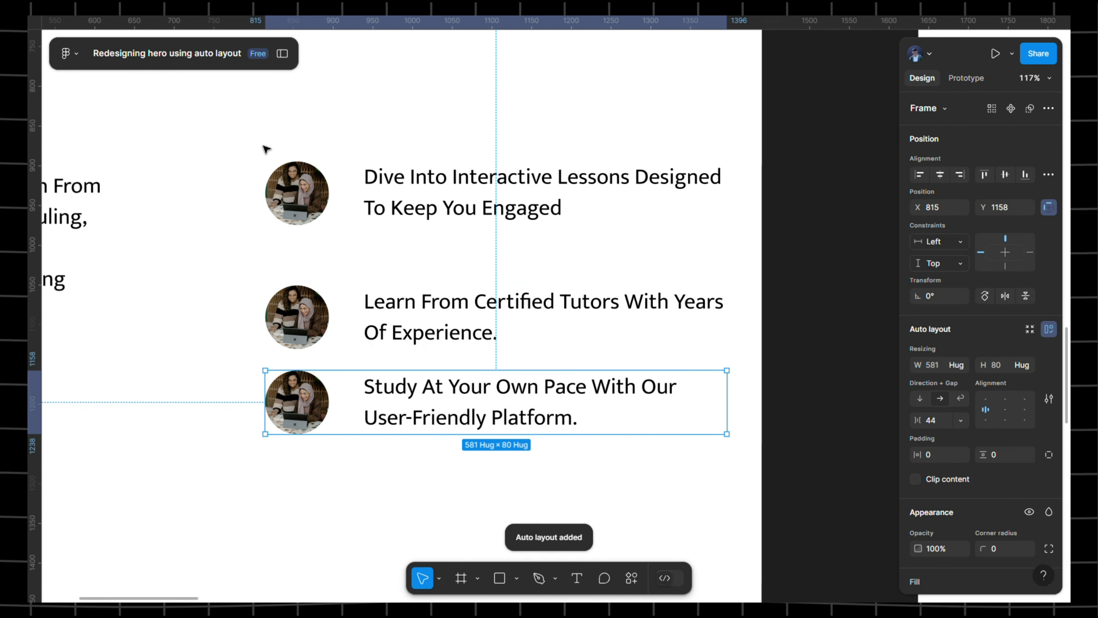
{"action": "left_click", "coordinate": [266, 150]}
{"action": "scroll", "coordinate": [290, 140], "scroll_direction": "down", "scroll_amount": 2}
- Stack the three feature rows in a vertical auto layout with a 32 gap
{"action": "left_click_drag", "start_coordinate": [307, 160], "coordinate": [327, 183]}
{"action": "left_click_drag", "start_coordinate": [258, 119], "coordinate": [544, 378]}
{"action": "key", "text": "shift+a"}
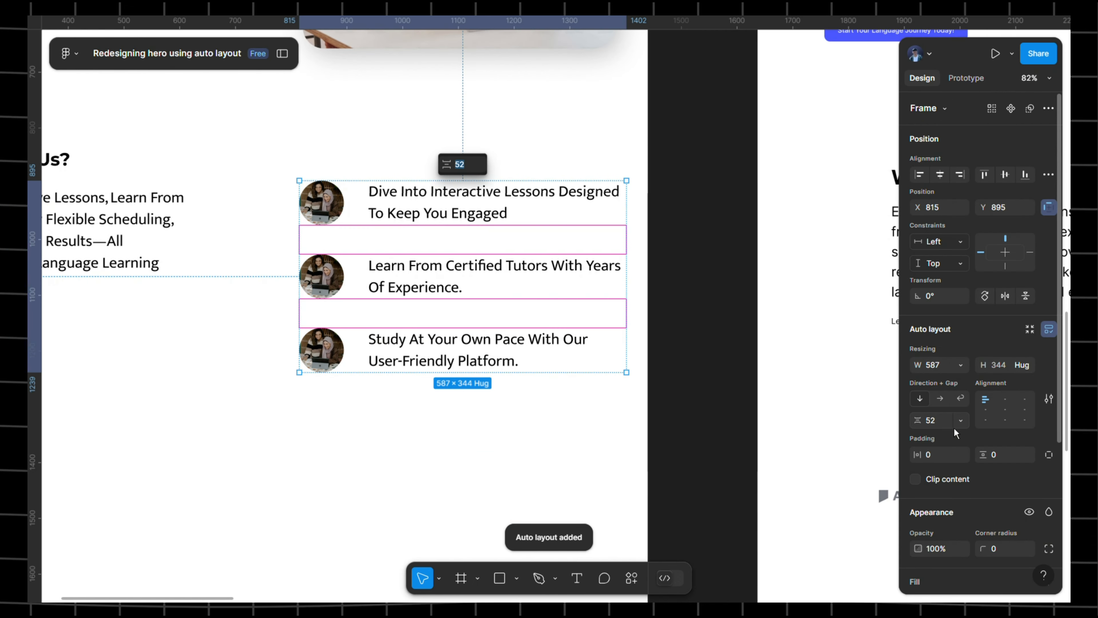
{"action": "left_click", "coordinate": [936, 423]}
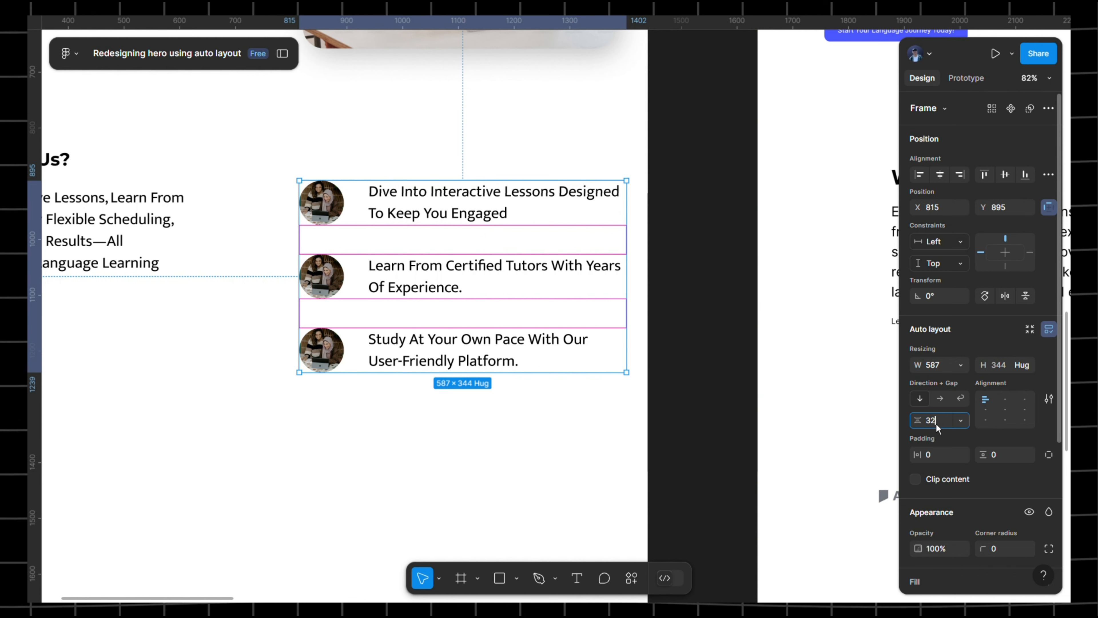
{"action": "type", "text": "32"}
{"action": "key", "text": "Return"}
{"action": "left_click_drag", "start_coordinate": [326, 120], "coordinate": [530, 144]}
- Level the feature list with the heading, then auto-layout the Why Choose Us? heading and paragraph with gap 16
{"action": "left_click_drag", "start_coordinate": [596, 240], "coordinate": [591, 203]}
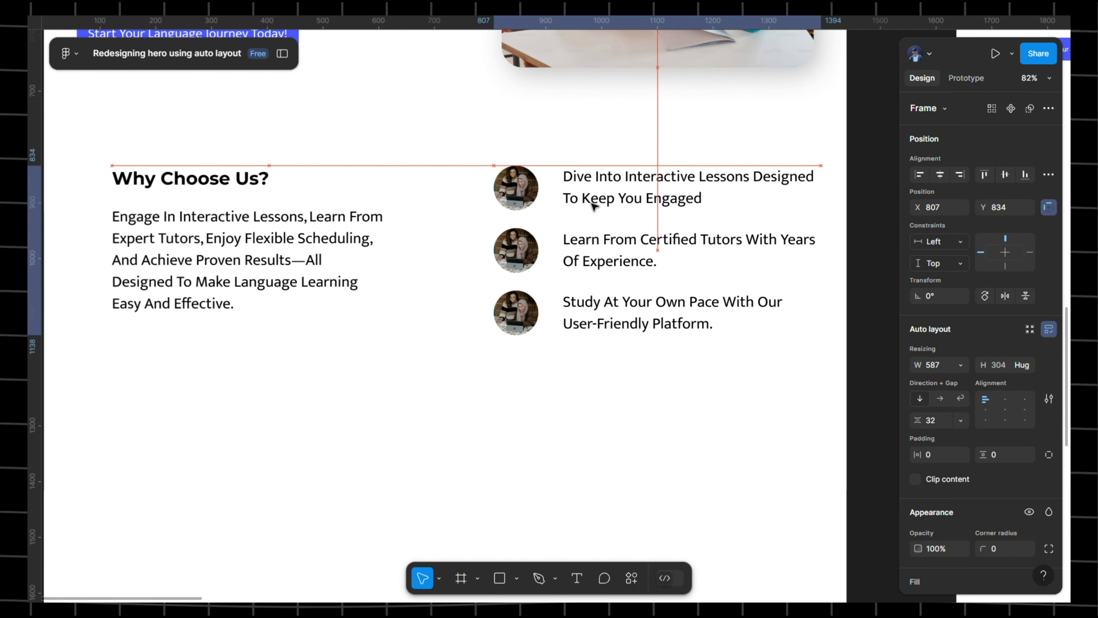
{"action": "left_click", "coordinate": [214, 184]}
{"action": "left_click_drag", "start_coordinate": [250, 147], "coordinate": [377, 161]}
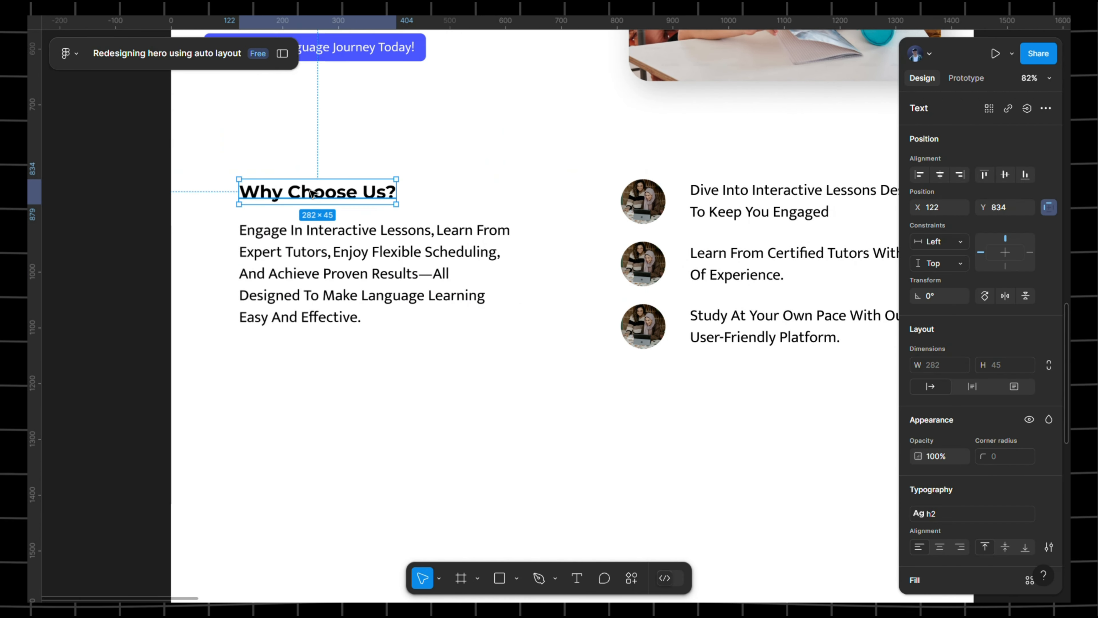
{"action": "left_click", "coordinate": [277, 236]}
{"action": "left_click", "coordinate": [298, 199], "text": "shift"}
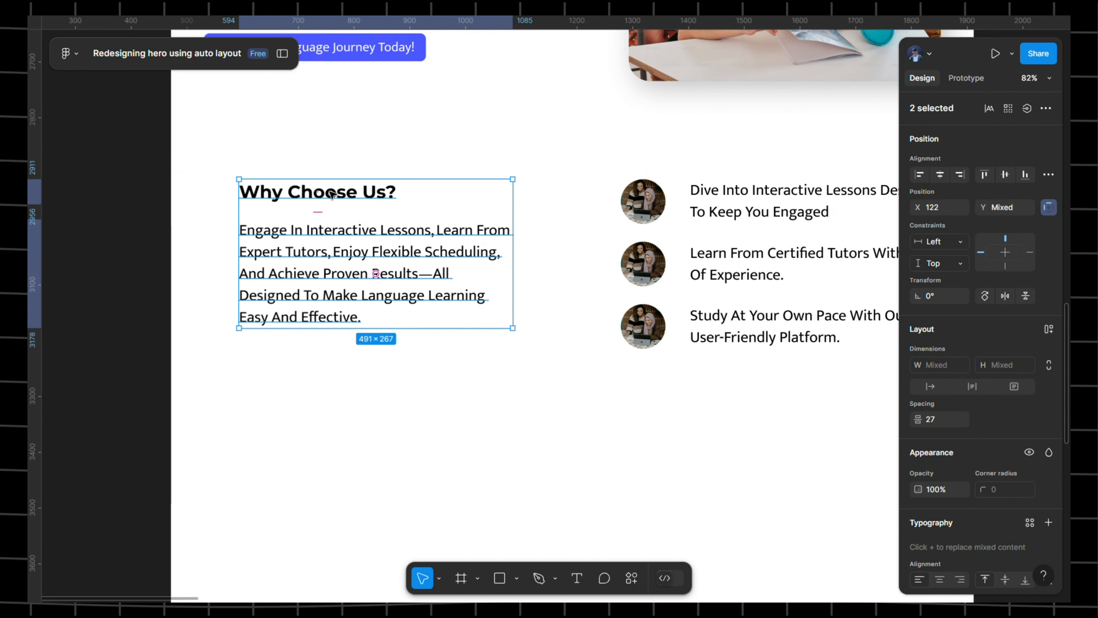
{"action": "key", "text": "shift+a"}
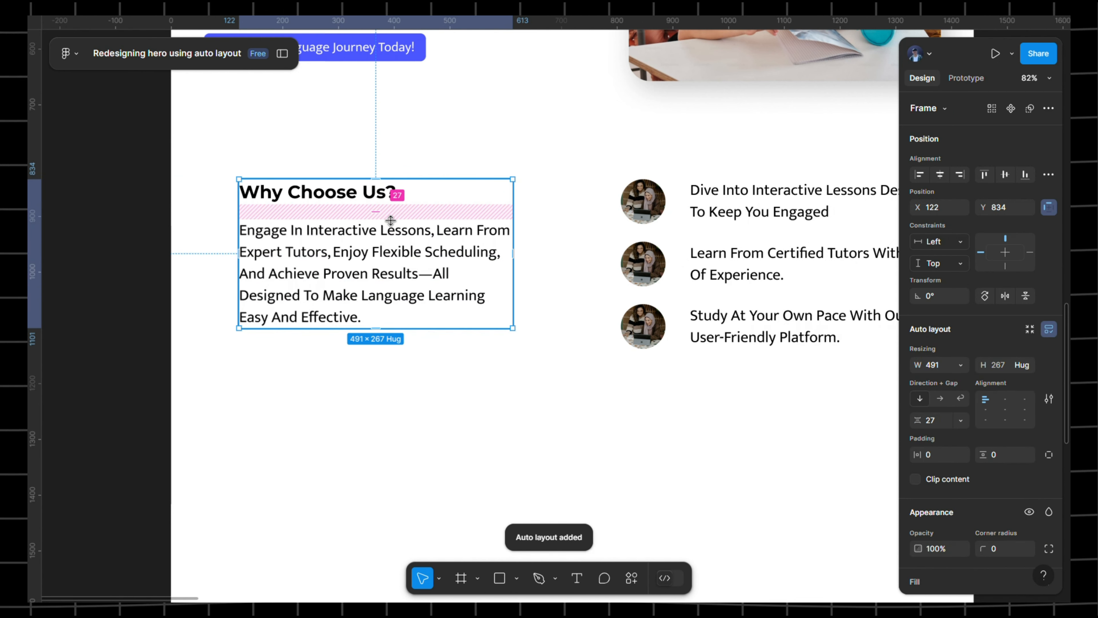
{"action": "left_click", "coordinate": [947, 427]}
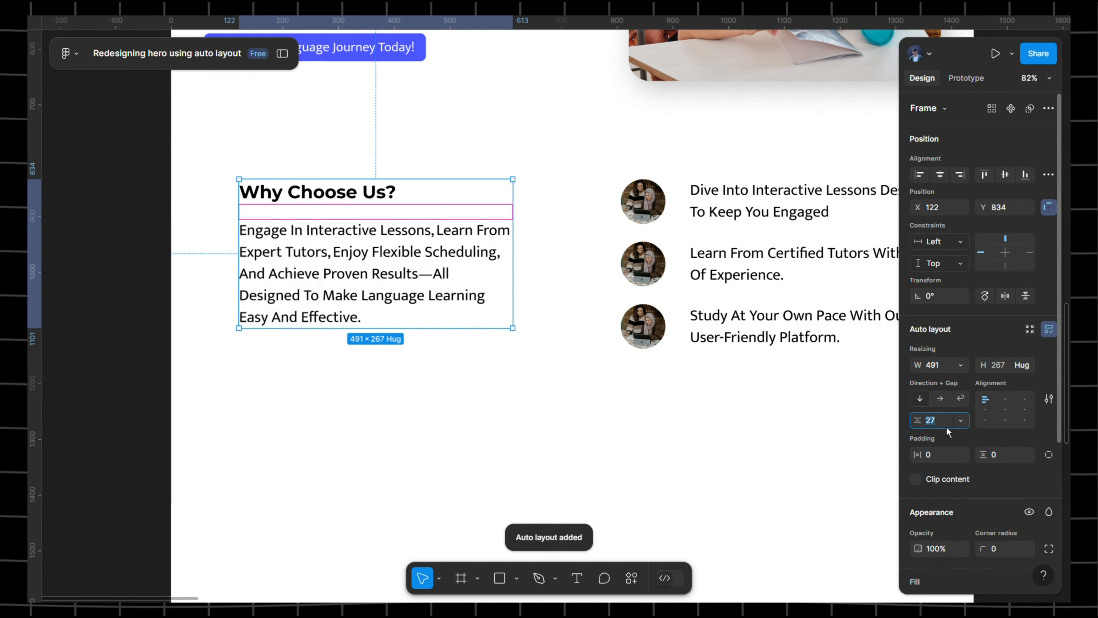
{"action": "type", "text": "16"}
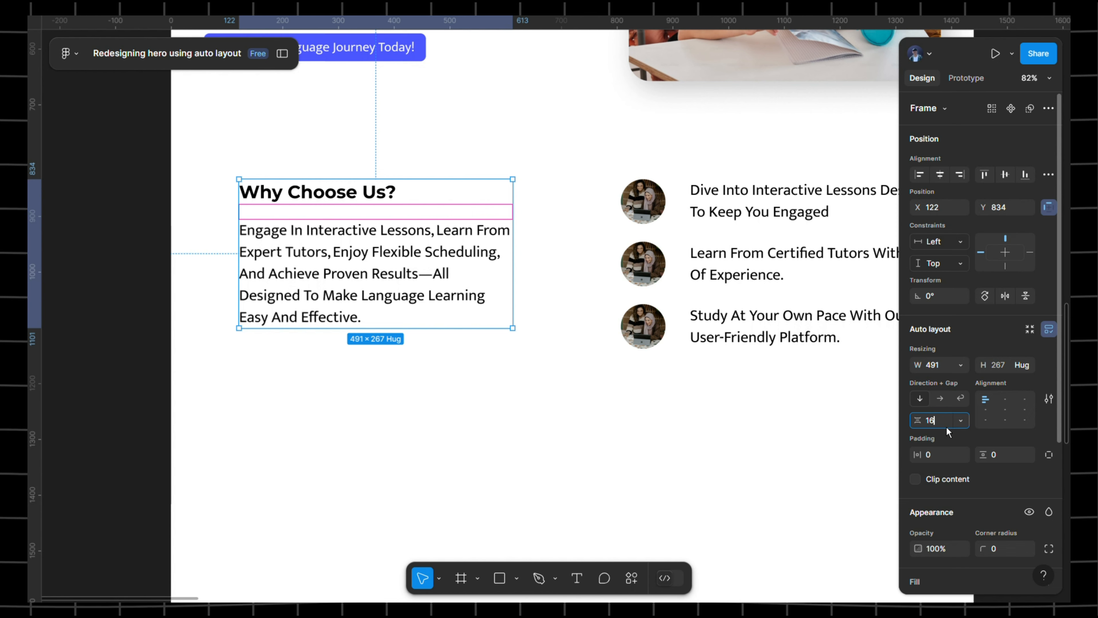
- Copy the 'Learn more' text from the reference design's Why Choose Us? section
{"action": "left_click", "coordinate": [550, 126]}
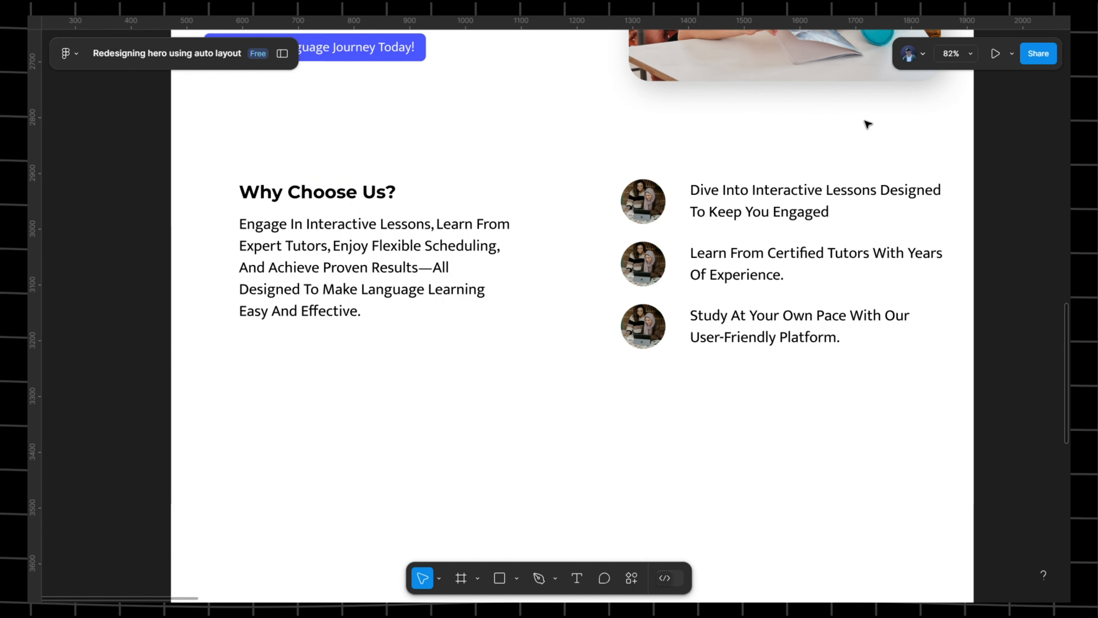
{"action": "left_click_drag", "start_coordinate": [990, 132], "coordinate": [335, 122]}
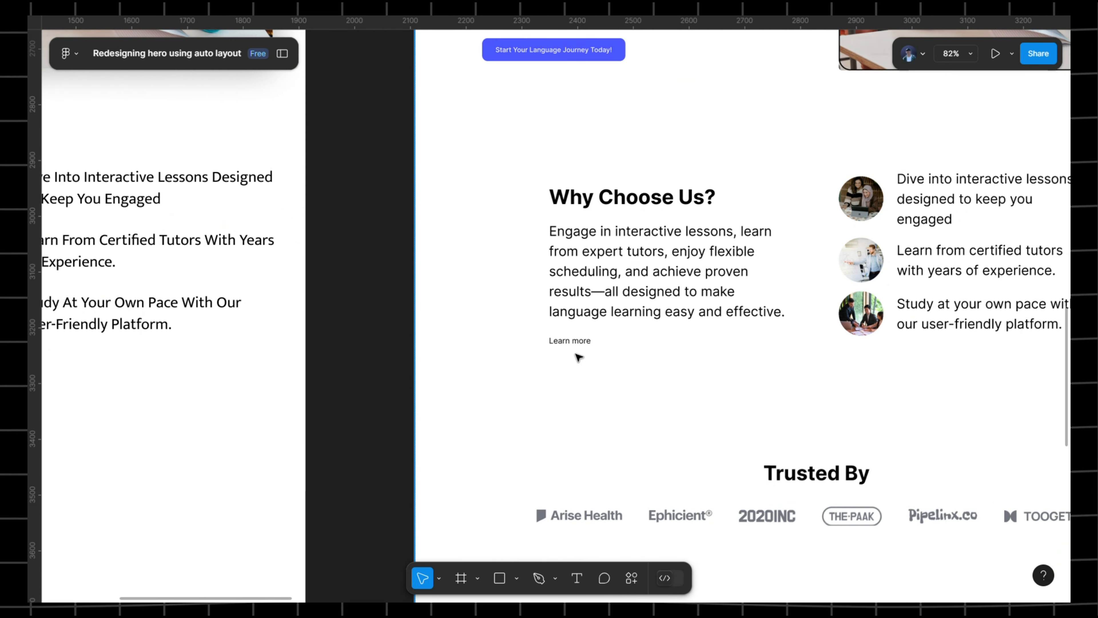
{"action": "left_click", "coordinate": [578, 345]}
{"action": "double_click", "coordinate": [582, 344]}
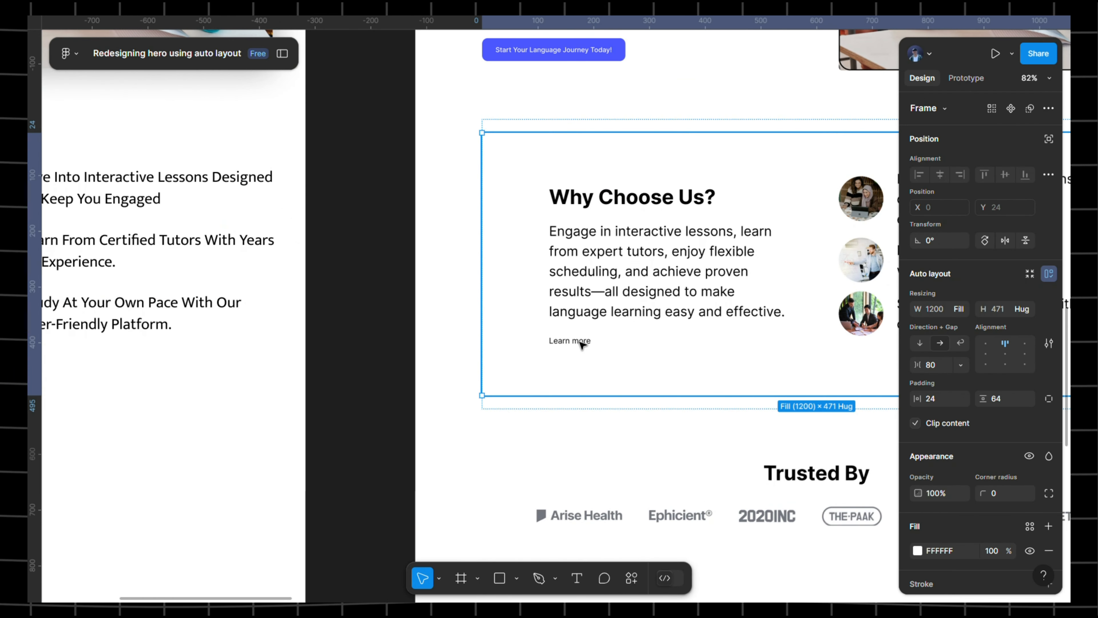
{"action": "double_click", "coordinate": [582, 344]}
{"action": "double_click", "coordinate": [581, 344]}
{"action": "left_click", "coordinate": [580, 342]}
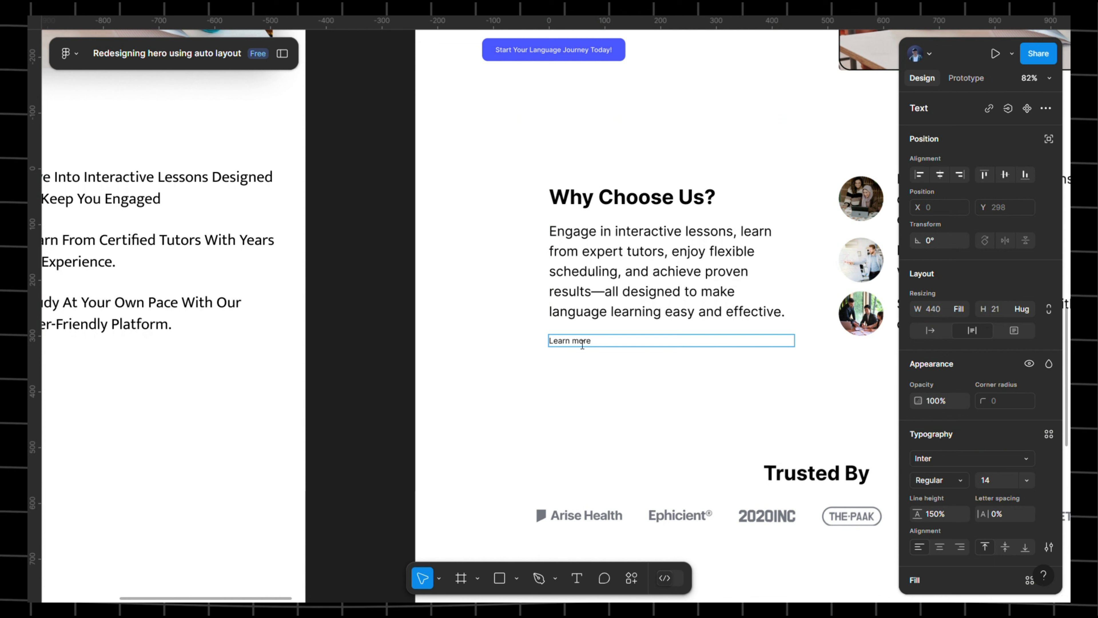
{"action": "double_click", "coordinate": [581, 343]}
{"action": "left_click", "coordinate": [581, 343]}
{"action": "triple_click", "coordinate": [582, 344]}
{"action": "key", "text": "ctrl+c"}
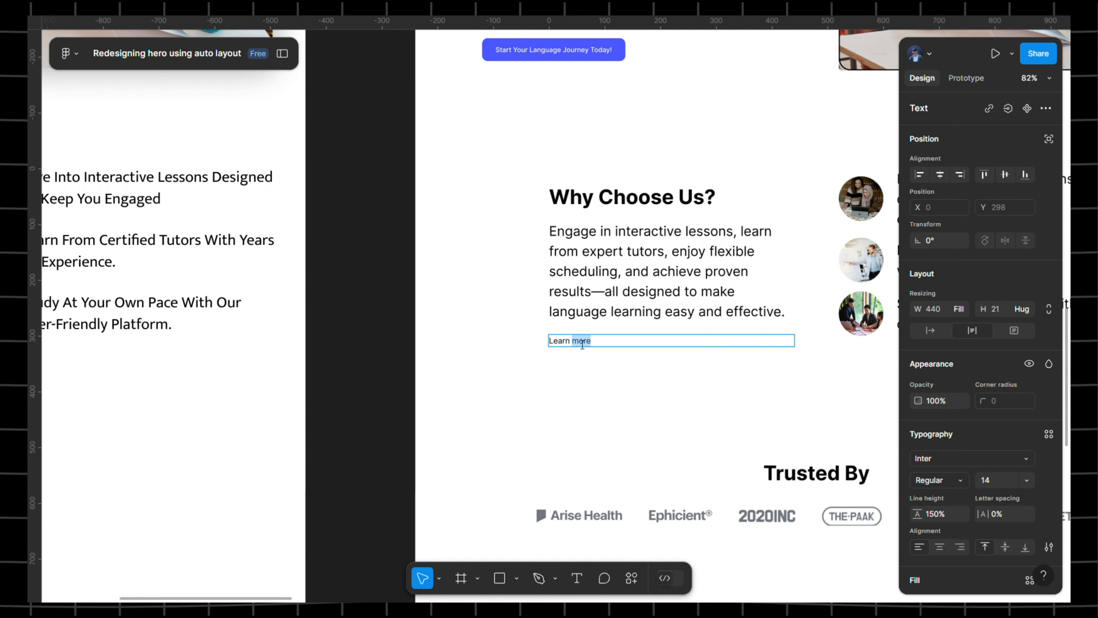
- Paste 'Learn more' as new body-style text aligned under the paragraph's left edge
{"action": "left_click_drag", "start_coordinate": [228, 344], "coordinate": [897, 330]}
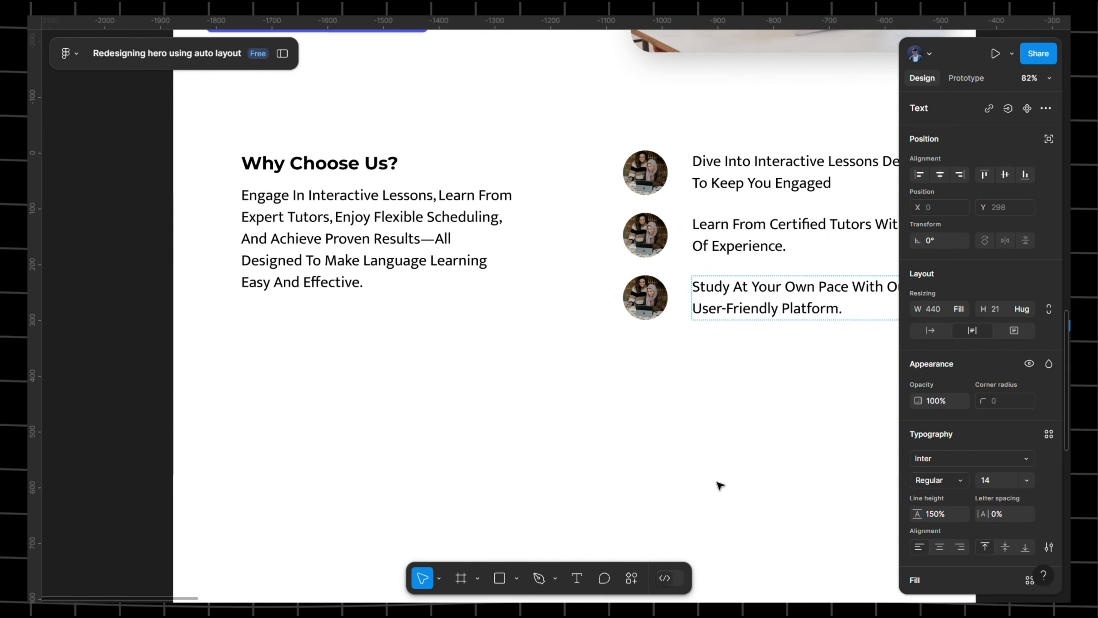
{"action": "left_click", "coordinate": [577, 578]}
{"action": "left_click", "coordinate": [255, 333]}
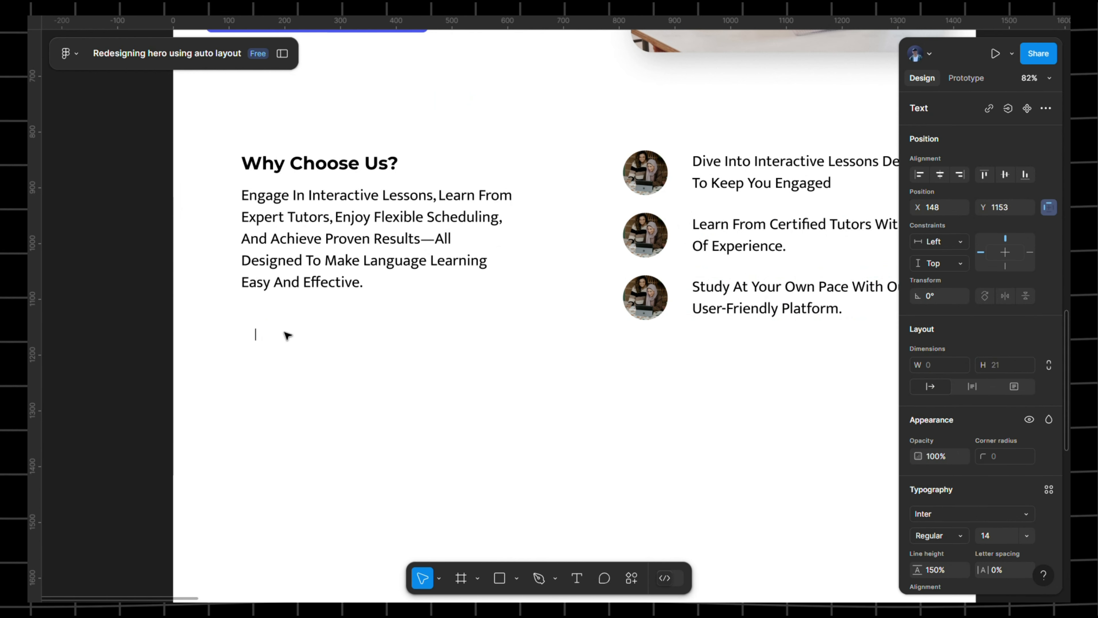
{"action": "key", "text": "ctrl+v"}
{"action": "key", "text": "ctrl+a"}
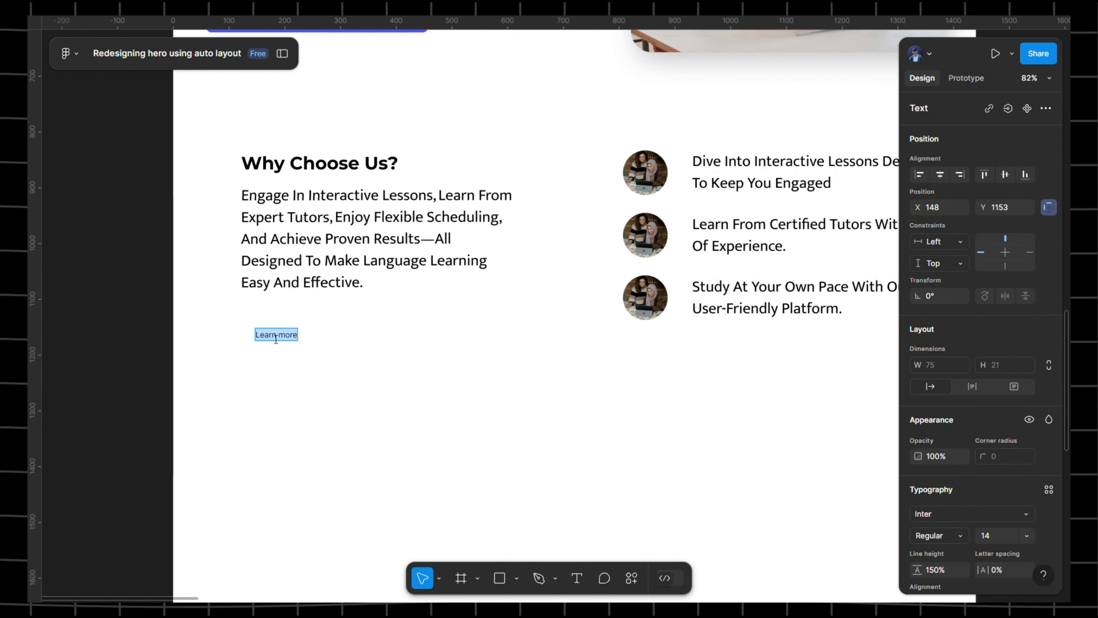
{"action": "scroll", "coordinate": [1055, 365], "scroll_direction": "down", "scroll_amount": 5}
{"action": "left_click", "coordinate": [1050, 287]}
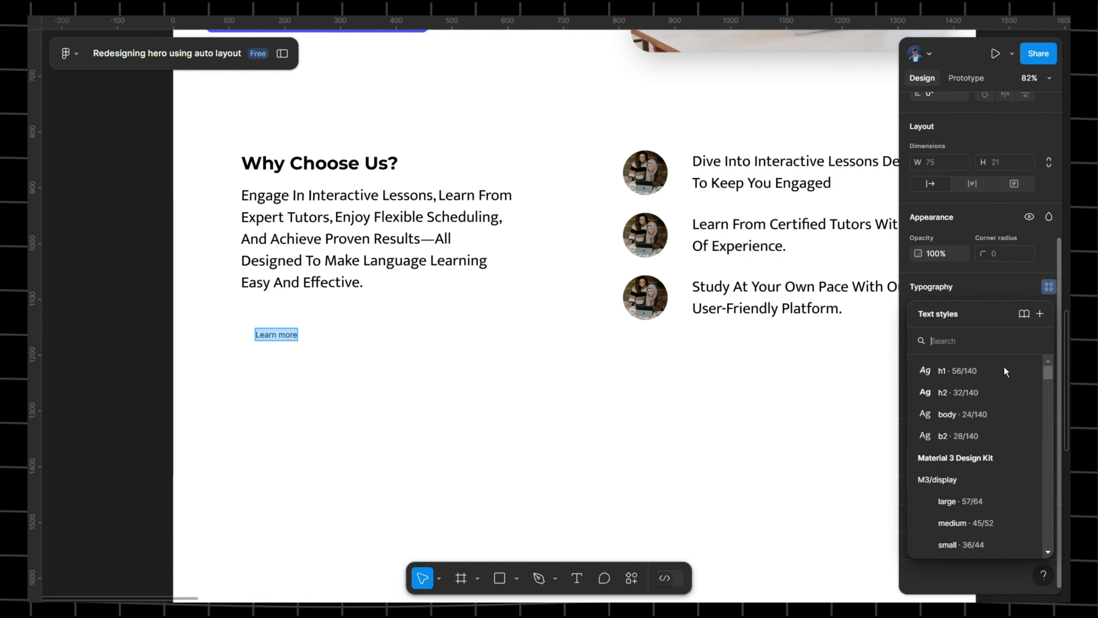
{"action": "left_click", "coordinate": [956, 421]}
{"action": "key", "text": "Escape"}
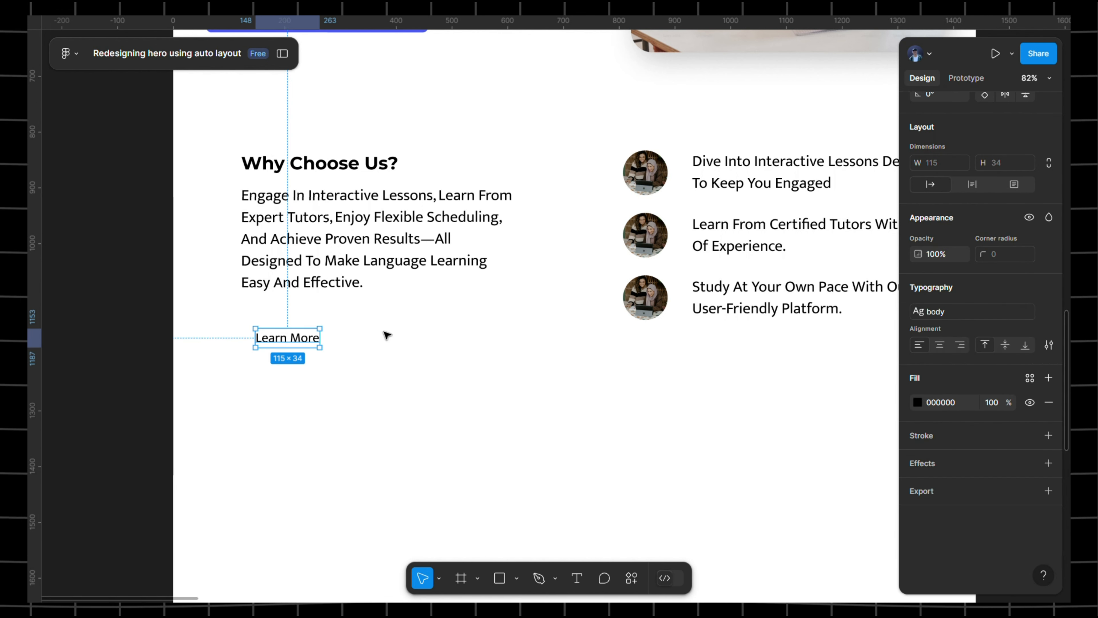
{"action": "left_click_drag", "start_coordinate": [298, 343], "coordinate": [286, 325]}
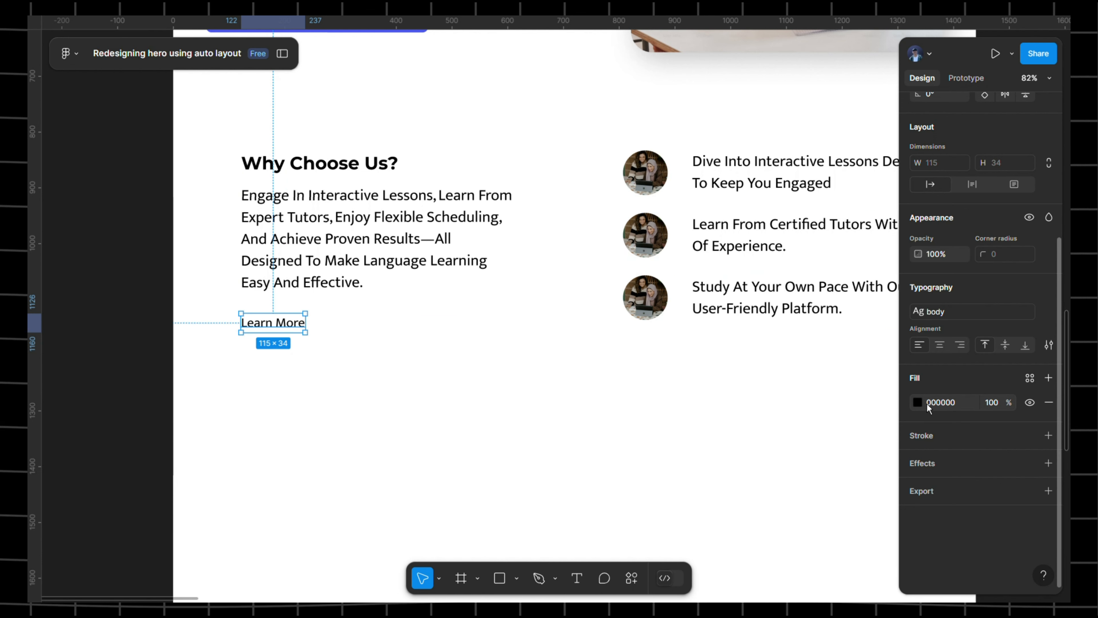
- Give the Learn More text a purple fill colour
{"action": "left_click", "coordinate": [919, 402]}
{"action": "left_click", "coordinate": [851, 440]}
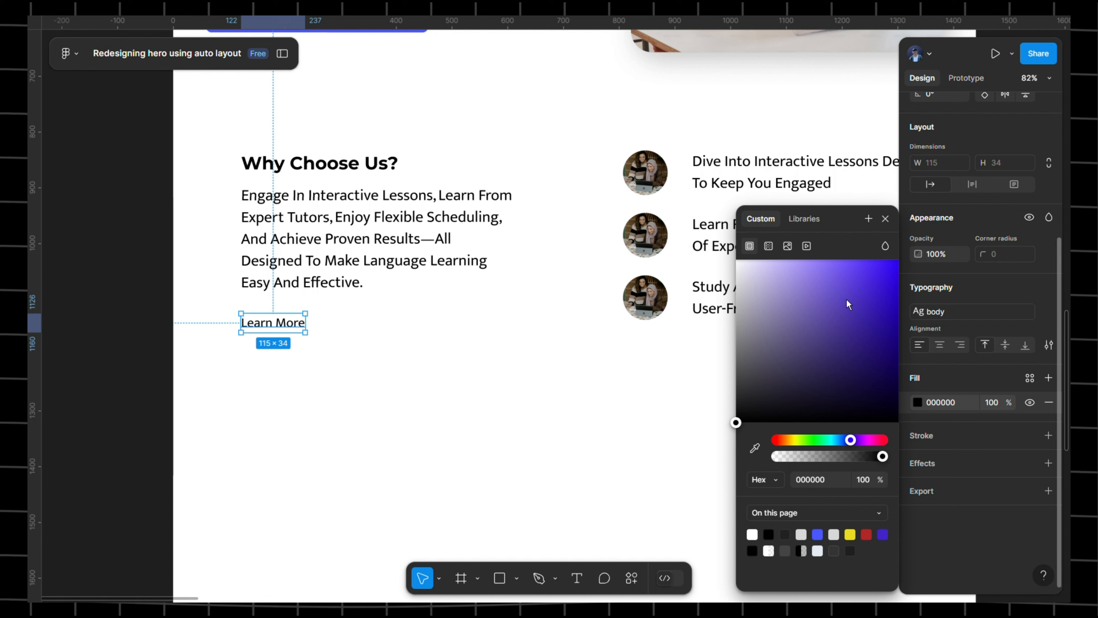
{"action": "left_click_drag", "start_coordinate": [848, 304], "coordinate": [858, 273]}
{"action": "left_click", "coordinate": [454, 325]}
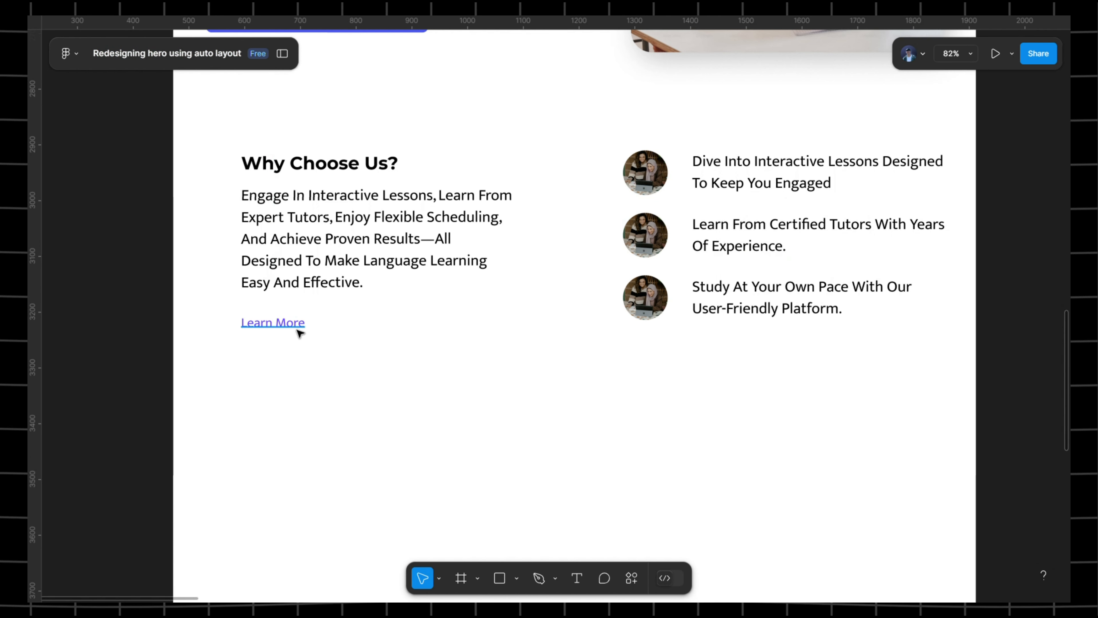
{"action": "scroll", "coordinate": [300, 332], "scroll_direction": "up", "scroll_amount": 2}
{"action": "scroll", "coordinate": [300, 332], "scroll_direction": "left", "scroll_amount": 2}
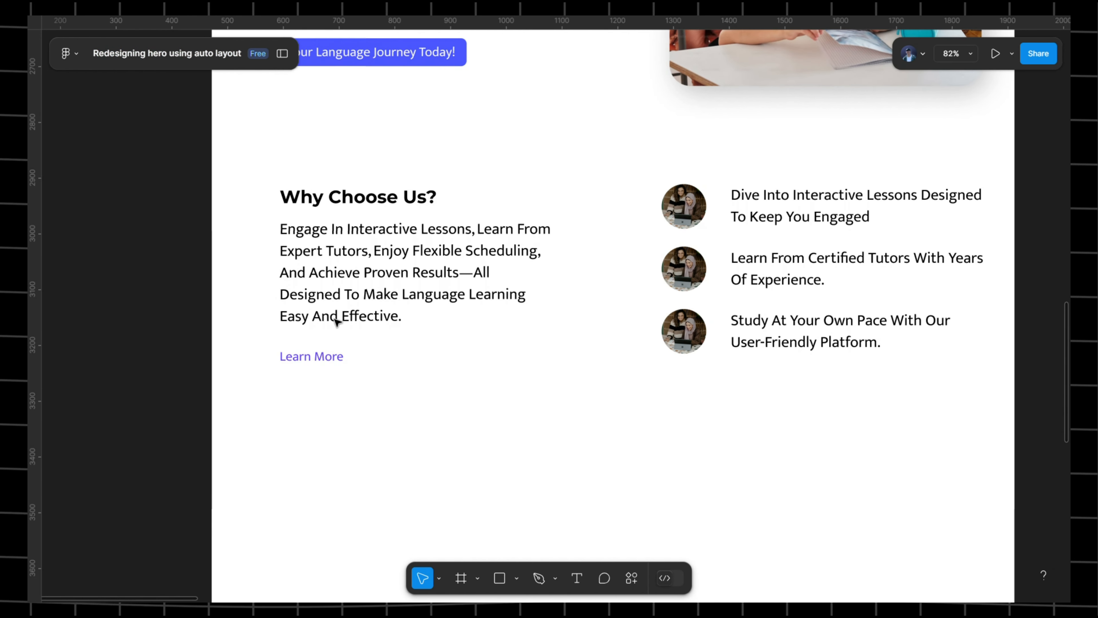
{"action": "left_click", "coordinate": [312, 357]}
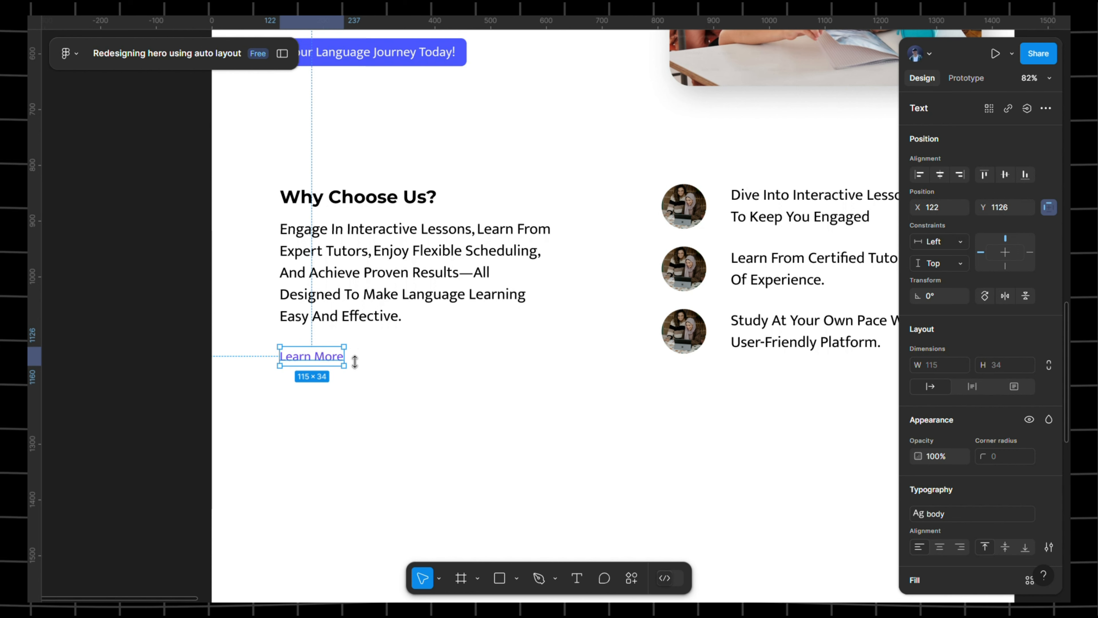
- Wrap the heading-and-paragraph frame and Learn More in a vertical auto layout with a 32 gap
{"action": "left_click", "coordinate": [327, 249]}
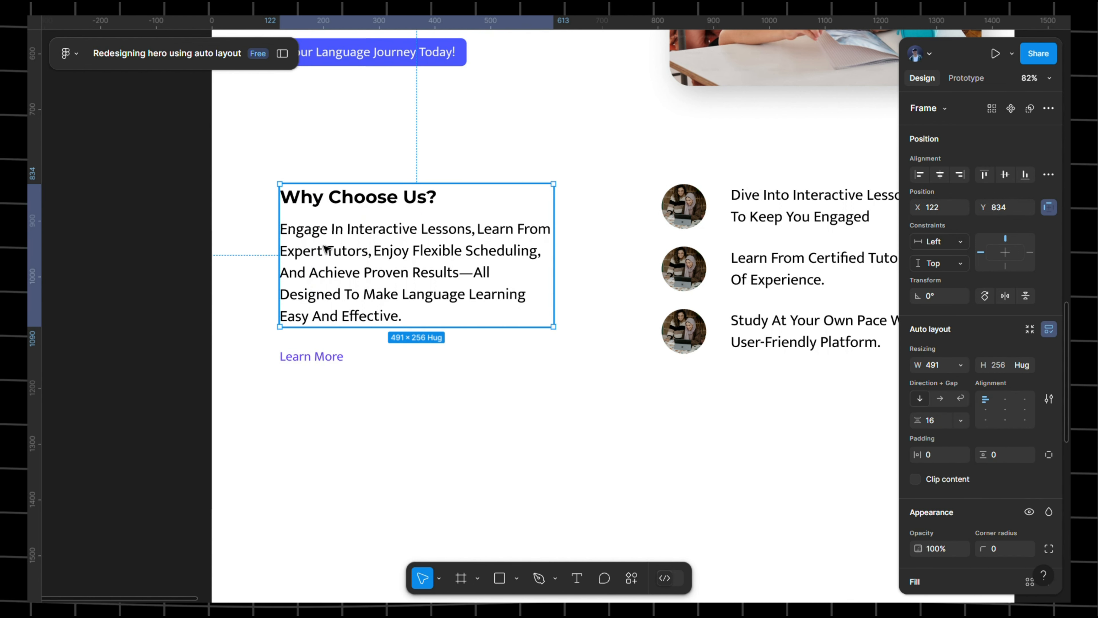
{"action": "left_click", "coordinate": [323, 354], "text": "shift"}
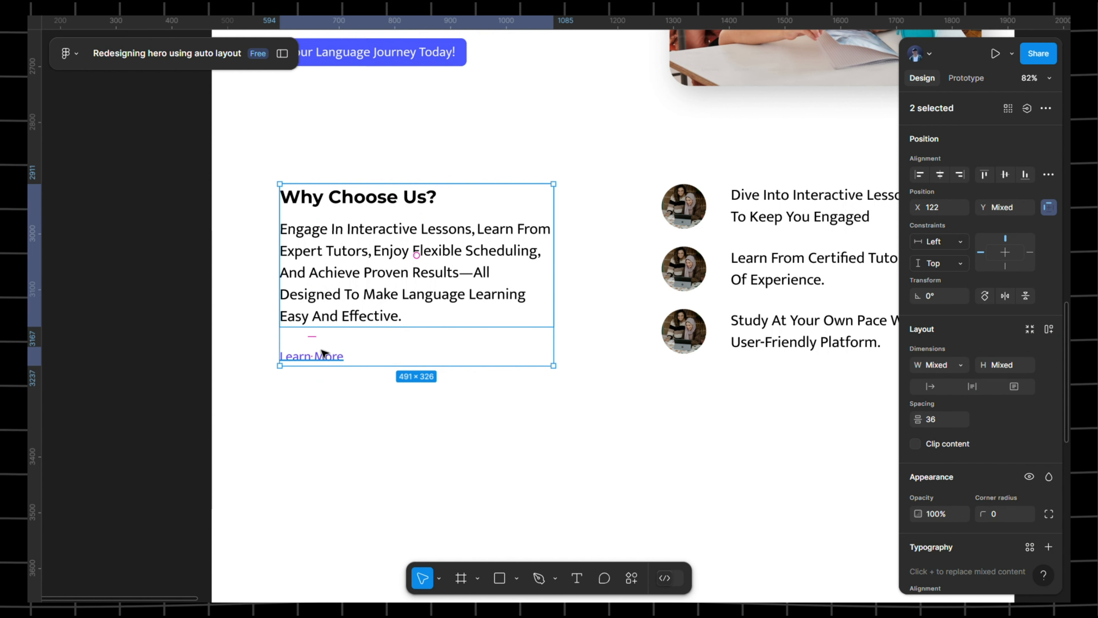
{"action": "key", "text": "shift+a"}
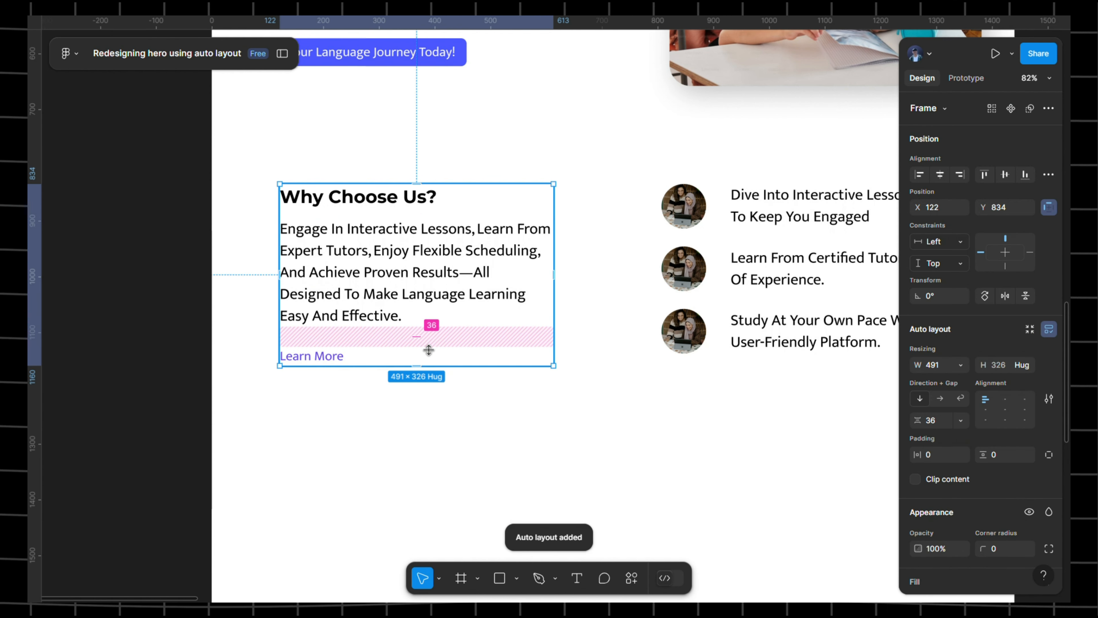
{"action": "left_click", "coordinate": [416, 221]}
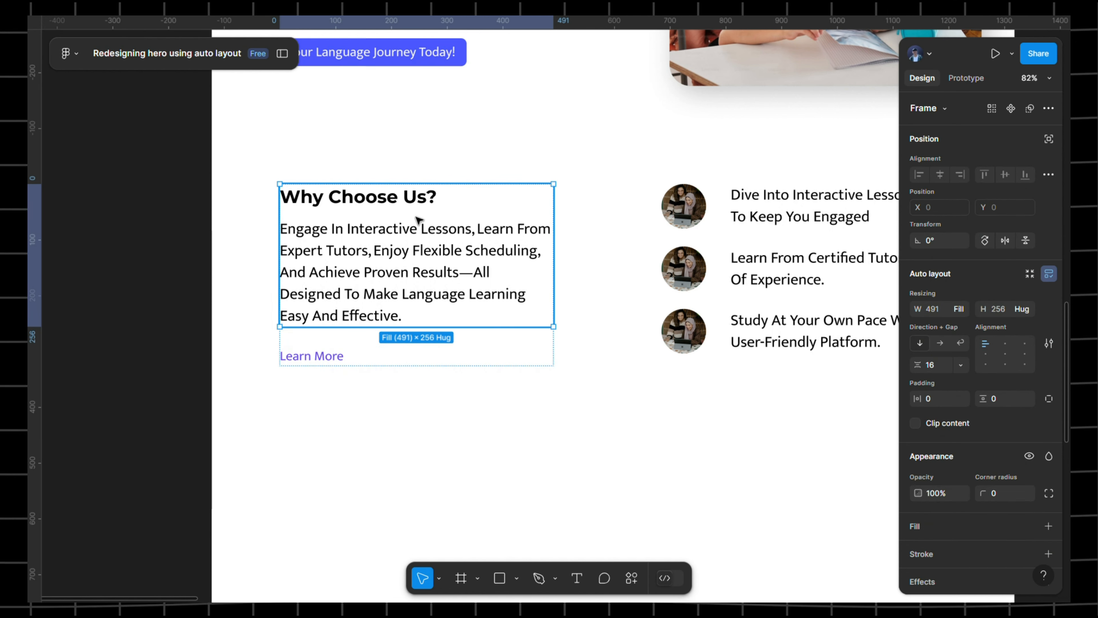
{"action": "left_click", "coordinate": [409, 355]}
{"action": "left_click", "coordinate": [416, 339]}
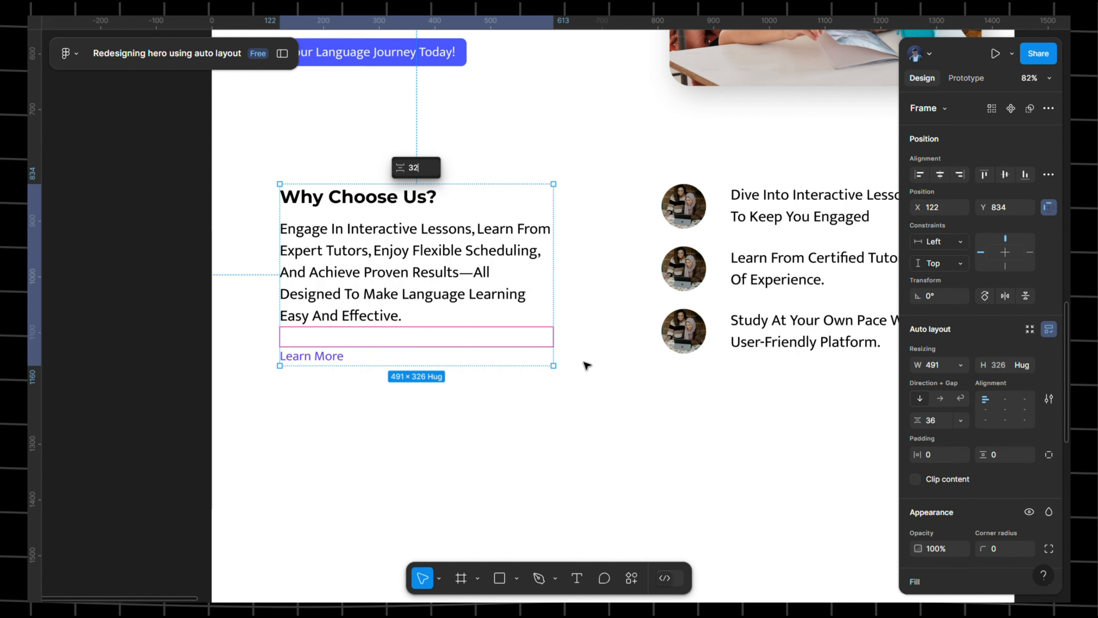
{"action": "left_click", "coordinate": [584, 363]}
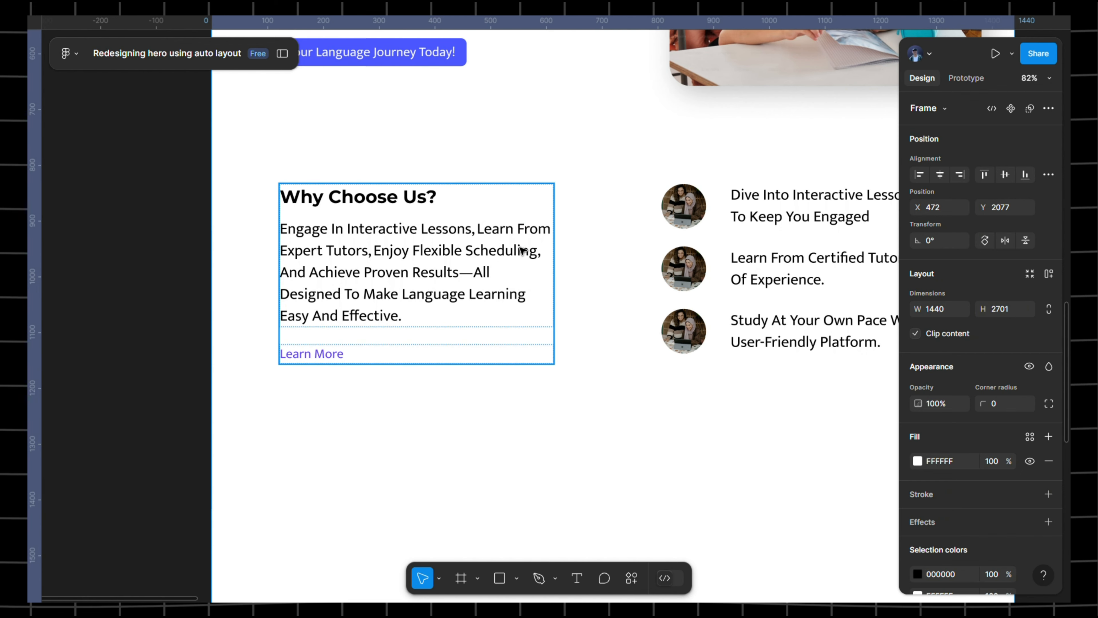
{"action": "left_click_drag", "start_coordinate": [520, 248], "coordinate": [464, 249]}
- Rename the Frame 7 layer to 'feature content text'
{"action": "left_click", "coordinate": [355, 266]}
{"action": "left_click", "coordinate": [283, 53]}
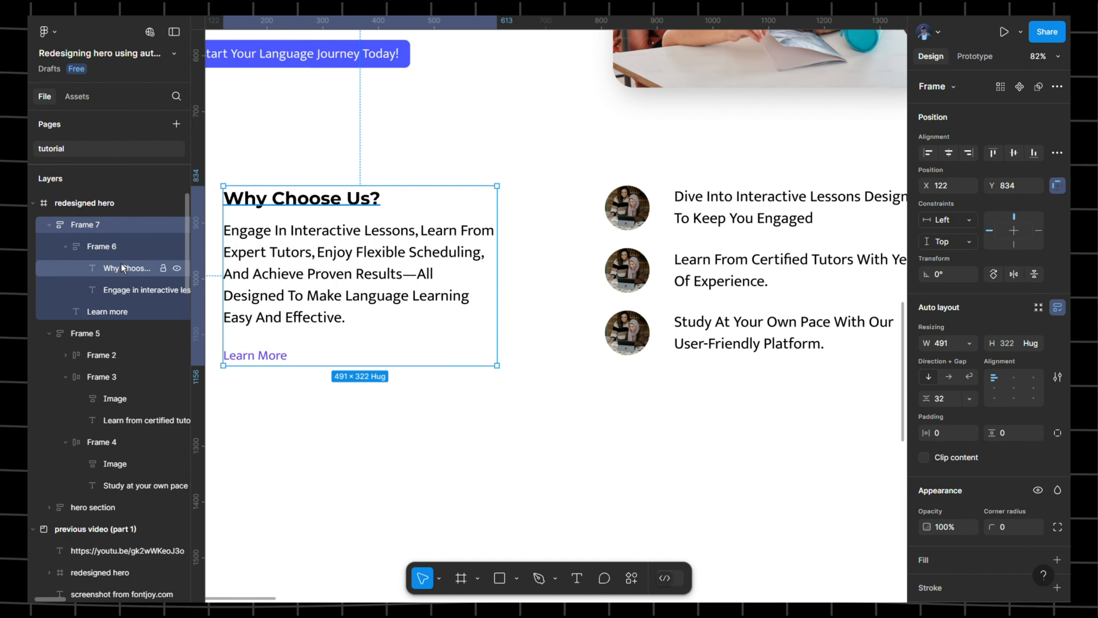
{"action": "double_click", "coordinate": [101, 225]}
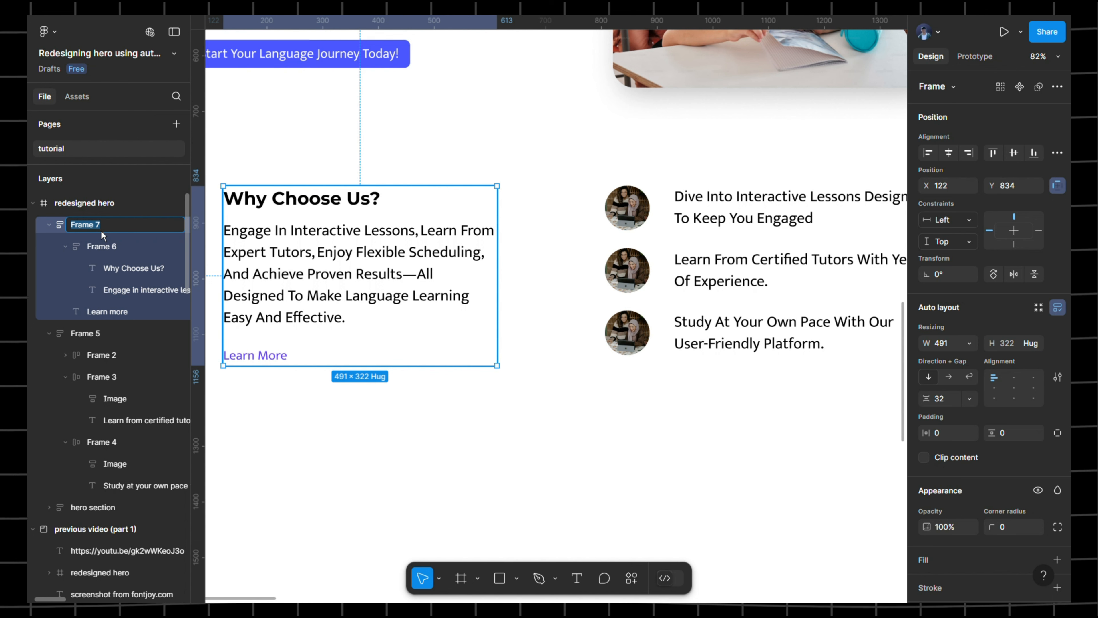
{"action": "type", "text": "conte"}
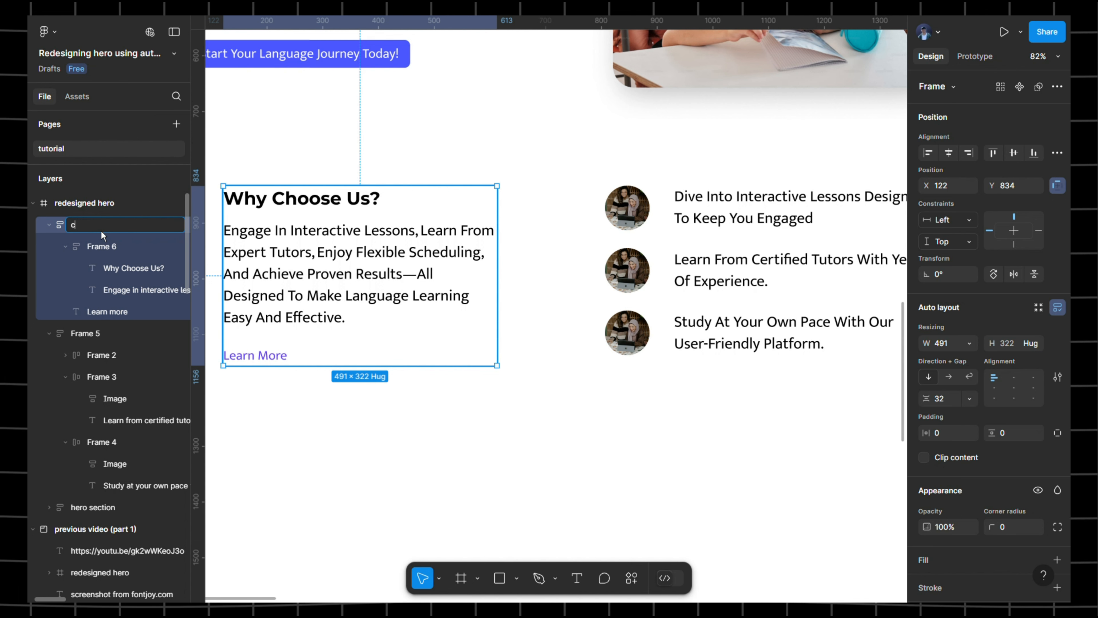
{"action": "key", "text": "BackSpace"}
{"action": "key", "text": "BackSpace"}
{"action": "key", "text": "BackSpace"}
{"action": "key", "text": "BackSpace"}
{"action": "key", "text": "BackSpace"}
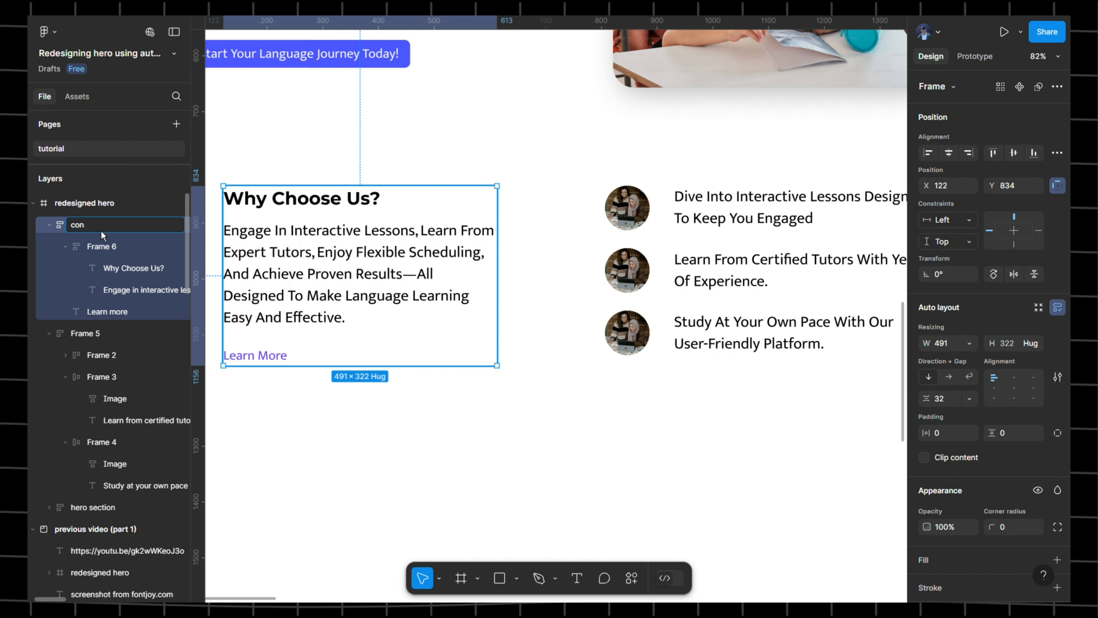
{"action": "type", "text": "featu"}
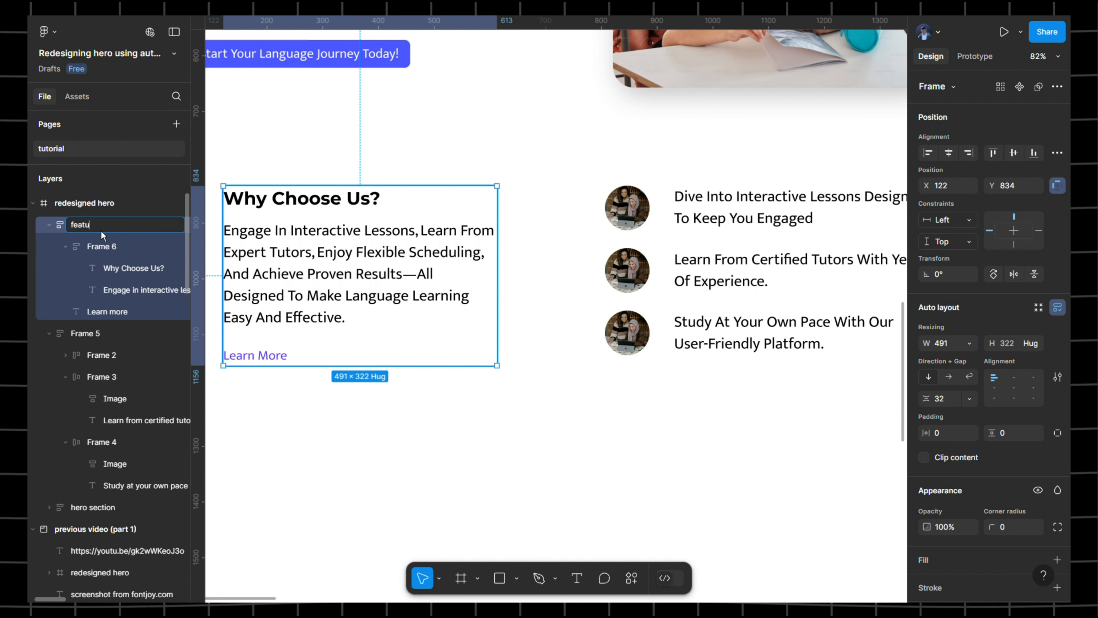
{"action": "type", "text": "re content text"}
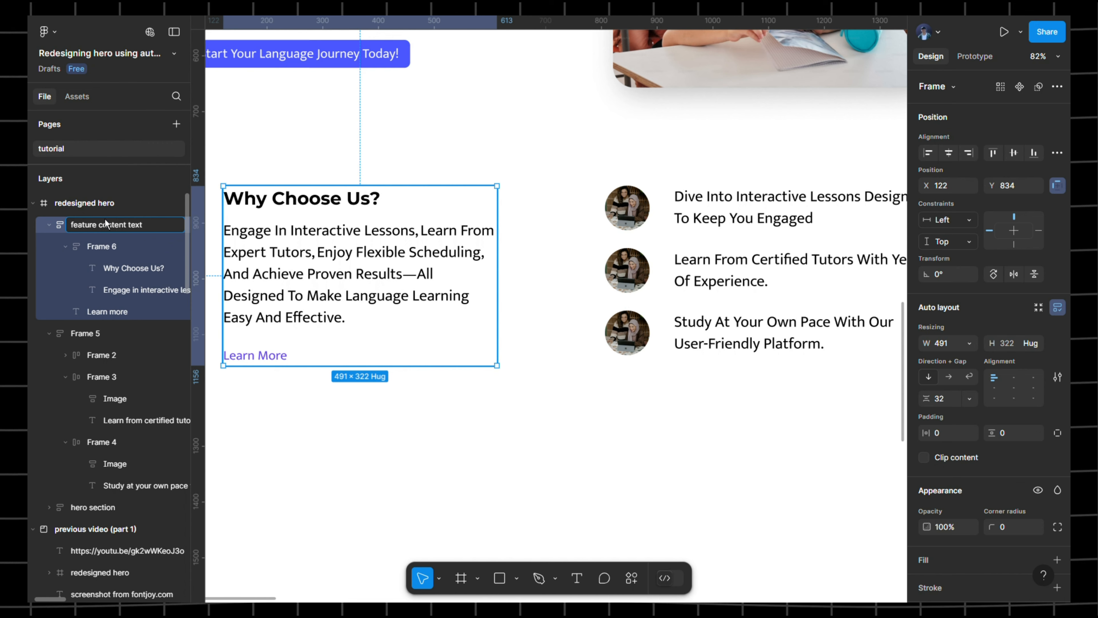
{"action": "left_click", "coordinate": [277, 169]}
- Rename the Frame 5 layer to 'feature right text'
{"action": "left_click", "coordinate": [694, 240]}
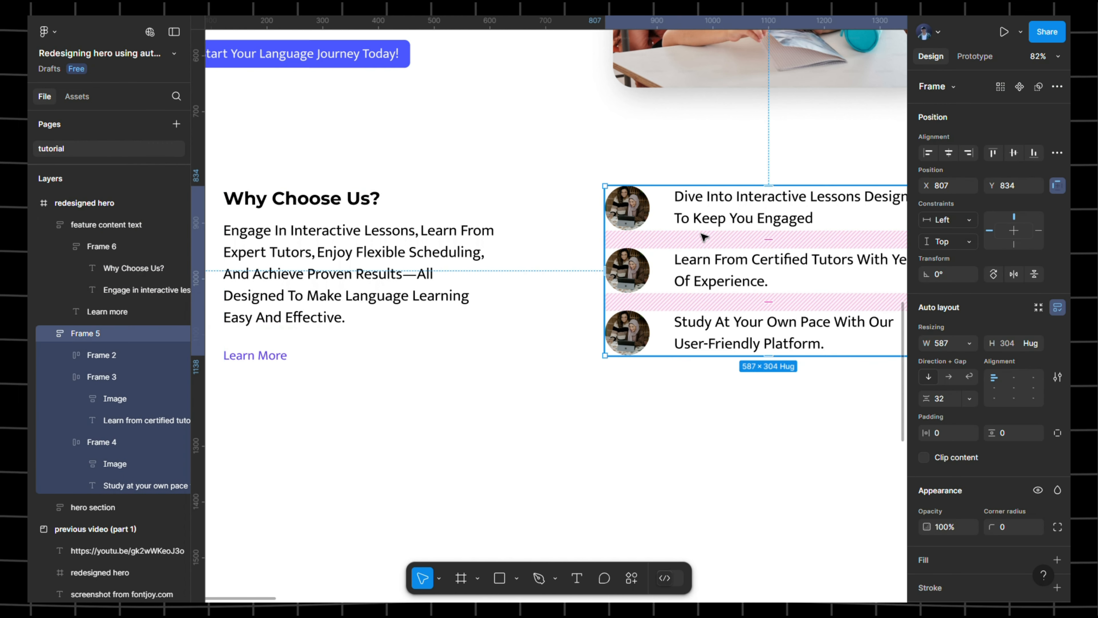
{"action": "scroll", "coordinate": [627, 243], "scroll_direction": "right", "scroll_amount": 4}
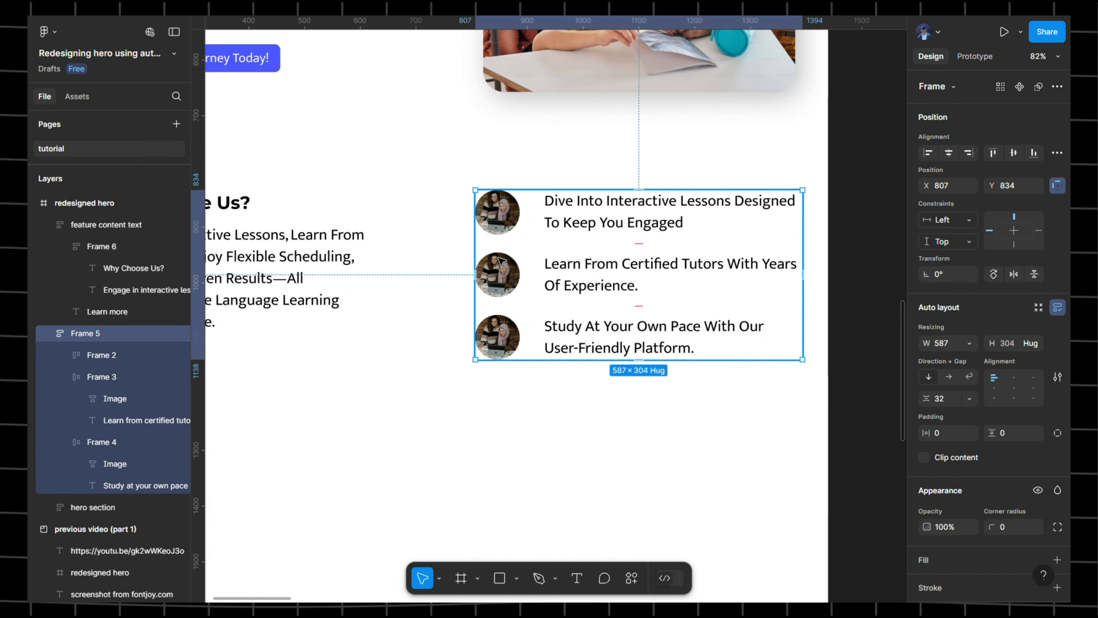
{"action": "double_click", "coordinate": [96, 341]}
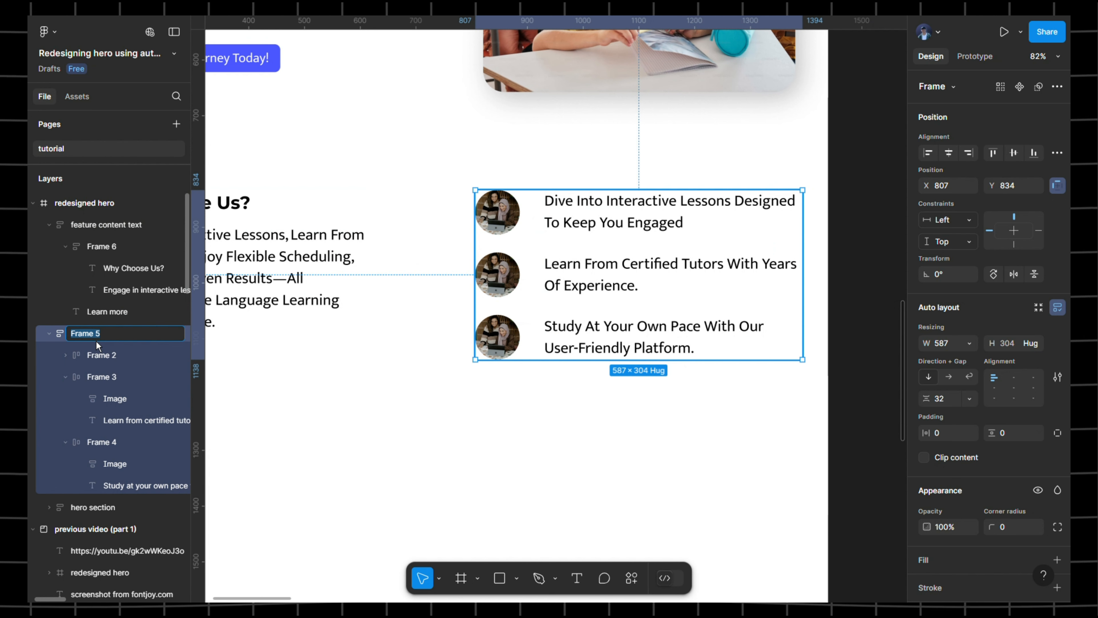
{"action": "type", "text": "fea"}
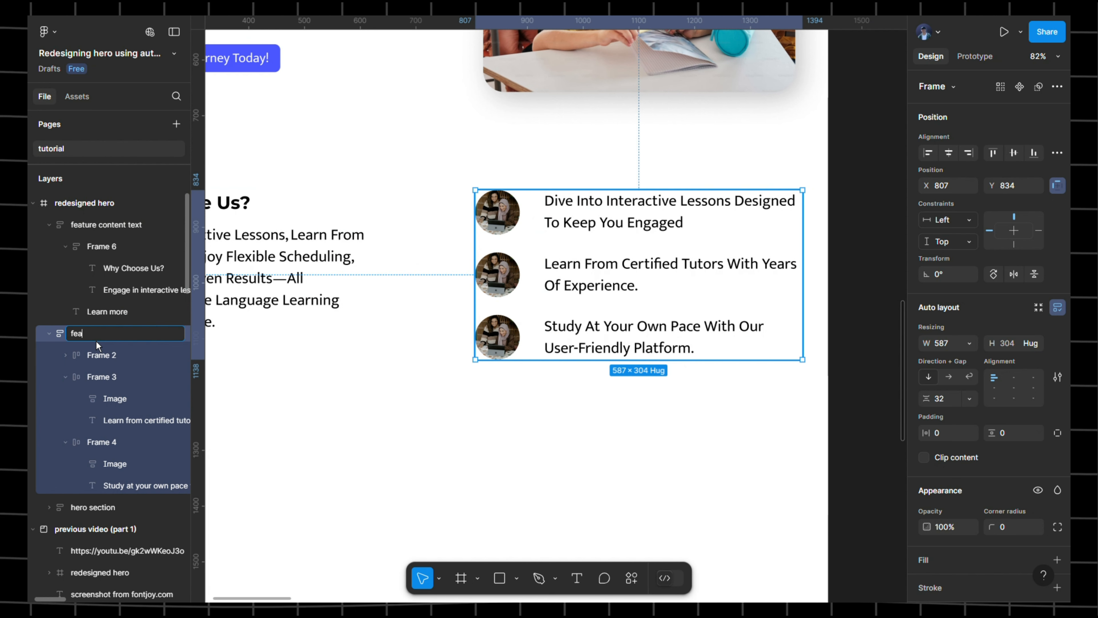
{"action": "type", "text": "ture"}
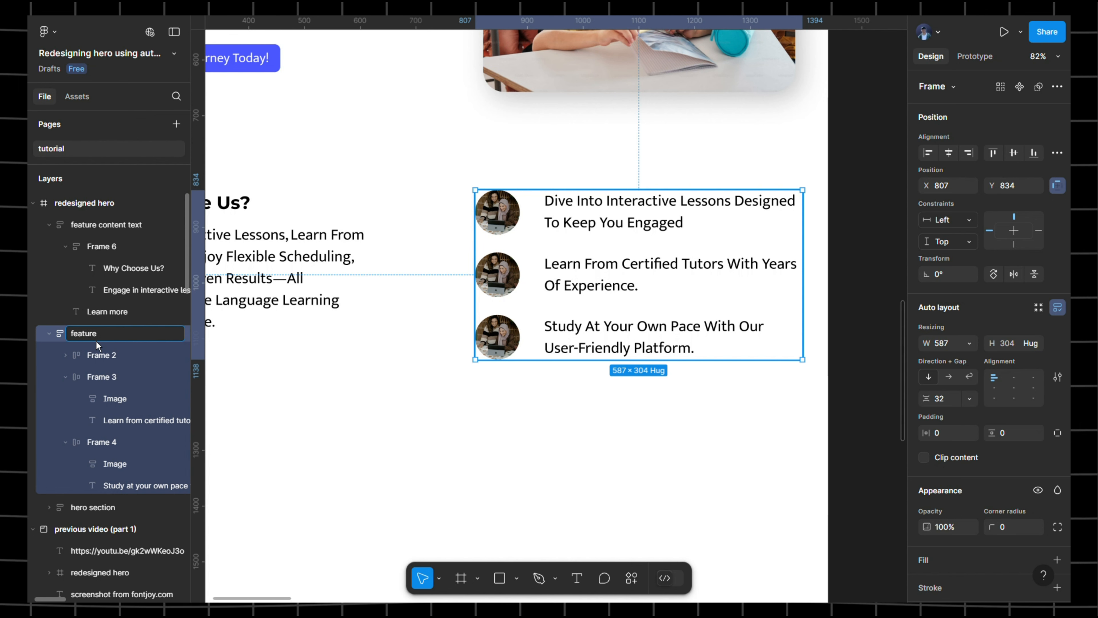
{"action": "type", "text": " r"}
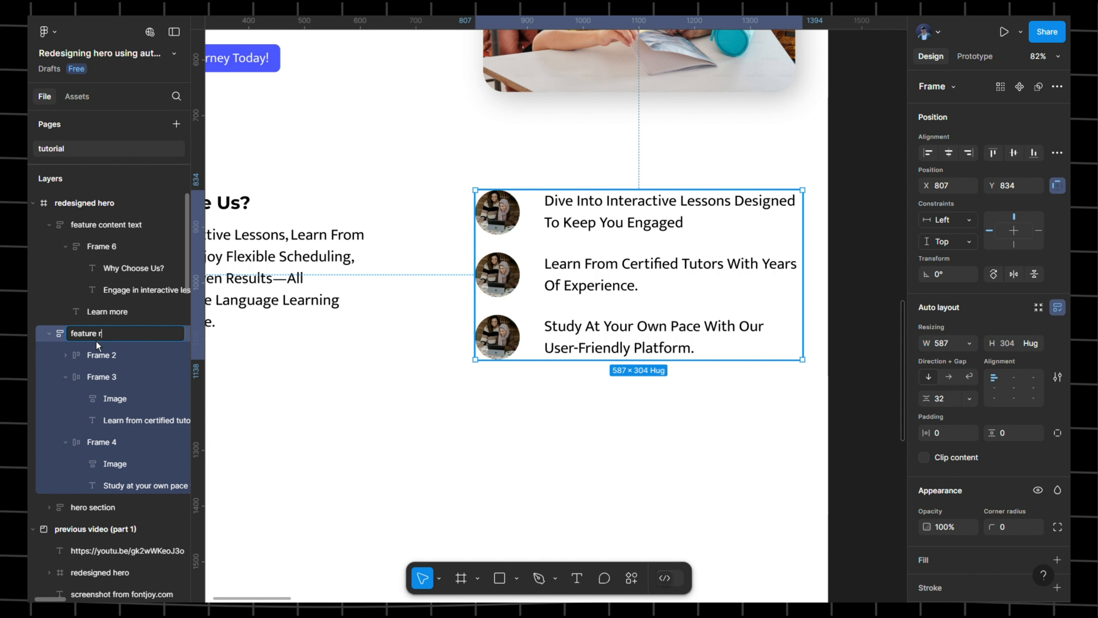
{"action": "type", "text": "ight"}
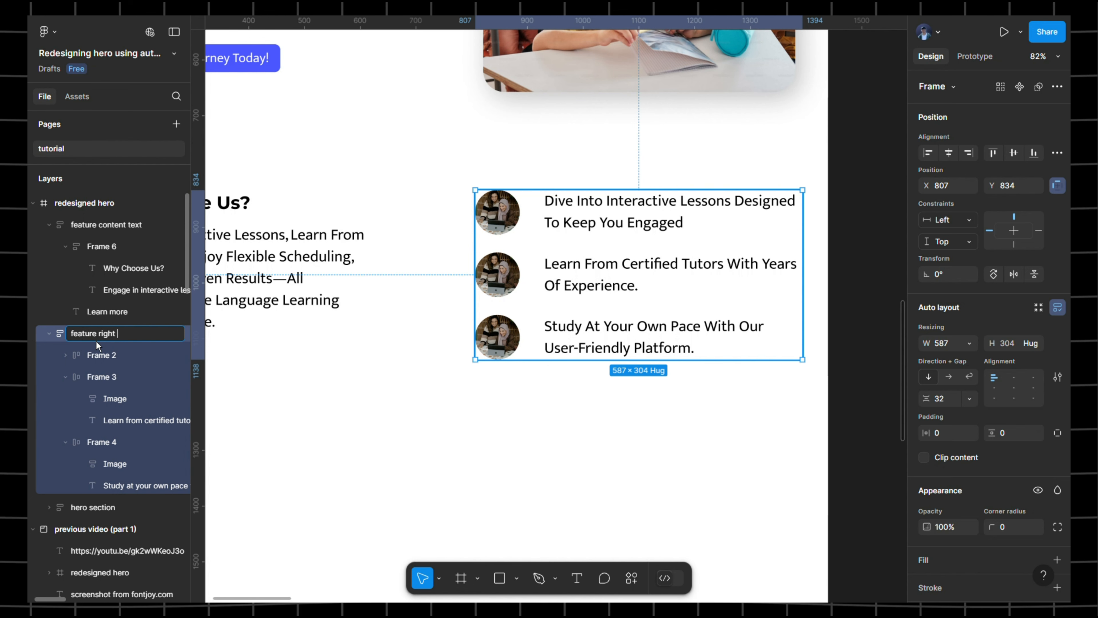
{"action": "type", "text": " text"}
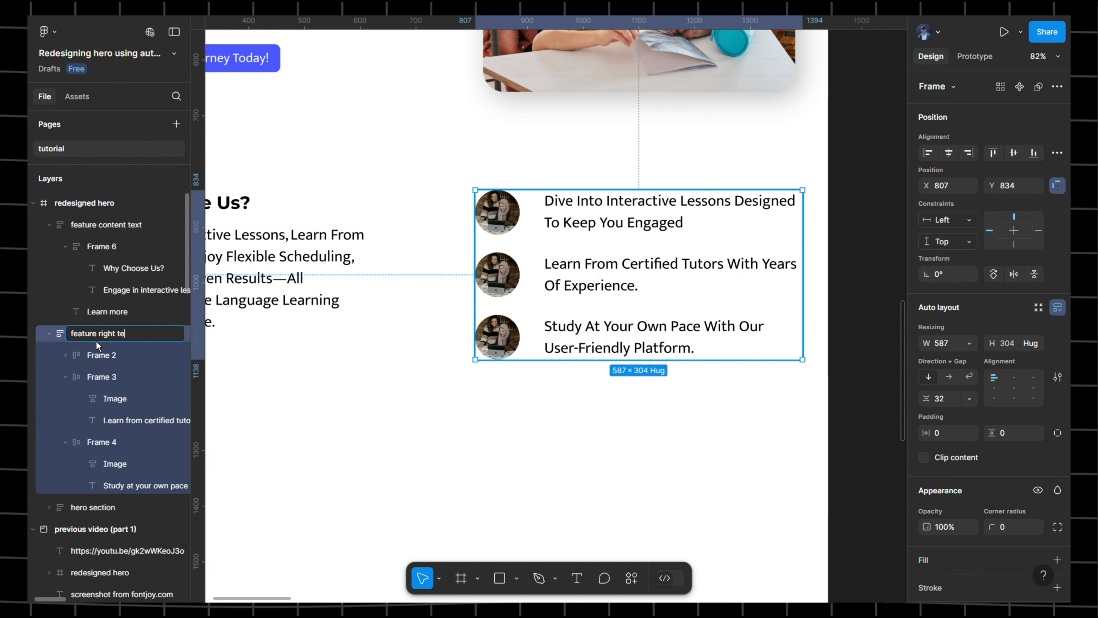
{"action": "left_click", "coordinate": [344, 157]}
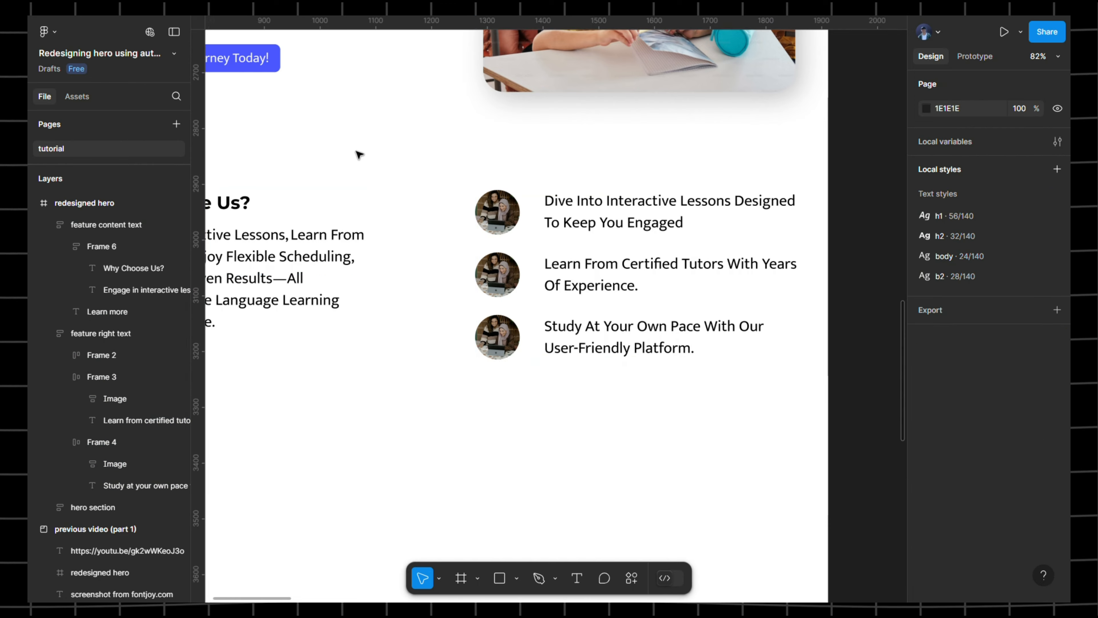
{"action": "left_click_drag", "start_coordinate": [358, 155], "coordinate": [449, 149]}
{"action": "left_click", "coordinate": [174, 31]}
{"action": "left_click_drag", "start_coordinate": [321, 139], "coordinate": [270, 135]}
- Wrap the left text frame and right feature frame in a horizontal auto-layout row and position it
{"action": "left_click", "coordinate": [268, 270]}
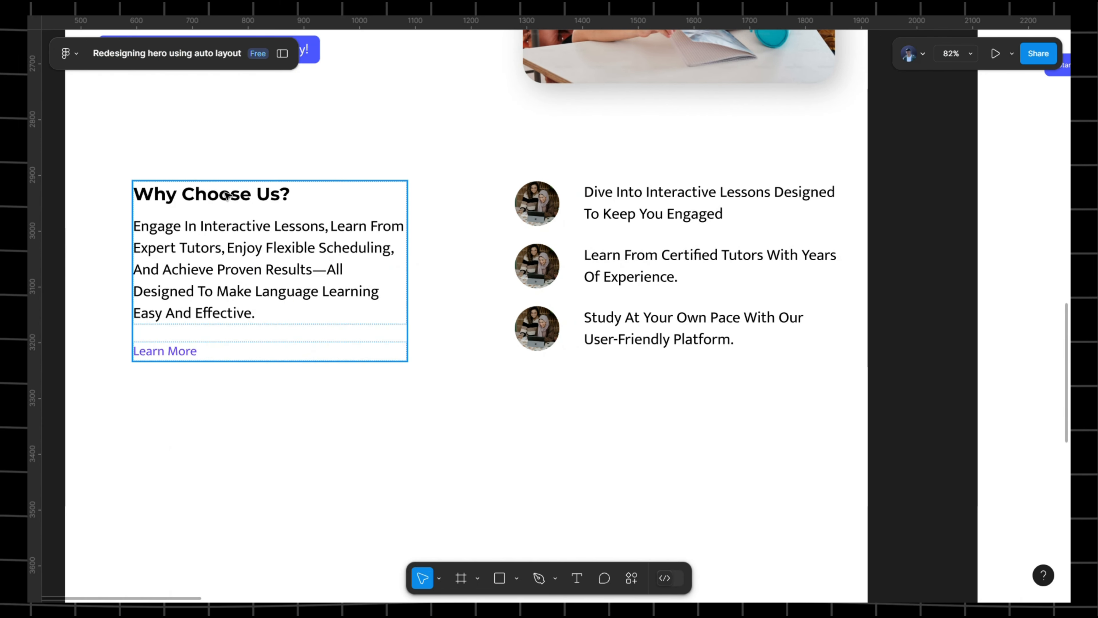
{"action": "left_click", "coordinate": [678, 265], "text": "shift"}
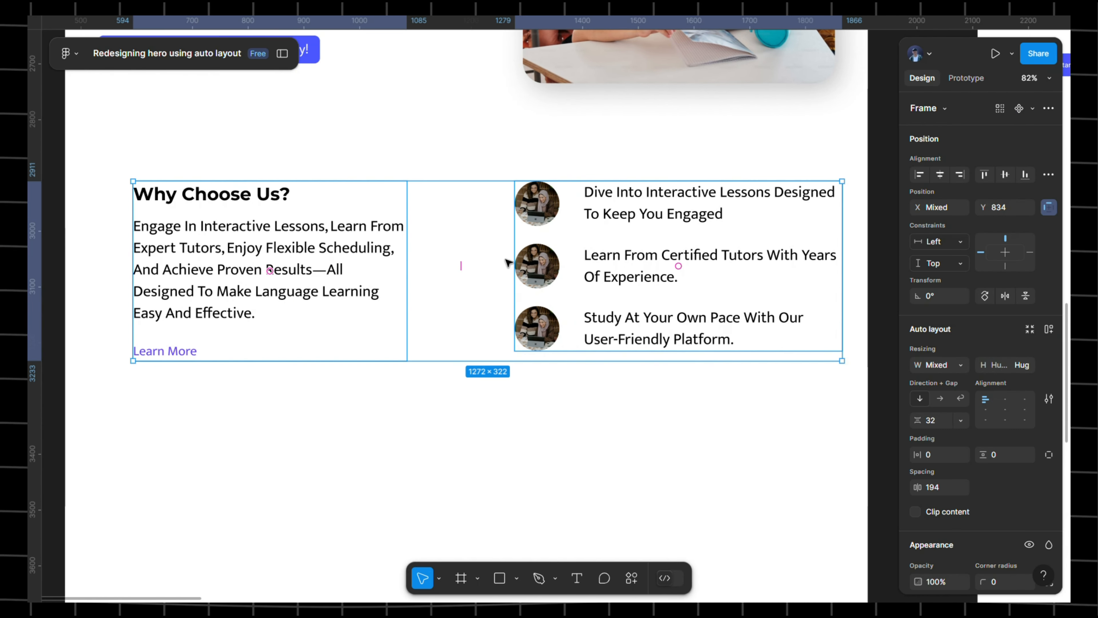
{"action": "key", "text": "shift+a"}
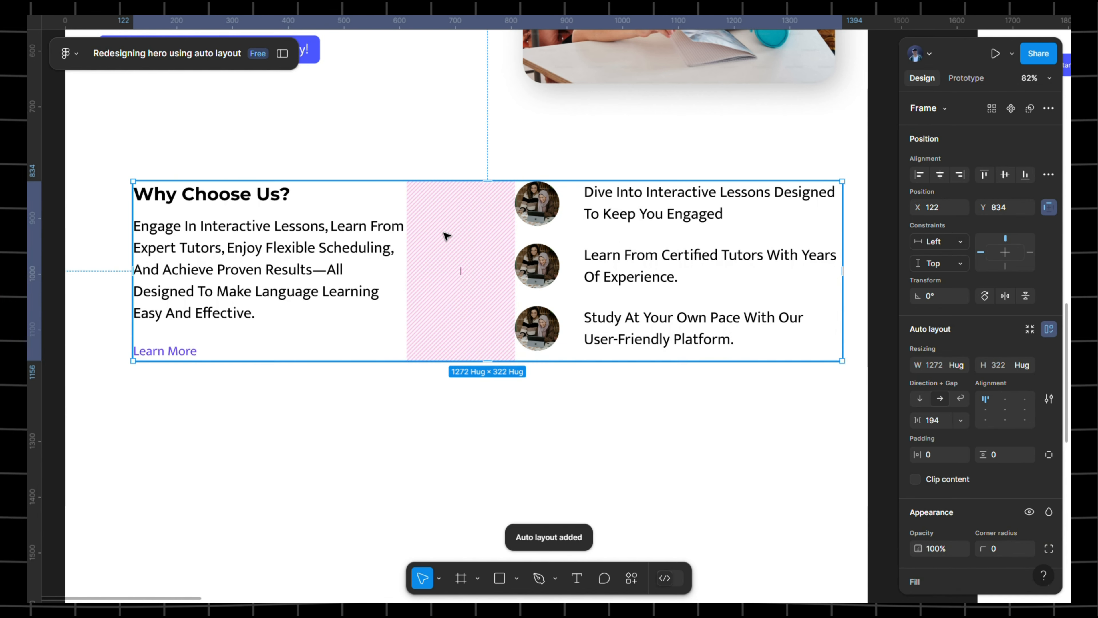
{"action": "scroll", "coordinate": [476, 282], "scroll_direction": "down", "scroll_amount": 10}
{"action": "left_click_drag", "start_coordinate": [386, 315], "coordinate": [385, 311]}
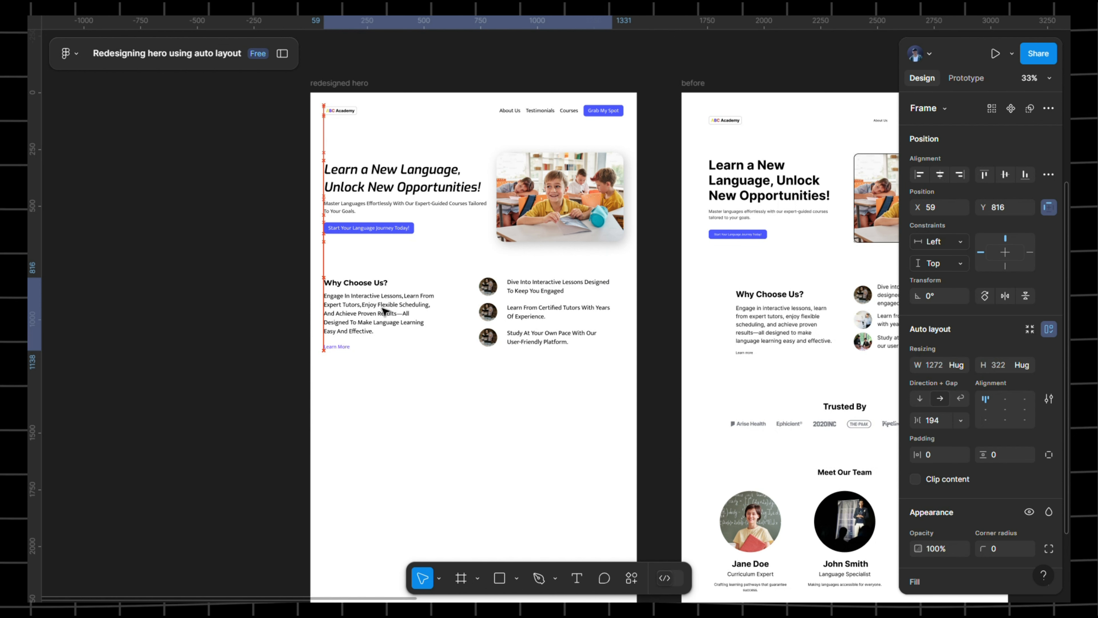
{"action": "left_click_drag", "start_coordinate": [620, 319], "coordinate": [631, 319]}
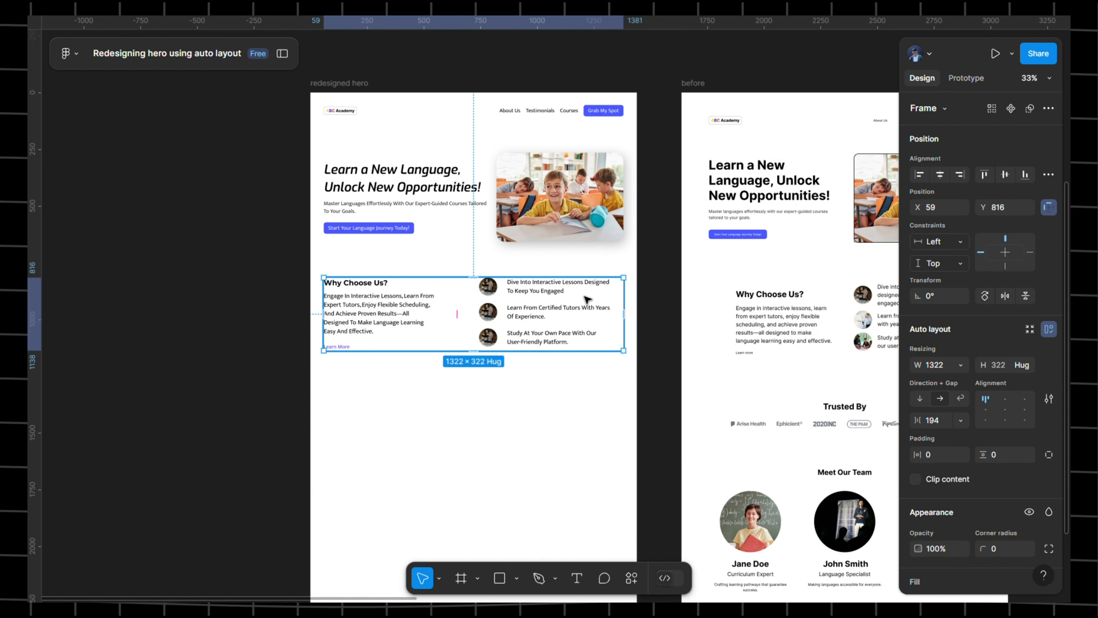
{"action": "double_click", "coordinate": [596, 299]}
{"action": "scroll", "coordinate": [610, 312], "scroll_direction": "up", "scroll_amount": 5}
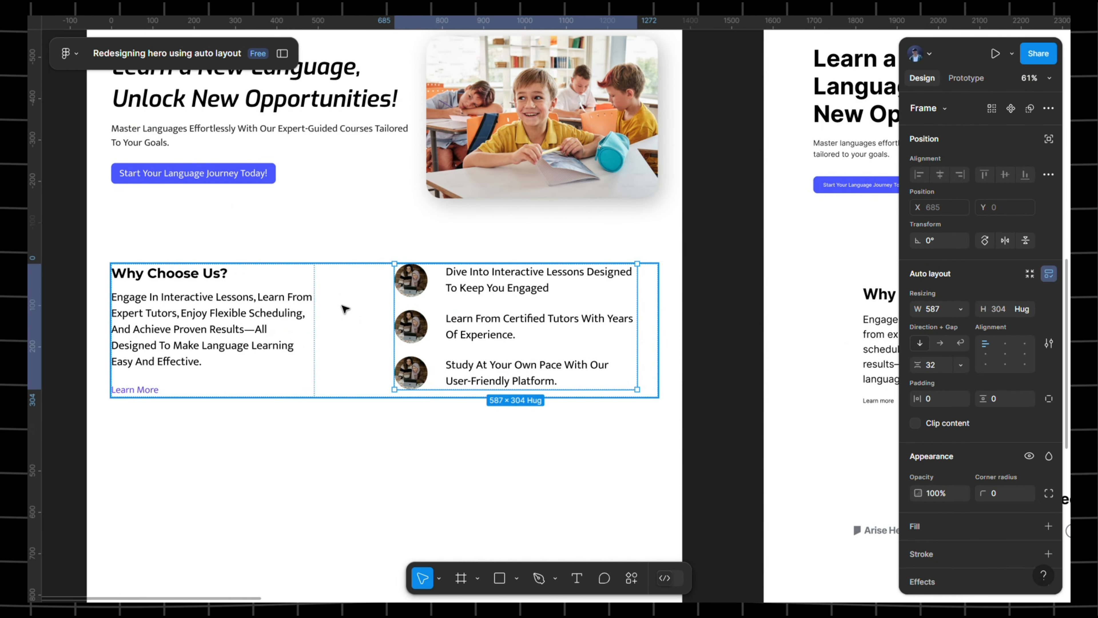
{"action": "left_click", "coordinate": [344, 316]}
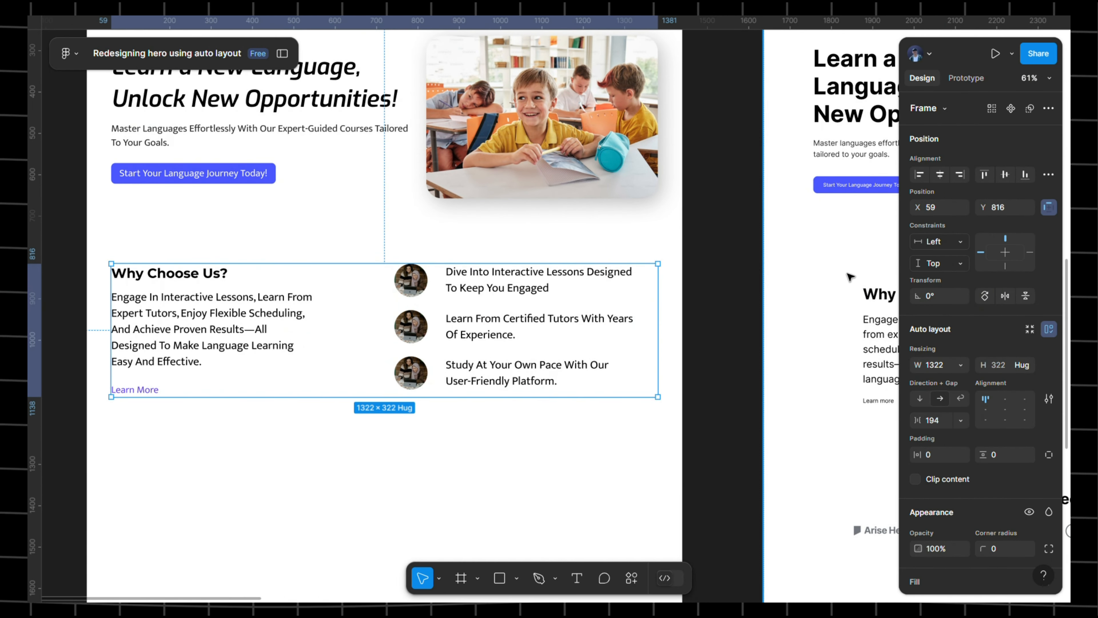
{"action": "left_click", "coordinate": [608, 335]}
{"action": "key", "text": "ctrl+z"}
{"action": "key", "text": "ctrl+z"}
{"action": "key", "text": "ctrl+z"}
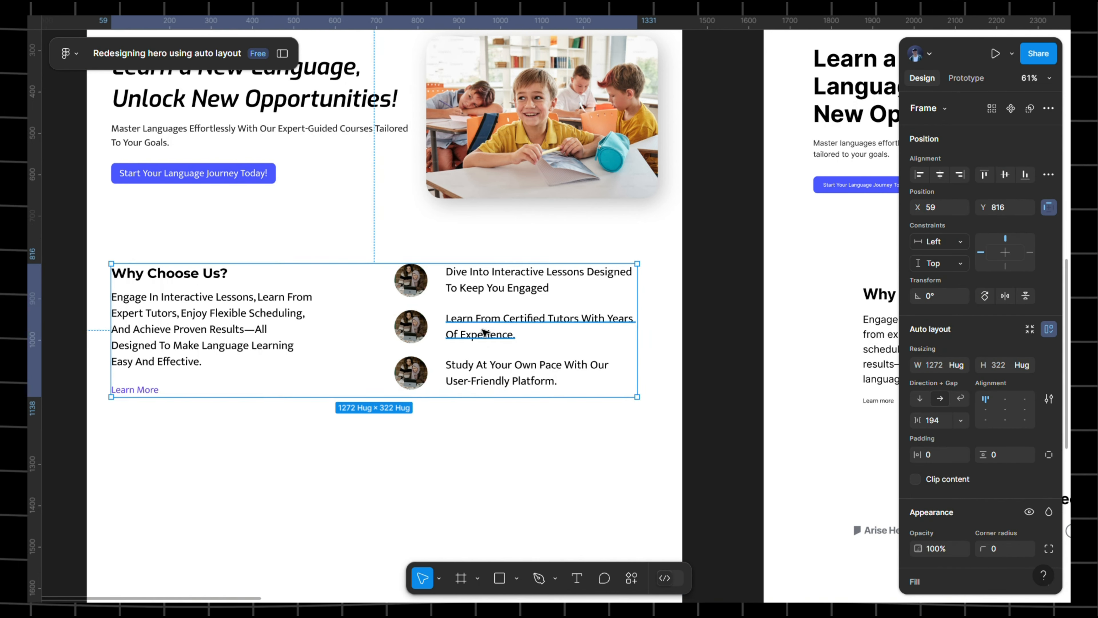
{"action": "left_click_drag", "start_coordinate": [483, 333], "coordinate": [509, 341]}
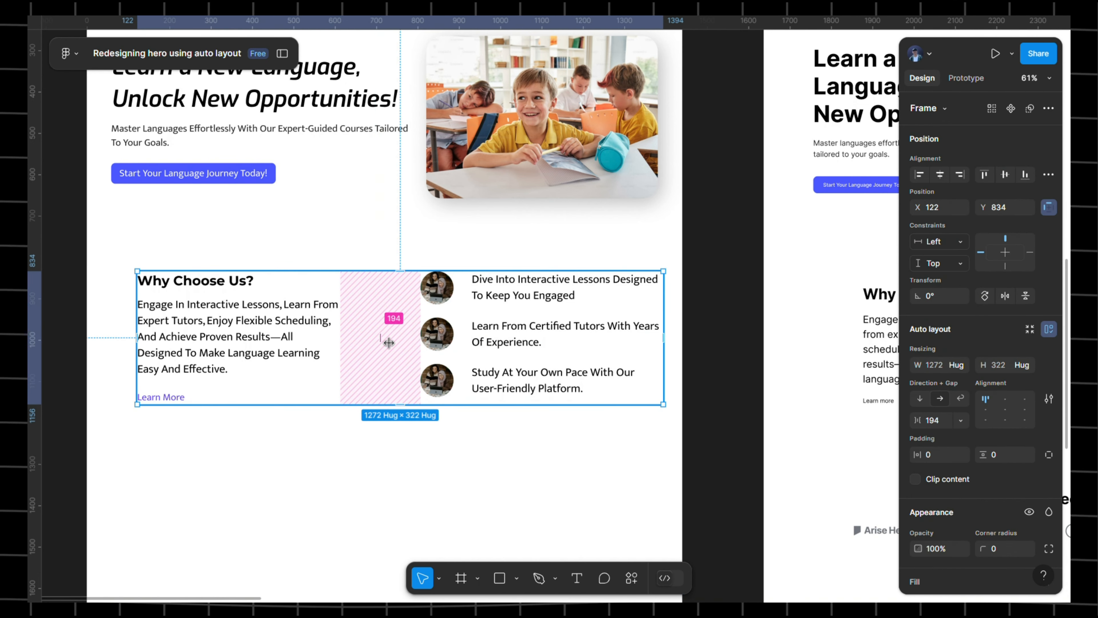
- Set the row's gap to Auto, align it with the hero's left edge and widen it to 1322
{"action": "left_click", "coordinate": [966, 422]}
{"action": "left_click", "coordinate": [941, 435]}
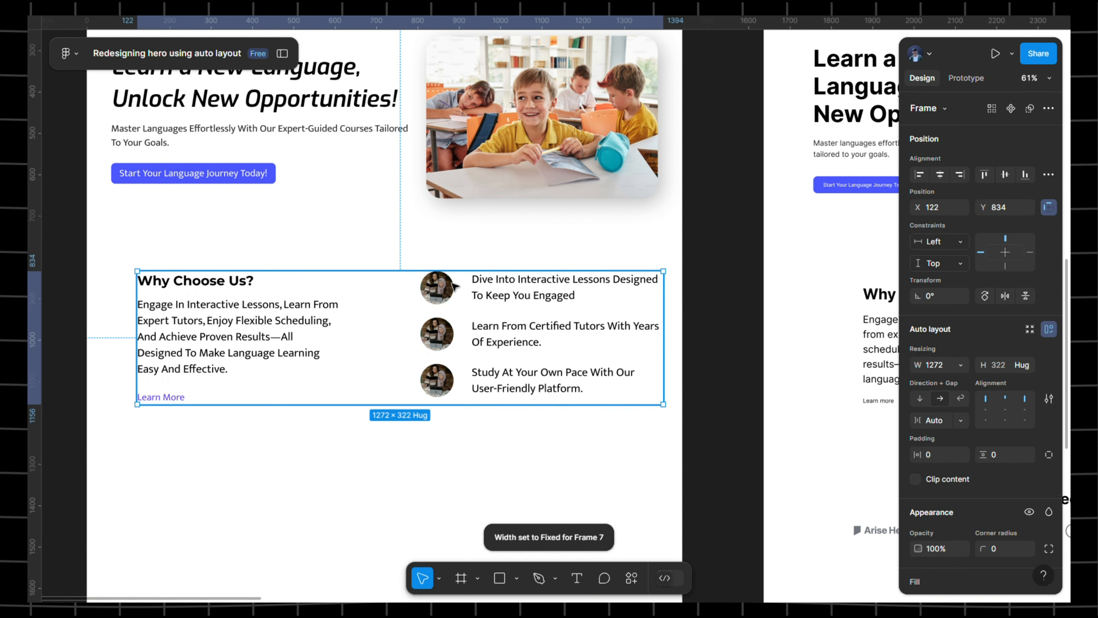
{"action": "left_click_drag", "start_coordinate": [325, 300], "coordinate": [271, 318]}
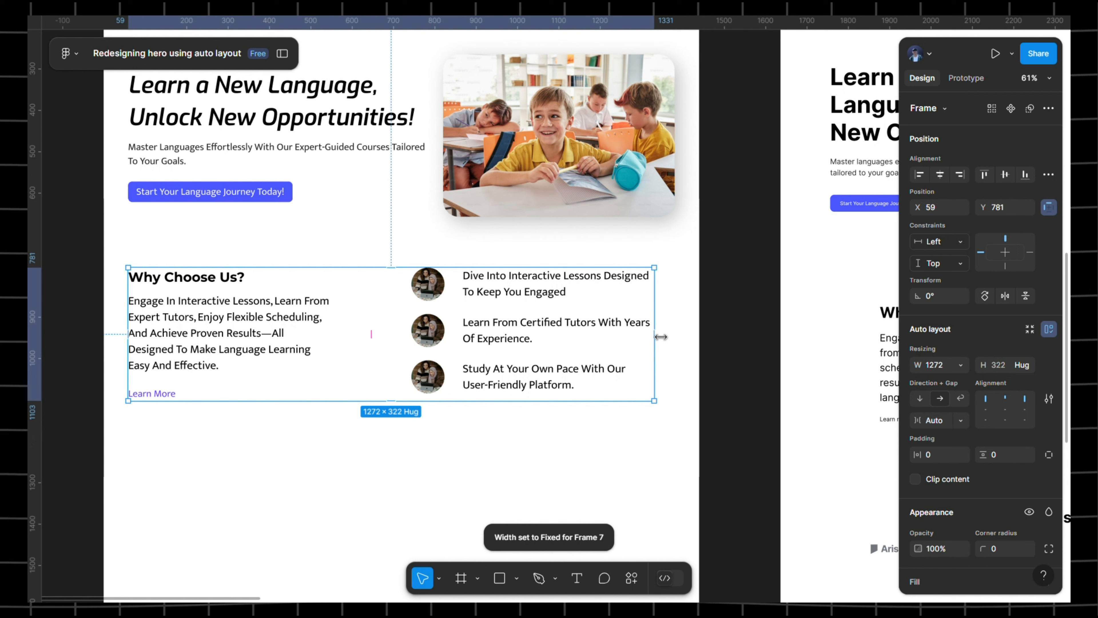
{"action": "left_click_drag", "start_coordinate": [660, 337], "coordinate": [675, 338]}
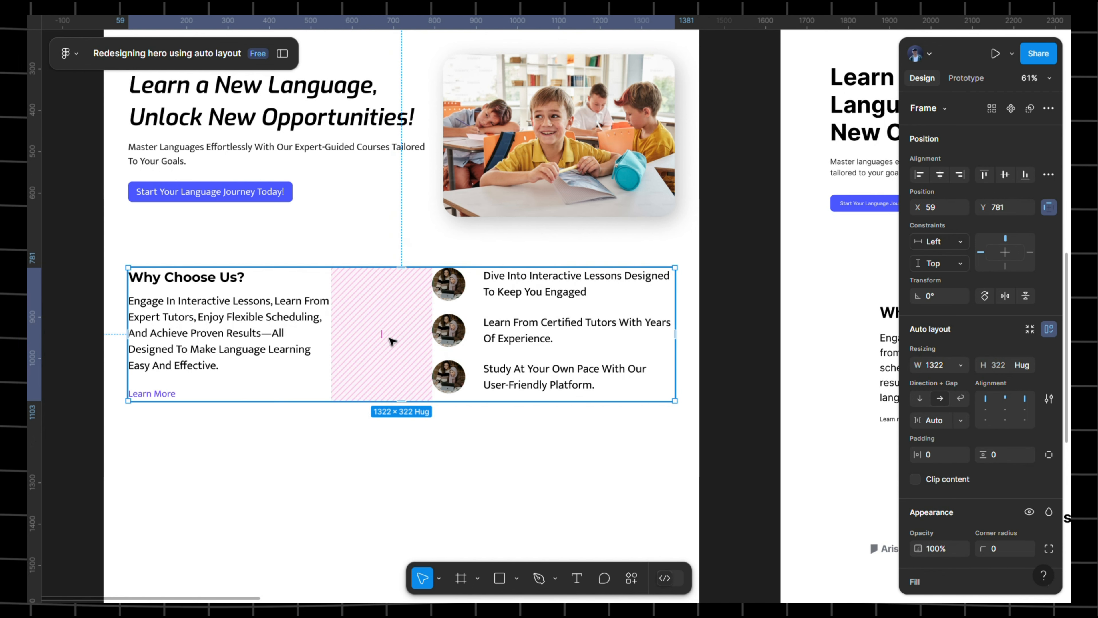
{"action": "left_click", "coordinate": [960, 423]}
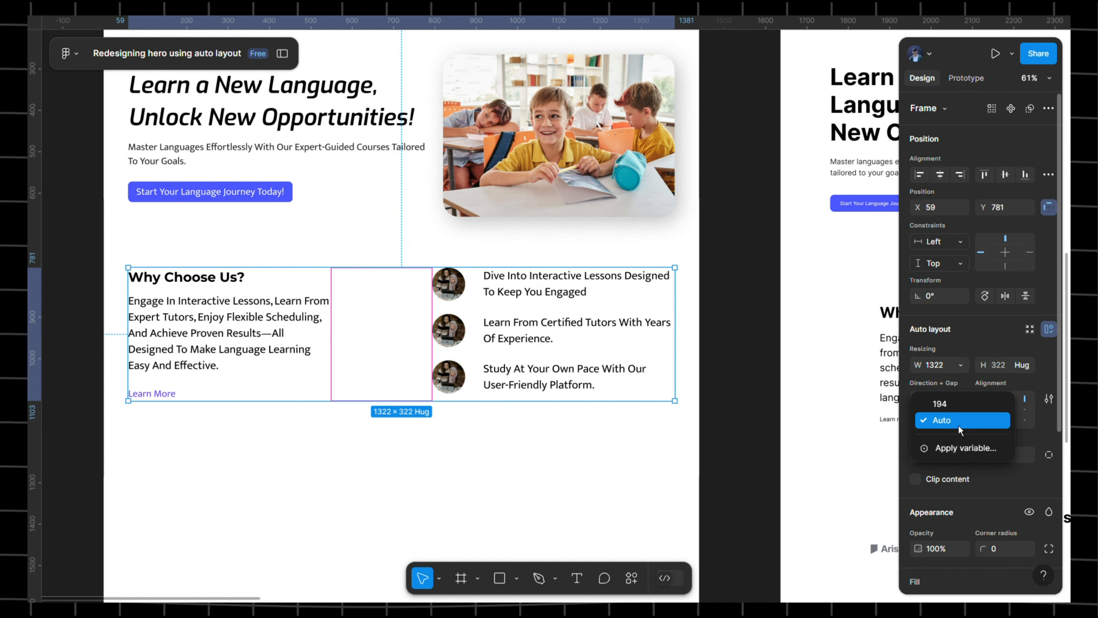
{"action": "left_click", "coordinate": [959, 422]}
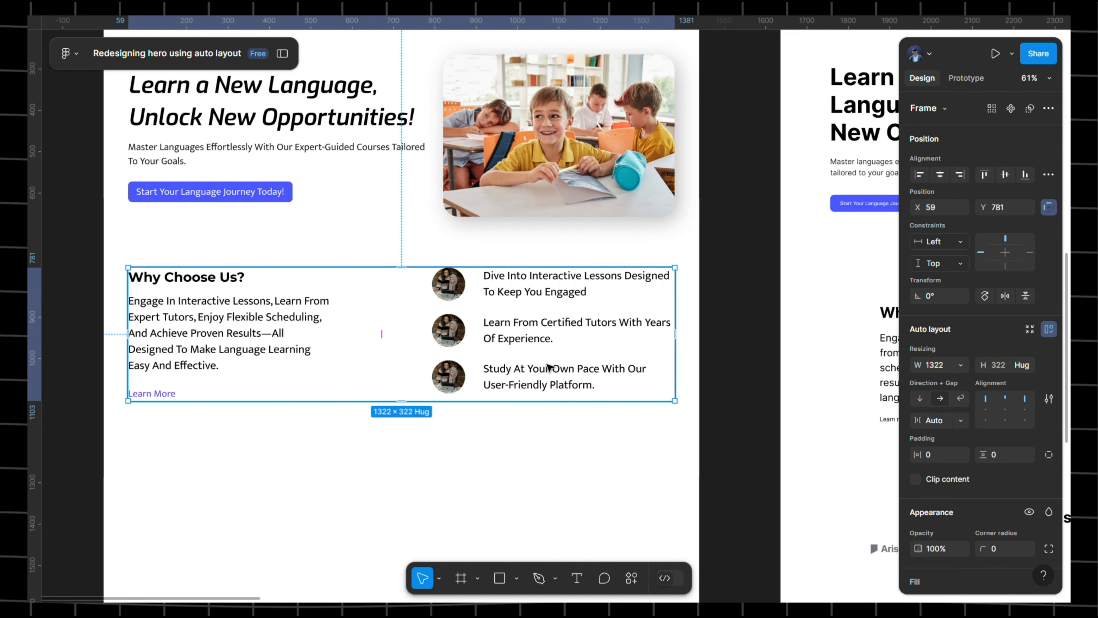
- Select the Why Choose Us row and the hero section to compare their spacing
{"action": "left_click", "coordinate": [738, 311]}
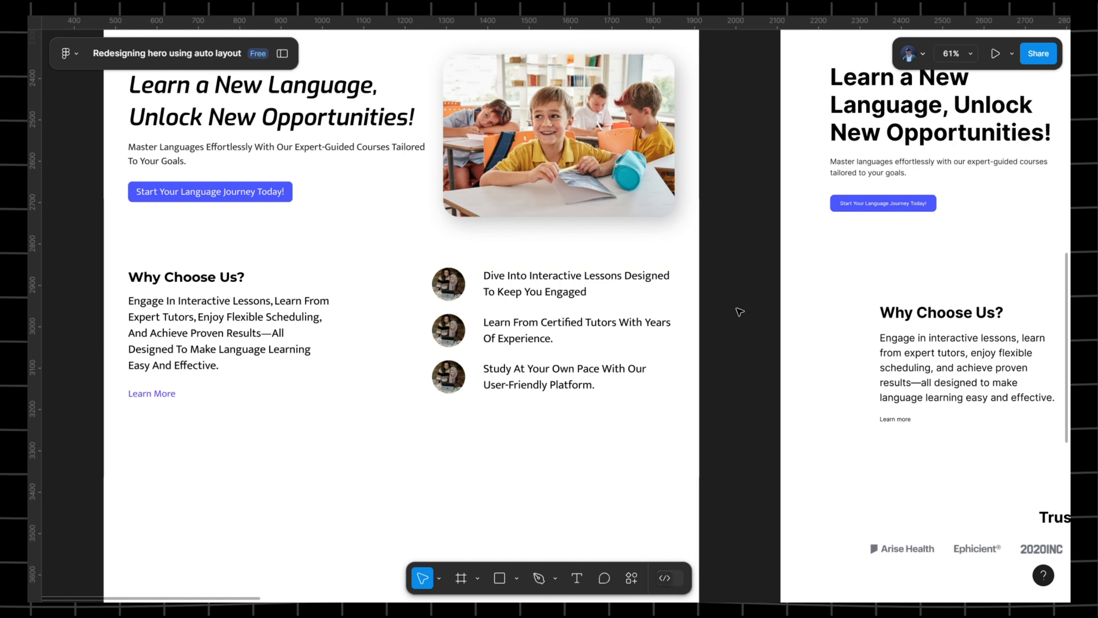
{"action": "scroll", "coordinate": [739, 312], "scroll_direction": "down", "scroll_amount": 5}
{"action": "left_click_drag", "start_coordinate": [739, 311], "coordinate": [652, 228]}
{"action": "left_click", "coordinate": [551, 224]}
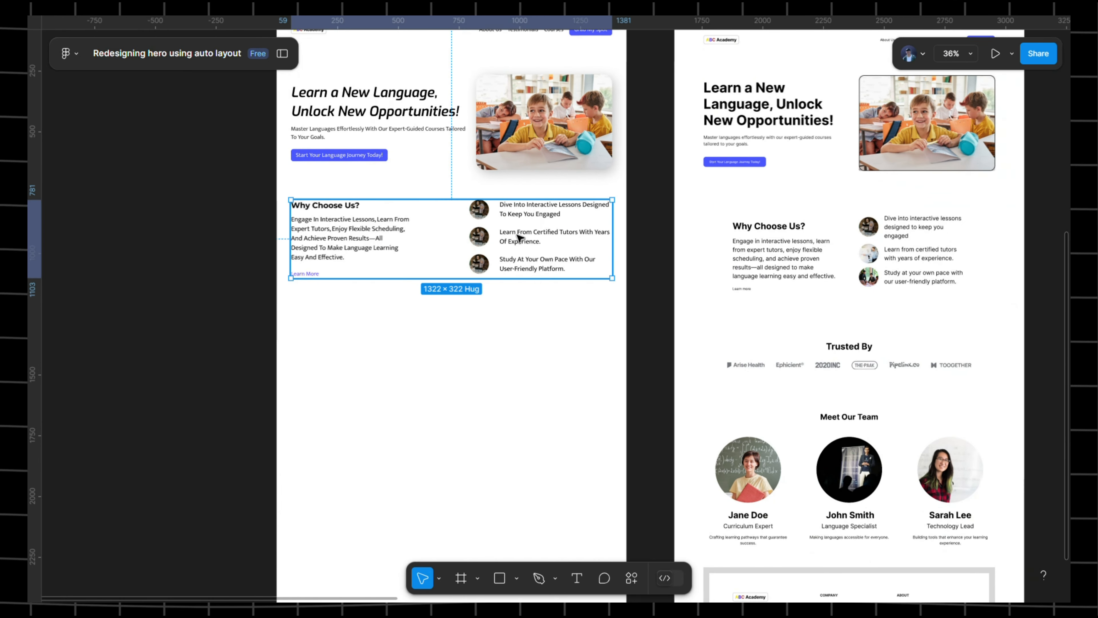
{"action": "scroll", "coordinate": [551, 225], "scroll_direction": "up", "scroll_amount": 5}
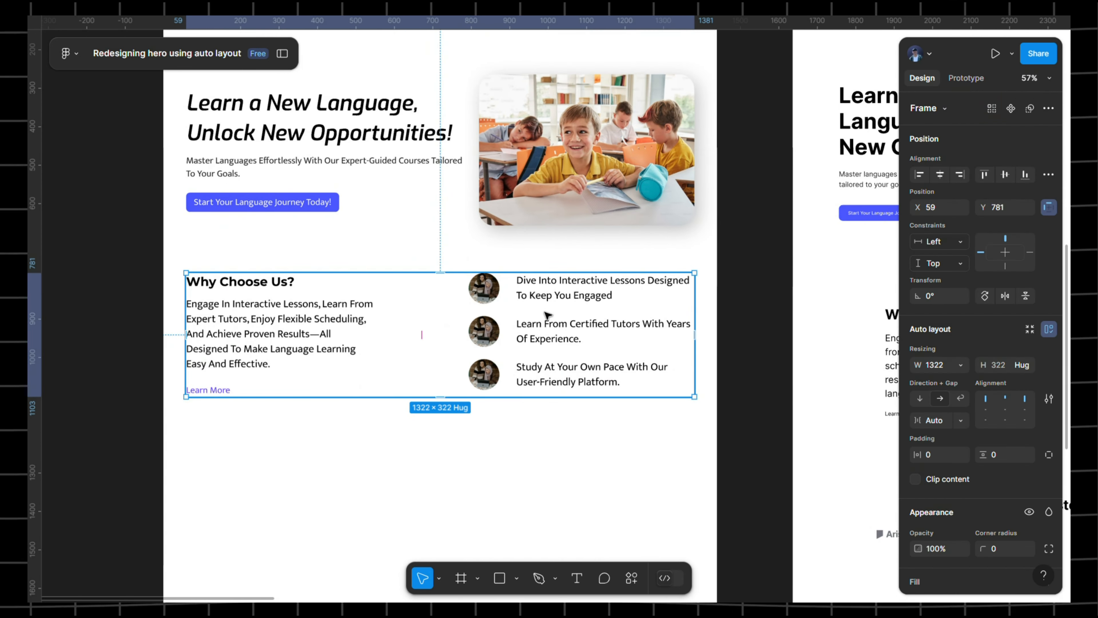
{"action": "left_click", "coordinate": [514, 224]}
{"action": "scroll", "coordinate": [502, 246], "scroll_direction": "up", "scroll_amount": 3}
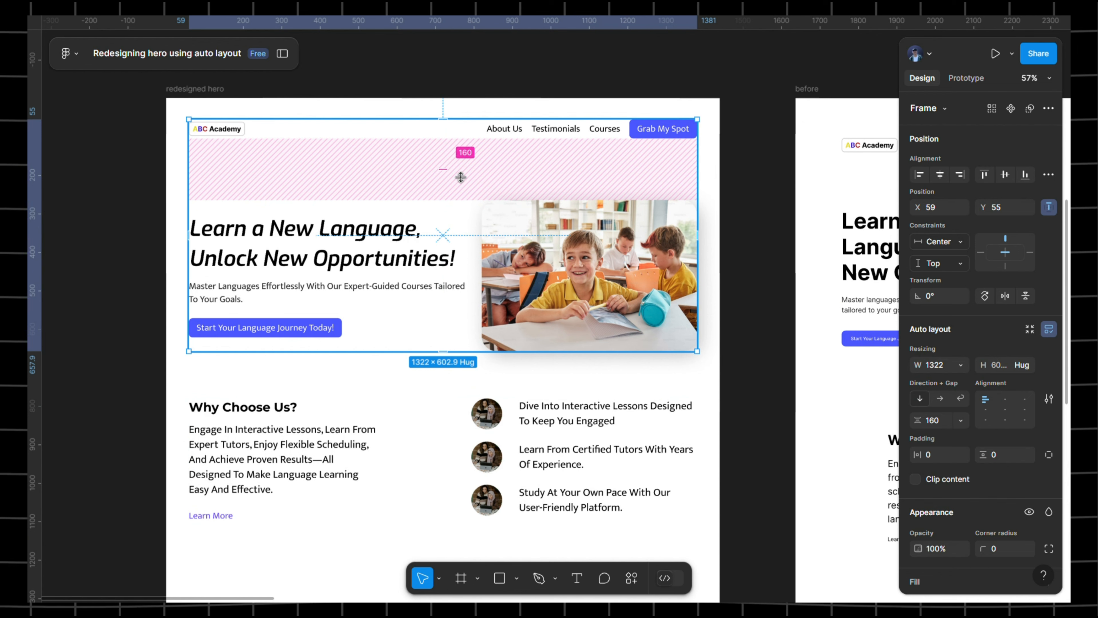
{"action": "scroll", "coordinate": [477, 174], "scroll_direction": "down", "scroll_amount": 3}
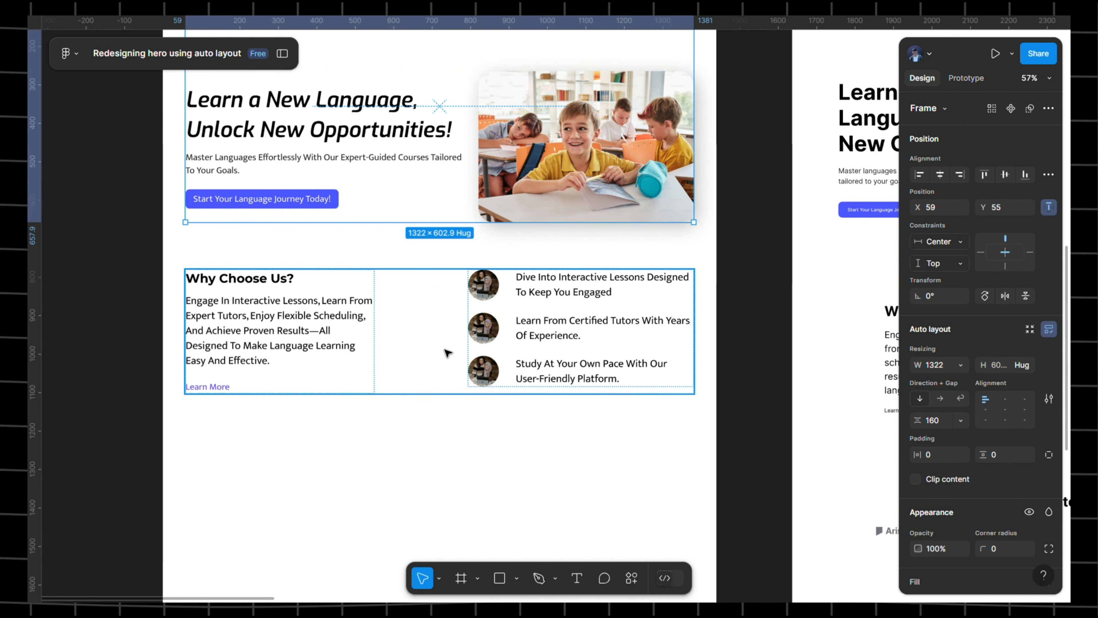
- Nudge the Why Choose Us row with arrow keys until it sits at Y 778
{"action": "left_click", "coordinate": [313, 301]}
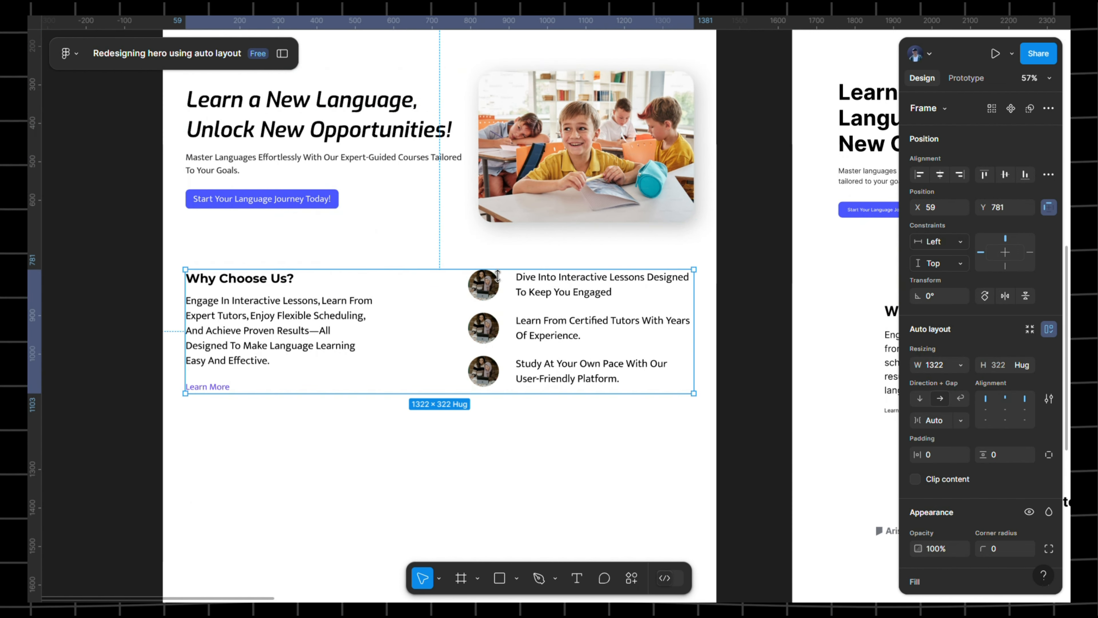
{"action": "scroll", "coordinate": [465, 307], "scroll_direction": "up", "scroll_amount": 5}
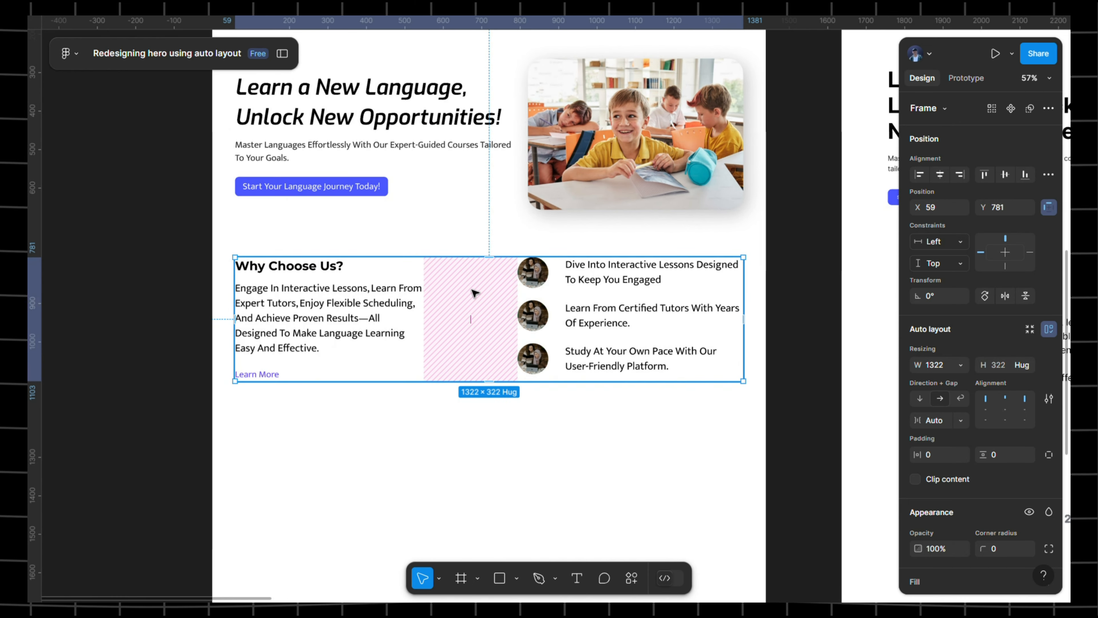
{"action": "key", "text": "shift+Up"}
{"action": "key", "text": "shift+Up"}
{"action": "key", "text": "Down"}
{"action": "key", "text": "Down"}
{"action": "key", "text": "Down"}
{"action": "key", "text": "Down"}
{"action": "key", "text": "Down"}
{"action": "key", "text": "Down"}
{"action": "key", "text": "Down"}
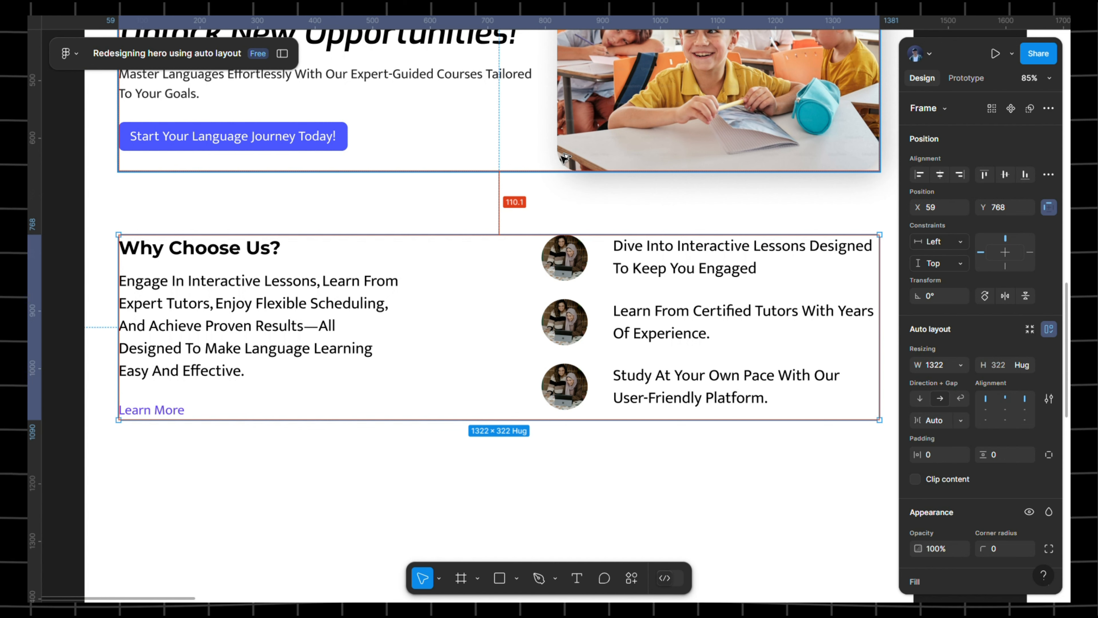
{"action": "key", "text": "Down"}
{"action": "key", "text": "Down"}
{"action": "key", "text": "Down"}
{"action": "key", "text": "Down"}
{"action": "key", "text": "Down"}
{"action": "key", "text": "Down"}
{"action": "key", "text": "Down"}
{"action": "key", "text": "Down"}
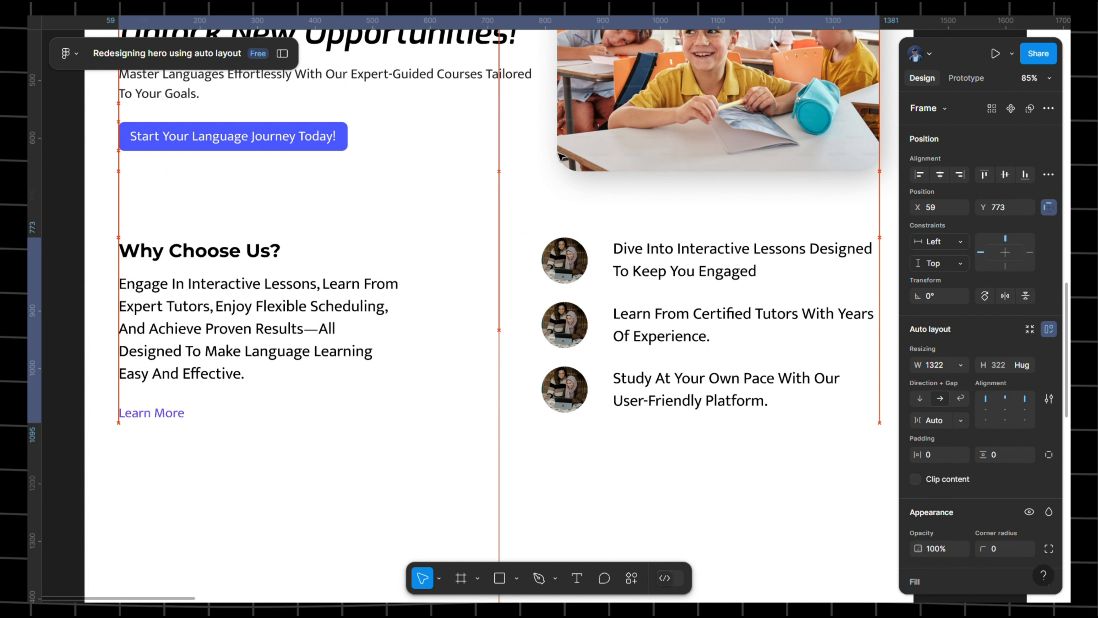
{"action": "key", "text": "Down"}
{"action": "key", "text": "Down"}
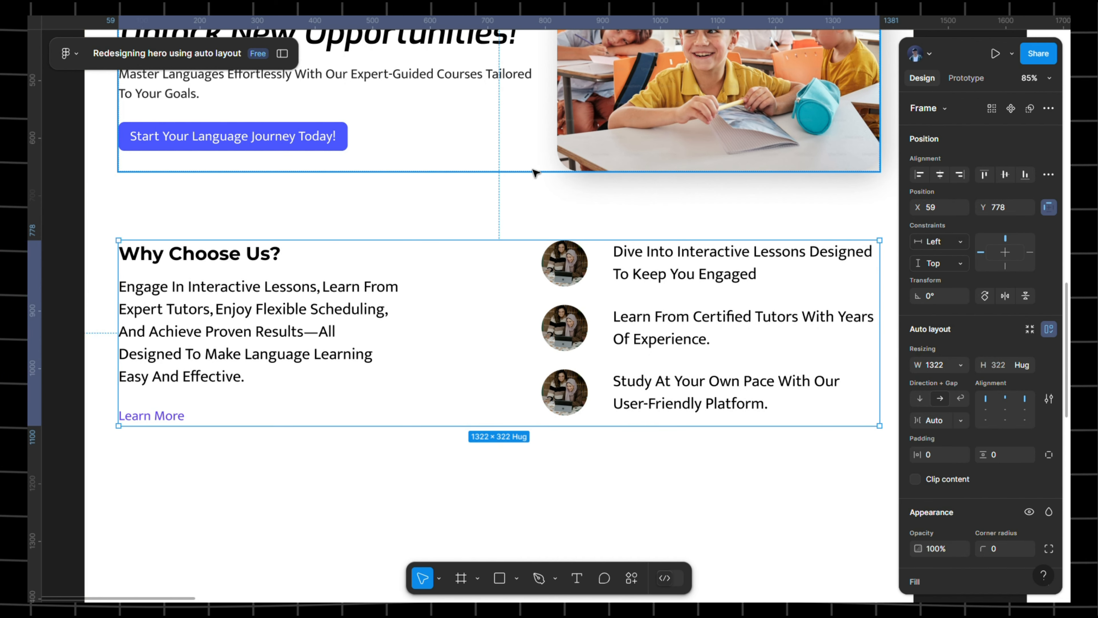
{"action": "scroll", "coordinate": [534, 172], "scroll_direction": "down", "scroll_amount": 5}
{"action": "left_click", "coordinate": [342, 221]}
{"action": "scroll", "coordinate": [344, 220], "scroll_direction": "right", "scroll_amount": 5}
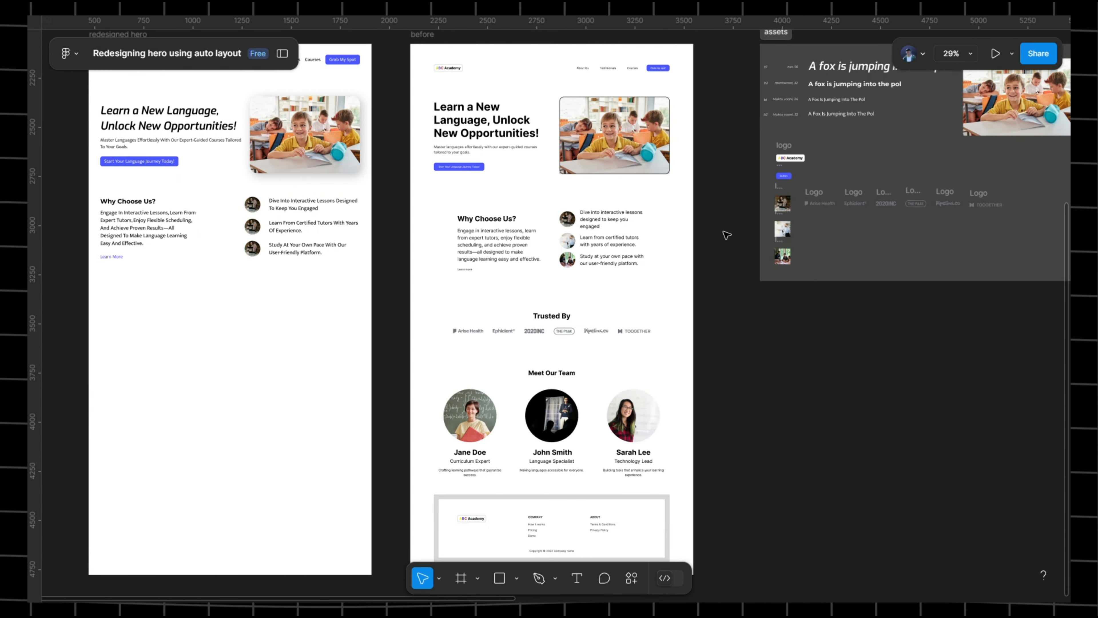
- Select and copy the whole 'Trusted By' heading text from the before design
{"action": "scroll", "coordinate": [727, 235], "scroll_direction": "right", "scroll_amount": 4}
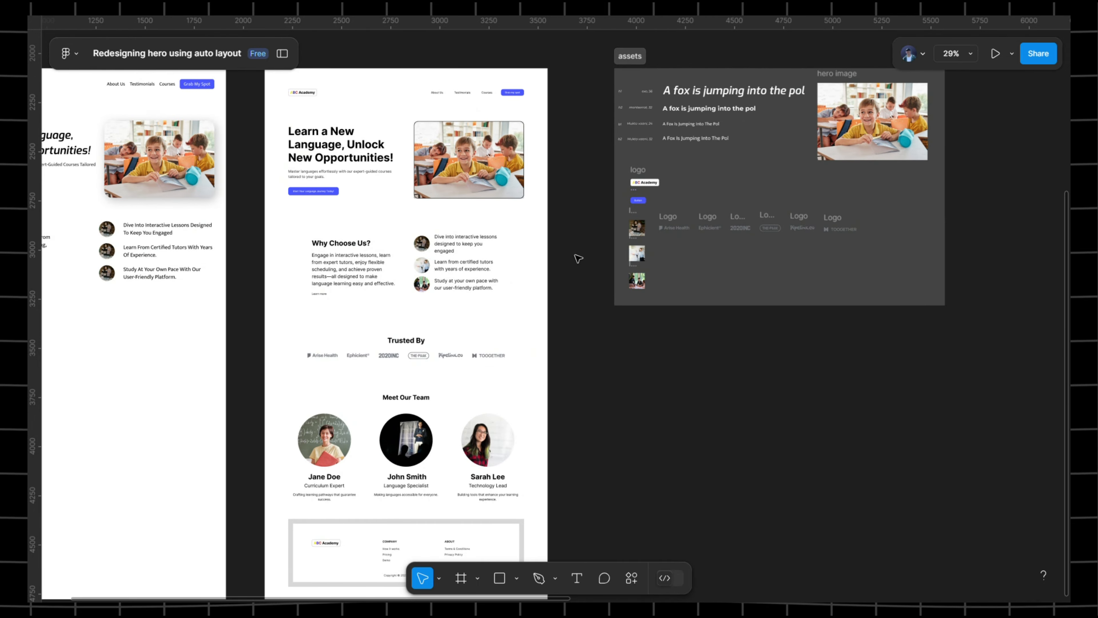
{"action": "scroll", "coordinate": [579, 258], "scroll_direction": "down", "scroll_amount": 3}
{"action": "scroll", "coordinate": [432, 248], "scroll_direction": "up", "scroll_amount": 5}
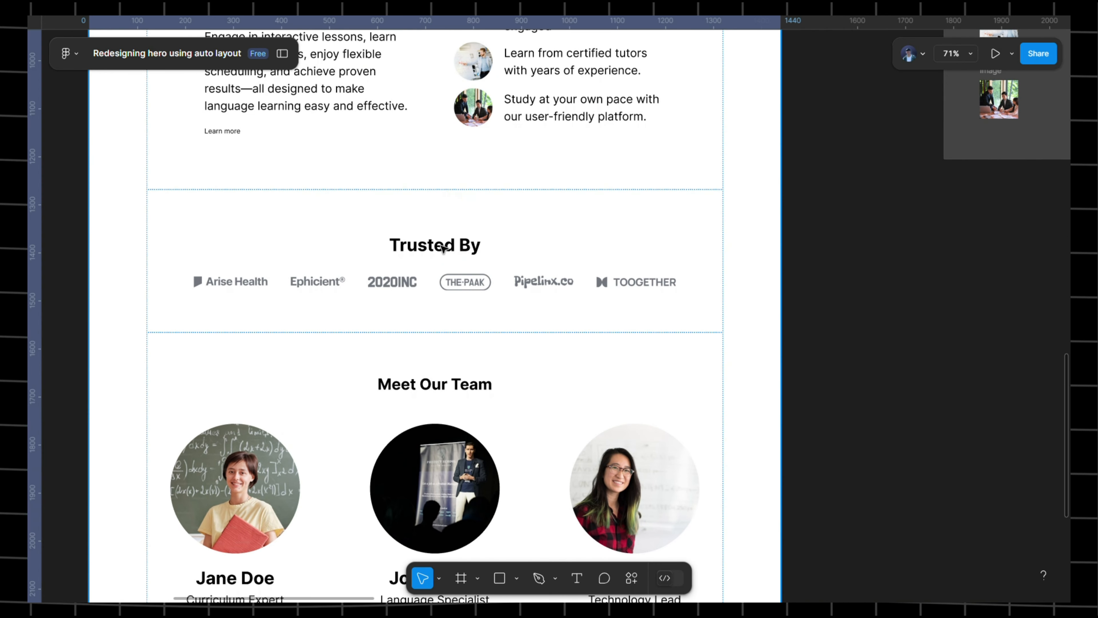
{"action": "left_click", "coordinate": [443, 248]}
{"action": "double_click", "coordinate": [443, 247]}
{"action": "double_click", "coordinate": [444, 248]}
{"action": "double_click", "coordinate": [444, 249]}
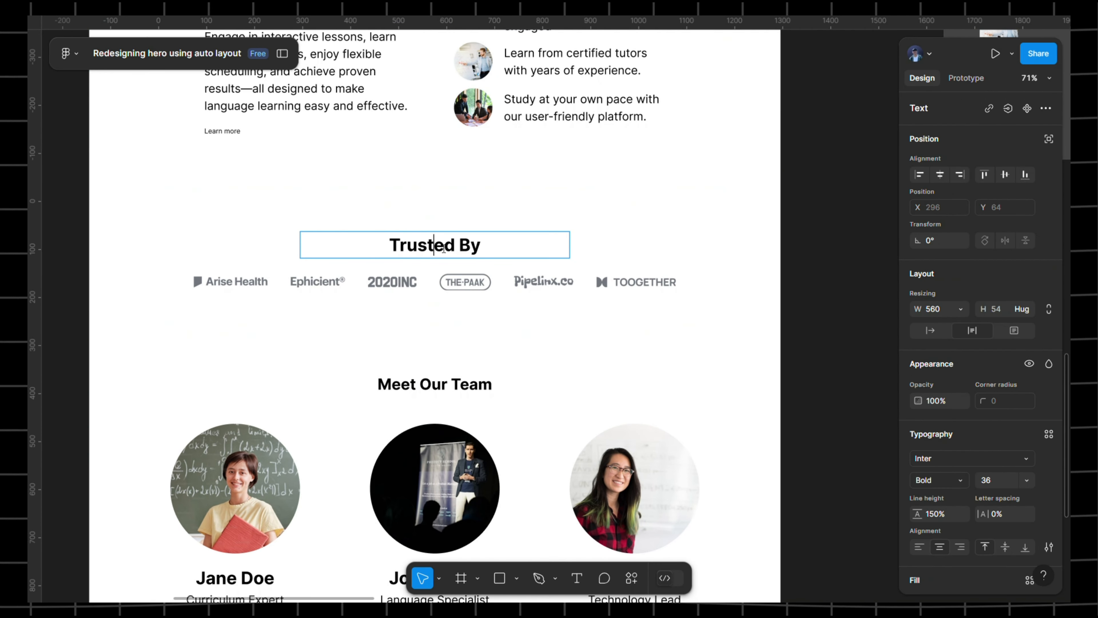
{"action": "double_click", "coordinate": [444, 249]}
{"action": "triple_click", "coordinate": [443, 249]}
{"action": "key", "text": "ctrl+c"}
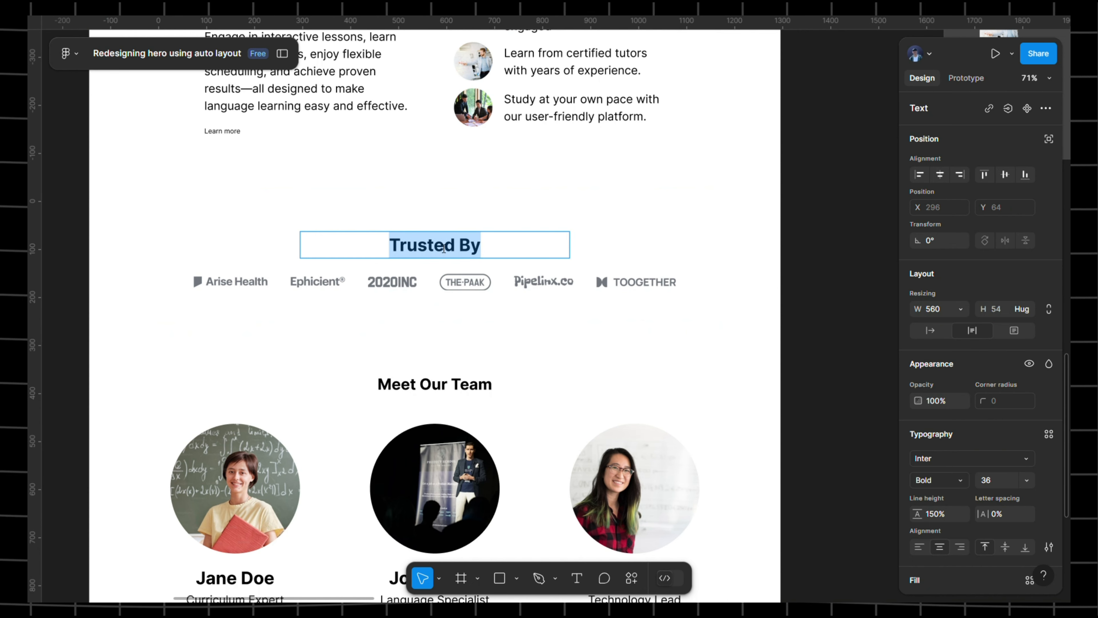
- Pan to the redesigned page and choose the Text tool to add a layer below Why Choose Us
{"action": "left_click_drag", "start_coordinate": [444, 249], "coordinate": [692, 230]}
{"action": "scroll", "coordinate": [692, 229], "scroll_direction": "down", "scroll_amount": 5}
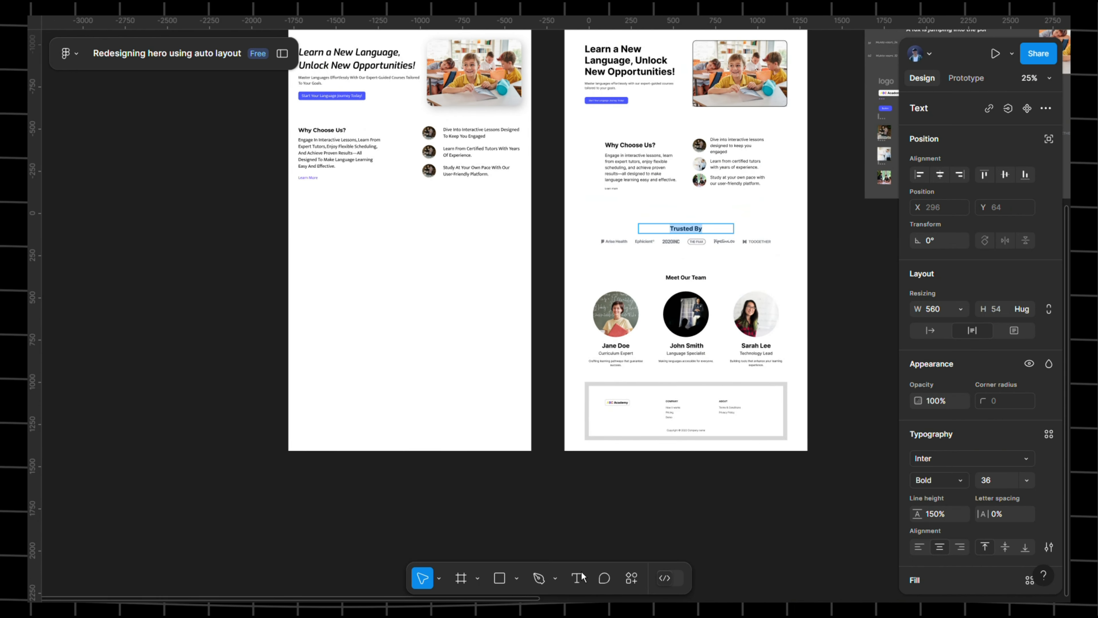
{"action": "left_click", "coordinate": [577, 578]}
{"action": "scroll", "coordinate": [302, 228], "scroll_direction": "up", "scroll_amount": 6}
- Paste 'Trusted By' into a new text layer below Why Choose Us and select all of it
{"action": "left_click", "coordinate": [454, 273]}
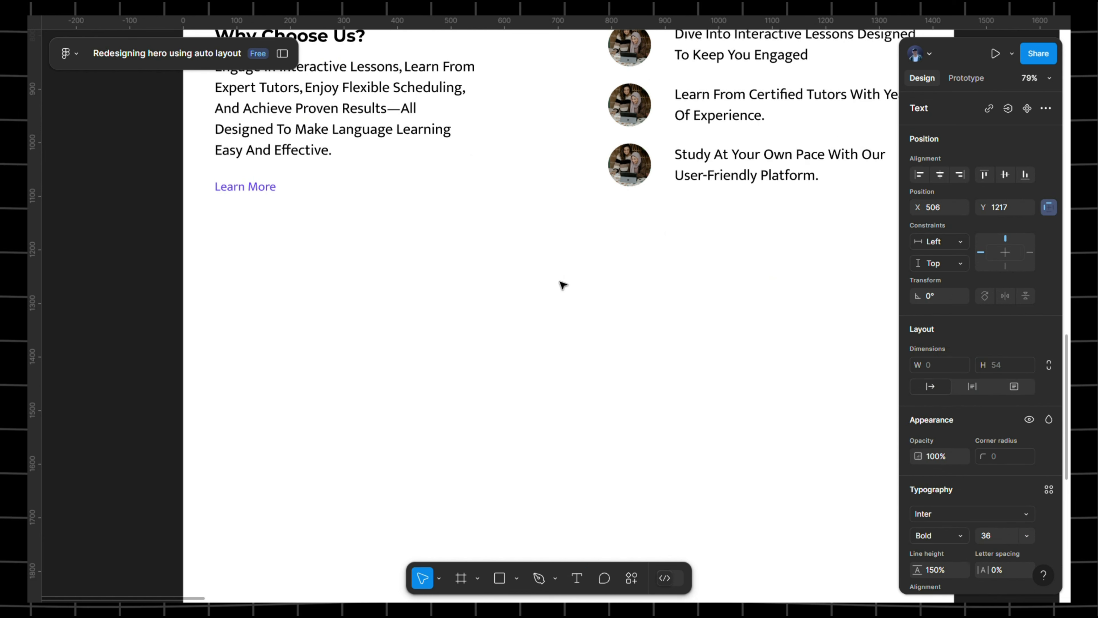
{"action": "key", "text": "ctrl+v"}
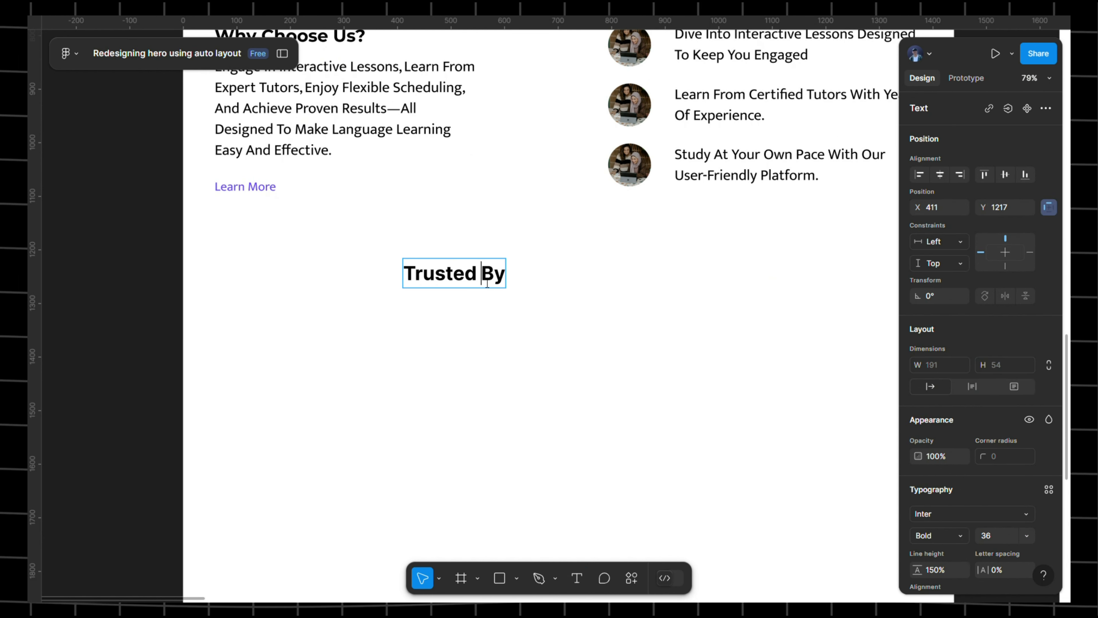
{"action": "double_click", "coordinate": [489, 285]}
{"action": "left_click", "coordinate": [466, 276]}
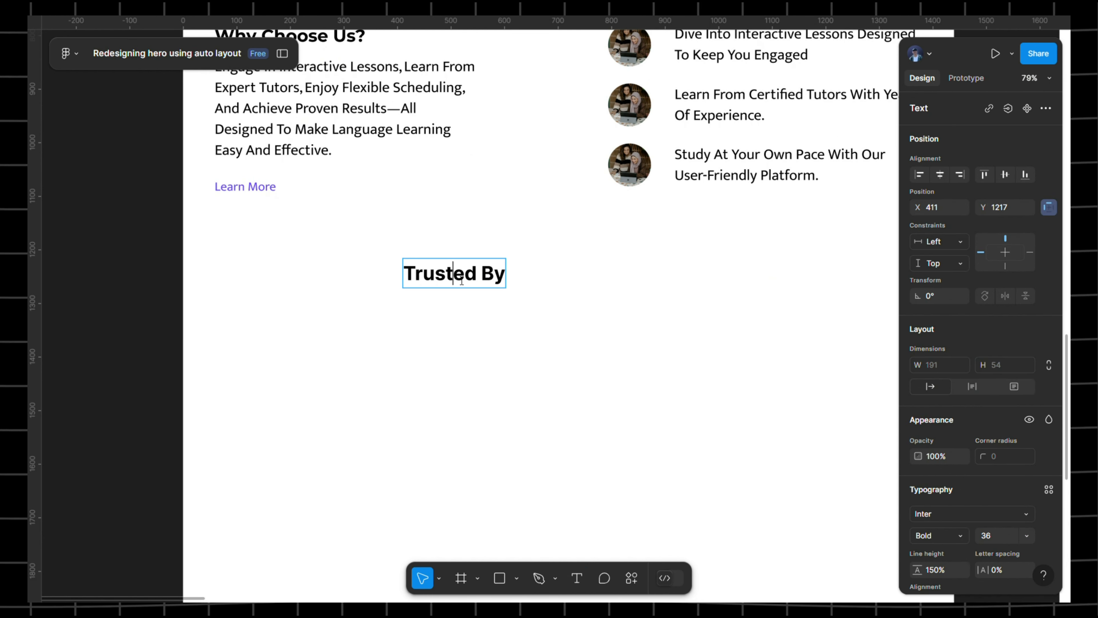
{"action": "key", "text": "ctrl+a"}
- Apply the h2 text style to the Trusted By text from the Text styles list
{"action": "scroll", "coordinate": [1022, 347], "scroll_direction": "down", "scroll_amount": 5}
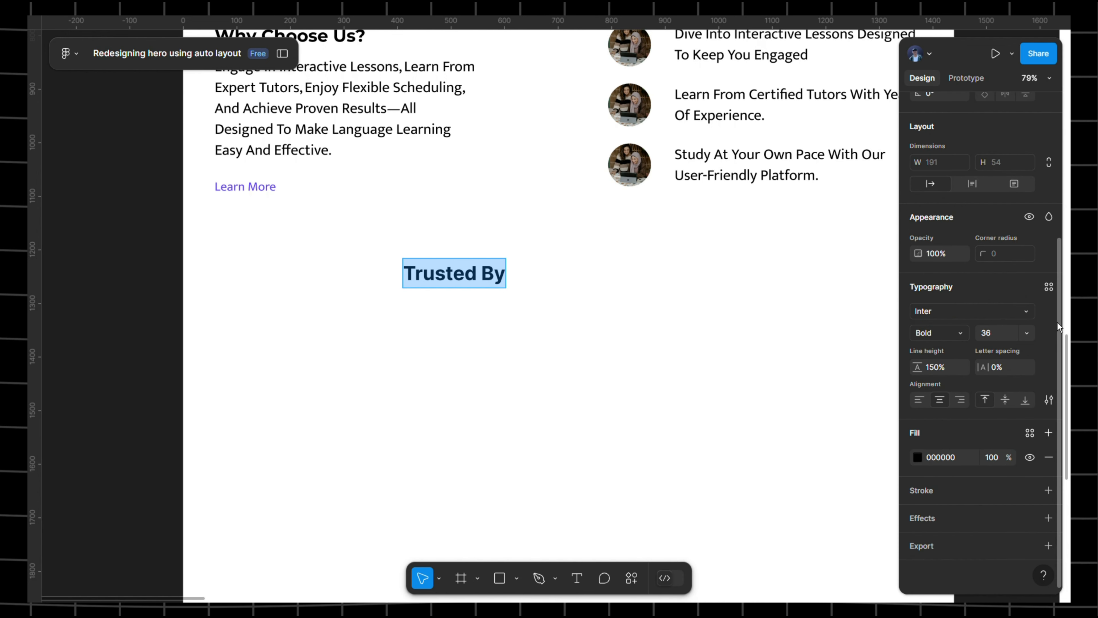
{"action": "left_click", "coordinate": [1049, 287]}
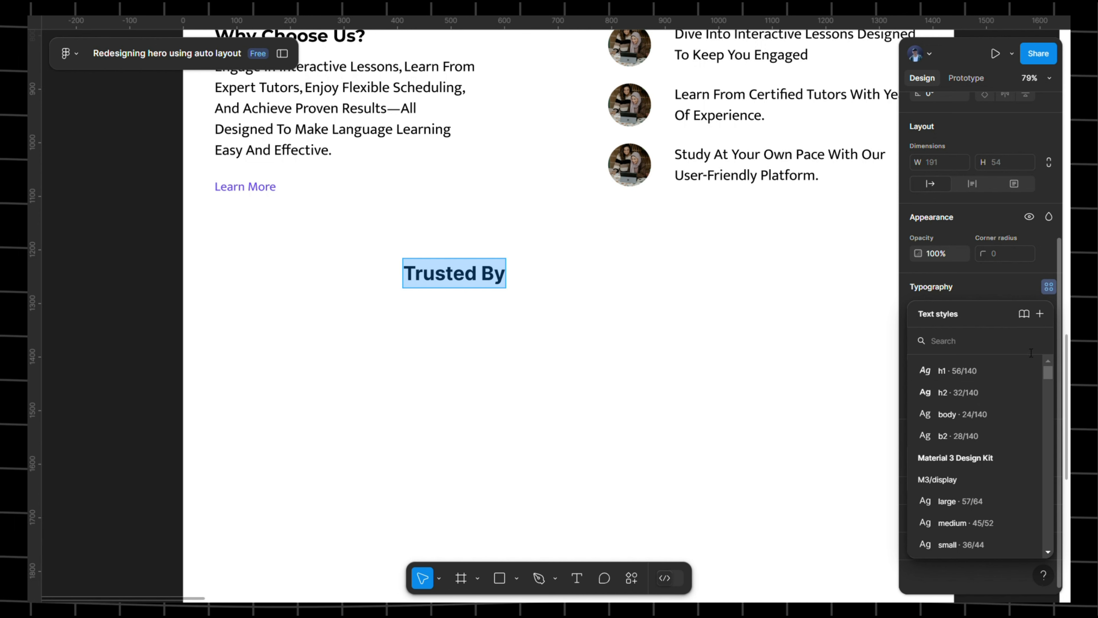
{"action": "left_click", "coordinate": [972, 394]}
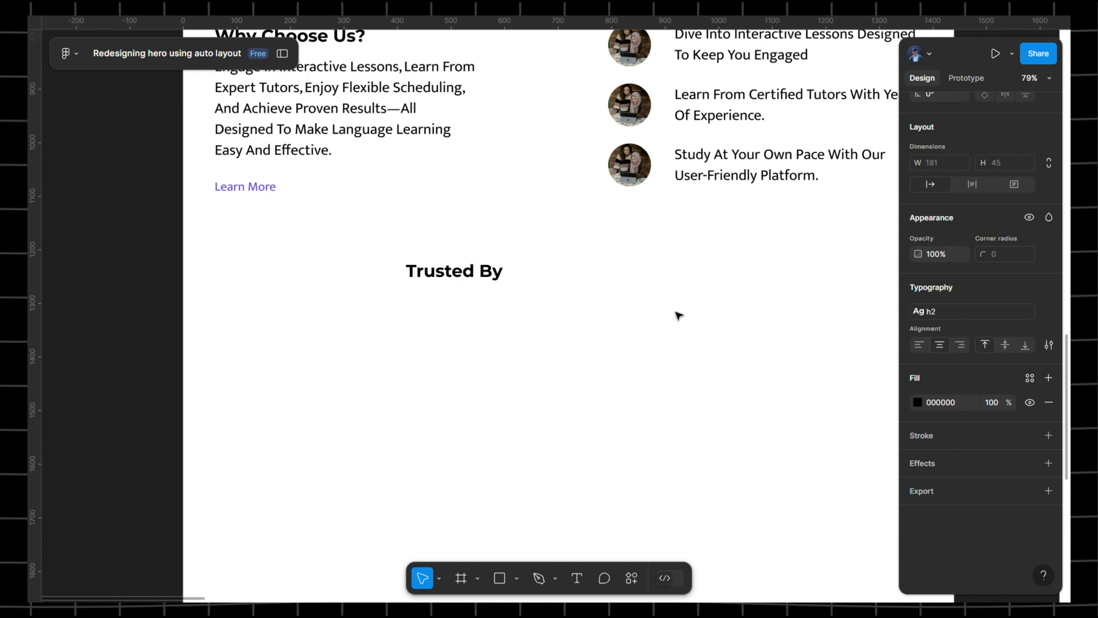
{"action": "scroll", "coordinate": [676, 314], "scroll_direction": "down", "scroll_amount": 6}
- Drag the Trusted By heading until it snaps to the page's horizontal centre
{"action": "scroll", "coordinate": [681, 315], "scroll_direction": "right", "scroll_amount": 1}
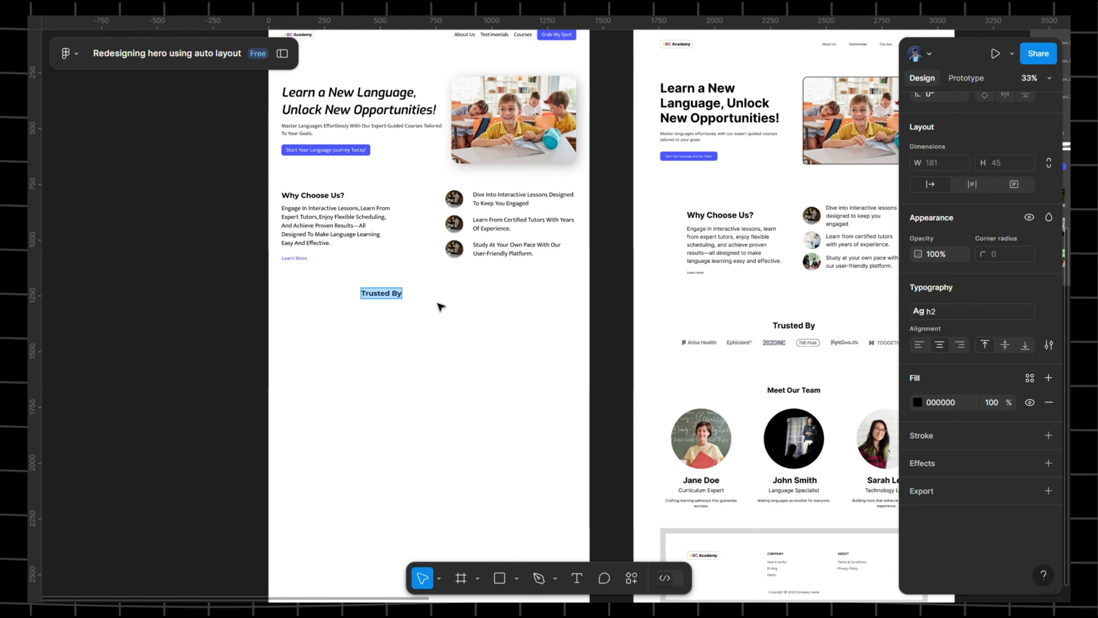
{"action": "left_click_drag", "start_coordinate": [468, 301], "coordinate": [433, 311]}
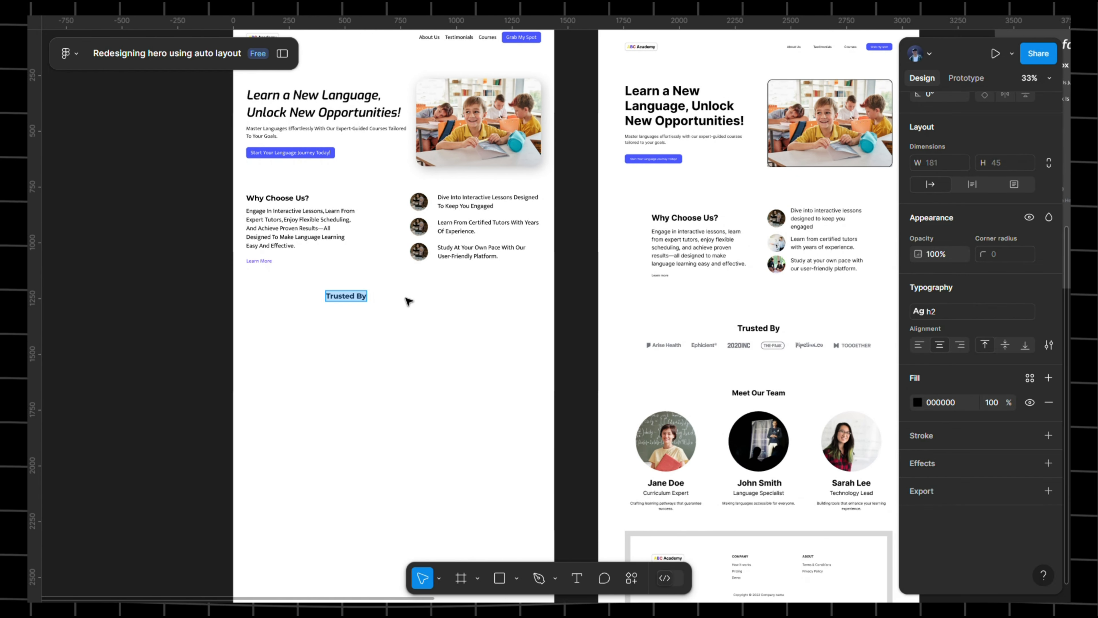
{"action": "scroll", "coordinate": [409, 302], "scroll_direction": "up", "scroll_amount": 5}
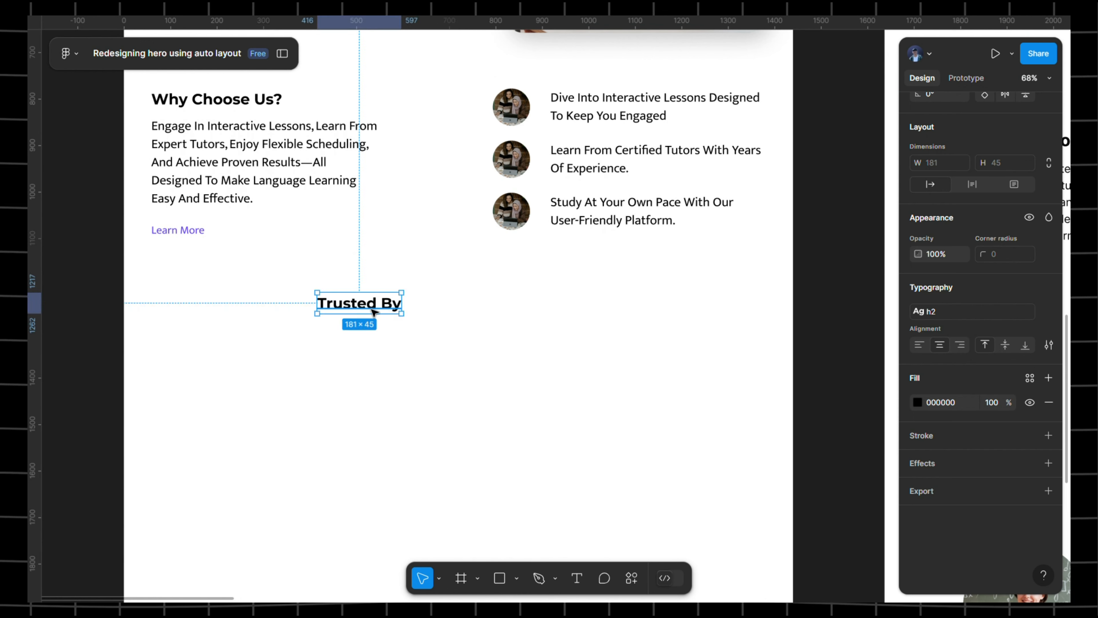
{"action": "left_click_drag", "start_coordinate": [371, 310], "coordinate": [471, 302]}
{"action": "scroll", "coordinate": [681, 294], "scroll_direction": "down", "scroll_amount": 5}
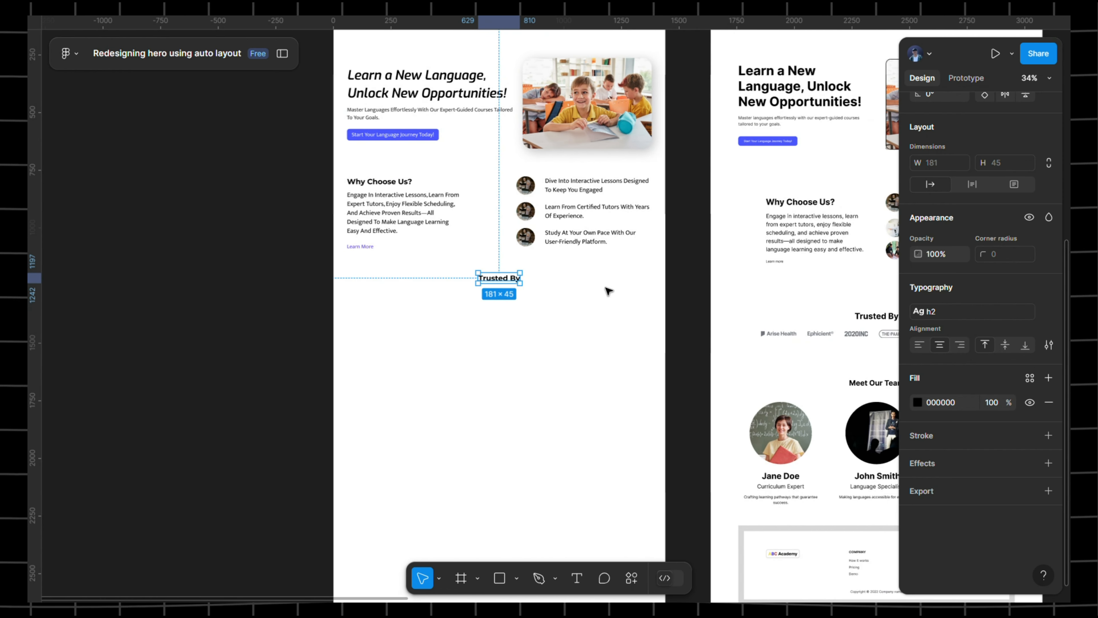
- Pan over to the style guide frame and select its logo set
{"action": "scroll", "coordinate": [822, 303], "scroll_direction": "right", "scroll_amount": 10}
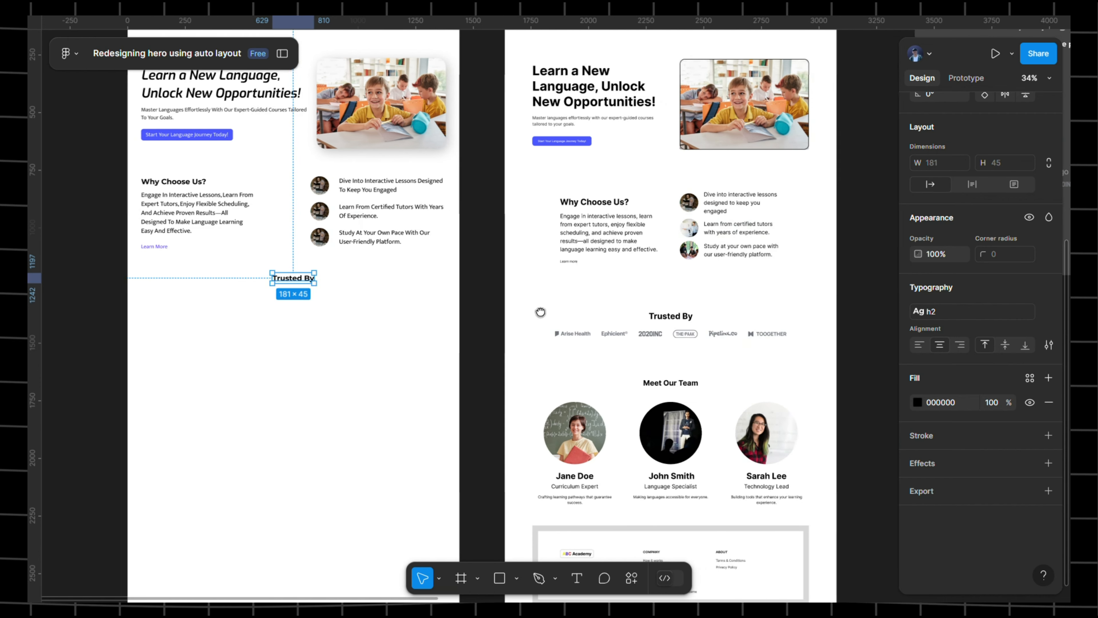
{"action": "scroll", "coordinate": [820, 272], "scroll_direction": "right", "scroll_amount": 3}
{"action": "scroll", "coordinate": [615, 246], "scroll_direction": "up", "scroll_amount": 3}
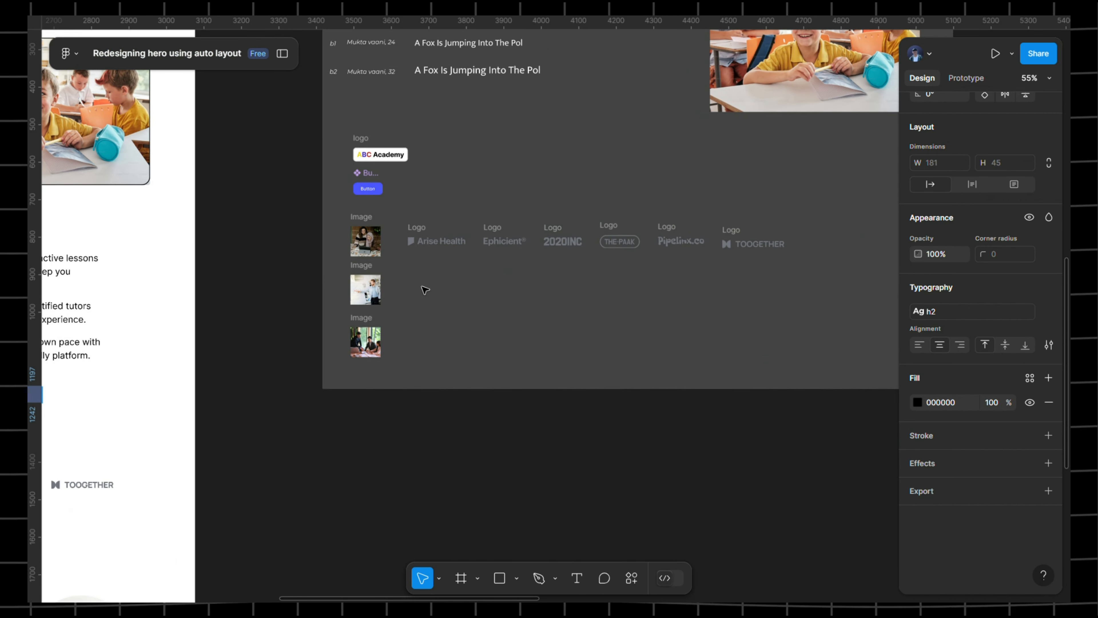
{"action": "mouse_move", "coordinate": [448, 298]}
{"action": "left_mouse_down"}
{"action": "mouse_move", "coordinate": [442, 256]}
{"action": "mouse_move", "coordinate": [452, 301]}
{"action": "left_mouse_up"}
- Copy the six client logos from the style guide and return to the Trusted By section
{"action": "left_click_drag", "start_coordinate": [406, 212], "coordinate": [824, 260]}
{"action": "right_click", "coordinate": [648, 247]}
{"action": "left_click", "coordinate": [664, 159]}
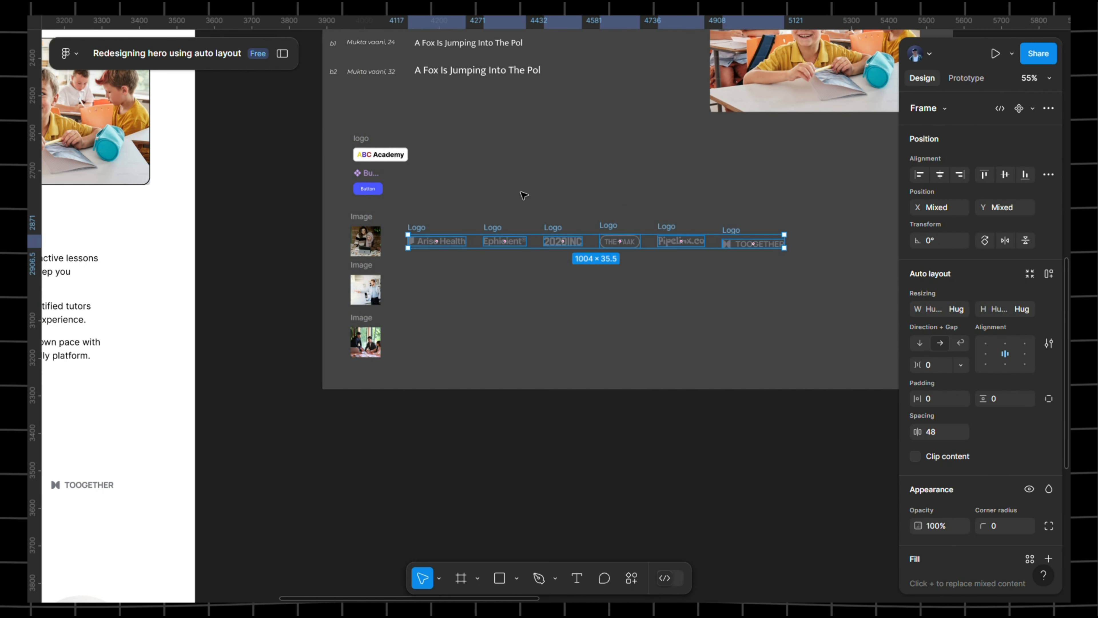
{"action": "left_click_drag", "start_coordinate": [242, 221], "coordinate": [760, 220]}
{"action": "left_click_drag", "start_coordinate": [177, 325], "coordinate": [619, 265]}
{"action": "scroll", "coordinate": [331, 370], "scroll_direction": "left", "scroll_amount": 5}
{"action": "scroll", "coordinate": [331, 370], "scroll_direction": "down", "scroll_amount": 3}
- Paste the logos under Trusted By and wrap them in an auto-layout row with gap 48
{"action": "right_click", "coordinate": [308, 326]}
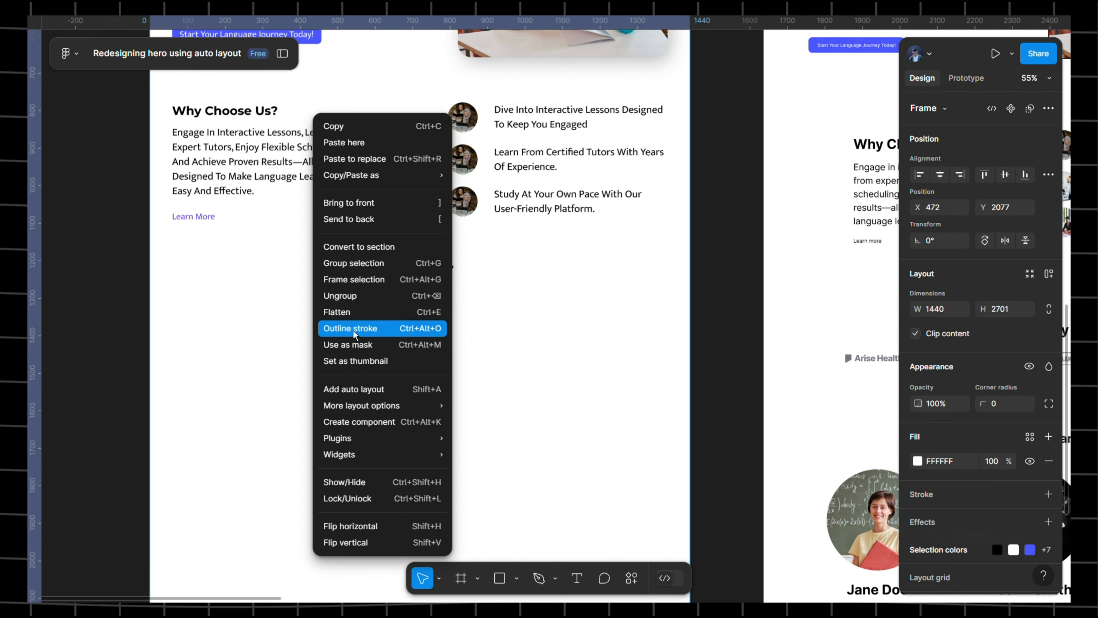
{"action": "left_click", "coordinate": [341, 142]}
{"action": "key", "text": "shift+a"}
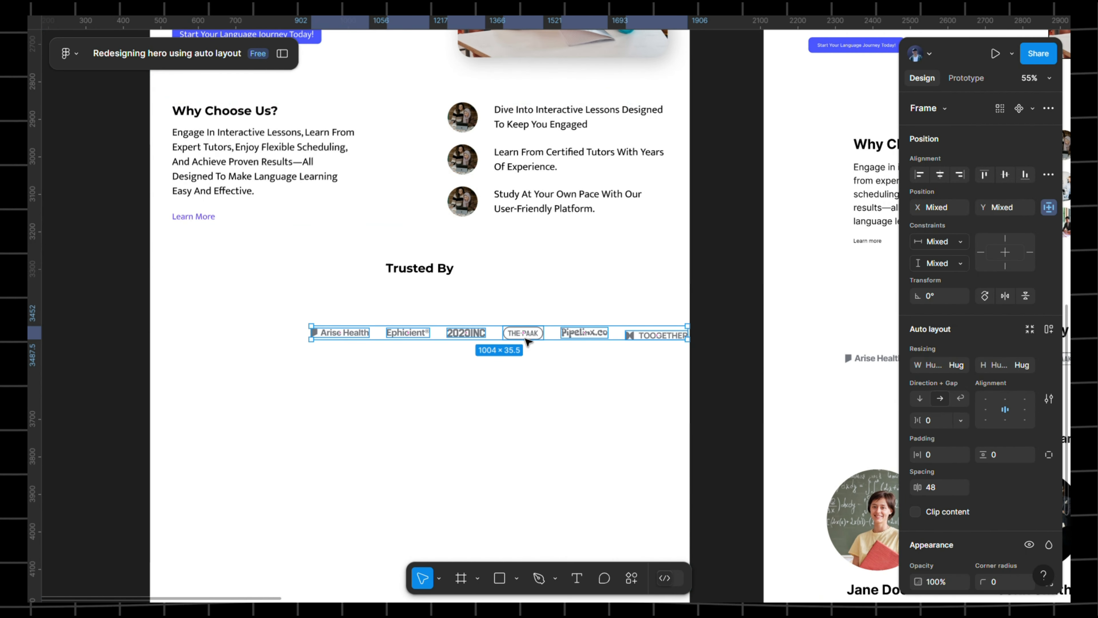
{"action": "left_click_drag", "start_coordinate": [523, 338], "coordinate": [438, 307]}
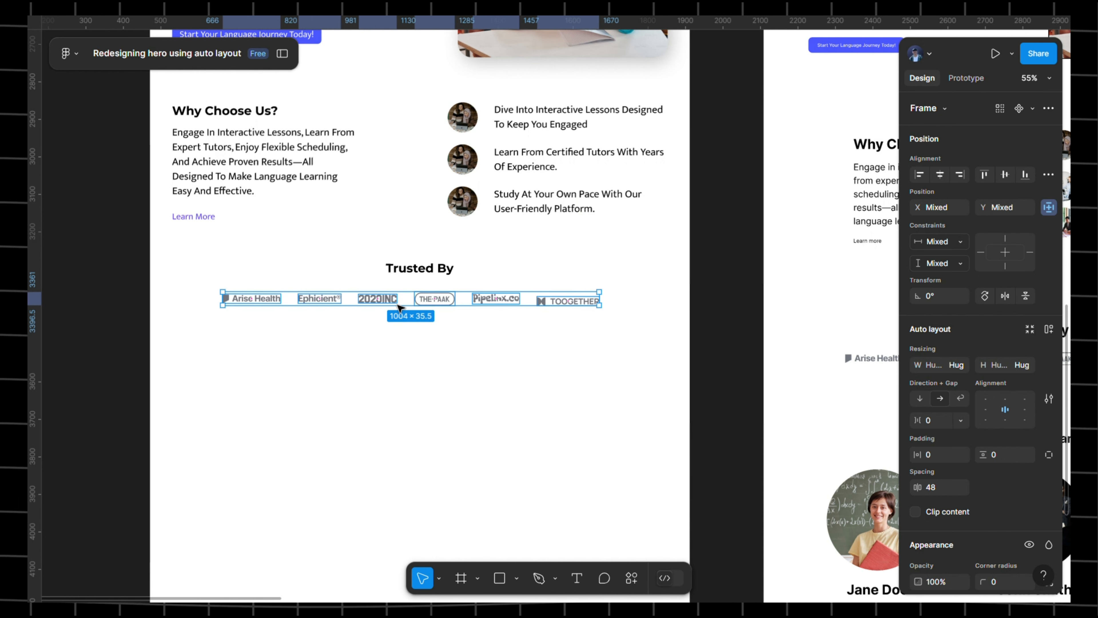
{"action": "key", "text": "shift+a"}
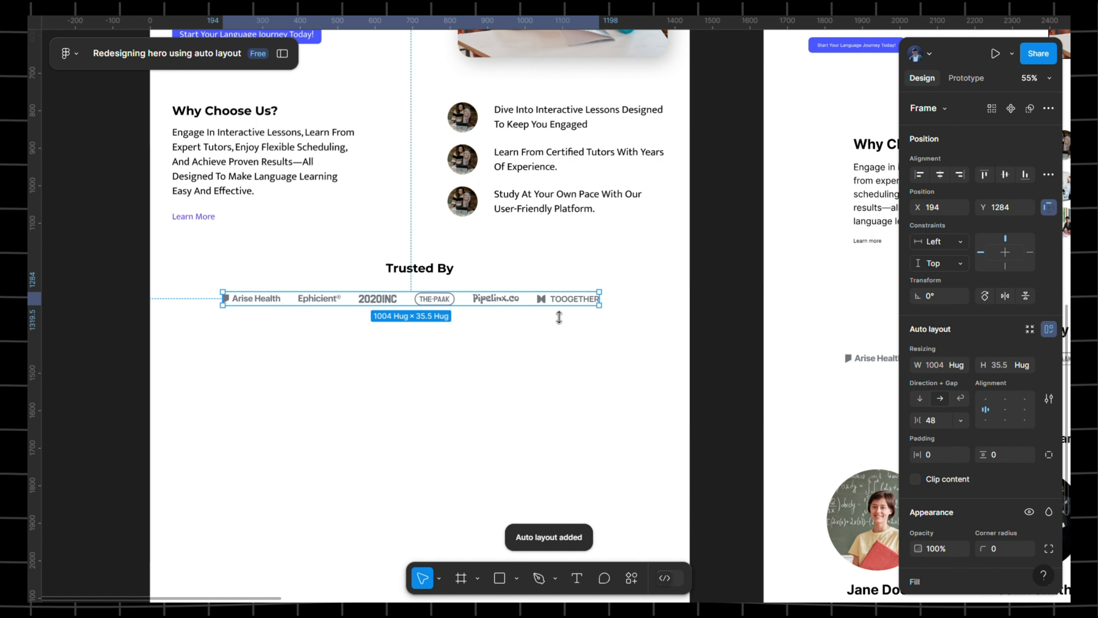
- Set the logo row gap to Auto and wrap heading and row in a vertical auto layout
{"action": "left_click", "coordinate": [961, 421]}
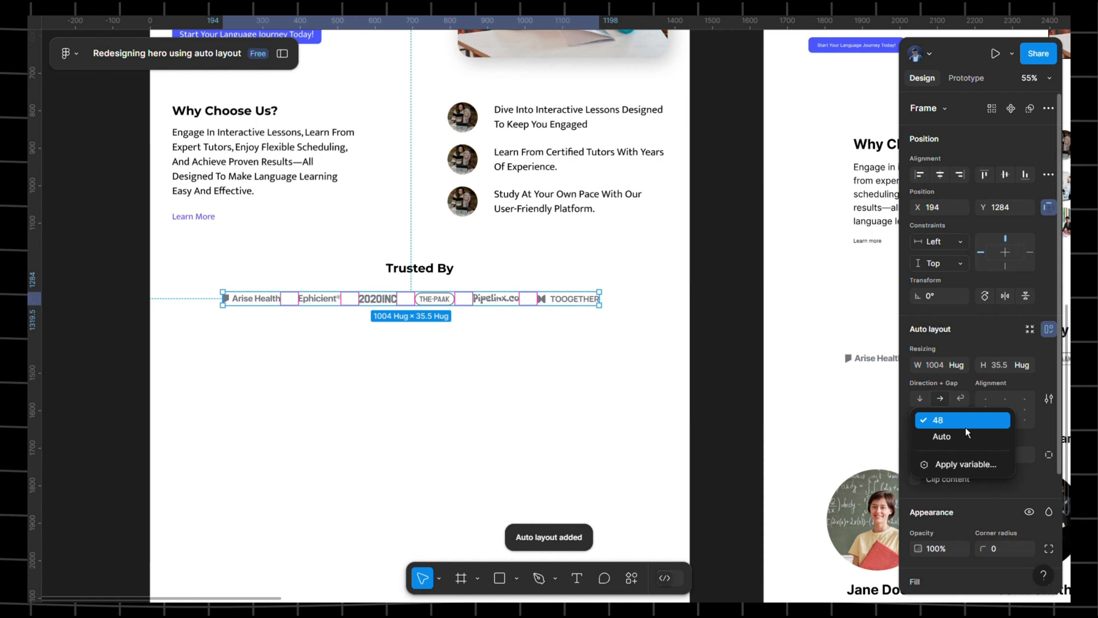
{"action": "left_click", "coordinate": [953, 436]}
{"action": "left_click", "coordinate": [422, 269]}
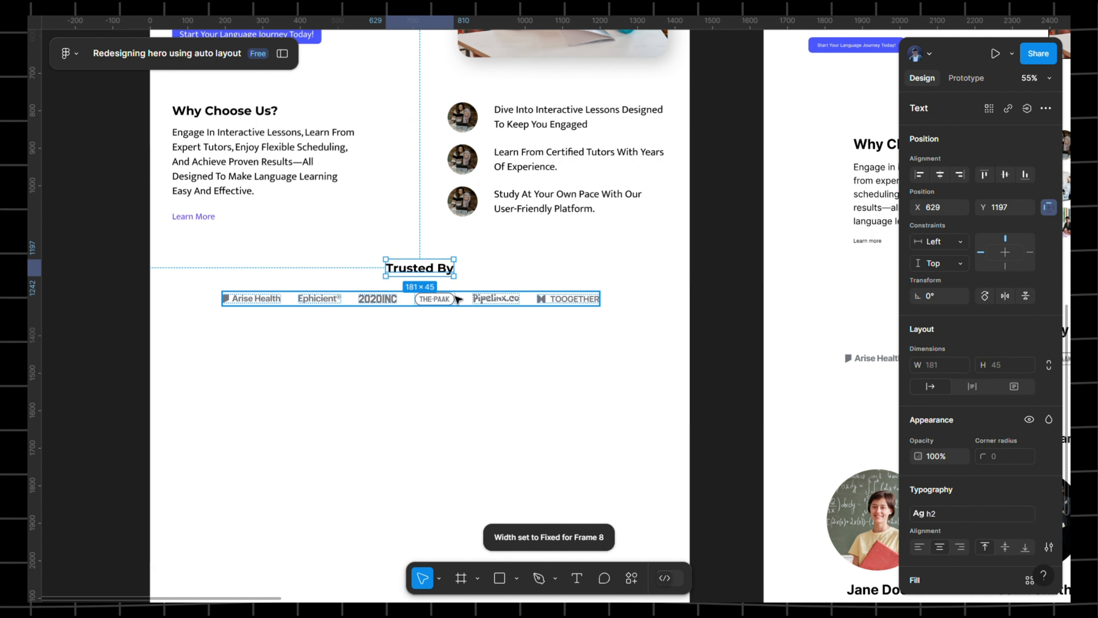
{"action": "left_click", "coordinate": [489, 297], "text": "shift"}
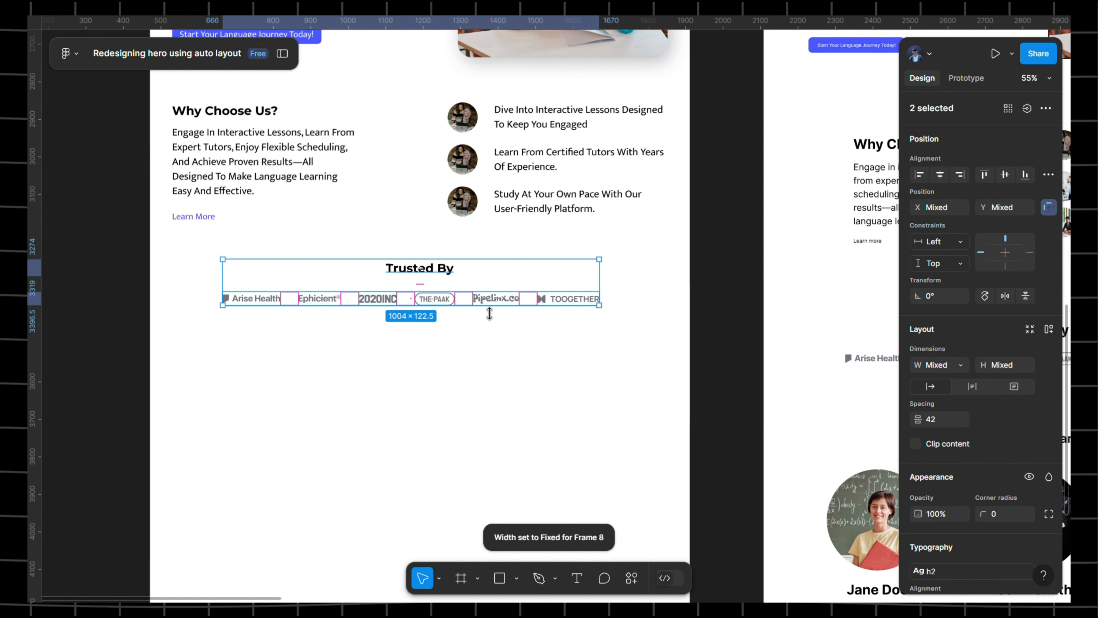
{"action": "key", "text": "shift+a"}
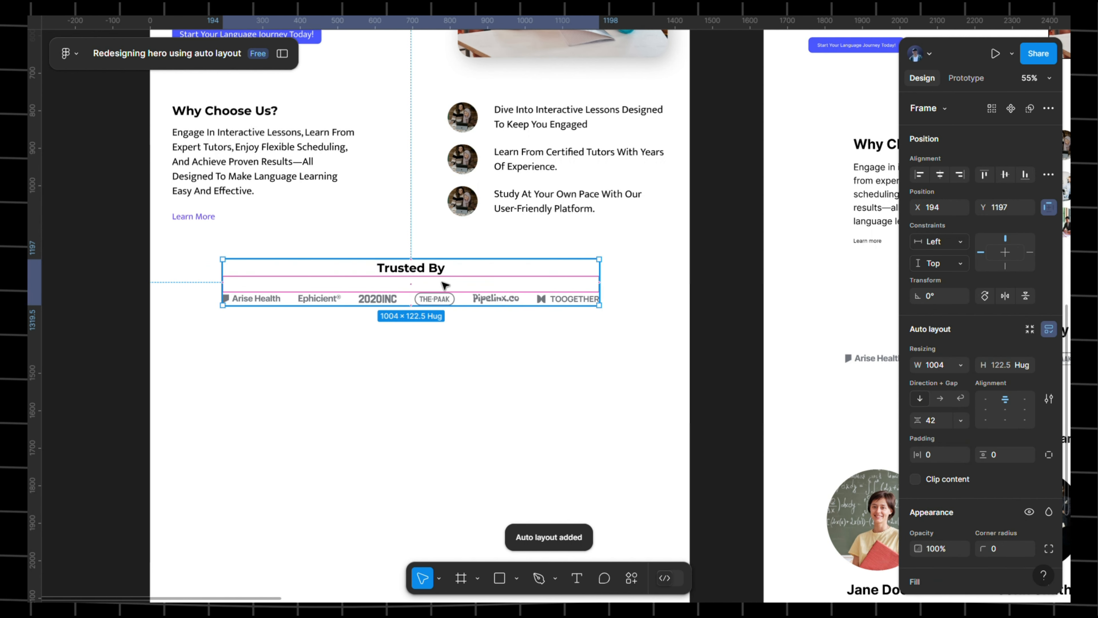
- Set the spacing between the Trusted By heading and logo row to 32
{"action": "left_click", "coordinate": [642, 277]}
{"action": "left_click", "coordinate": [494, 273]}
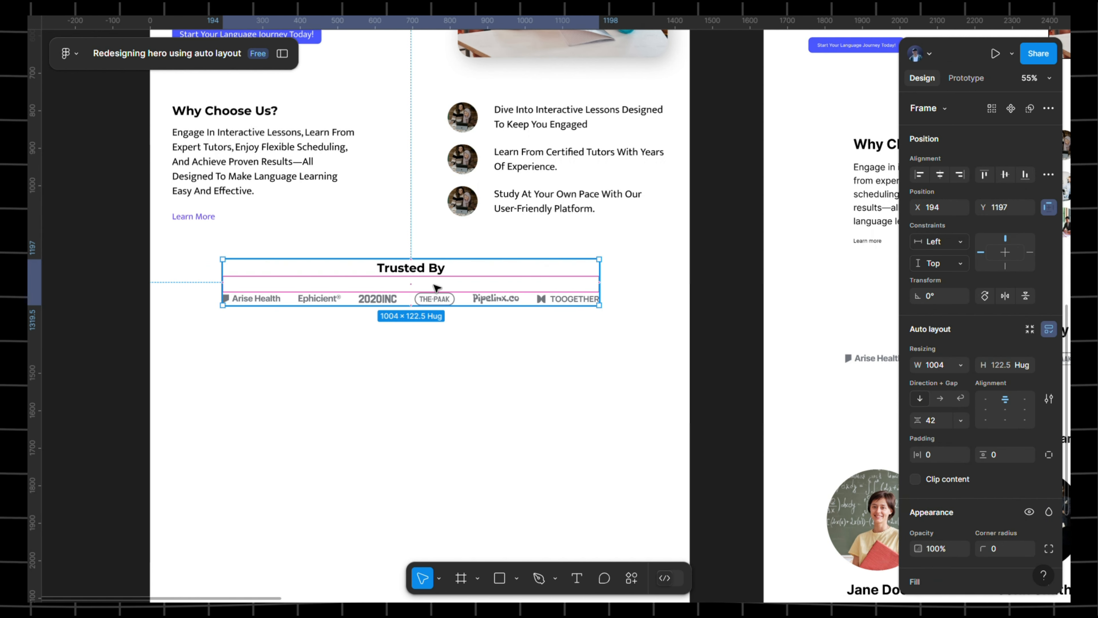
{"action": "left_click", "coordinate": [935, 422]}
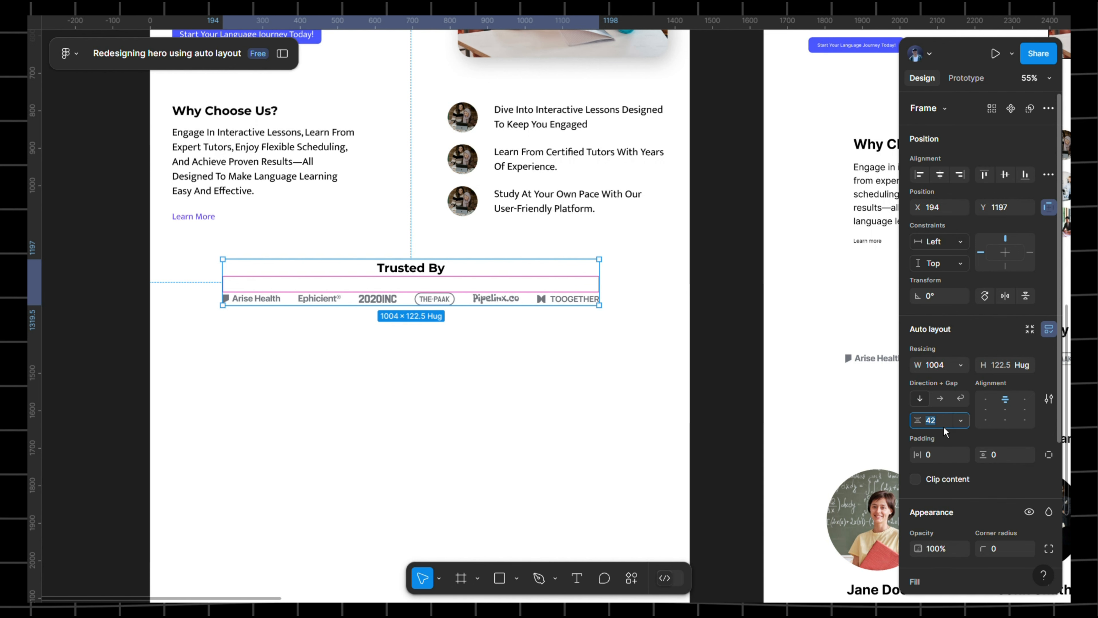
{"action": "type", "text": "32"}
{"action": "key", "text": "Return"}
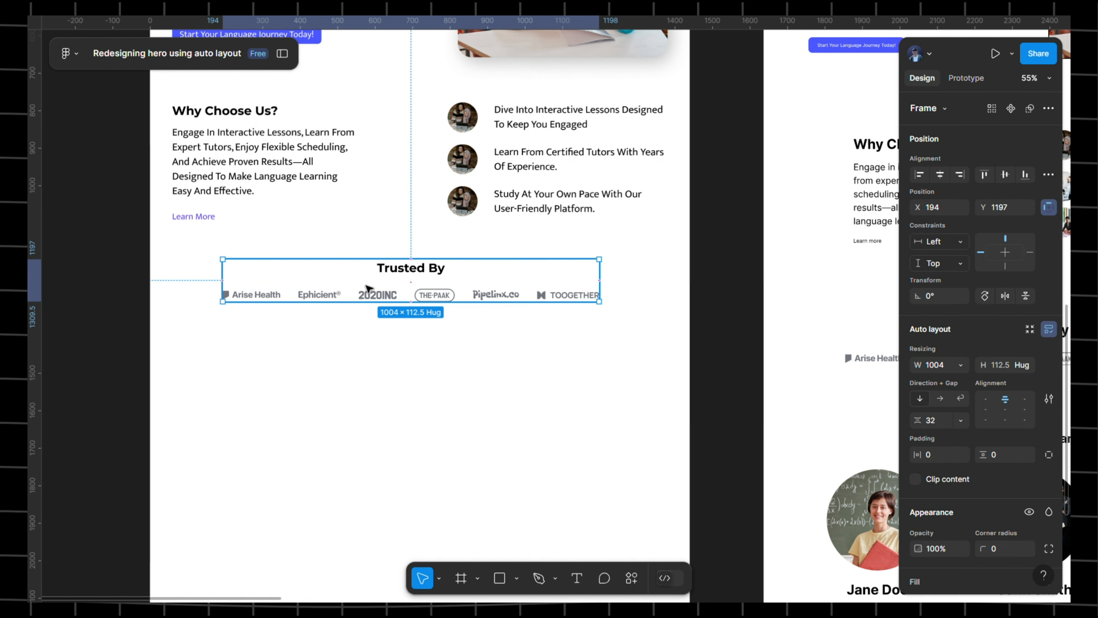
{"action": "left_click_drag", "start_coordinate": [368, 297], "coordinate": [401, 298]}
{"action": "left_click", "coordinate": [402, 298]}
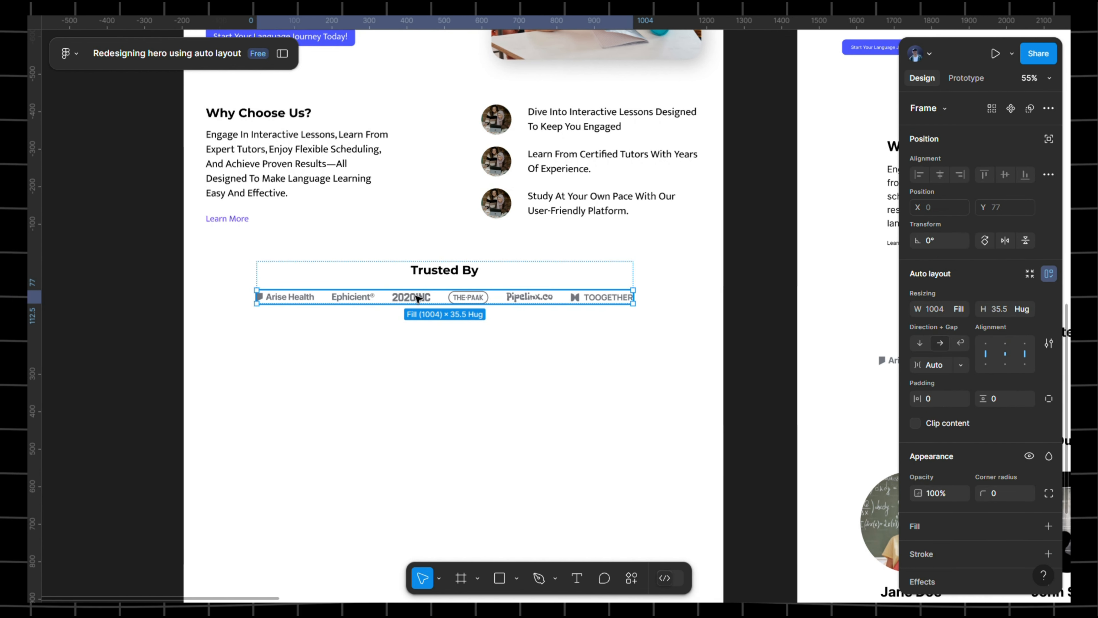
- Move the Trusted By frame left and stretch it to width 1316 at X 59
{"action": "left_click", "coordinate": [469, 277]}
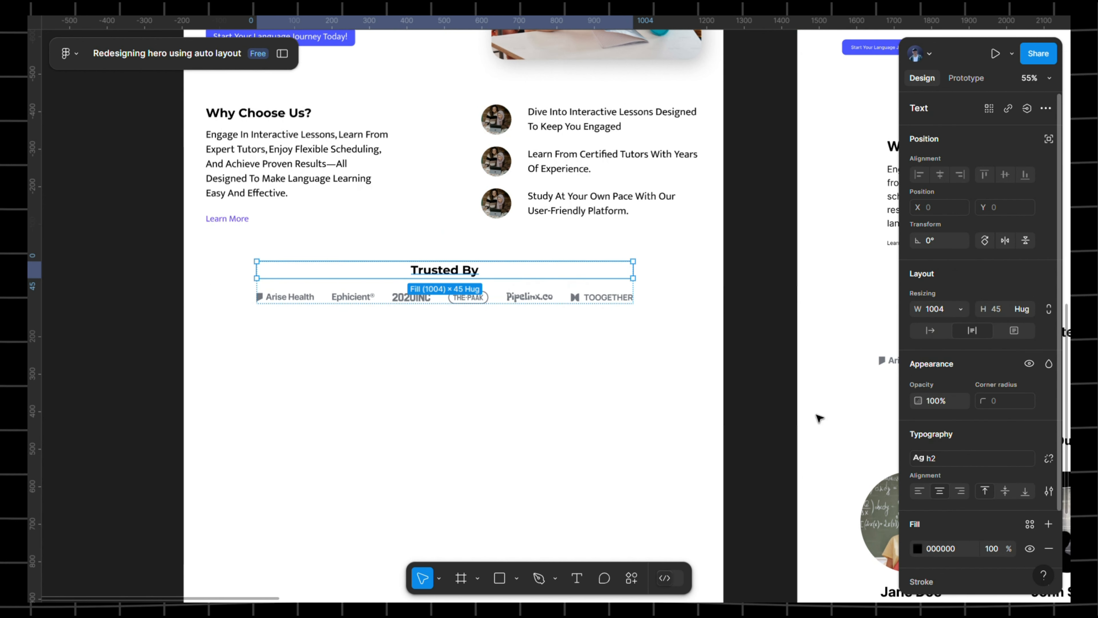
{"action": "left_click", "coordinate": [483, 337]}
{"action": "left_click", "coordinate": [435, 272]}
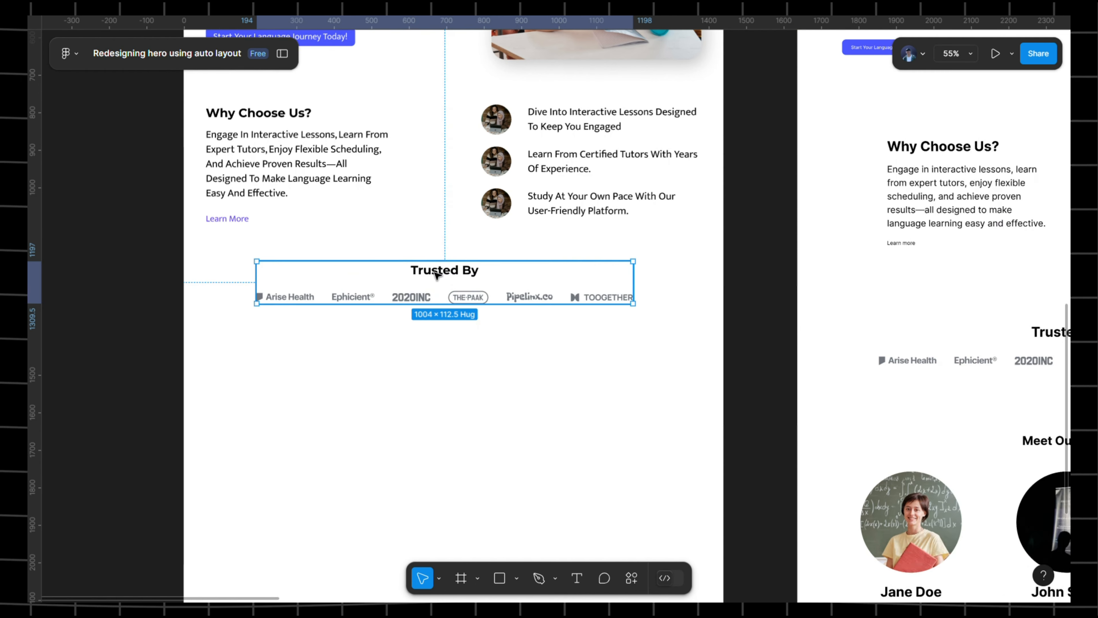
{"action": "left_click_drag", "start_coordinate": [381, 279], "coordinate": [333, 284]}
{"action": "left_click_drag", "start_coordinate": [594, 292], "coordinate": [712, 280]}
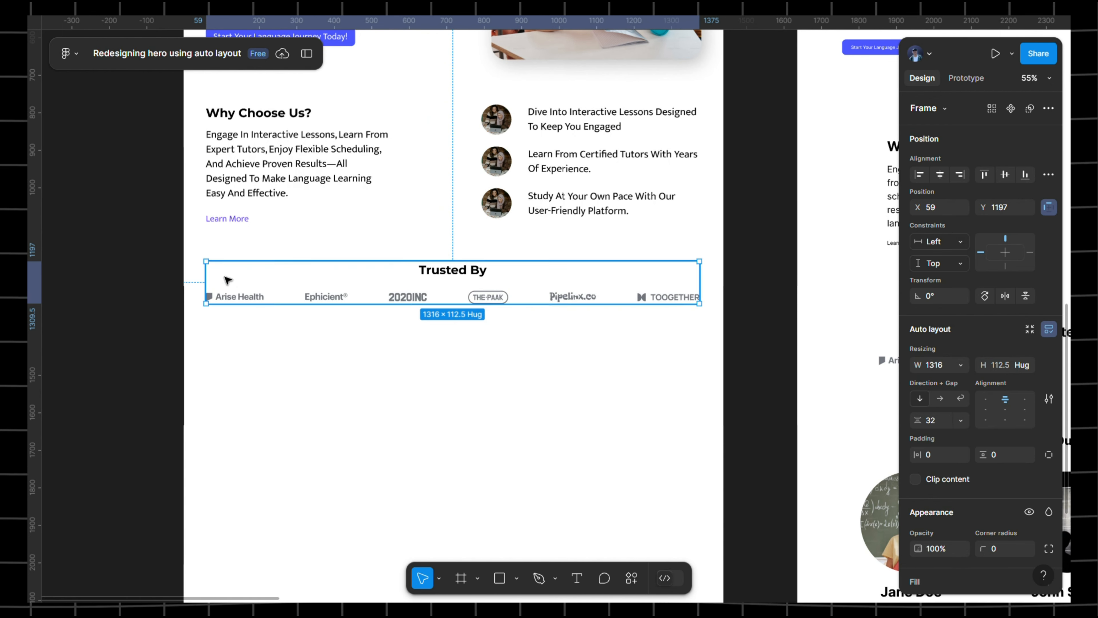
{"action": "mouse_move", "coordinate": [216, 291]}
{"action": "left_mouse_down"}
{"action": "mouse_move", "coordinate": [206, 294]}
{"action": "mouse_move", "coordinate": [216, 293]}
{"action": "left_mouse_up"}
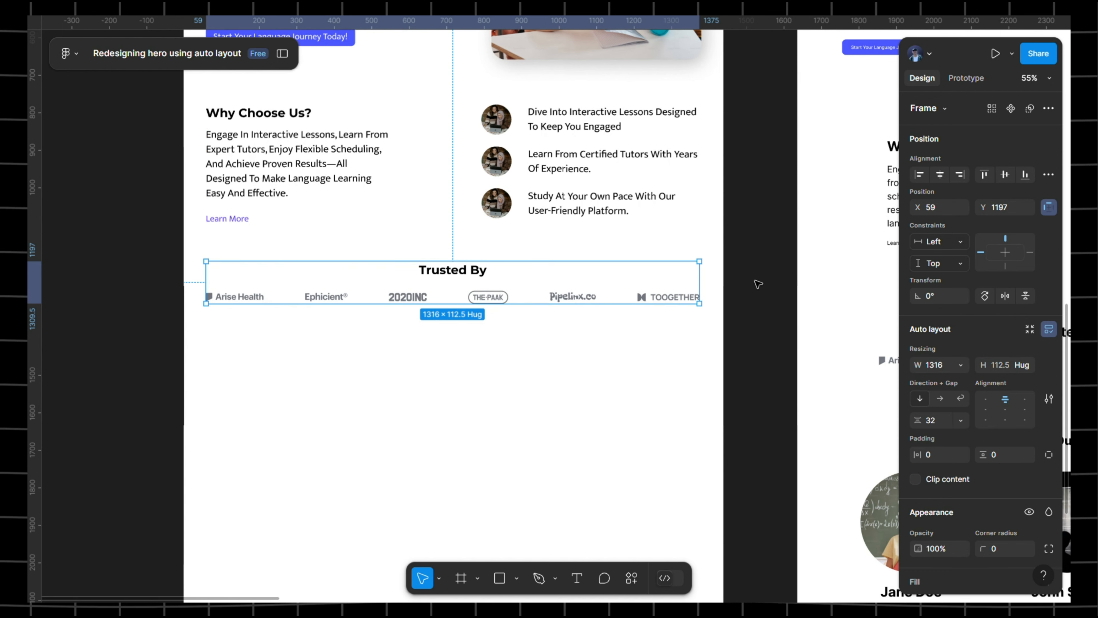
{"action": "scroll", "coordinate": [756, 283], "scroll_direction": "down", "scroll_amount": 4}
- Adjust the logo row's gap setting, then select the Trusted By heading
{"action": "left_click", "coordinate": [766, 285]}
{"action": "scroll", "coordinate": [634, 295], "scroll_direction": "up", "scroll_amount": 3}
{"action": "scroll", "coordinate": [639, 298], "scroll_direction": "up", "scroll_amount": 3}
{"action": "left_click", "coordinate": [628, 285]}
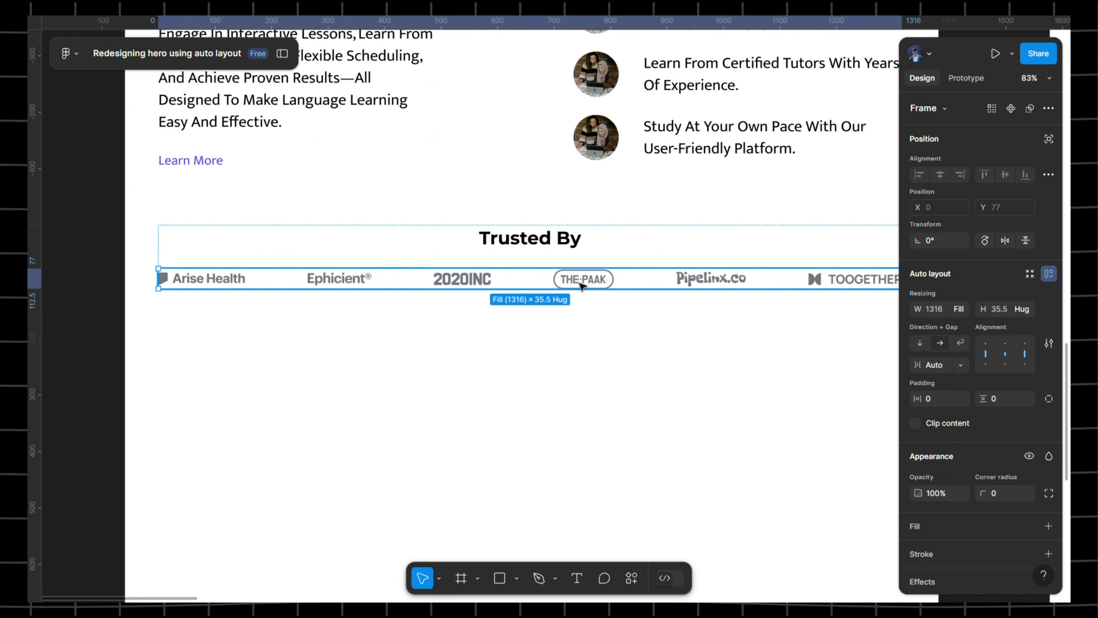
{"action": "left_click", "coordinate": [620, 288]}
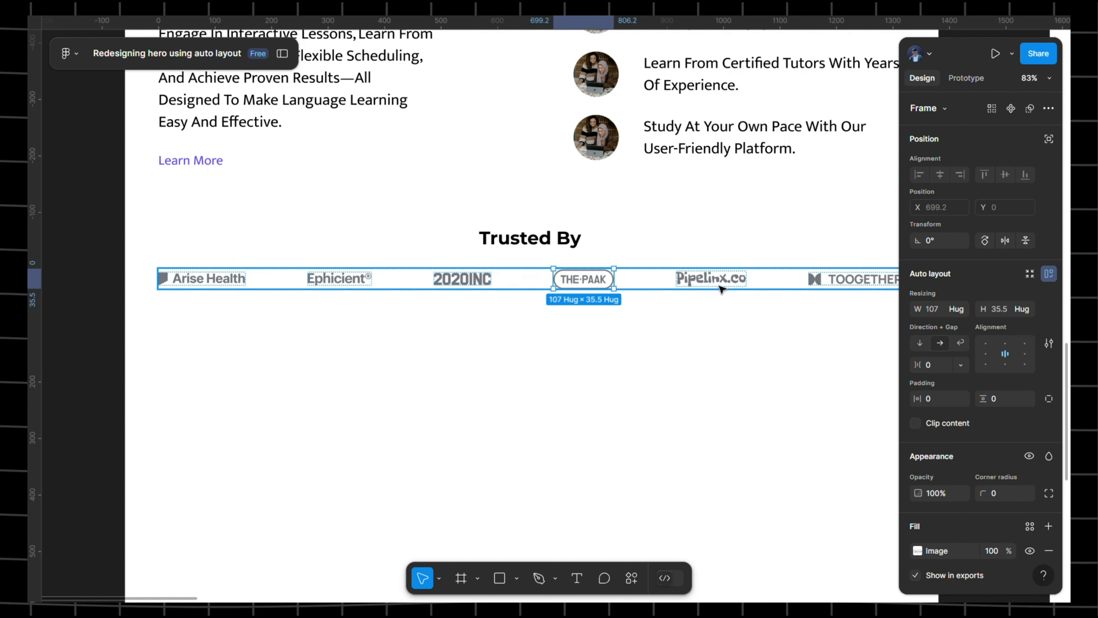
{"action": "left_click", "coordinate": [732, 305]}
{"action": "double_click", "coordinate": [725, 284]}
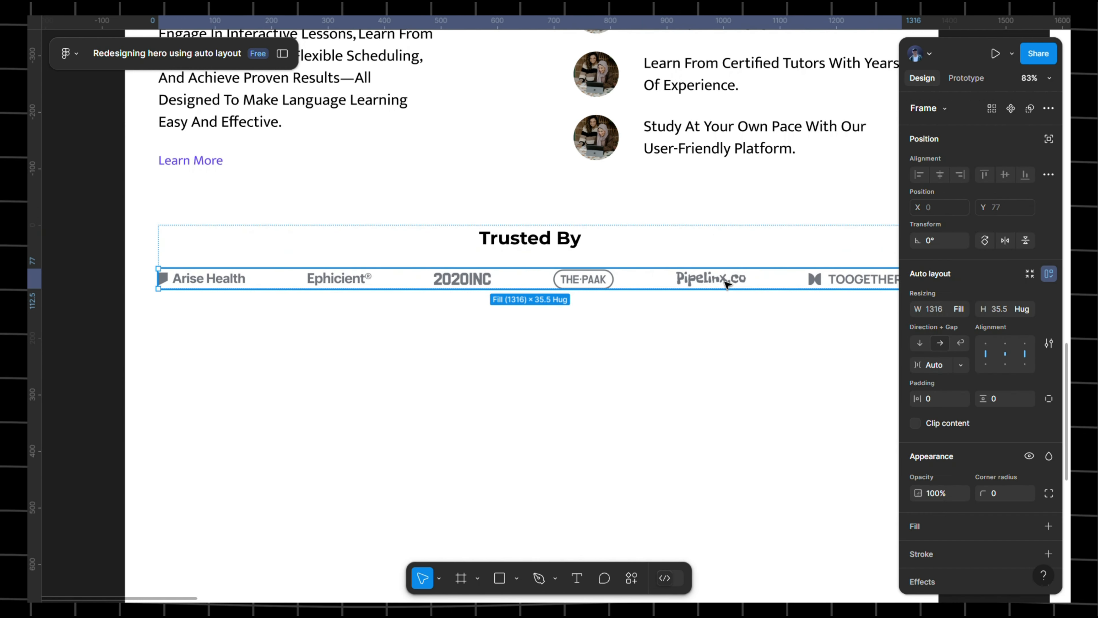
{"action": "left_click", "coordinate": [941, 371]}
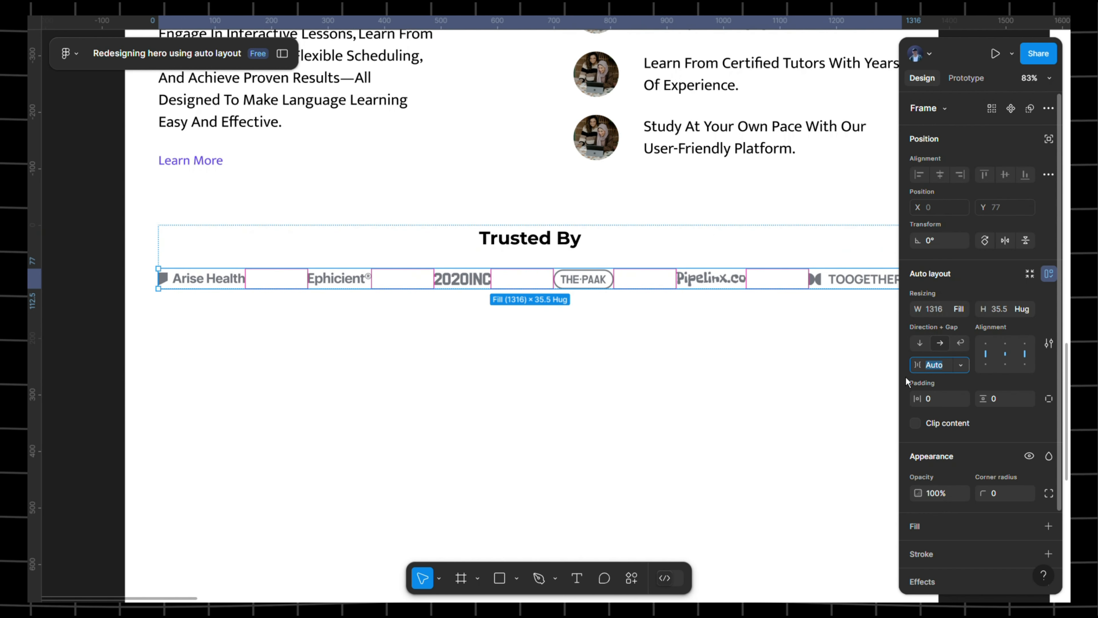
{"action": "left_click", "coordinate": [567, 240]}
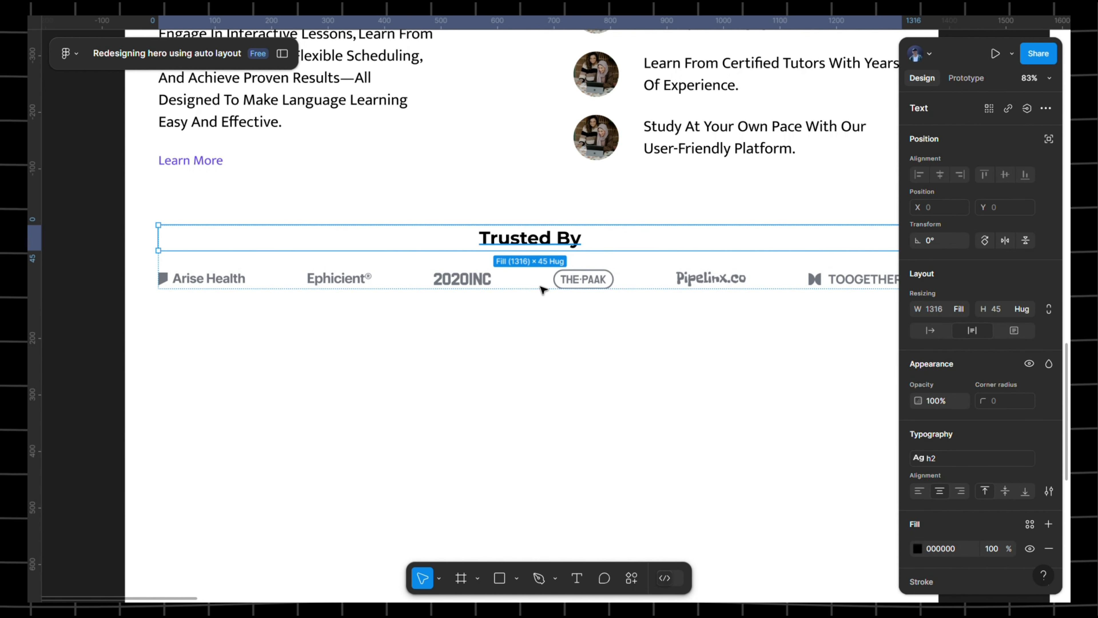
{"action": "scroll", "coordinate": [546, 241], "scroll_direction": "down", "scroll_amount": 5}
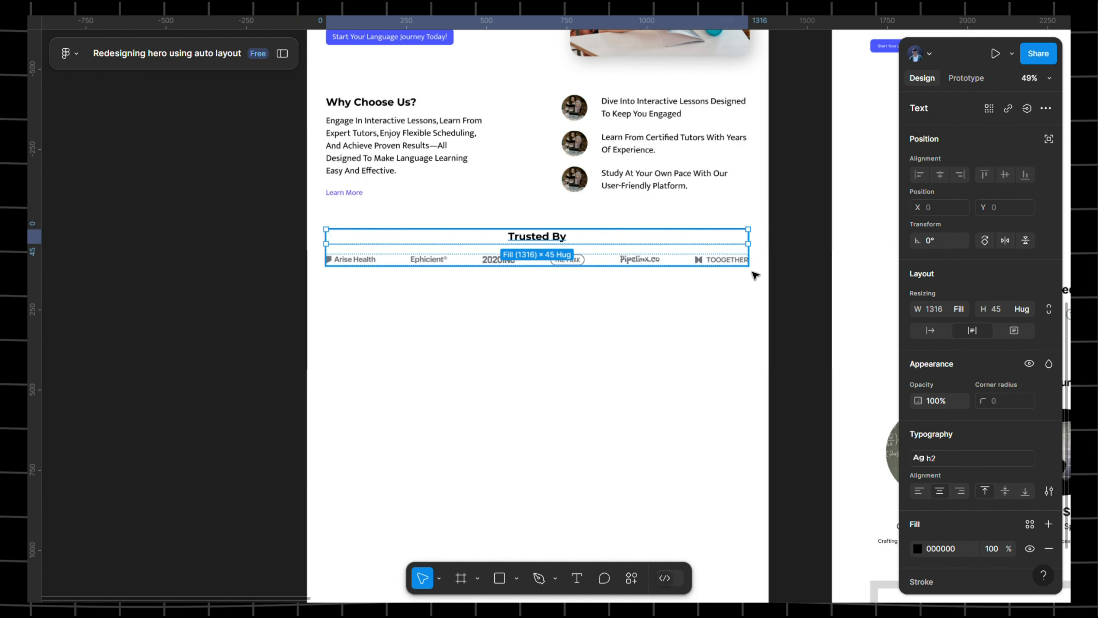
- Set the Trusted By heading's text alignment to centre
{"action": "left_click", "coordinate": [922, 493]}
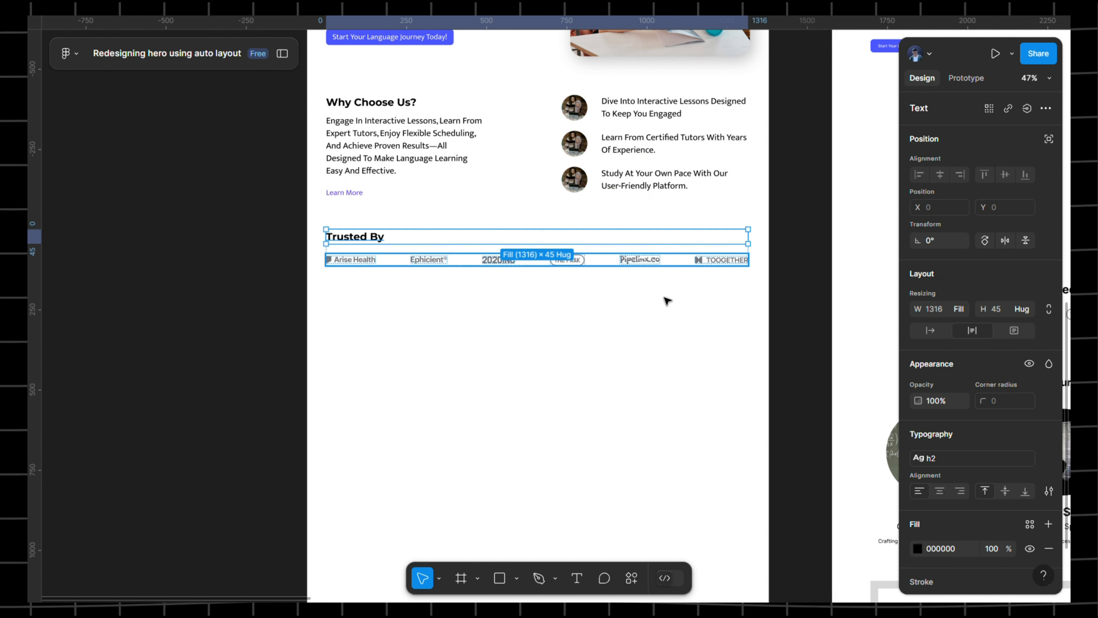
{"action": "left_click", "coordinate": [964, 493]}
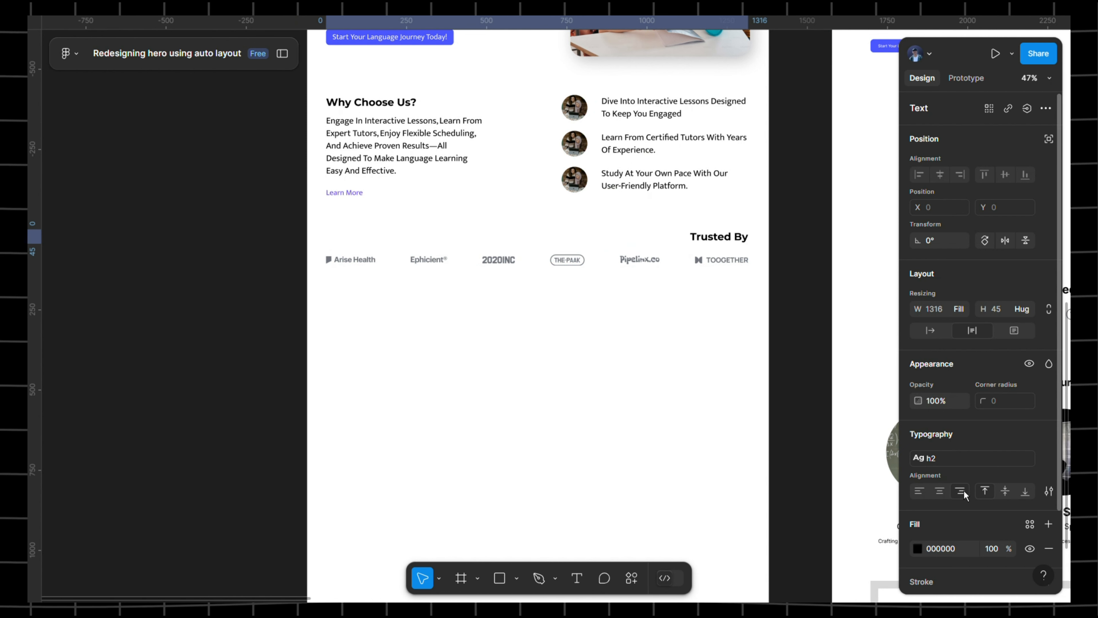
{"action": "left_click", "coordinate": [940, 491]}
{"action": "left_click", "coordinate": [831, 239]}
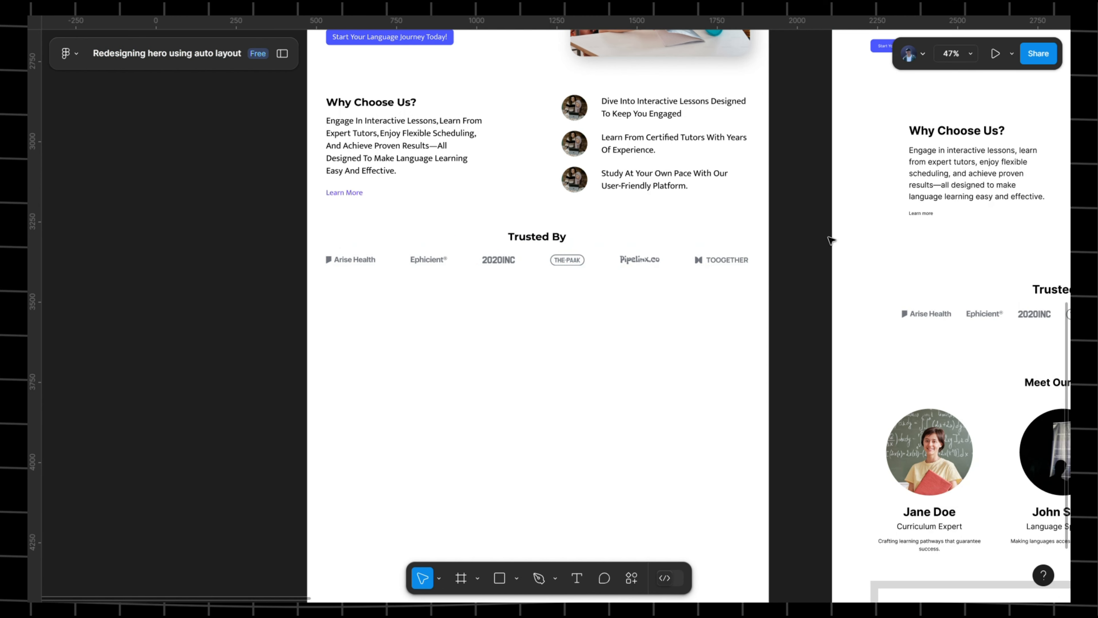
- Copy the 'Meet Our Team' heading text from the reference page, then reselect the Trusted By group
{"action": "scroll", "coordinate": [831, 239], "scroll_direction": "down", "scroll_amount": 3}
{"action": "scroll", "coordinate": [853, 256], "scroll_direction": "right", "scroll_amount": 5}
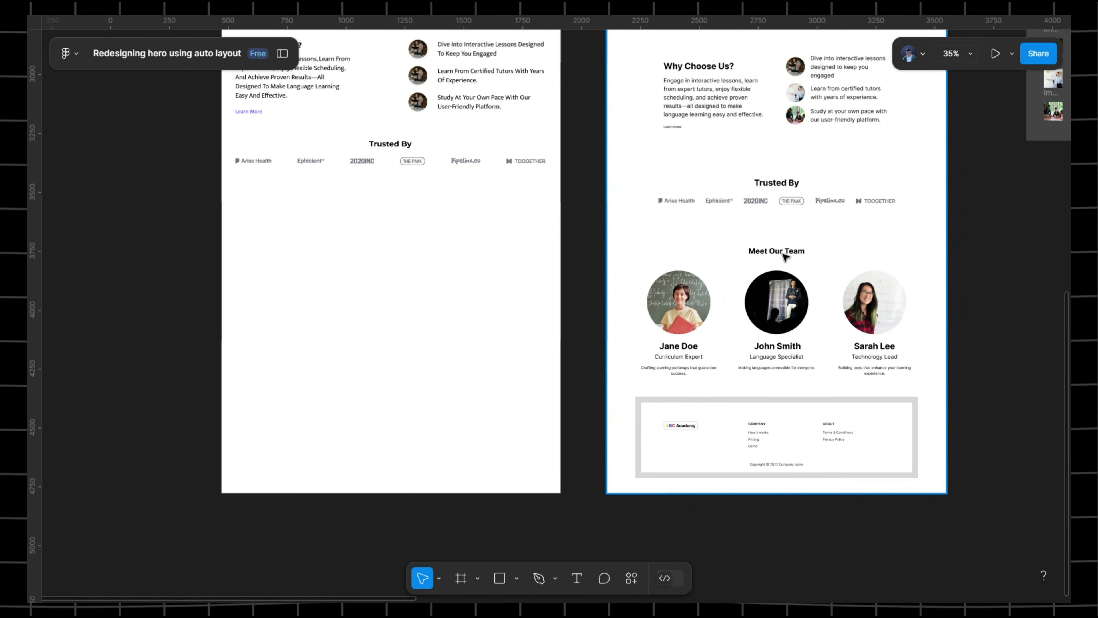
{"action": "left_click", "coordinate": [785, 256]}
{"action": "double_click", "coordinate": [787, 255]}
{"action": "double_click", "coordinate": [790, 255]}
{"action": "double_click", "coordinate": [793, 255]}
{"action": "key", "text": "ctrl+c"}
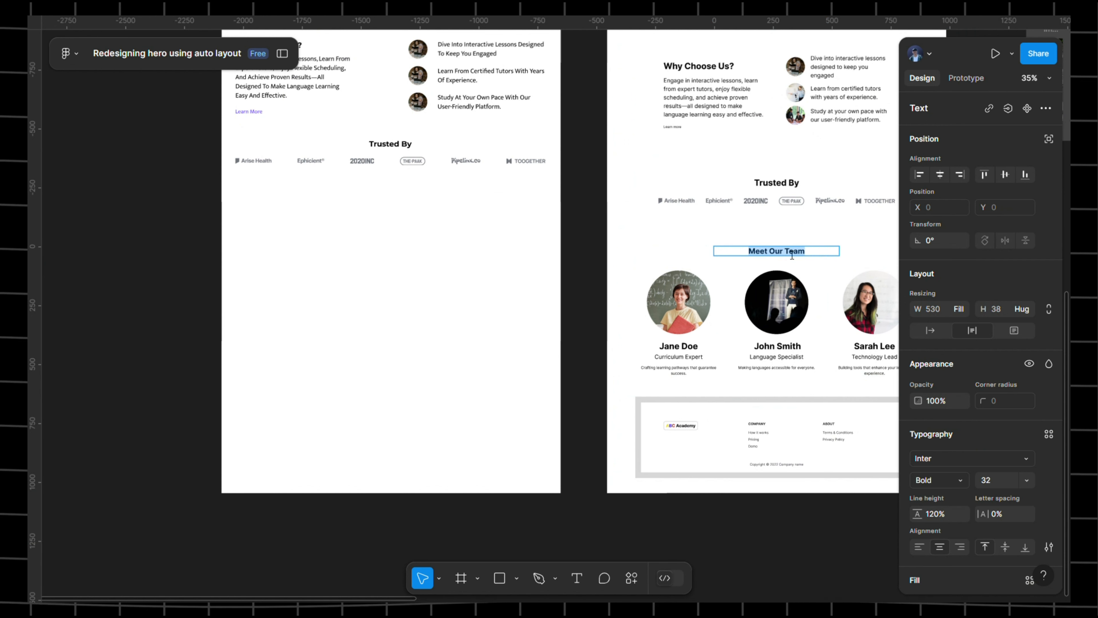
{"action": "scroll", "coordinate": [522, 220], "scroll_direction": "up", "scroll_amount": 2}
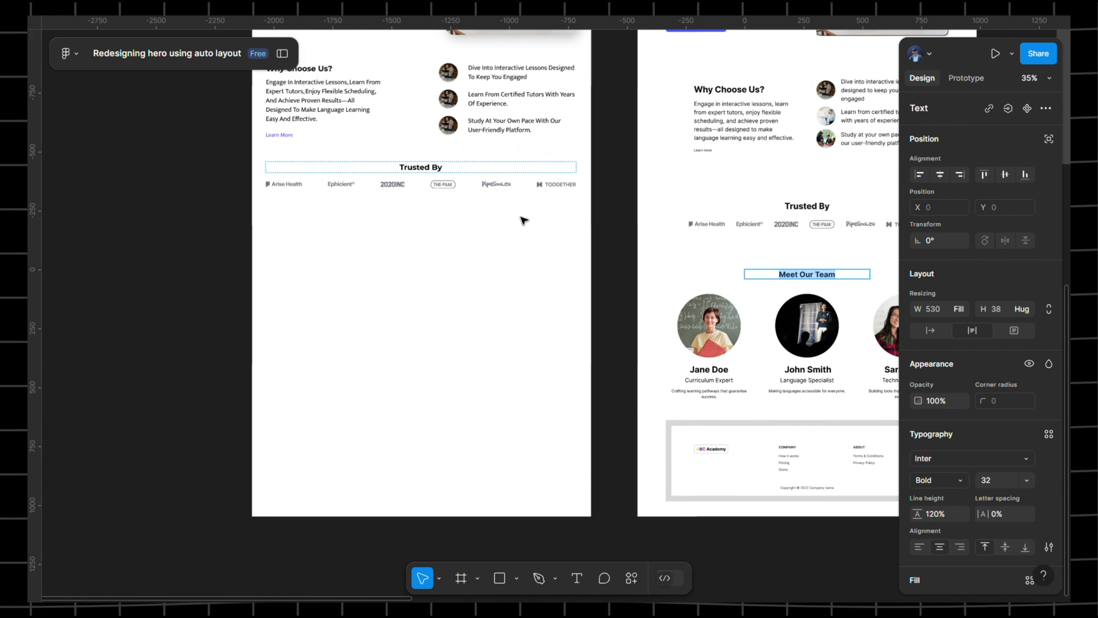
{"action": "key", "text": "Escape"}
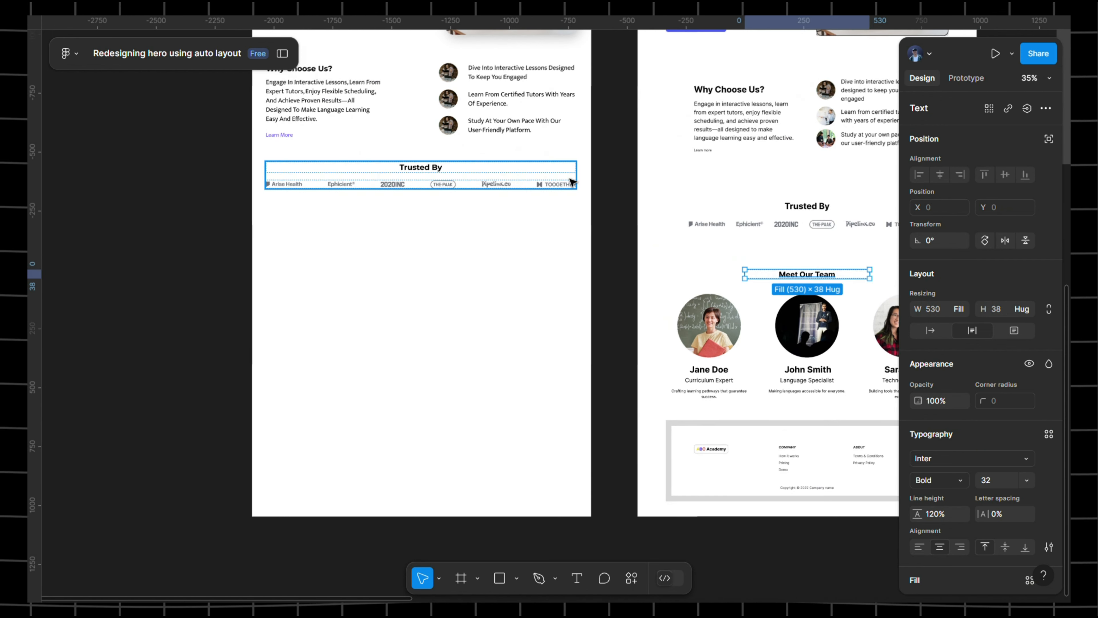
{"action": "left_click", "coordinate": [541, 179]}
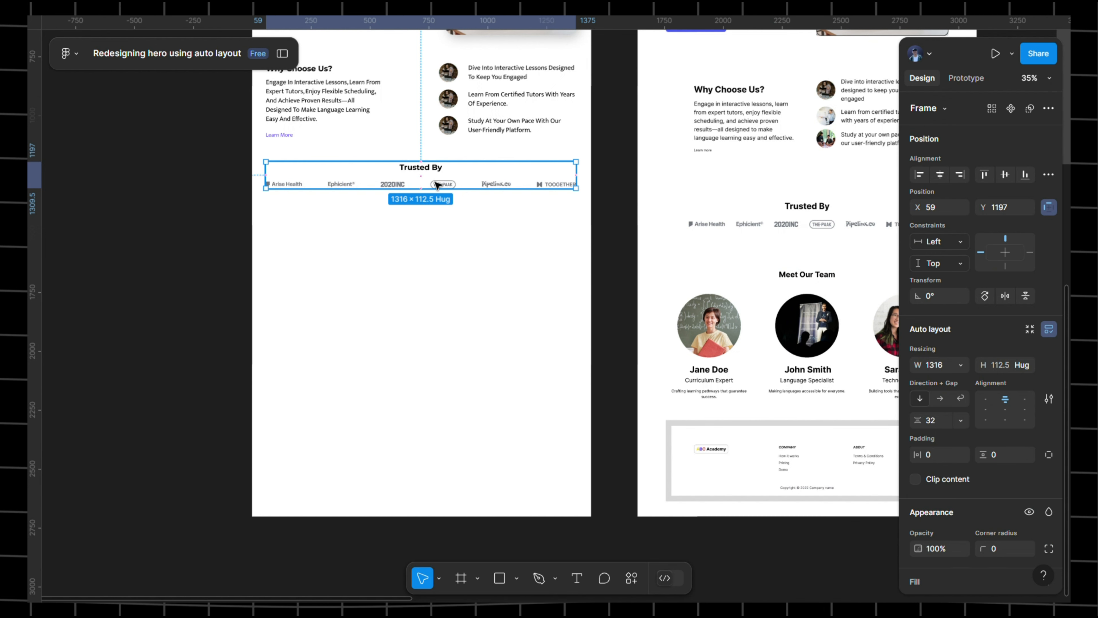
- Create a text layer below the logos and paste 'Meet Our Team' into it
{"action": "key", "text": "t"}
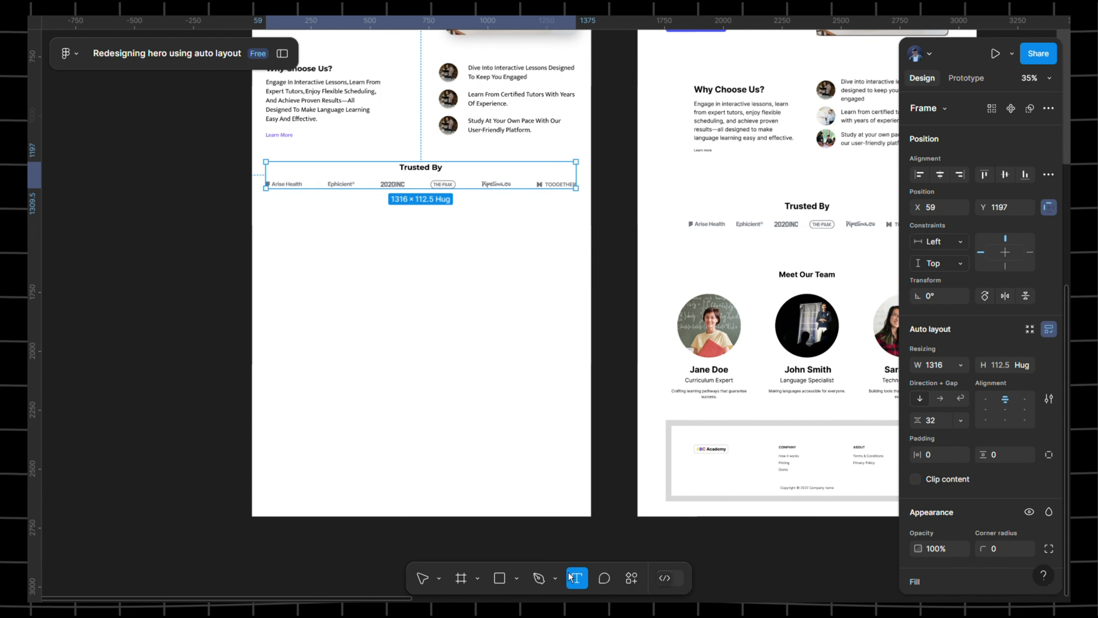
{"action": "scroll", "coordinate": [388, 302], "scroll_direction": "up", "scroll_amount": 5}
{"action": "left_click", "coordinate": [459, 218]}
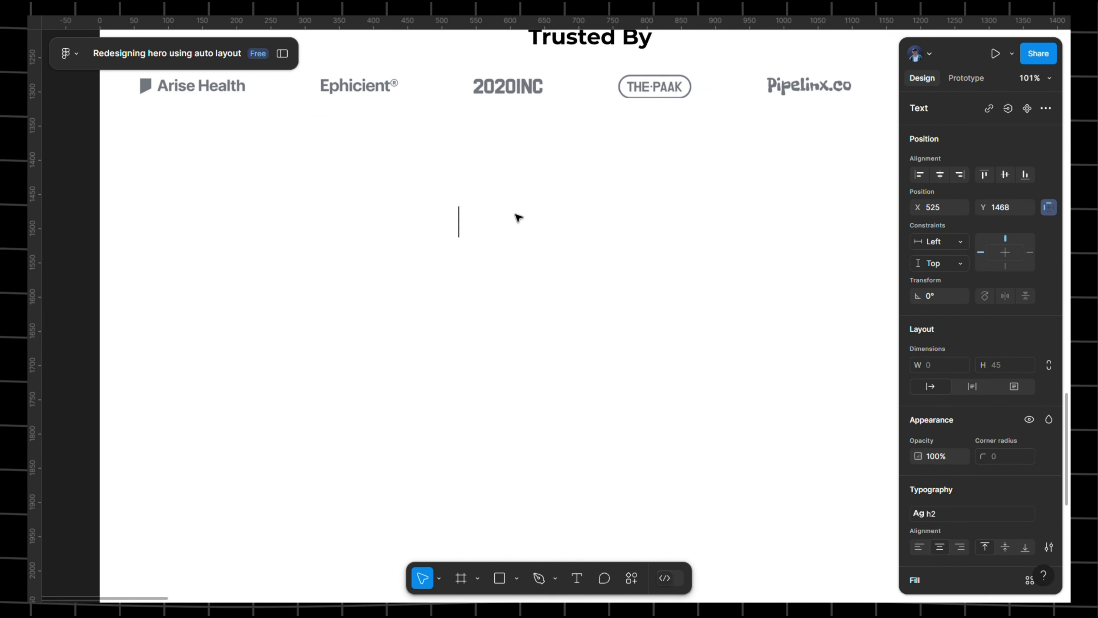
{"action": "key", "text": "ctrl+v"}
{"action": "triple_click", "coordinate": [498, 234]}
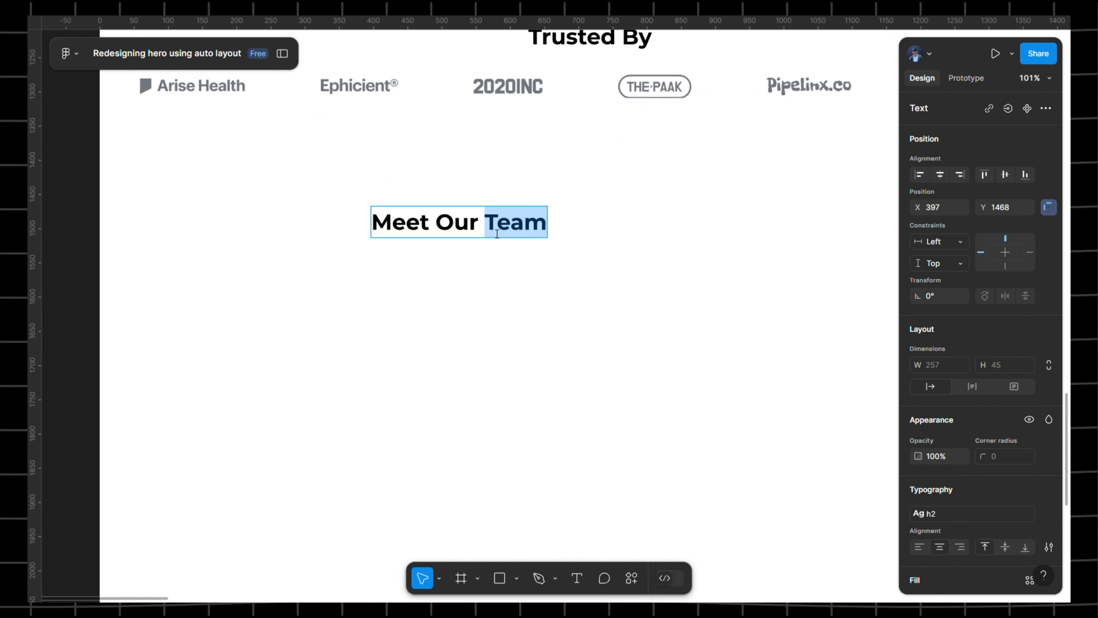
- Apply the h2 text style to Meet Our Team and drag it to centre under the logos
{"action": "scroll", "coordinate": [735, 329], "scroll_direction": "down", "scroll_amount": 1}
{"action": "scroll", "coordinate": [1042, 429], "scroll_direction": "down", "scroll_amount": 4}
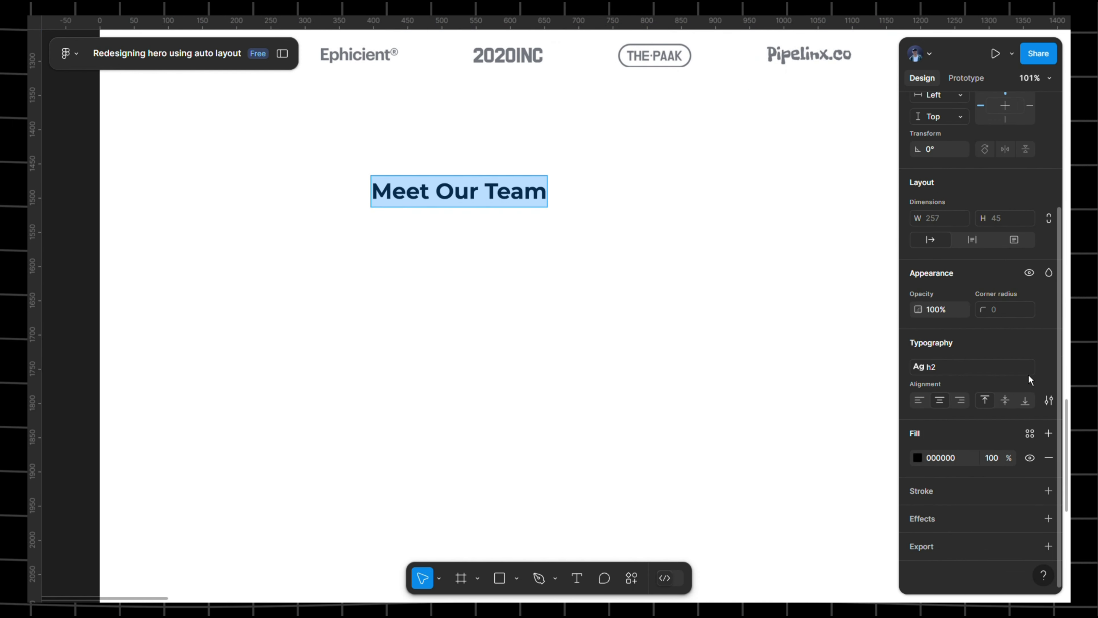
{"action": "left_click", "coordinate": [1002, 369]}
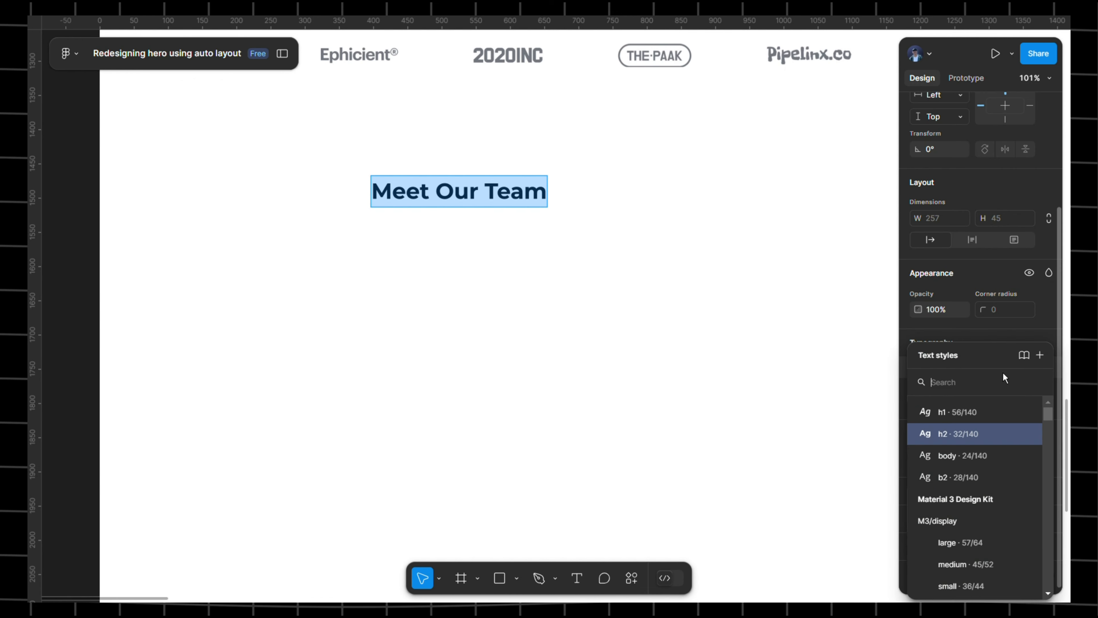
{"action": "left_click", "coordinate": [986, 432]}
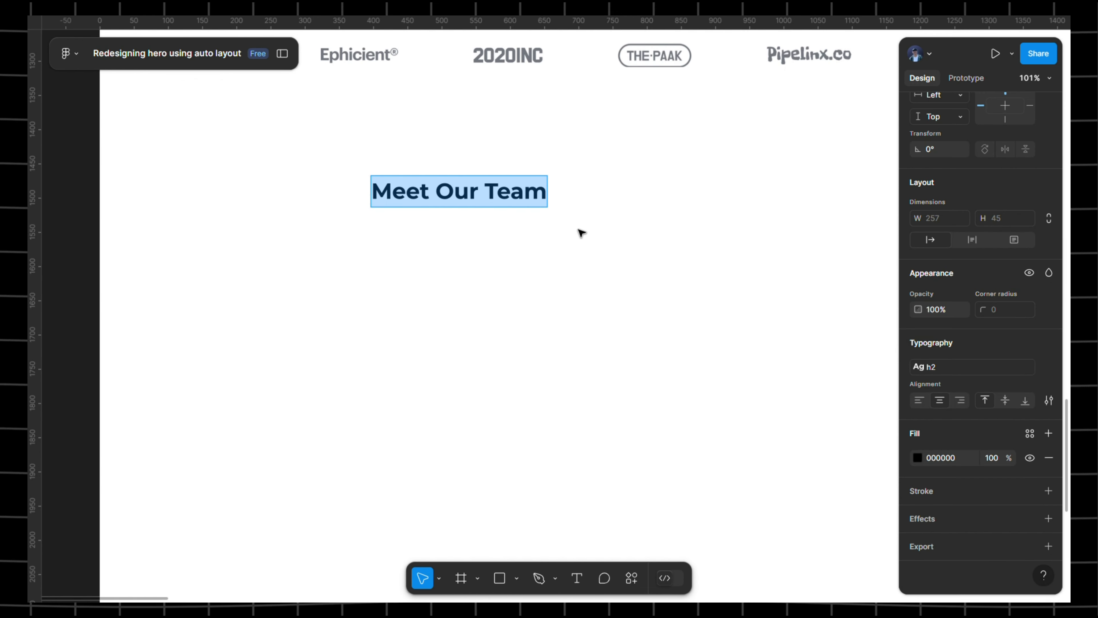
{"action": "scroll", "coordinate": [571, 233], "scroll_direction": "down", "scroll_amount": 5}
{"action": "scroll", "coordinate": [561, 228], "scroll_direction": "right", "scroll_amount": 1}
{"action": "left_click_drag", "start_coordinate": [454, 214], "coordinate": [510, 202]}
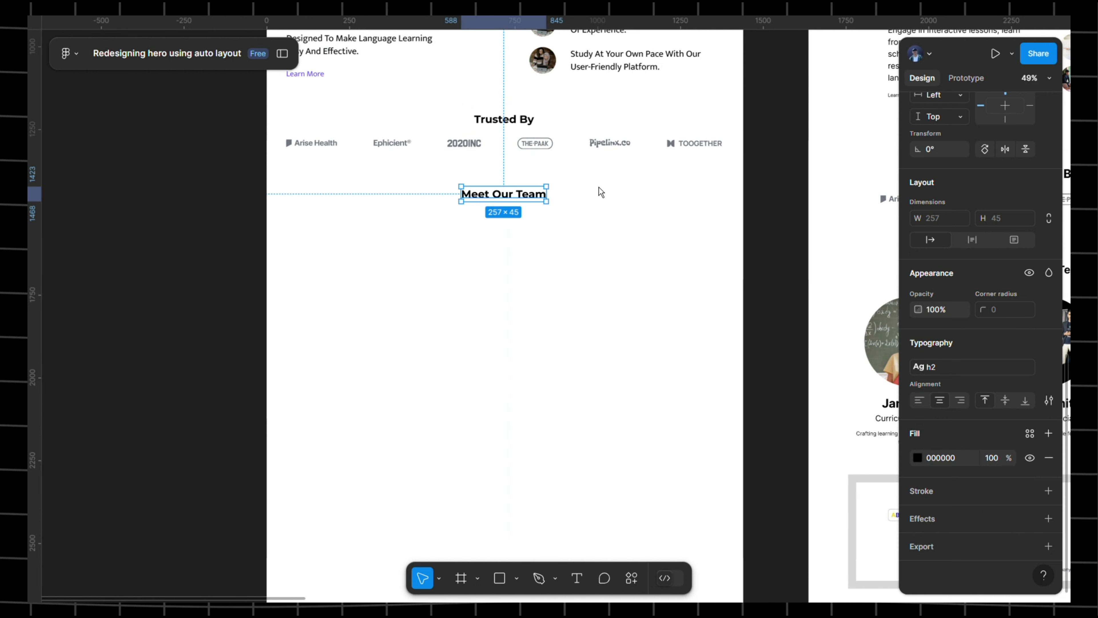
- Nudge Meet Our Team into centre, then inspect the reference card photo's 270×270 size
{"action": "left_click", "coordinate": [601, 189]}
{"action": "left_click_drag", "start_coordinate": [755, 195], "coordinate": [458, 134]}
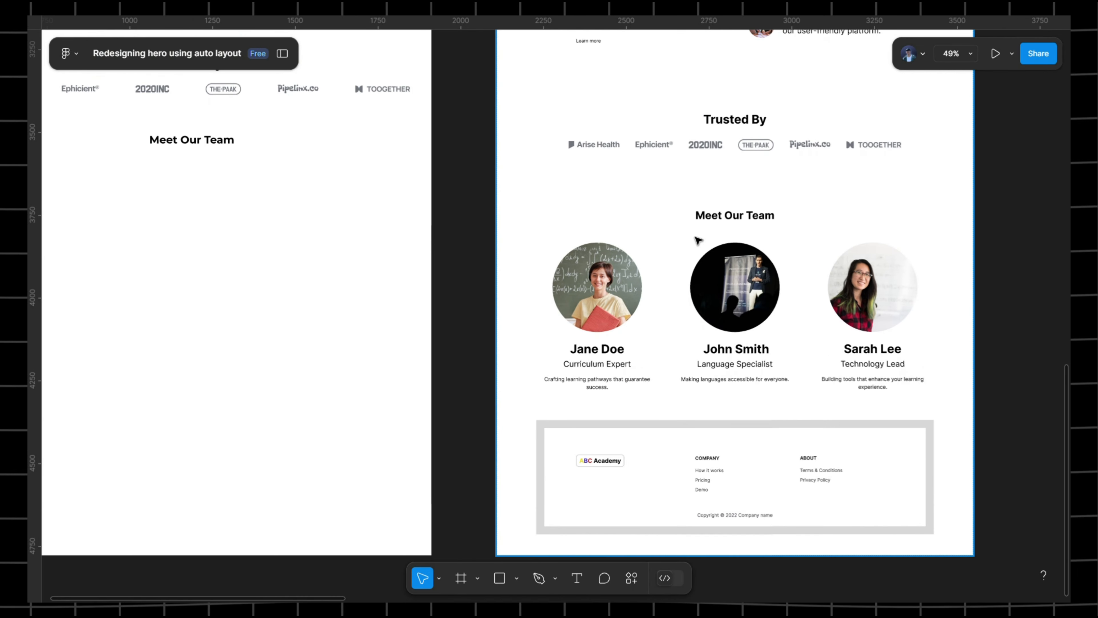
{"action": "double_click", "coordinate": [599, 297]}
{"action": "double_click", "coordinate": [598, 298]}
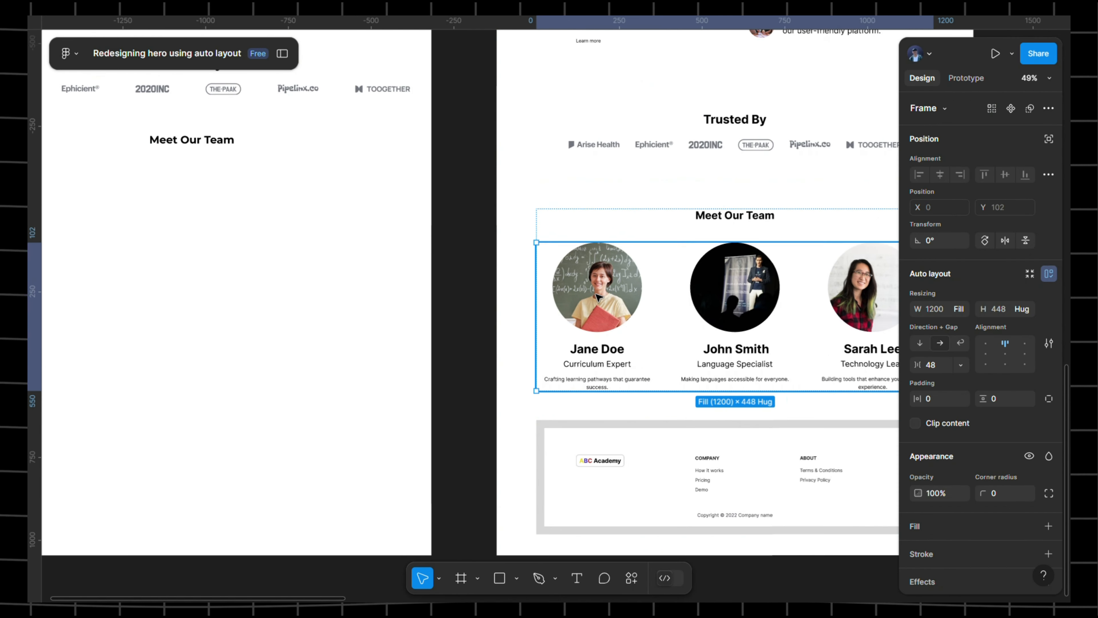
{"action": "double_click", "coordinate": [598, 298]}
{"action": "double_click", "coordinate": [598, 297]}
{"action": "double_click", "coordinate": [598, 298]}
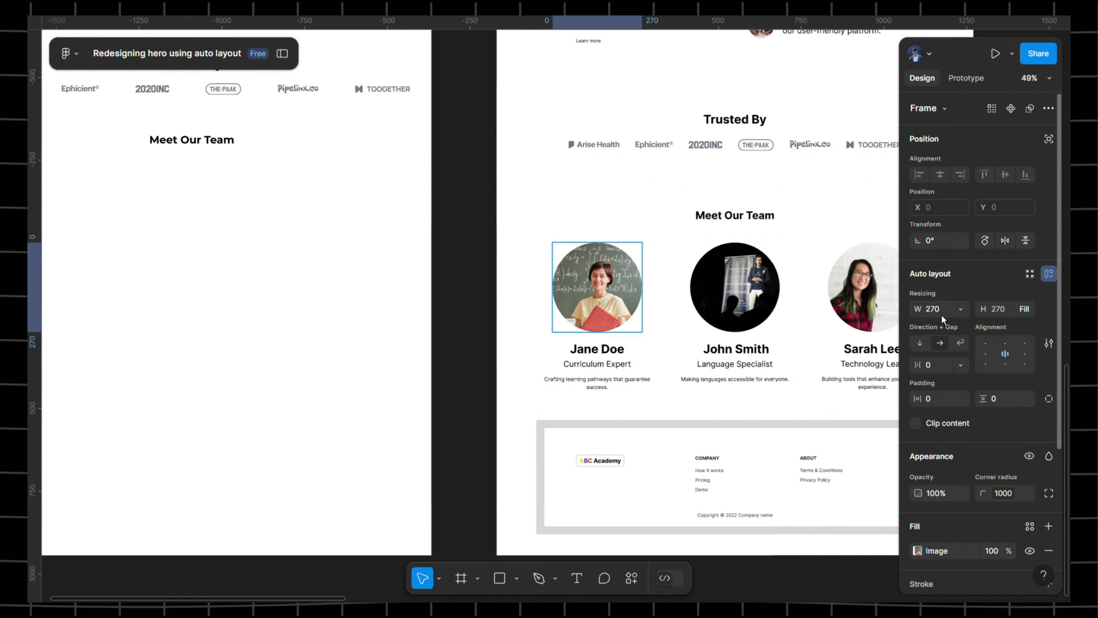
- Pan back to the redesigned page and pick the shape tool for the photo placeholder
{"action": "left_click_drag", "start_coordinate": [537, 276], "coordinate": [755, 281]}
{"action": "scroll", "coordinate": [380, 373], "scroll_direction": "left", "scroll_amount": 5}
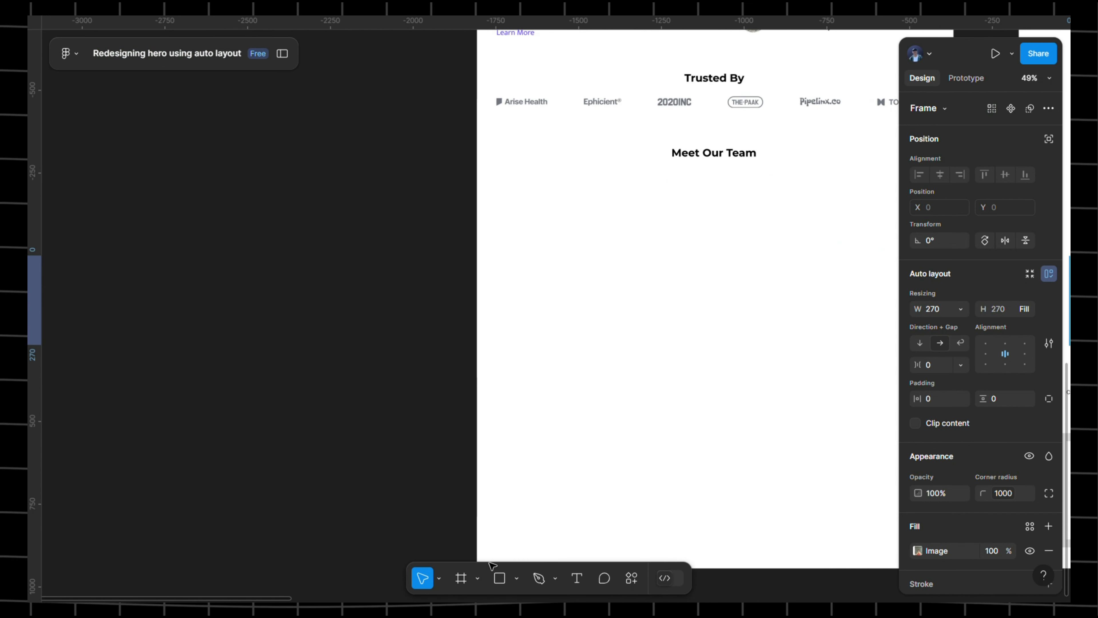
{"action": "key", "text": "r"}
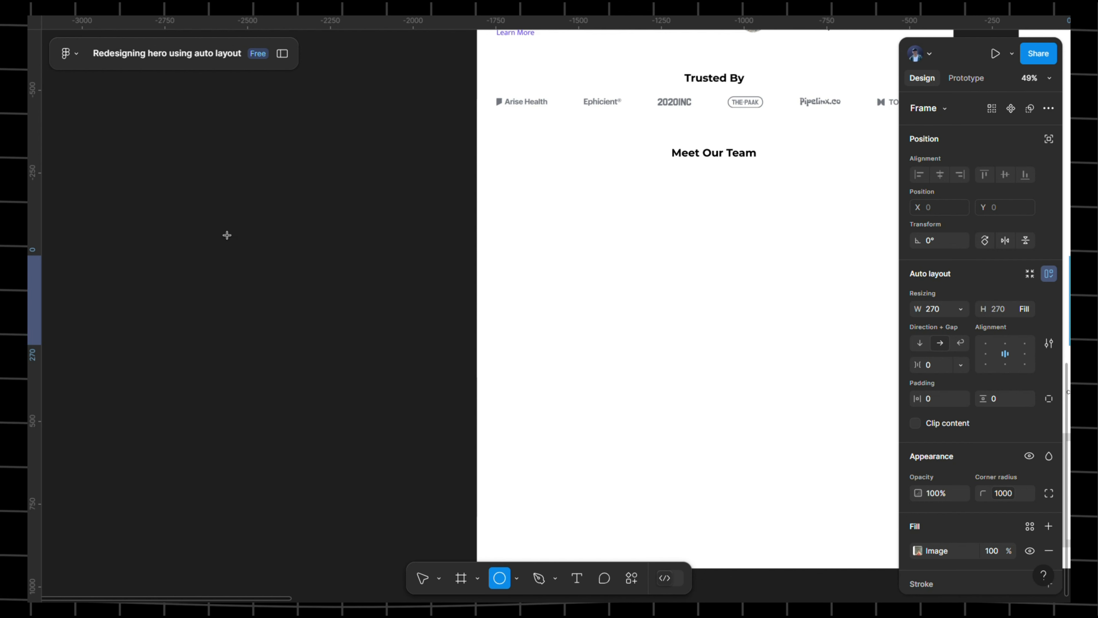
- Draw a grey circle and set its width to 270 with proportions locked
{"action": "left_click_drag", "start_coordinate": [216, 224], "coordinate": [346, 360]}
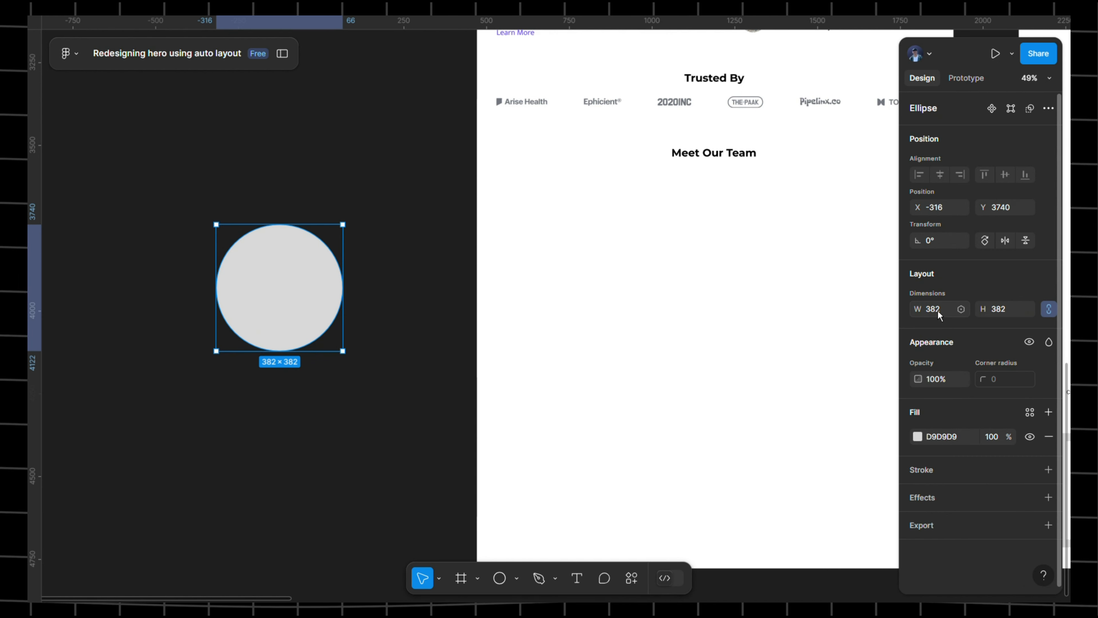
{"action": "left_click", "coordinate": [961, 309]}
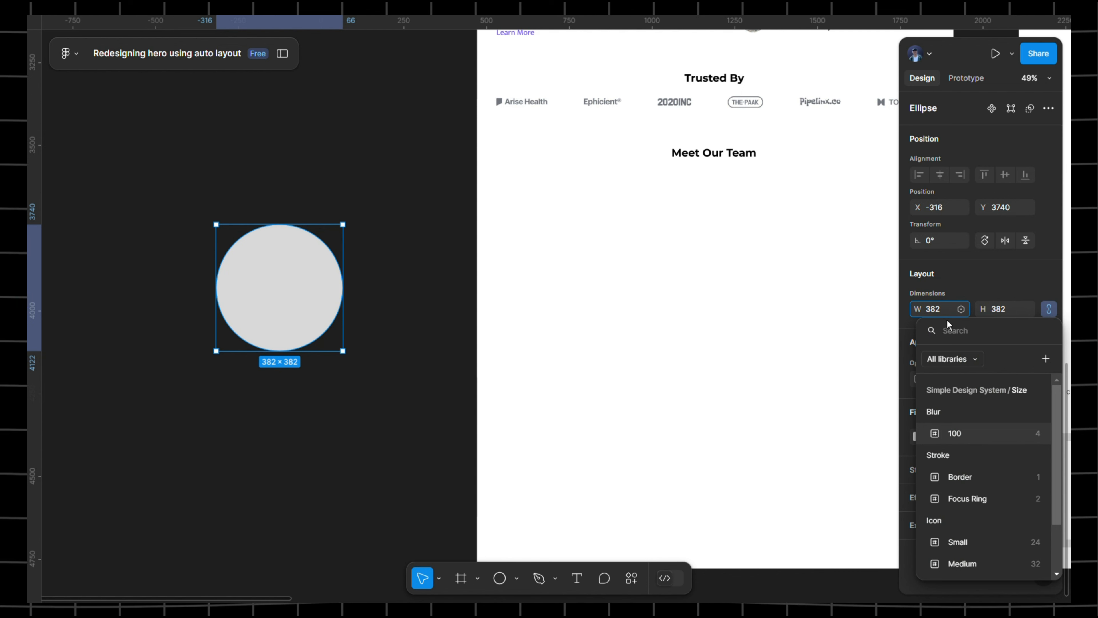
{"action": "left_click", "coordinate": [886, 350]}
{"action": "left_click", "coordinate": [947, 313]}
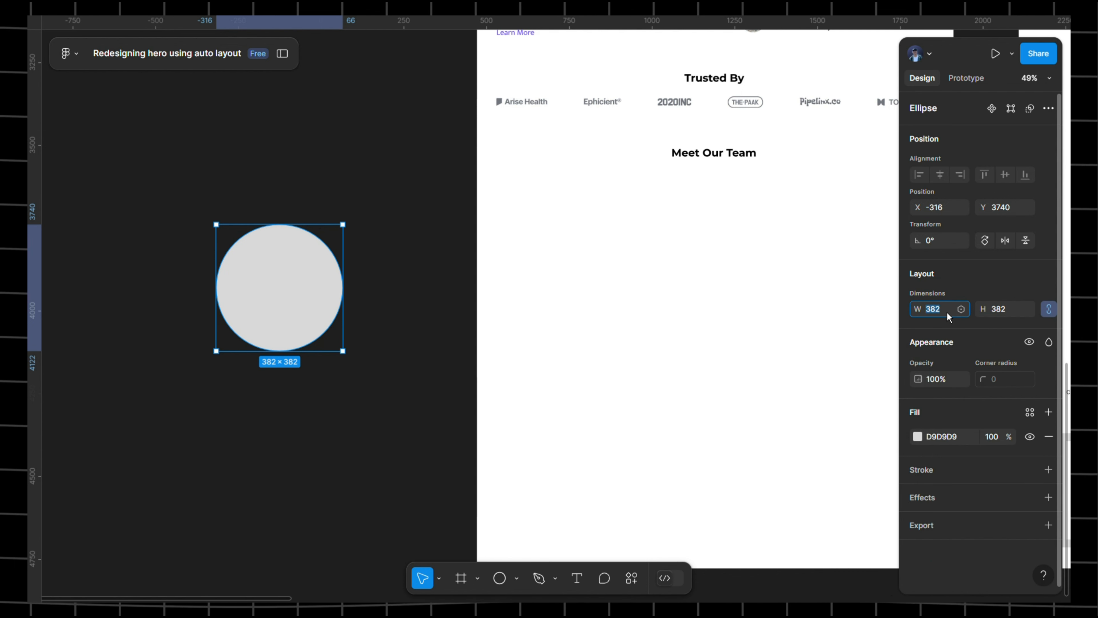
{"action": "type", "text": "287"}
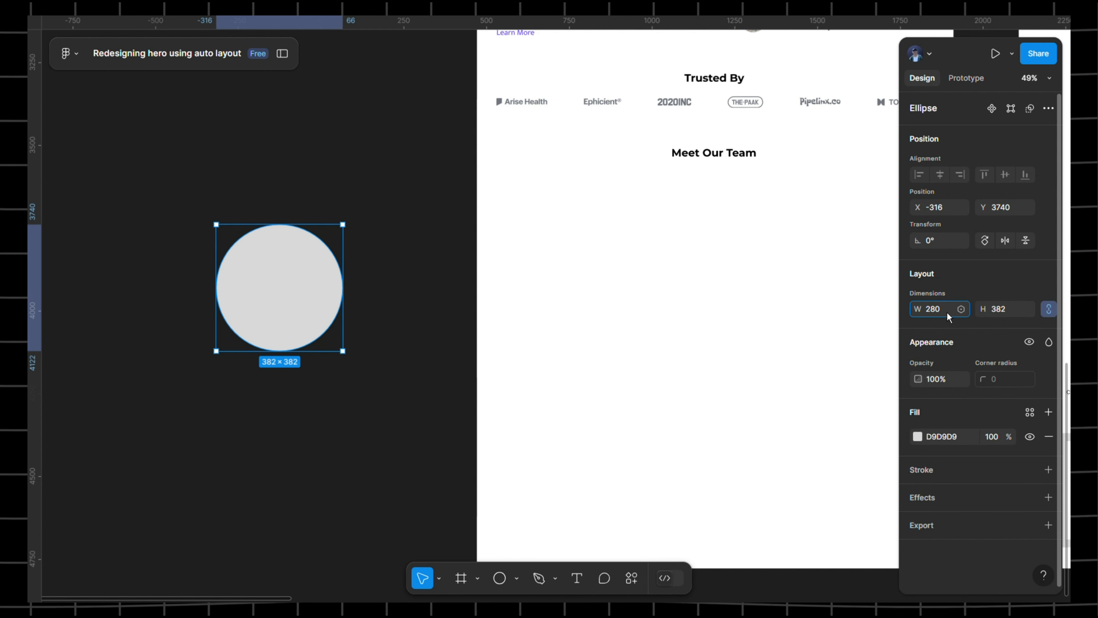
{"action": "type", "text": "0"}
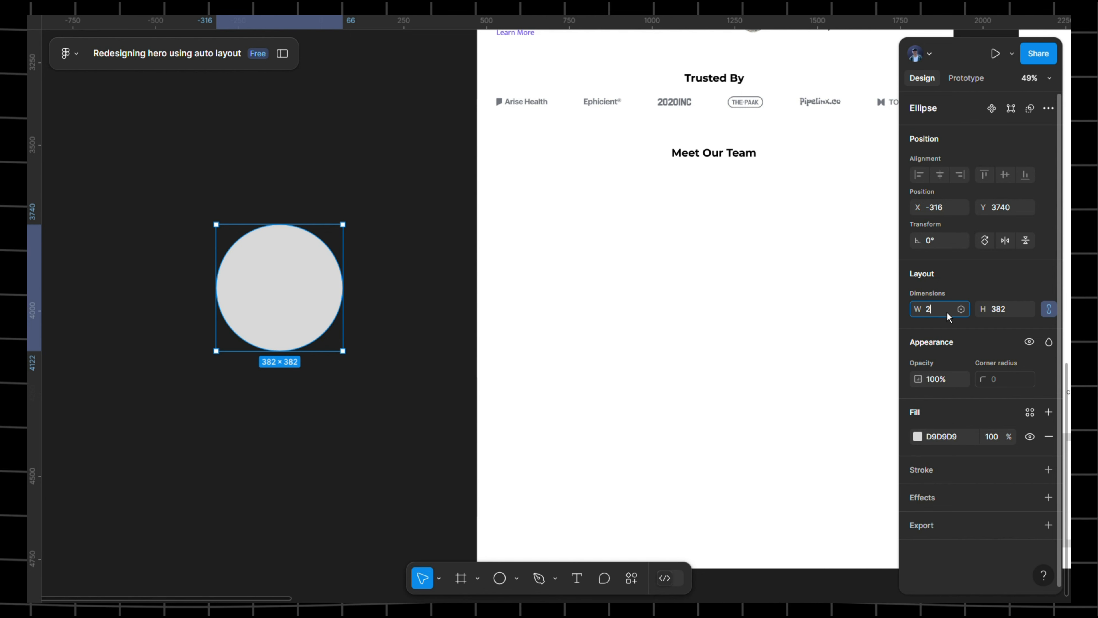
{"action": "key", "text": "Return"}
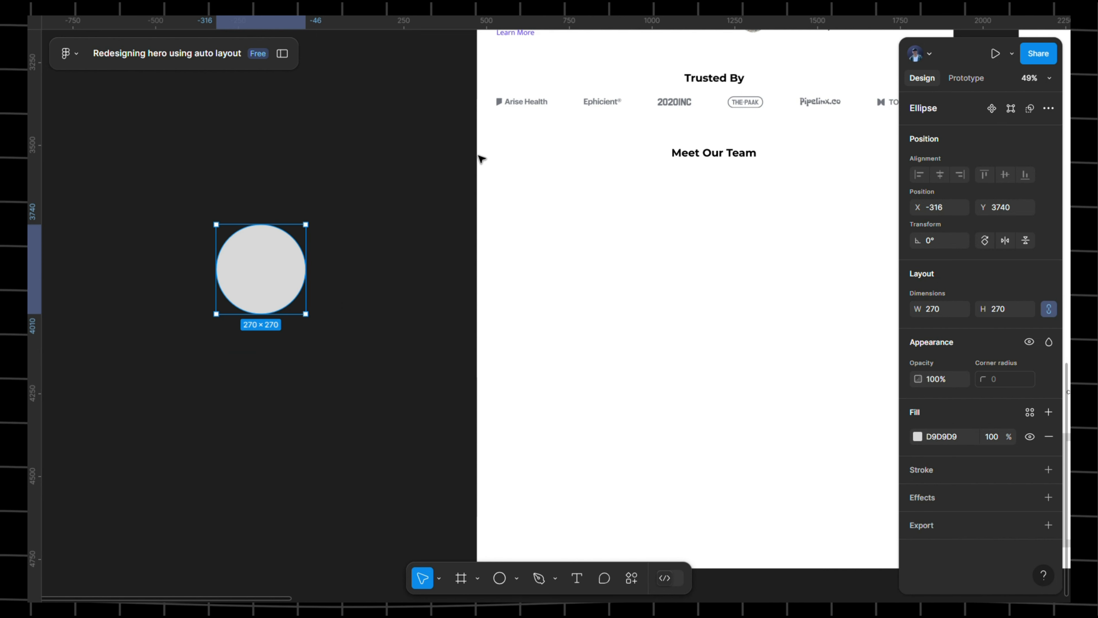
- Move the 270×270 circle into the page below Meet Our Team, at X 110, Y 1599
{"action": "left_click", "coordinate": [473, 166]}
{"action": "left_click_drag", "start_coordinate": [473, 166], "coordinate": [70, 129]}
{"action": "left_click_drag", "start_coordinate": [270, 127], "coordinate": [556, 143]}
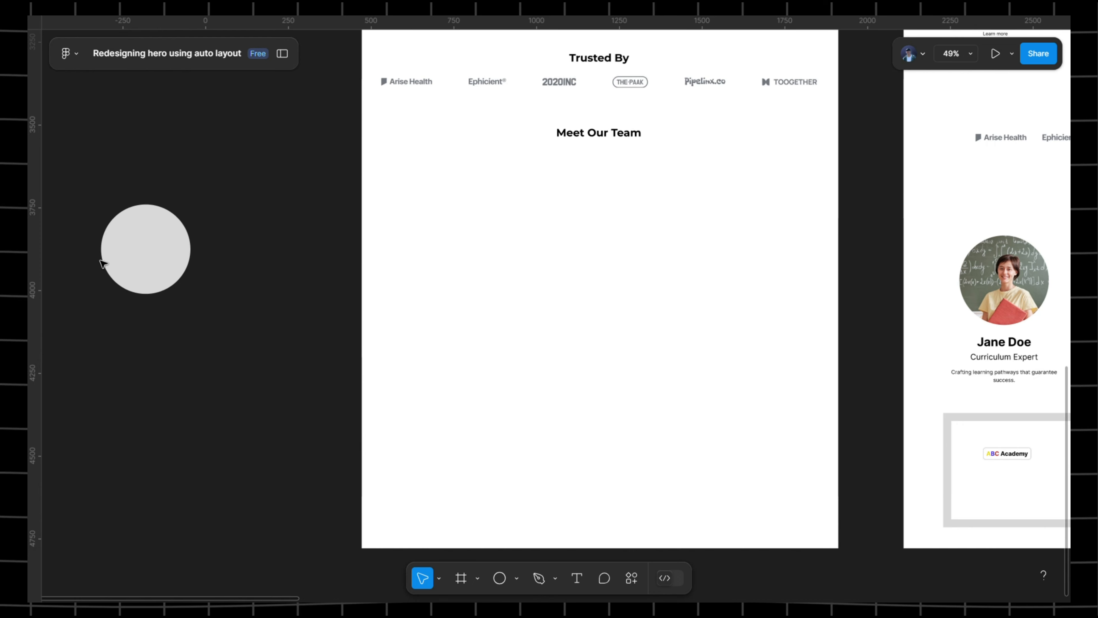
{"action": "left_click", "coordinate": [143, 263]}
{"action": "left_click_drag", "start_coordinate": [145, 265], "coordinate": [467, 235]}
{"action": "left_click", "coordinate": [521, 239]}
{"action": "scroll", "coordinate": [633, 213], "scroll_direction": "right", "scroll_amount": 5}
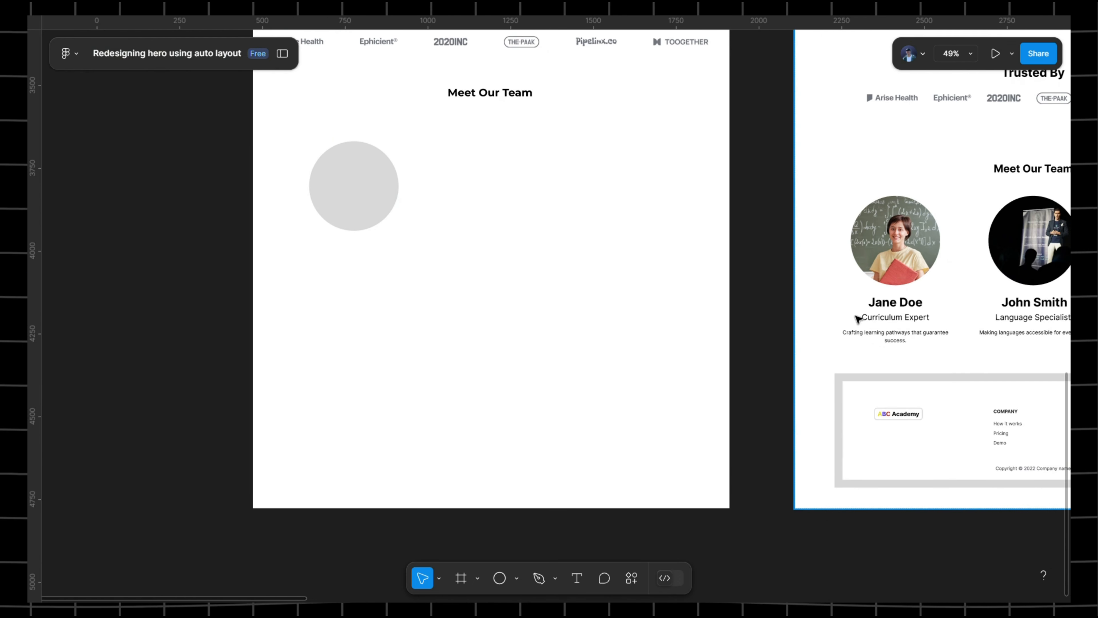
{"action": "scroll", "coordinate": [894, 320], "scroll_direction": "up", "scroll_amount": 5}
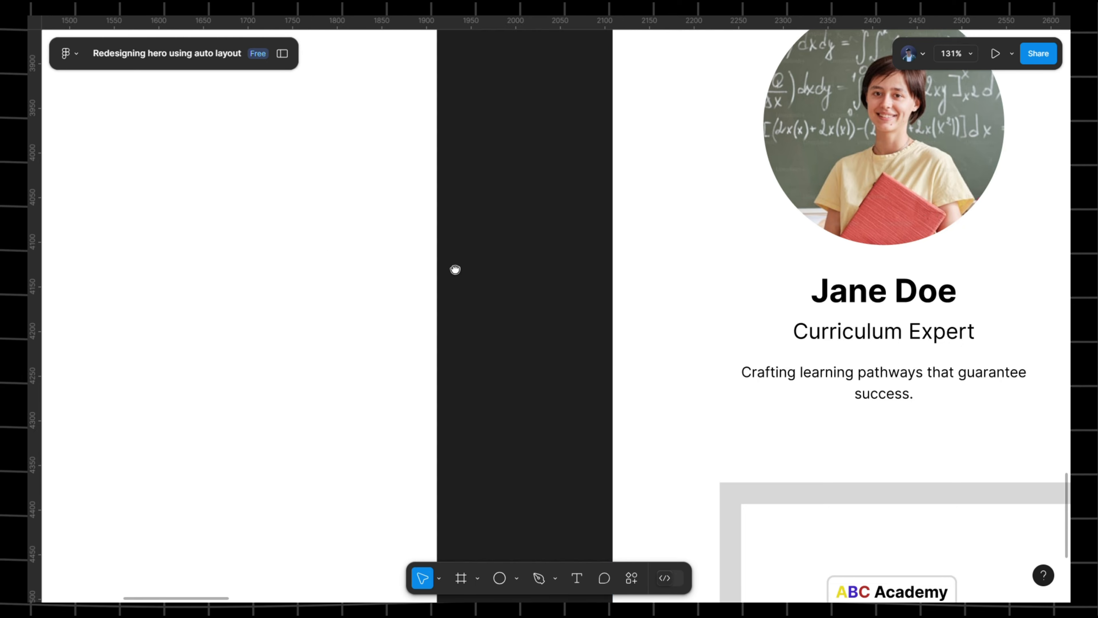
{"action": "scroll", "coordinate": [454, 270], "scroll_direction": "left", "scroll_amount": 15}
- Add a text line with the team member's full name and place it under the circle
{"action": "key", "text": "t"}
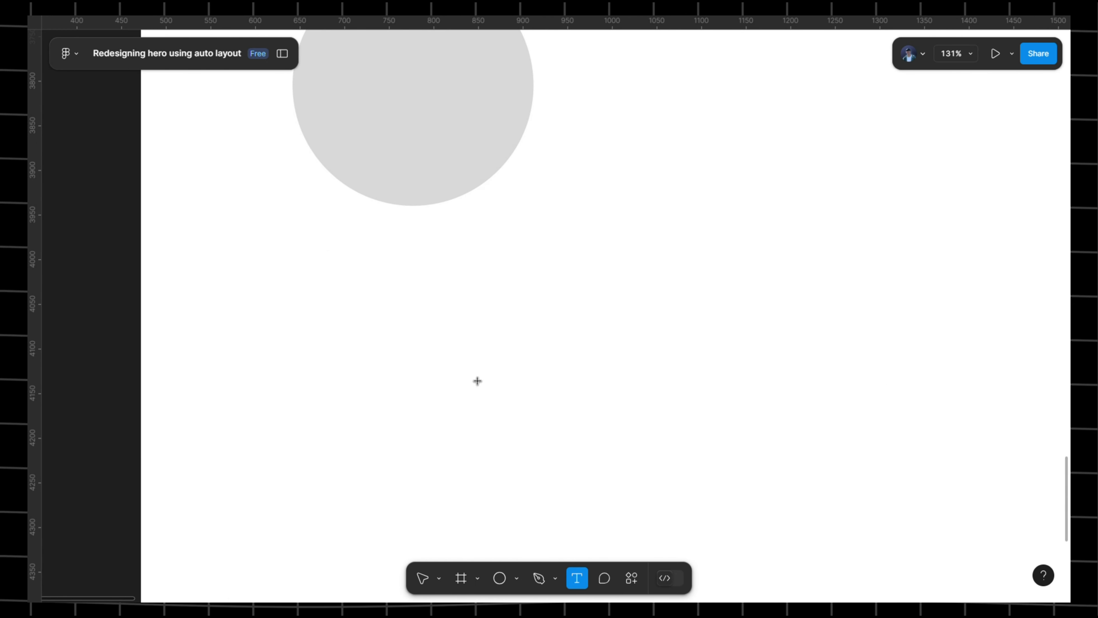
{"action": "left_click", "coordinate": [346, 251]}
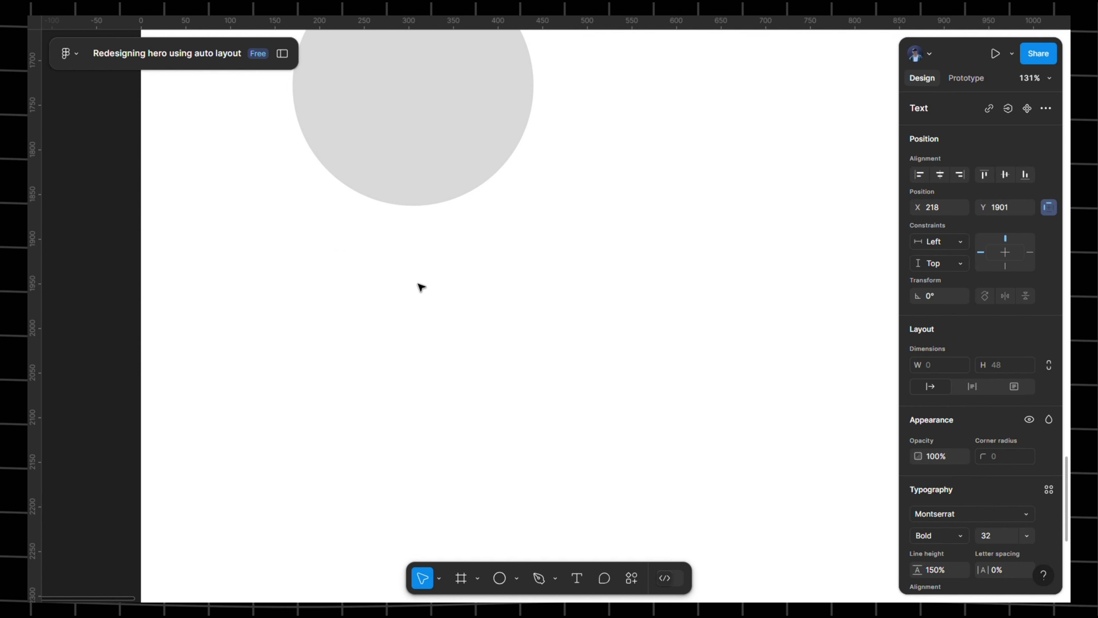
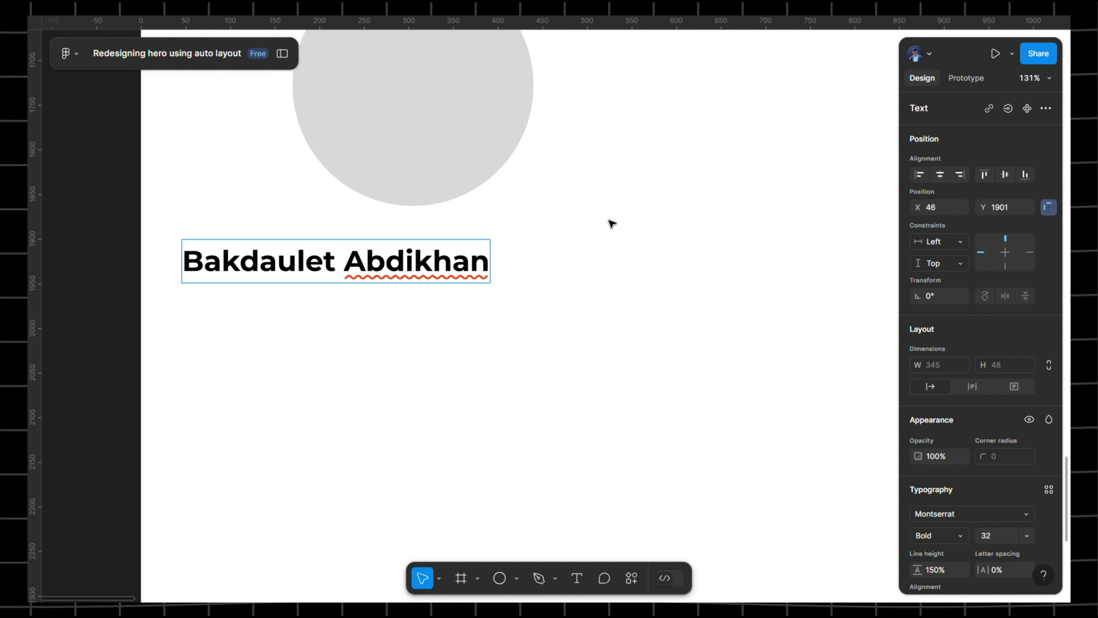
{"action": "key", "text": "Escape"}
{"action": "left_click_drag", "start_coordinate": [331, 270], "coordinate": [409, 307]}
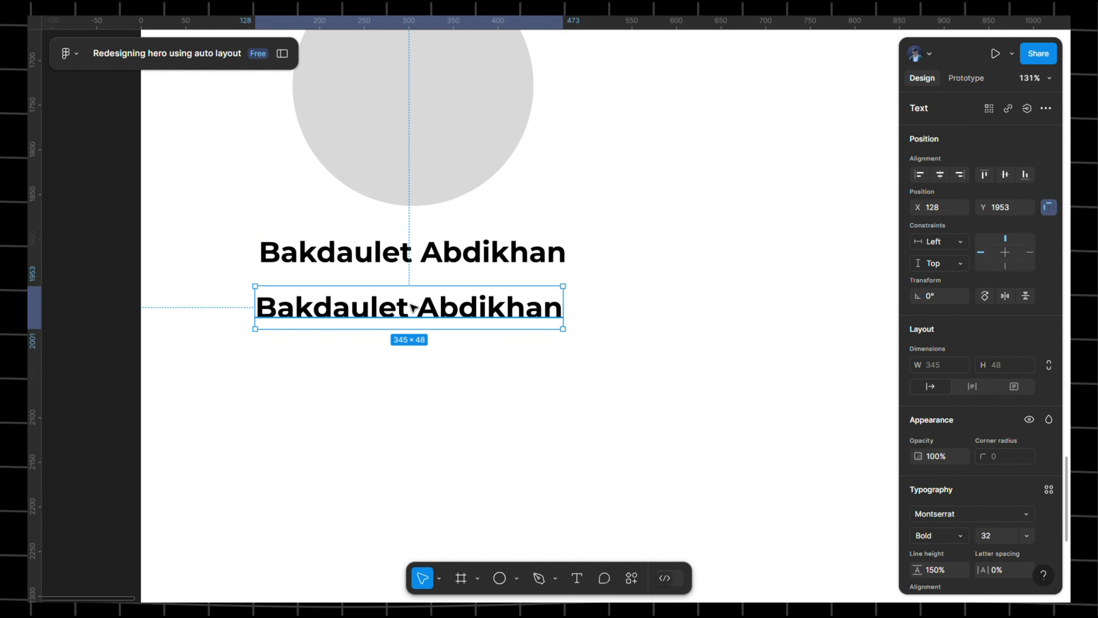
- Retype the duplicated name line as 'Math Teacher'
{"action": "double_click", "coordinate": [413, 307]}
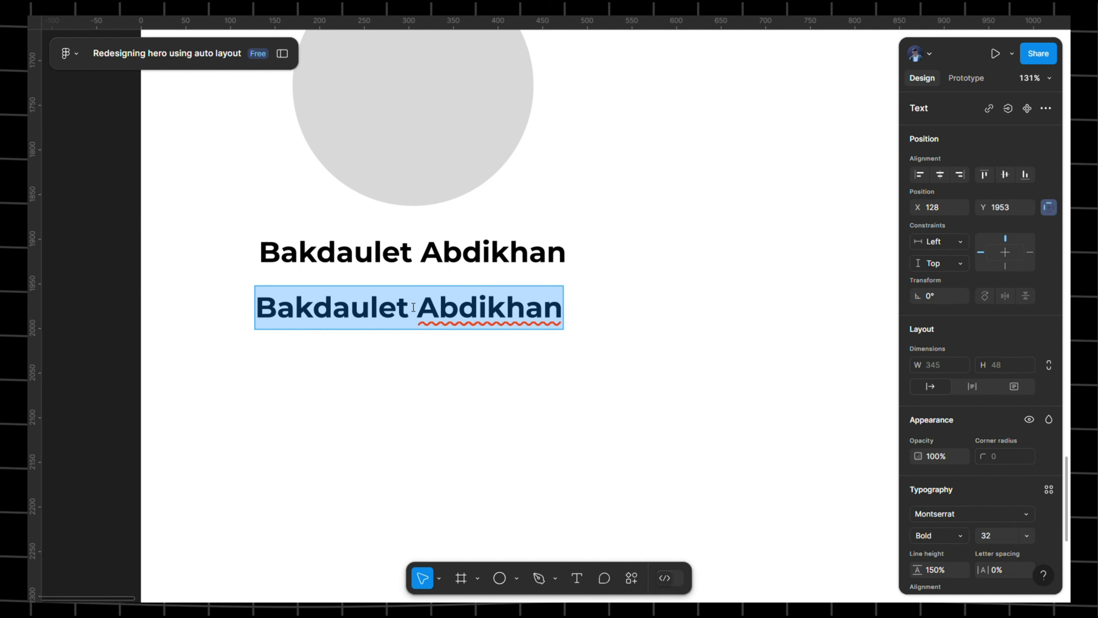
{"action": "type", "text": "Mathe"}
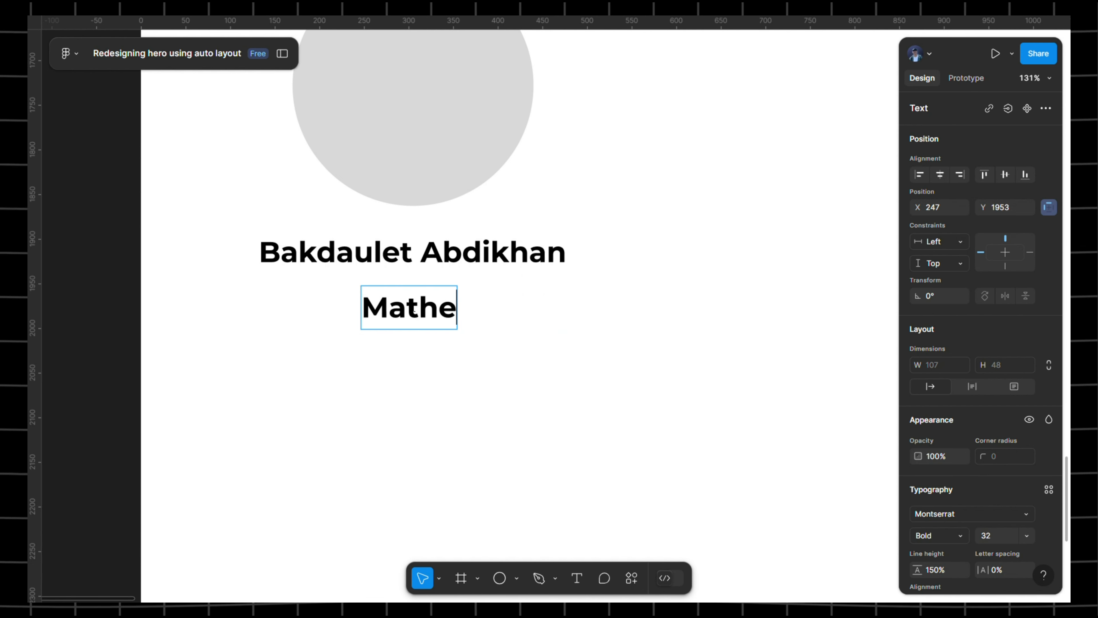
{"action": "key", "text": "BackSpace"}
{"action": "type", "text": "TEa=="}
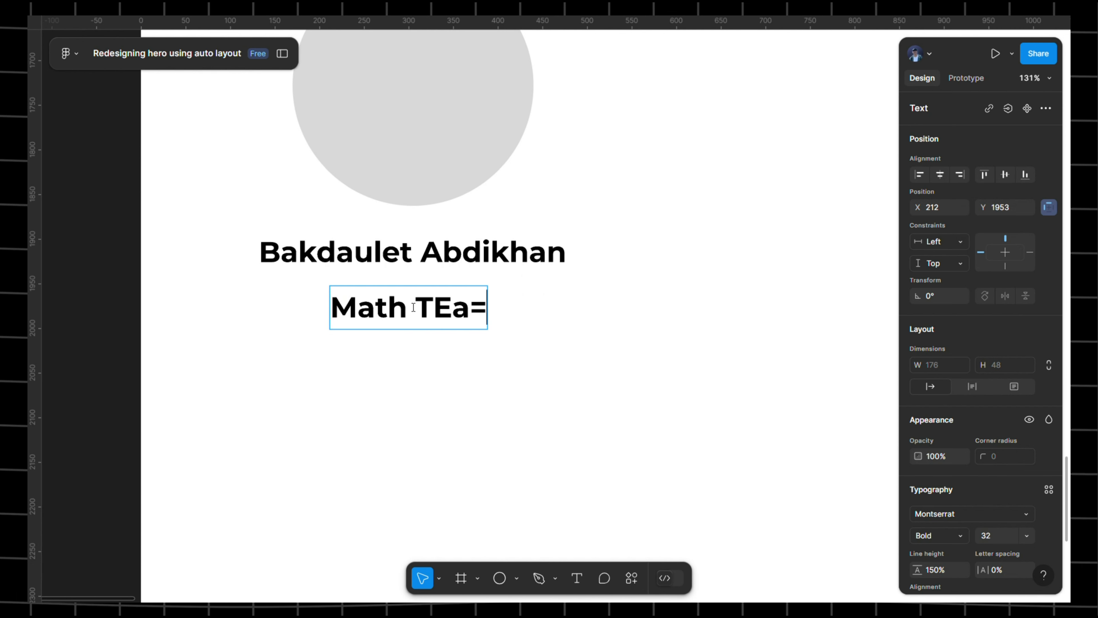
{"action": "key", "text": "BackSpace"}
{"action": "key", "text": "BackSpace"}
{"action": "key", "text": "BackSpace"}
{"action": "key", "text": "BackSpace"}
{"action": "type", "text": "ea"}
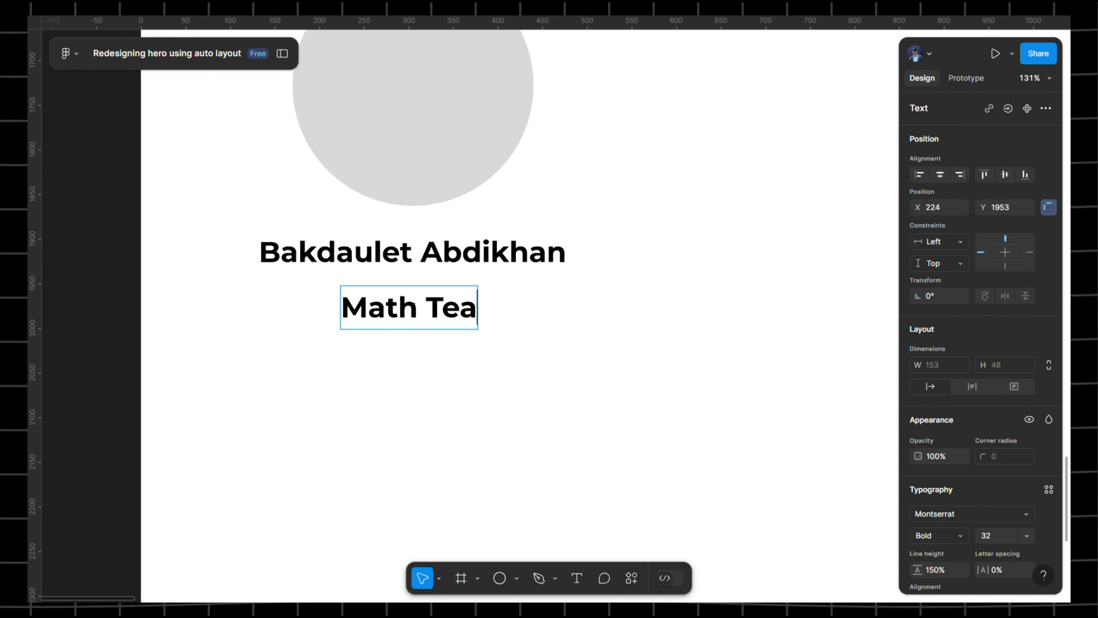
{"action": "type", "text": "cher"}
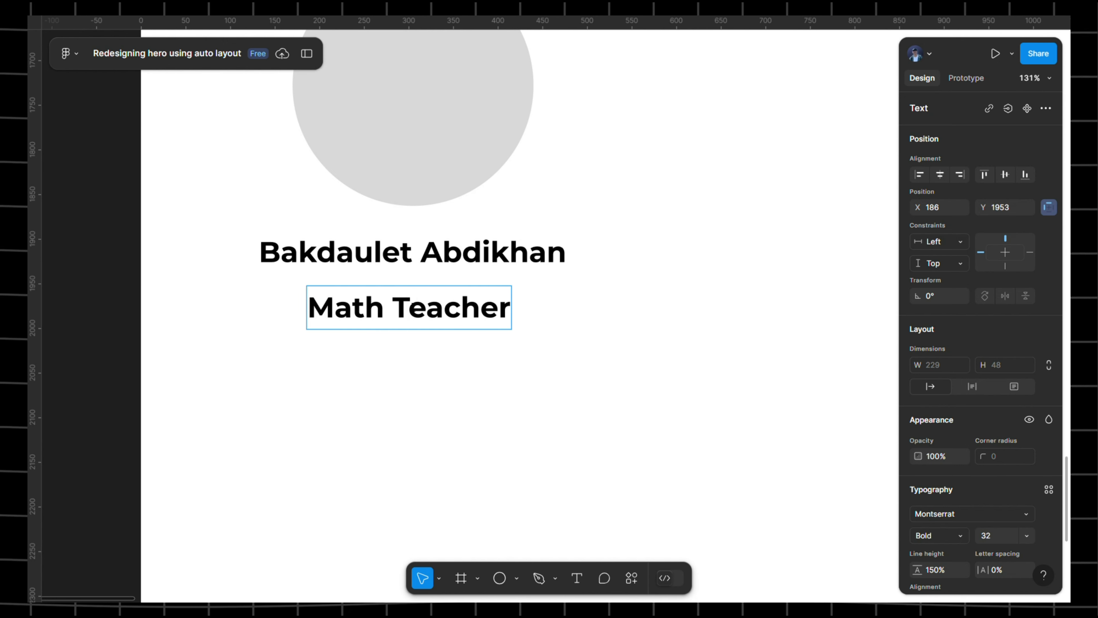
{"action": "key", "text": "Escape"}
- Reposition 'Math Teacher' and duplicate it, editing the copy below
{"action": "left_click_drag", "start_coordinate": [649, 308], "coordinate": [633, 284]}
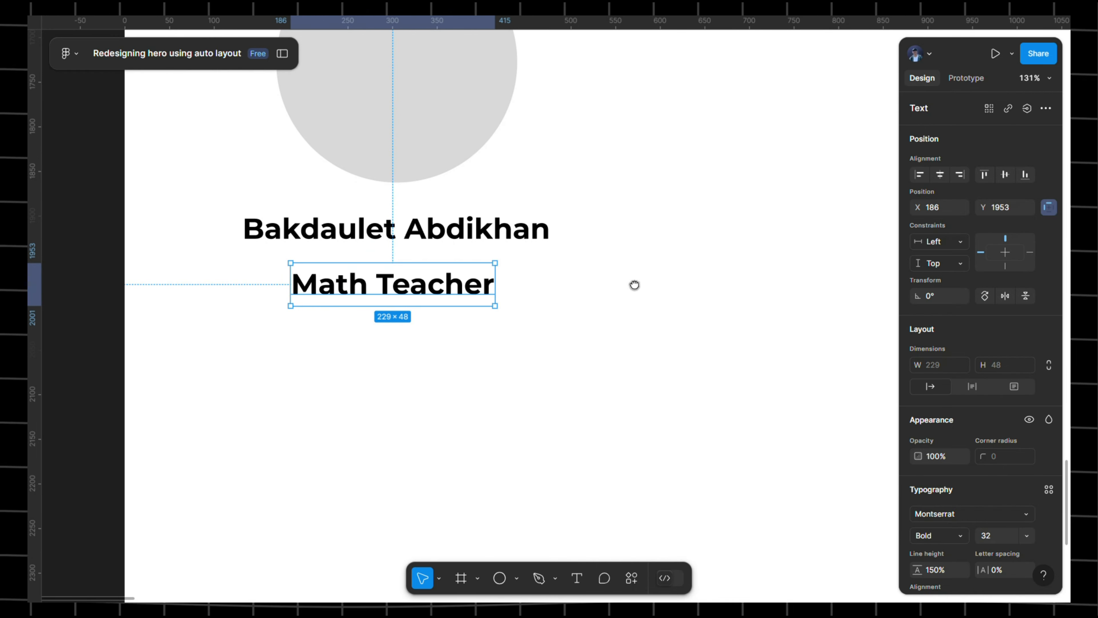
{"action": "key", "text": "ctrl+d"}
{"action": "double_click", "coordinate": [443, 359]}
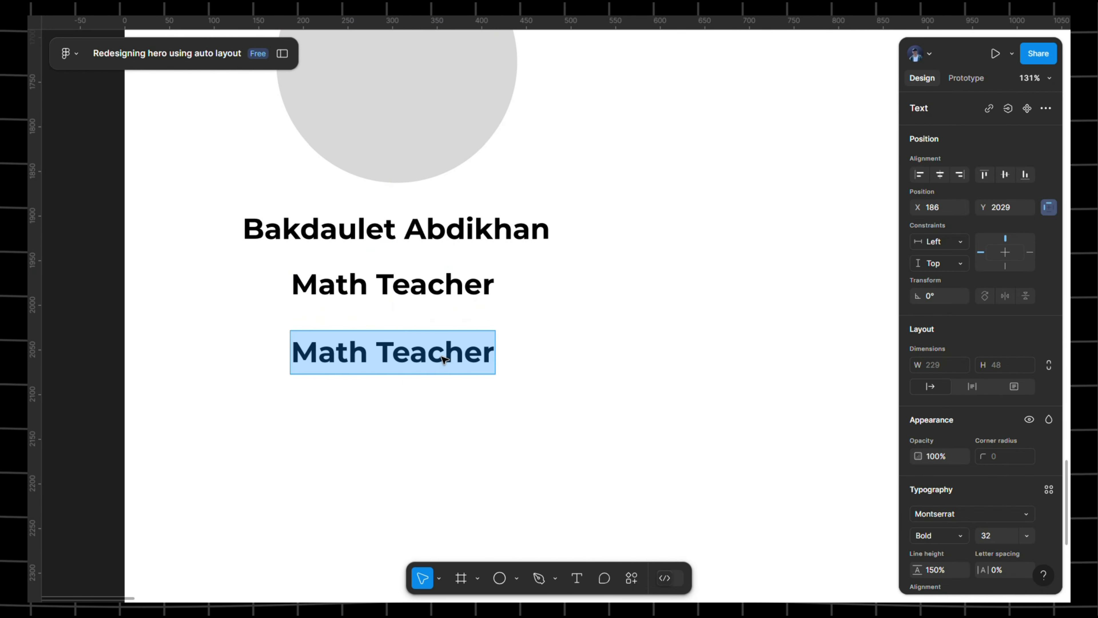
- Copy the description text from the original first team card
{"action": "scroll", "coordinate": [443, 357], "scroll_direction": "down", "scroll_amount": 5}
{"action": "left_click_drag", "start_coordinate": [731, 314], "coordinate": [299, 315]}
{"action": "scroll", "coordinate": [470, 386], "scroll_direction": "up", "scroll_amount": 5}
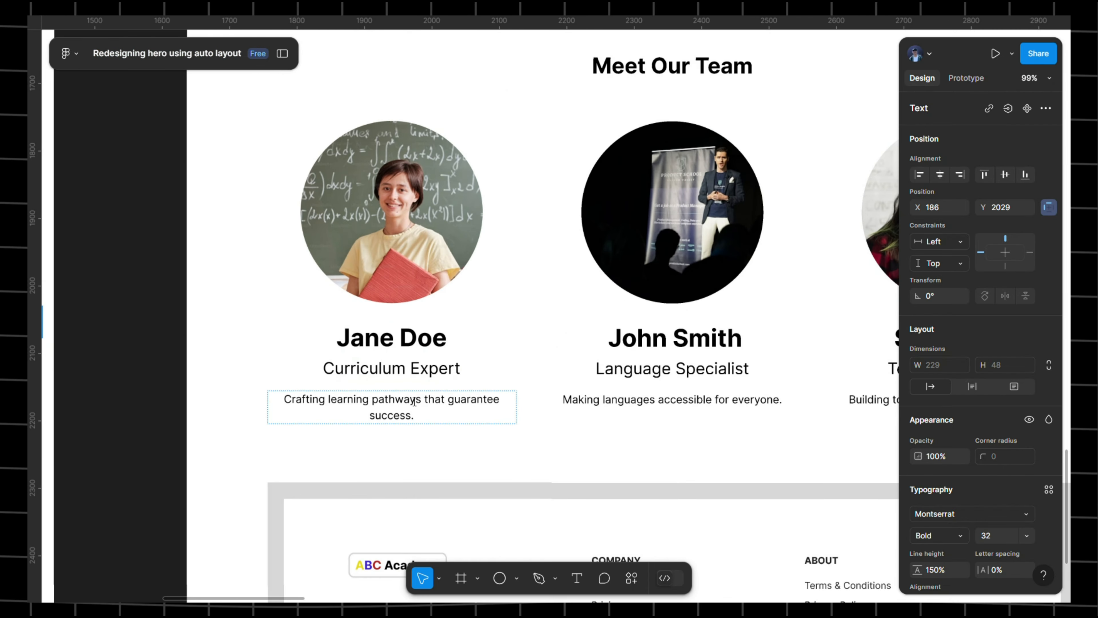
{"action": "double_click", "coordinate": [399, 407]}
{"action": "left_click", "coordinate": [398, 409]}
{"action": "key", "text": "ctrl+c"}
- Replace the duplicate Math Teacher text with 'Crafting learning pathways that guarantee success.'
{"action": "left_click_drag", "start_coordinate": [233, 372], "coordinate": [1001, 311]}
{"action": "left_click_drag", "start_coordinate": [388, 329], "coordinate": [671, 289]}
{"action": "double_click", "coordinate": [469, 195]}
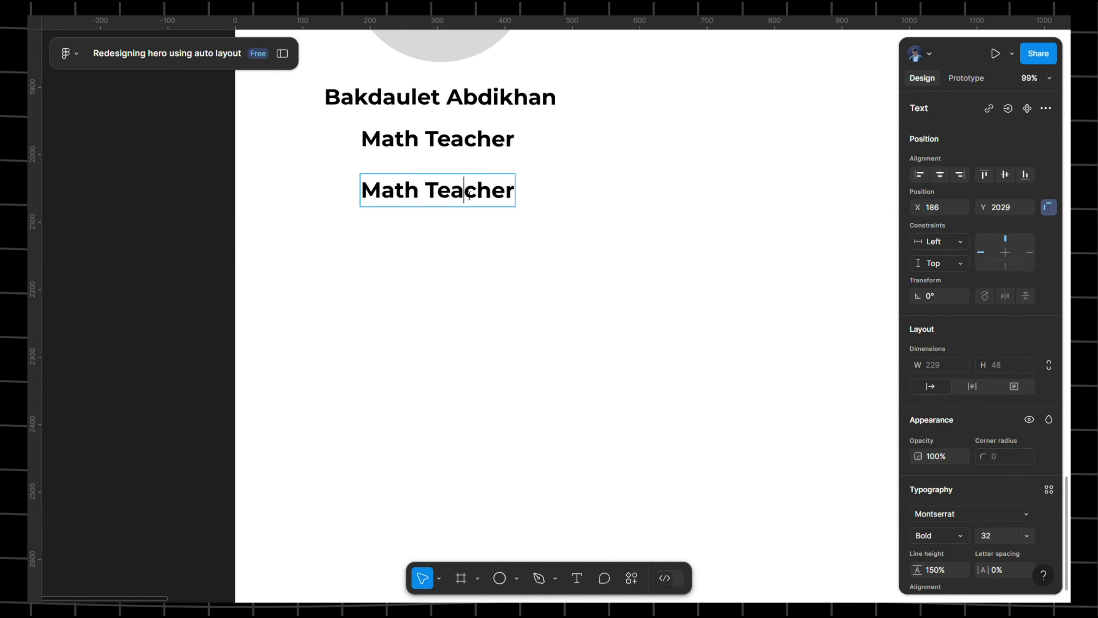
{"action": "key", "text": "ctrl+a"}
{"action": "key", "text": "ctrl+v"}
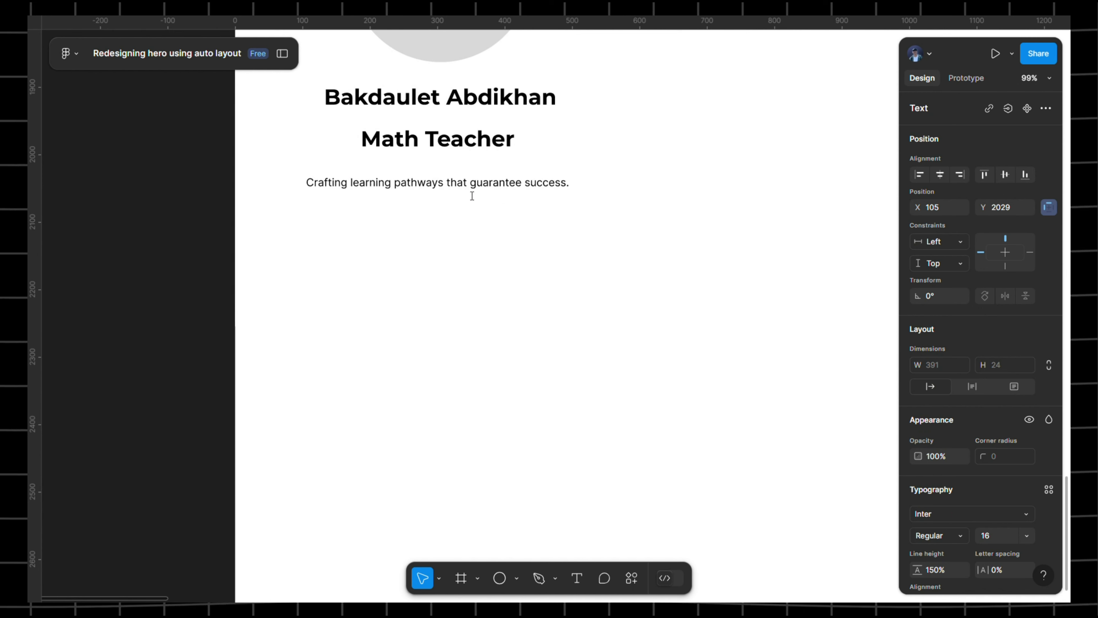
{"action": "left_click", "coordinate": [601, 181]}
{"action": "left_click", "coordinate": [579, 145]}
- Pan across the canvas to compare the new card with the original team frame
{"action": "left_click_drag", "start_coordinate": [452, 144], "coordinate": [460, 225]}
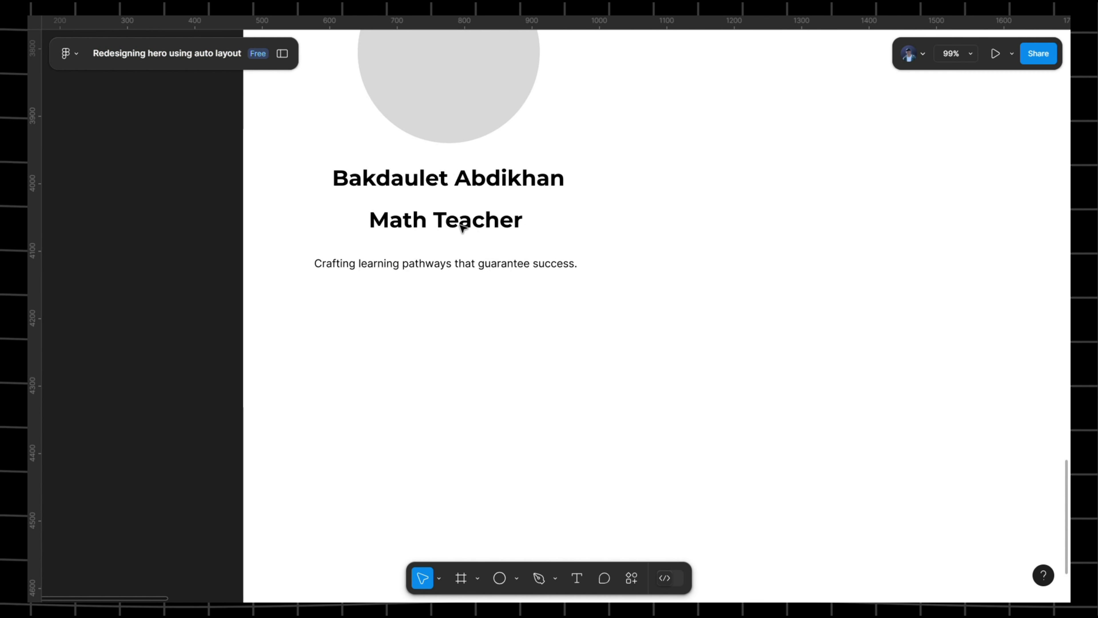
{"action": "scroll", "coordinate": [582, 222], "scroll_direction": "down", "scroll_amount": 5}
{"action": "scroll", "coordinate": [612, 216], "scroll_direction": "right", "scroll_amount": 5}
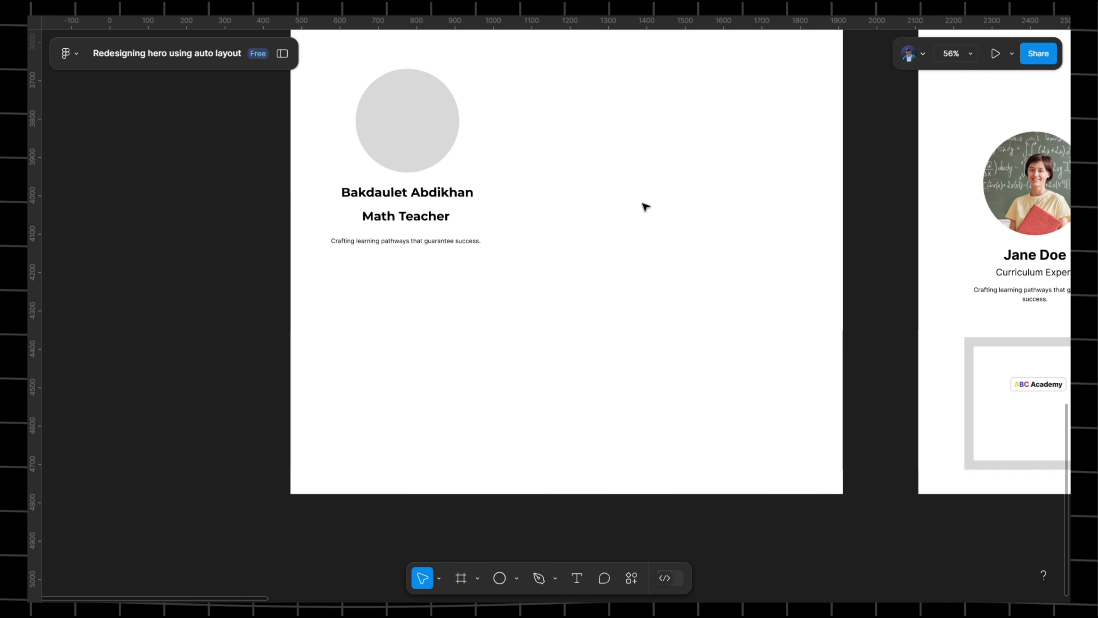
{"action": "left_click_drag", "start_coordinate": [627, 218], "coordinate": [441, 228]}
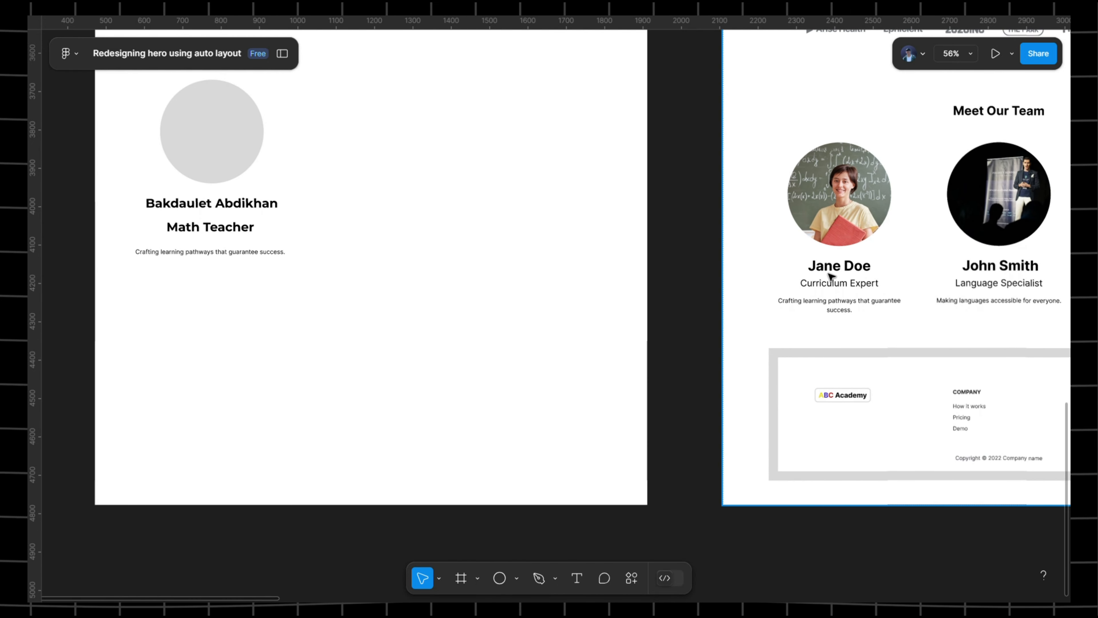
{"action": "scroll", "coordinate": [850, 266], "scroll_direction": "up", "scroll_amount": 2}
{"action": "scroll", "coordinate": [850, 266], "scroll_direction": "right", "scroll_amount": 3}
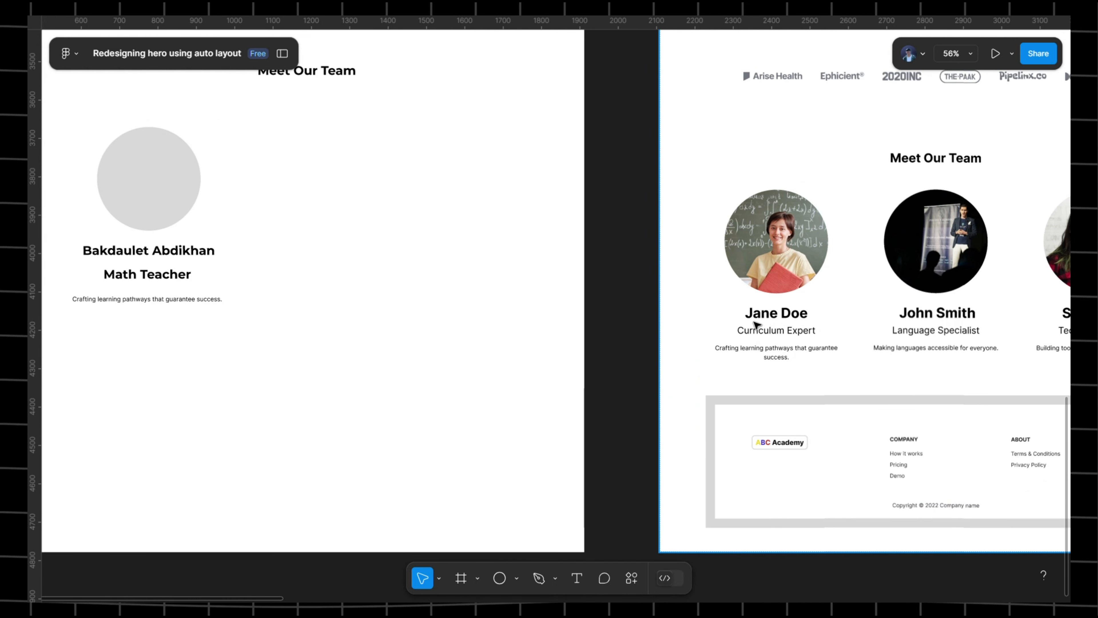
{"action": "scroll", "coordinate": [772, 315], "scroll_direction": "down", "scroll_amount": 3}
{"action": "left_click_drag", "start_coordinate": [705, 289], "coordinate": [753, 244]}
{"action": "scroll", "coordinate": [577, 245], "scroll_direction": "up", "scroll_amount": 5}
{"action": "scroll", "coordinate": [519, 251], "scroll_direction": "left", "scroll_amount": 5}
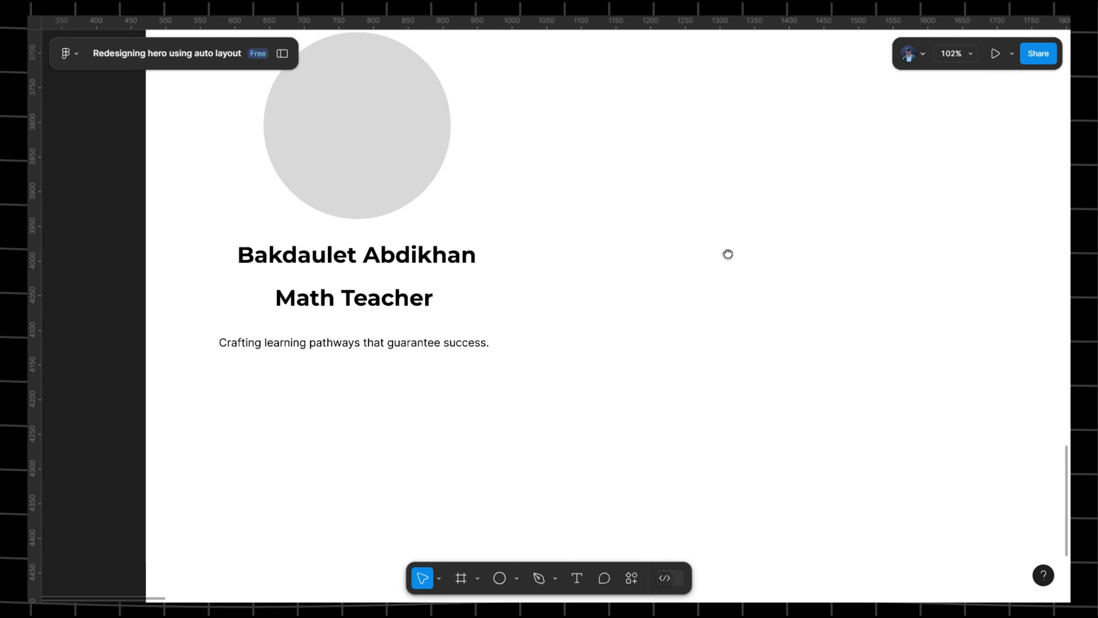
- Apply the h1 text style to the member's name and centre it under the circle
{"action": "left_click", "coordinate": [549, 262]}
{"action": "scroll", "coordinate": [1033, 328], "scroll_direction": "down", "scroll_amount": 5}
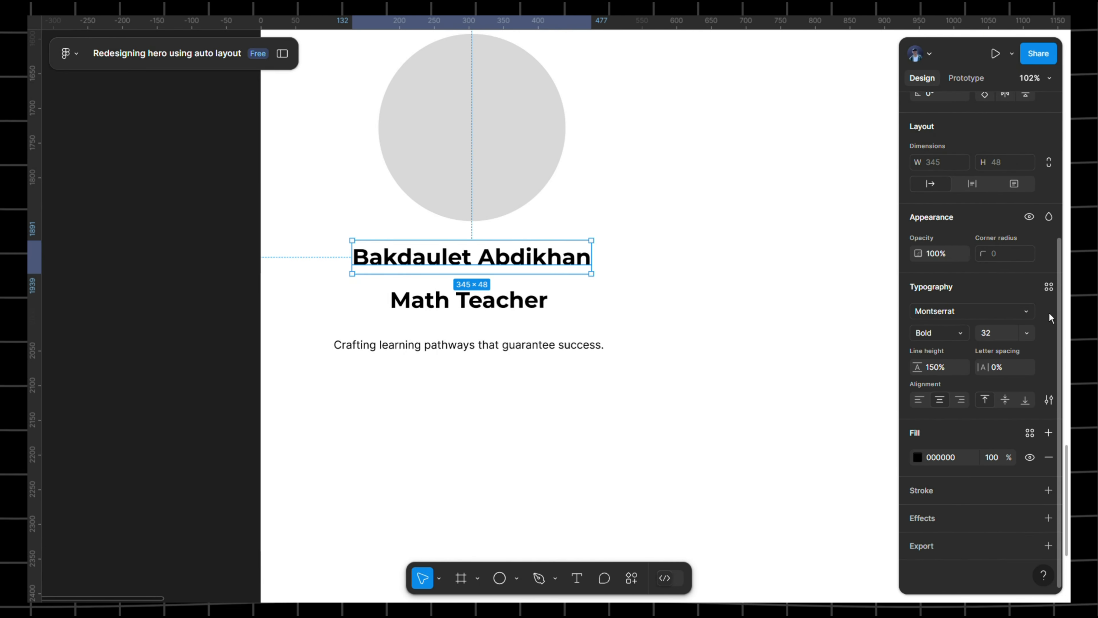
{"action": "left_click", "coordinate": [1054, 289]}
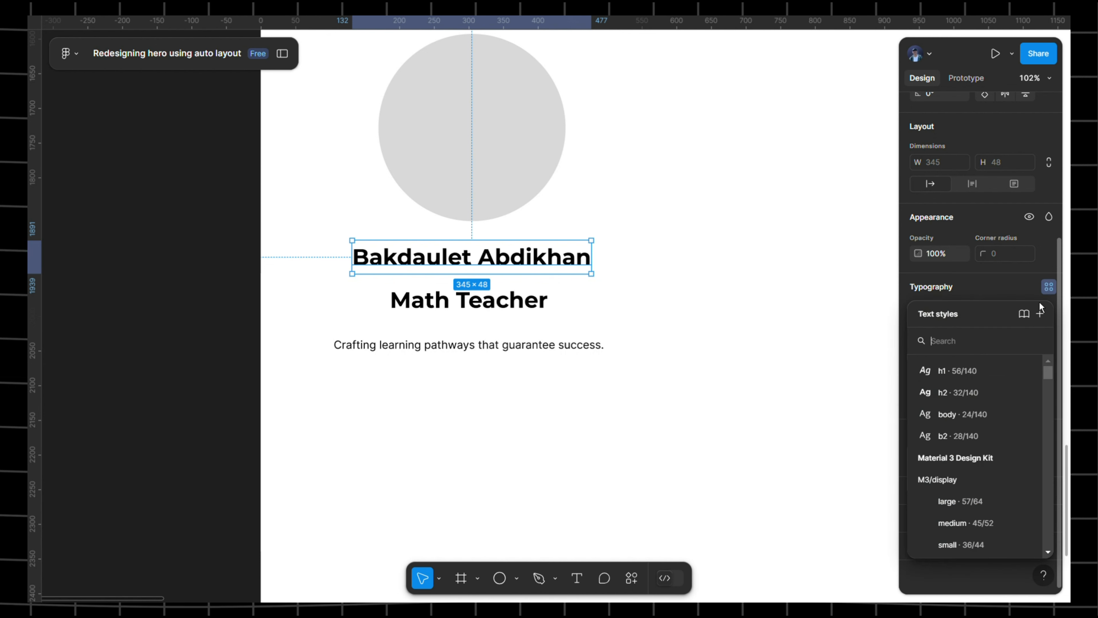
{"action": "left_click", "coordinate": [961, 372]}
{"action": "left_click_drag", "start_coordinate": [467, 290], "coordinate": [491, 302]}
- Give Math Teacher the h2 style and the description the b2 style
{"action": "left_click", "coordinate": [491, 302]}
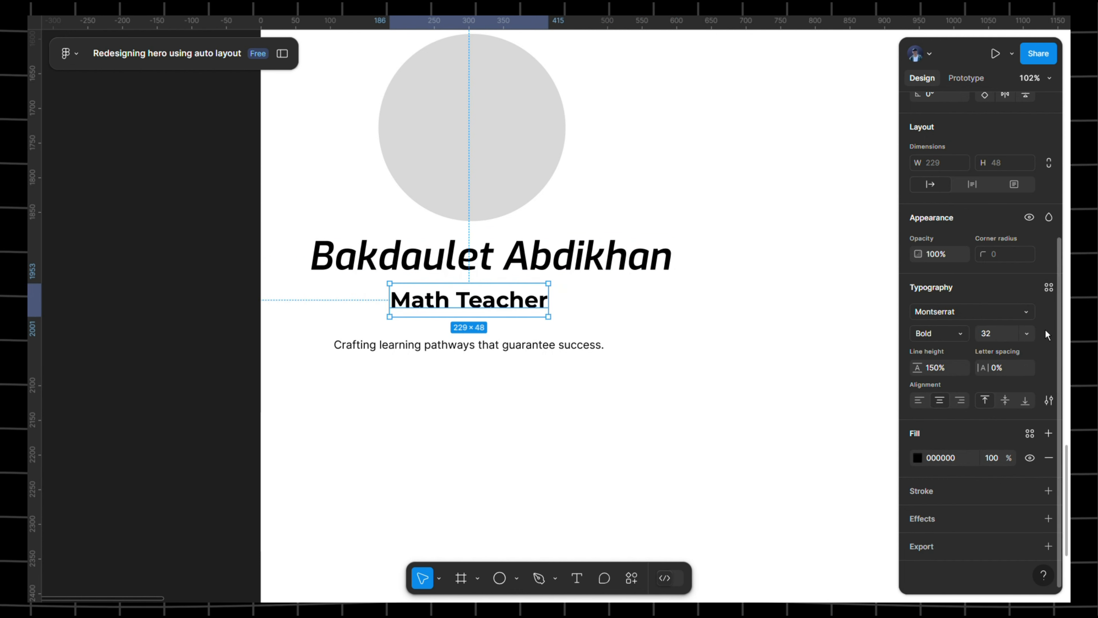
{"action": "left_click", "coordinate": [1049, 287]}
{"action": "left_click", "coordinate": [969, 393]}
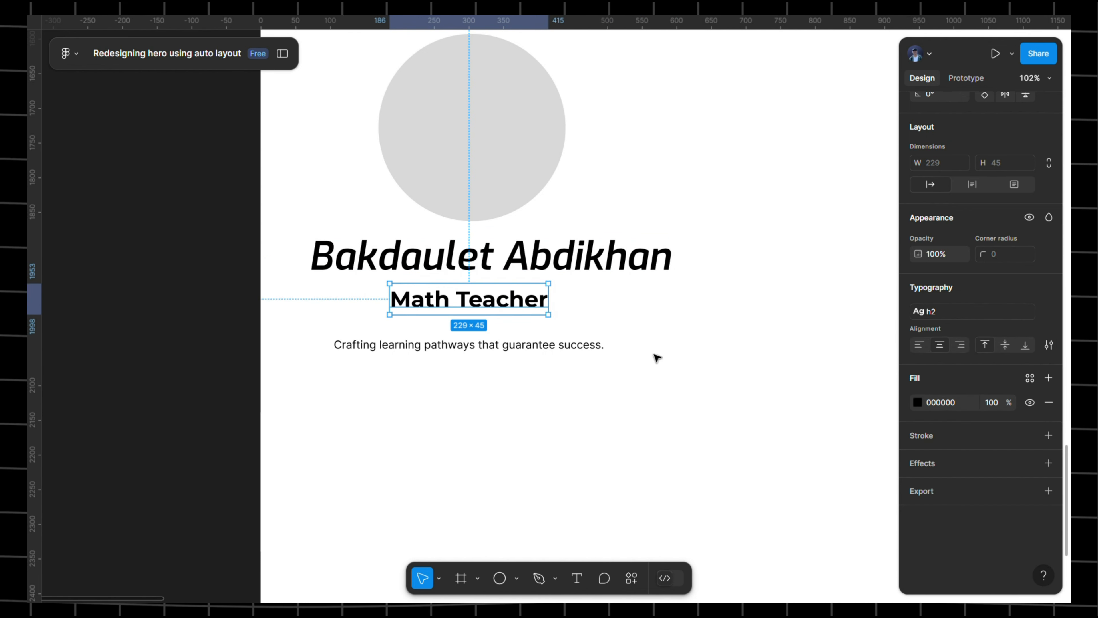
{"action": "left_click", "coordinate": [495, 359]}
{"action": "left_click", "coordinate": [1048, 287]}
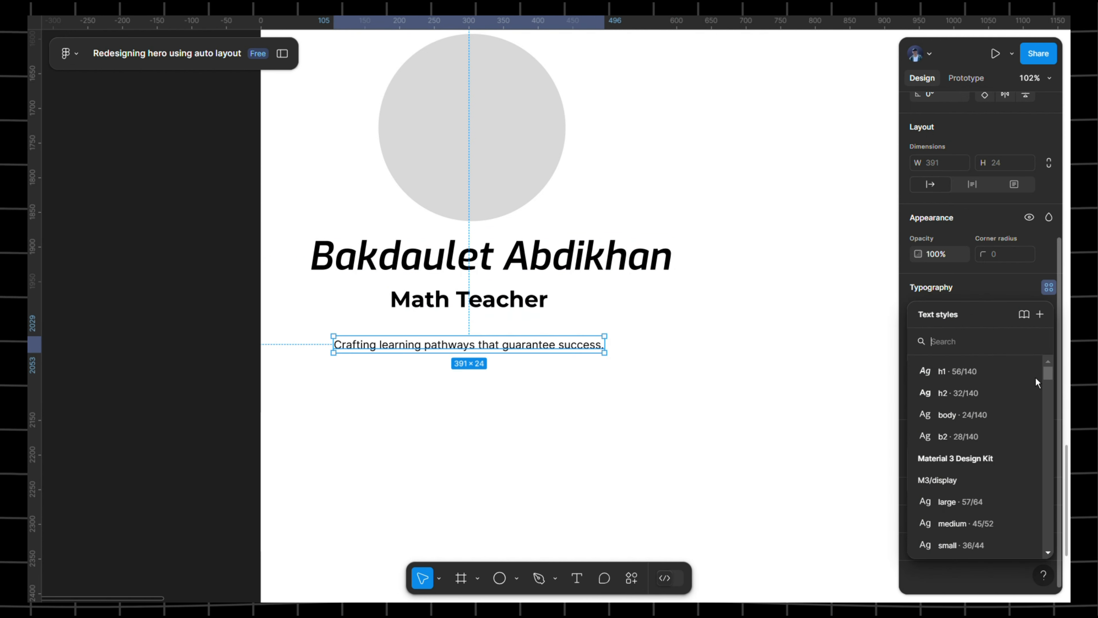
{"action": "left_click", "coordinate": [972, 438]}
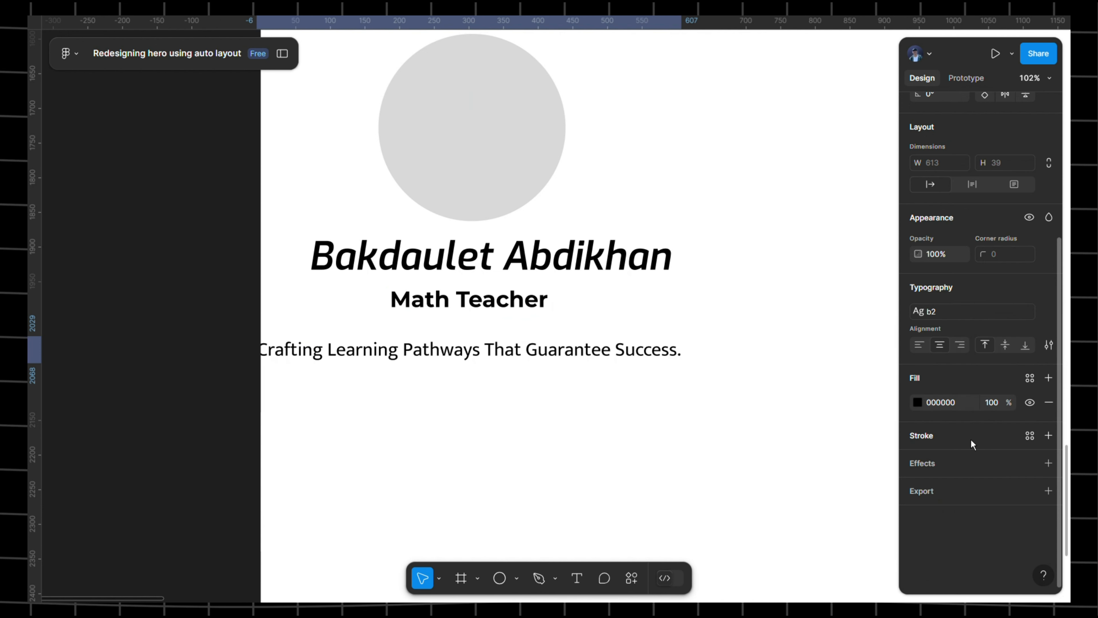
- Centre the description under the heading and narrow it to wrap onto two lines
{"action": "left_click_drag", "start_coordinate": [550, 360], "coordinate": [582, 360]}
{"action": "left_click", "coordinate": [558, 282]}
{"action": "left_click", "coordinate": [548, 308]}
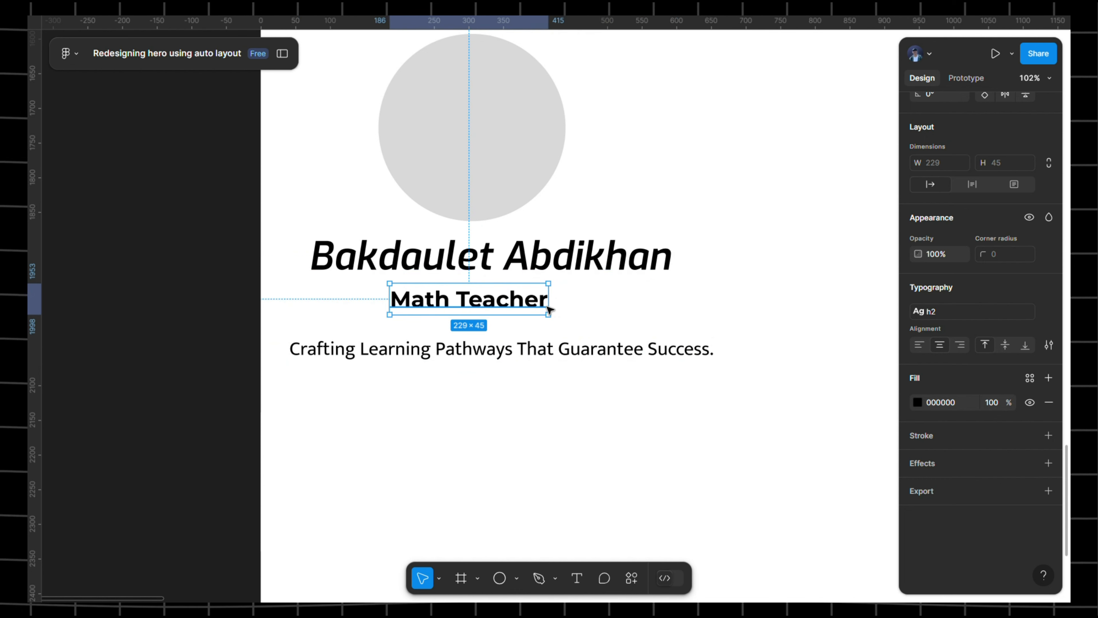
{"action": "left_click", "coordinate": [572, 352]}
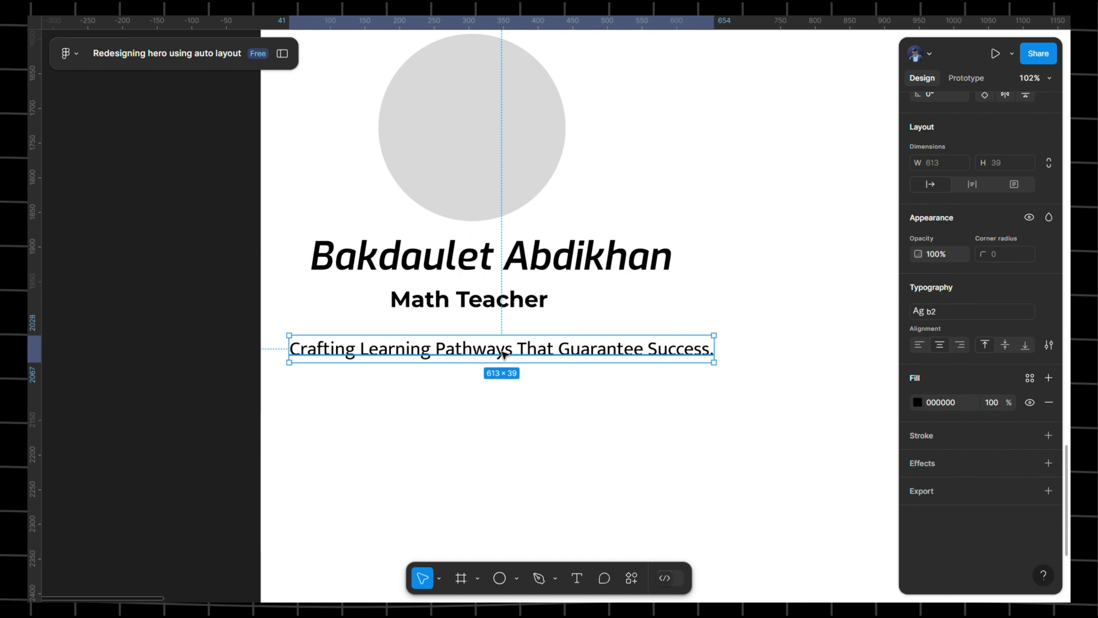
{"action": "left_click_drag", "start_coordinate": [503, 354], "coordinate": [522, 354]}
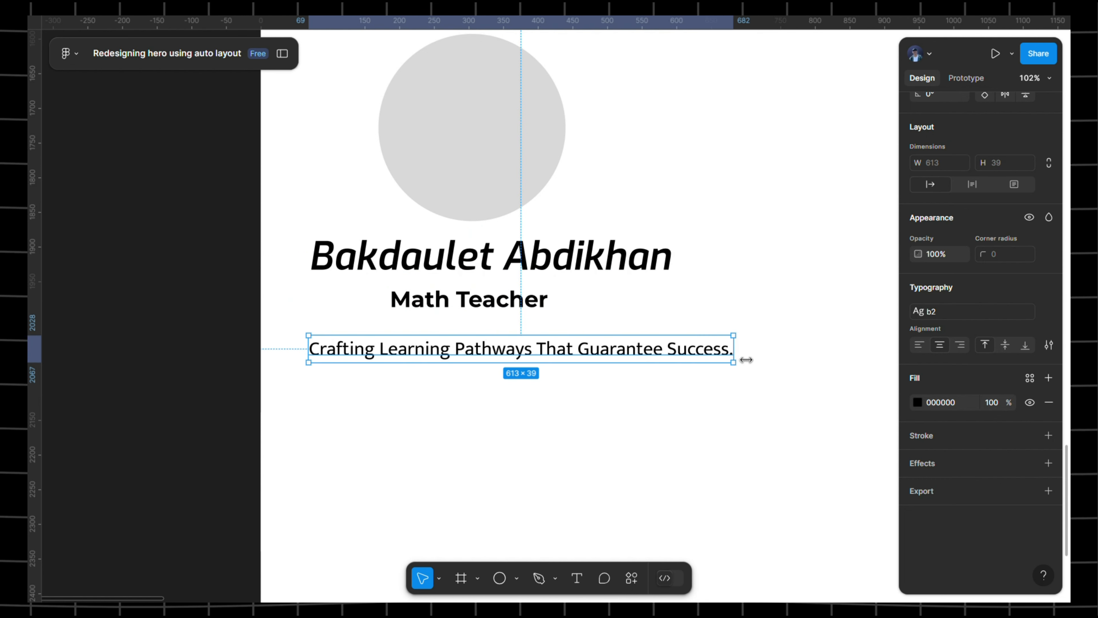
{"action": "left_click_drag", "start_coordinate": [747, 359], "coordinate": [684, 359]}
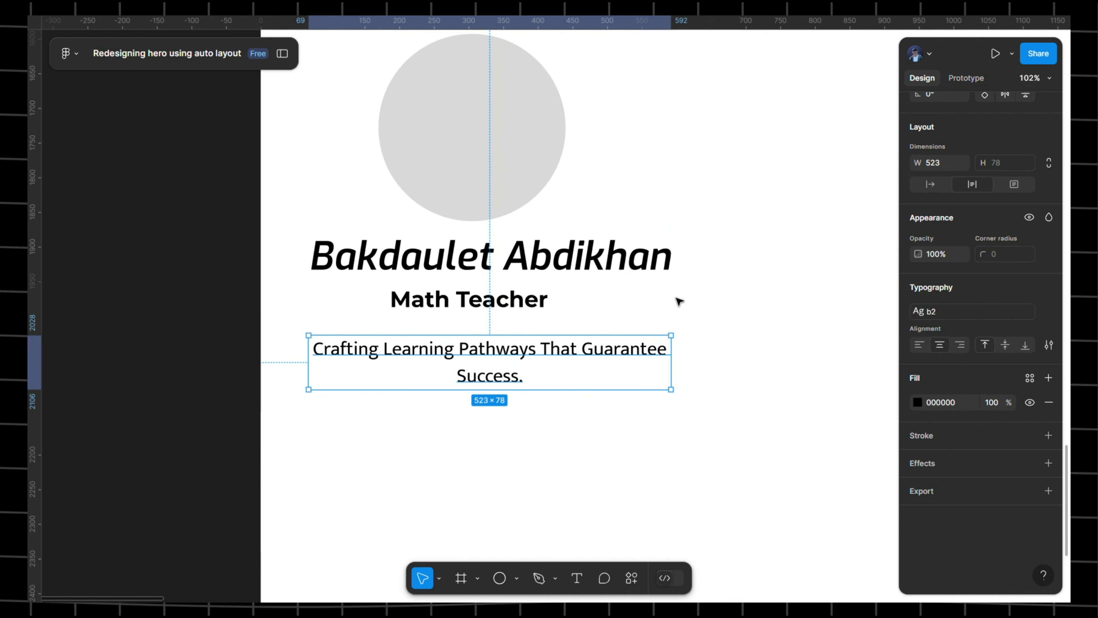
{"action": "left_click", "coordinate": [653, 305]}
{"action": "scroll", "coordinate": [643, 301], "scroll_direction": "left", "scroll_amount": 3}
{"action": "left_click", "coordinate": [580, 271]}
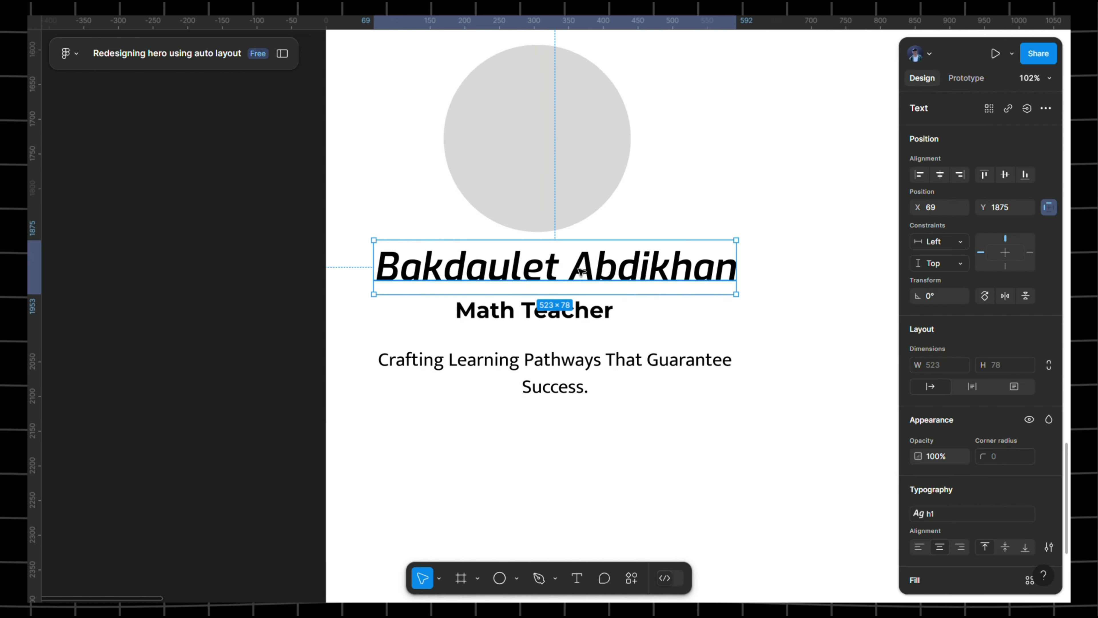
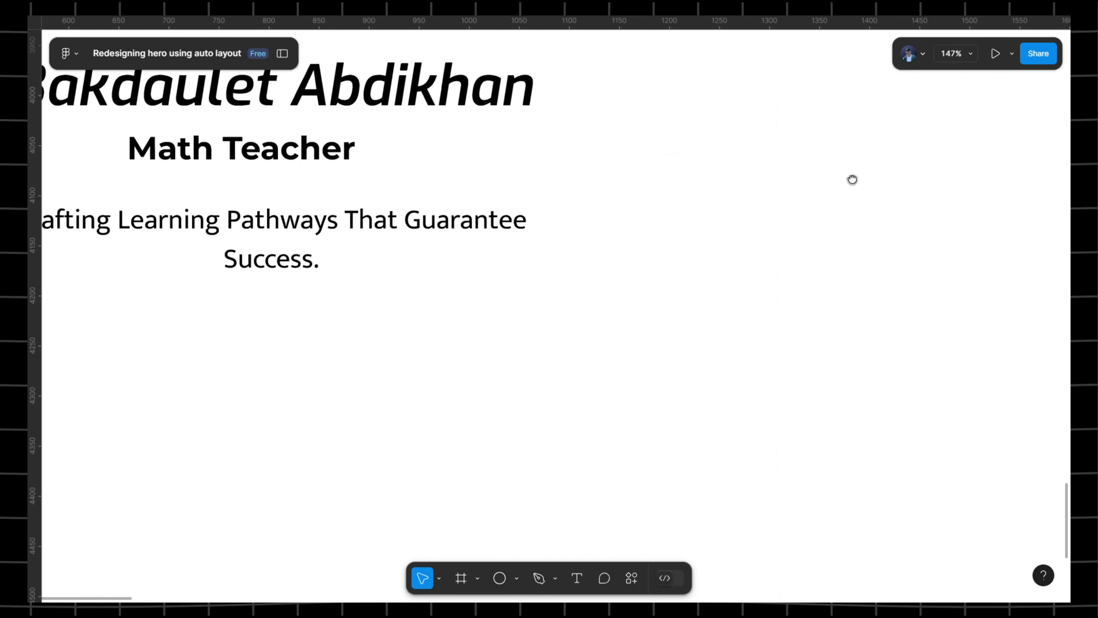
- Select the member's name, the Math Teacher title and the tagline together
{"action": "left_click", "coordinate": [432, 188]}
{"action": "left_click", "coordinate": [409, 237], "text": "shift"}
{"action": "left_click", "coordinate": [383, 323], "text": "shift"}
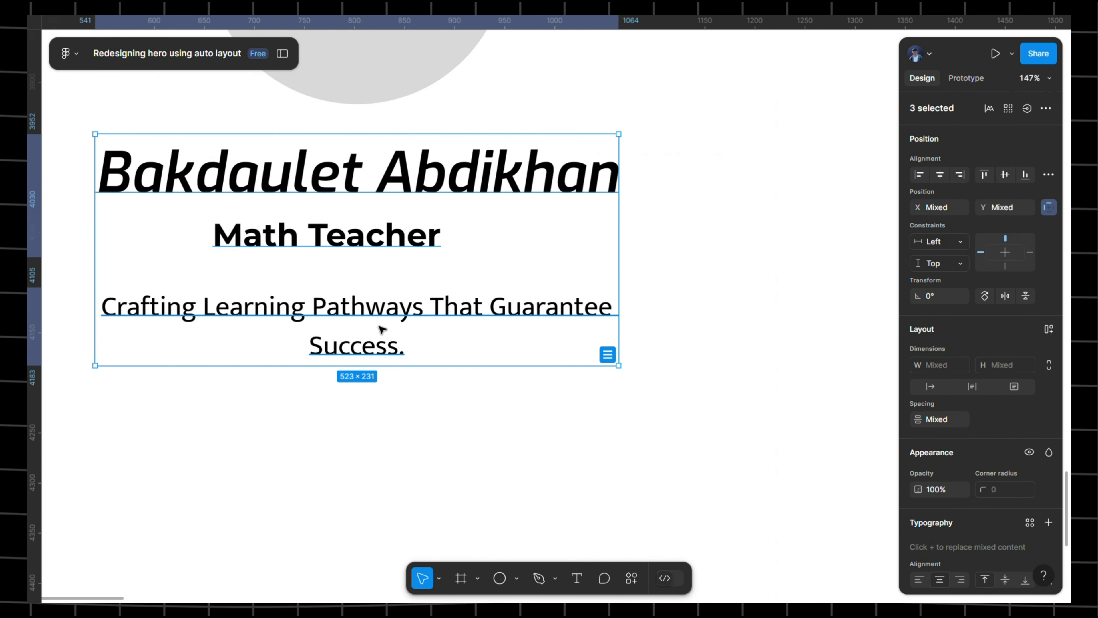
- Stack the name, title and tagline in an auto-layout frame with a 16 gap
{"action": "key", "text": "shift+a"}
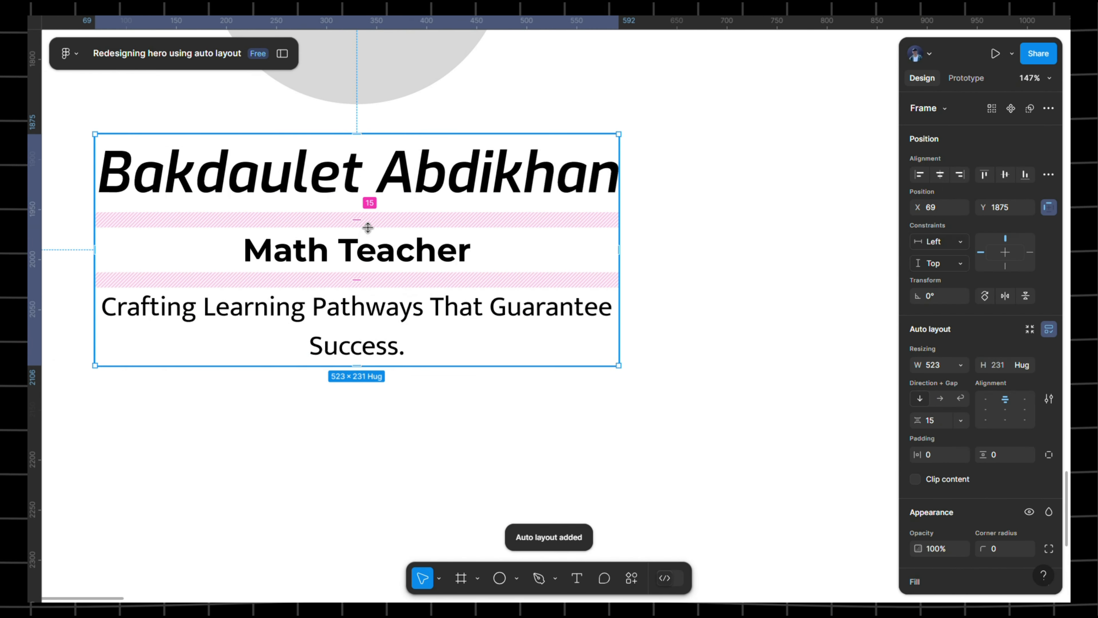
{"action": "left_click", "coordinate": [359, 221]}
{"action": "left_click", "coordinate": [938, 423]}
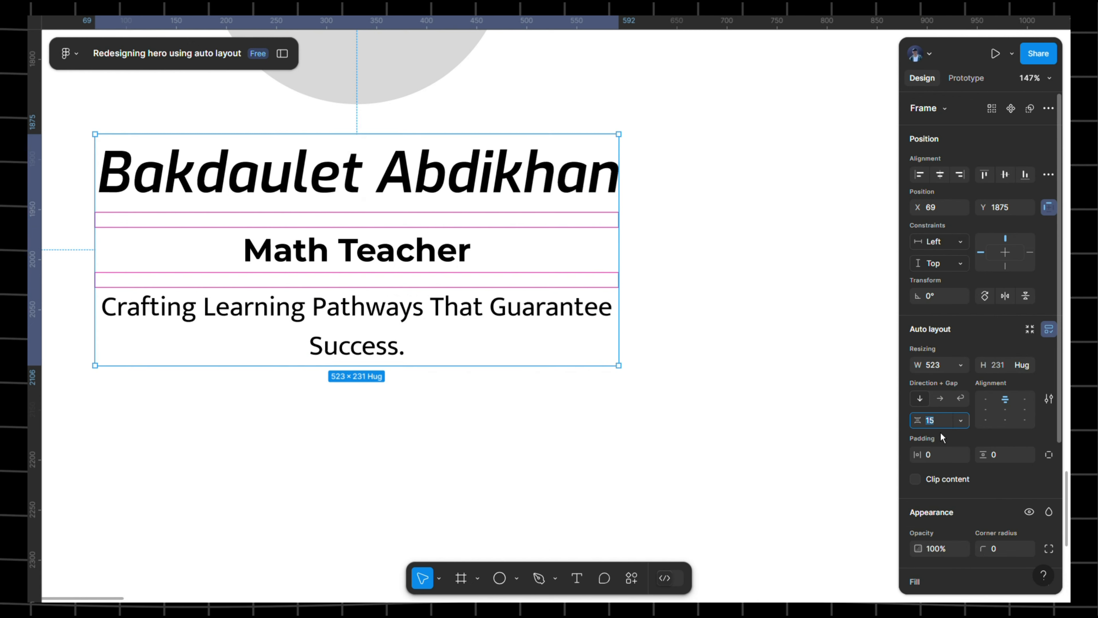
{"action": "type", "text": "16"}
{"action": "key", "text": "Return"}
{"action": "scroll", "coordinate": [935, 405], "scroll_direction": "down", "scroll_amount": 5}
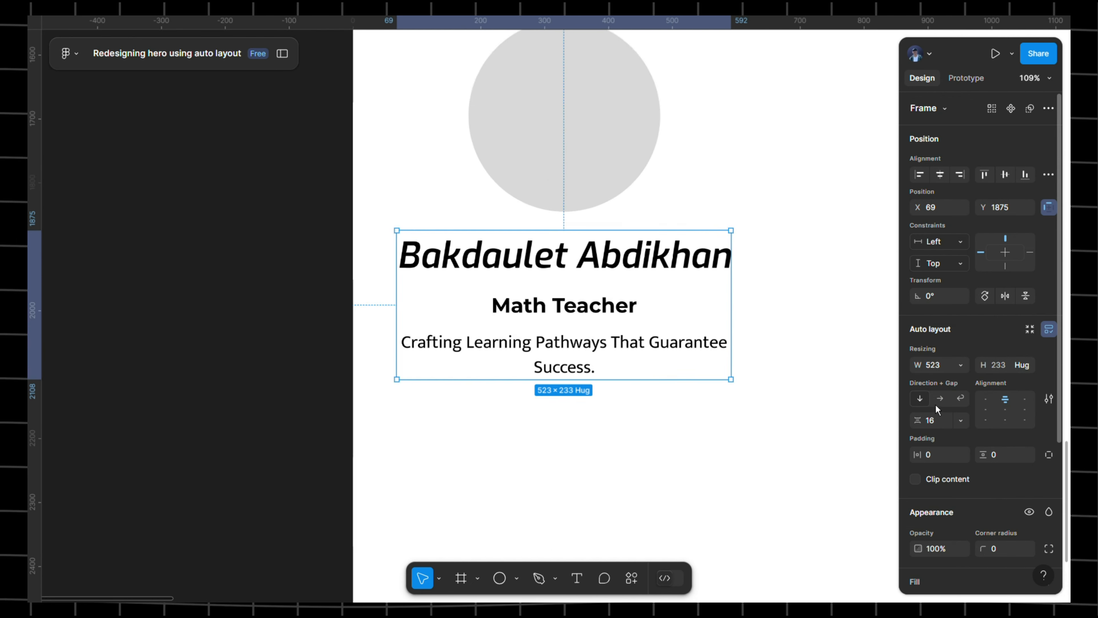
- Wrap the grey circle and the text stack in an auto-layout frame with a 32 gap
{"action": "left_click", "coordinate": [773, 251]}
{"action": "left_click_drag", "start_coordinate": [762, 268], "coordinate": [604, 261]}
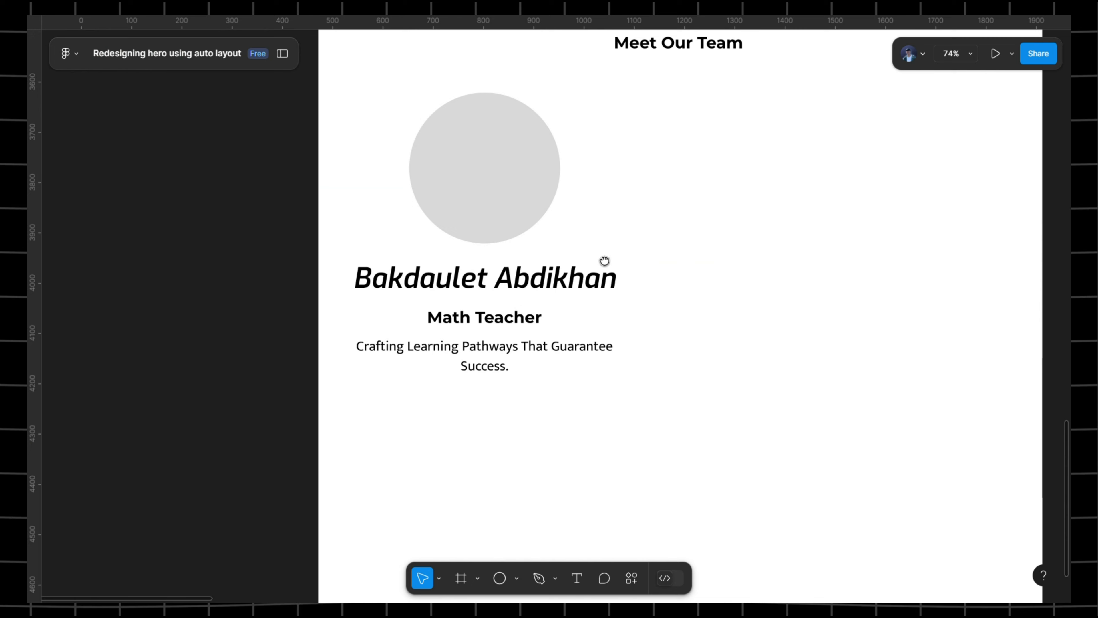
{"action": "left_click", "coordinate": [544, 301]}
{"action": "left_click", "coordinate": [512, 196], "text": "shift"}
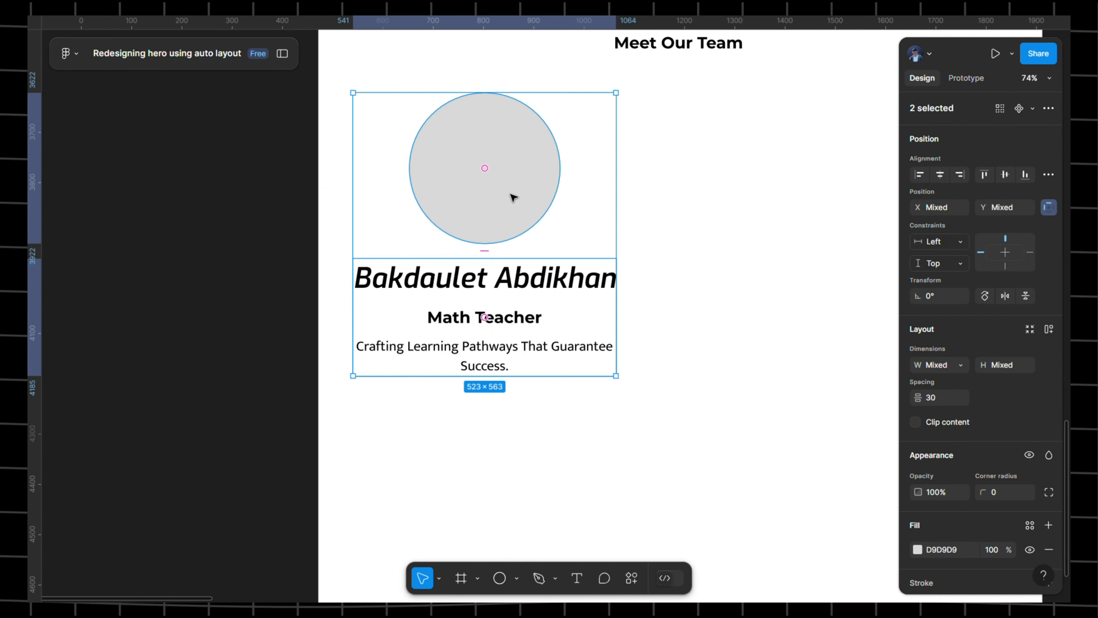
{"action": "left_click", "coordinate": [486, 298]}
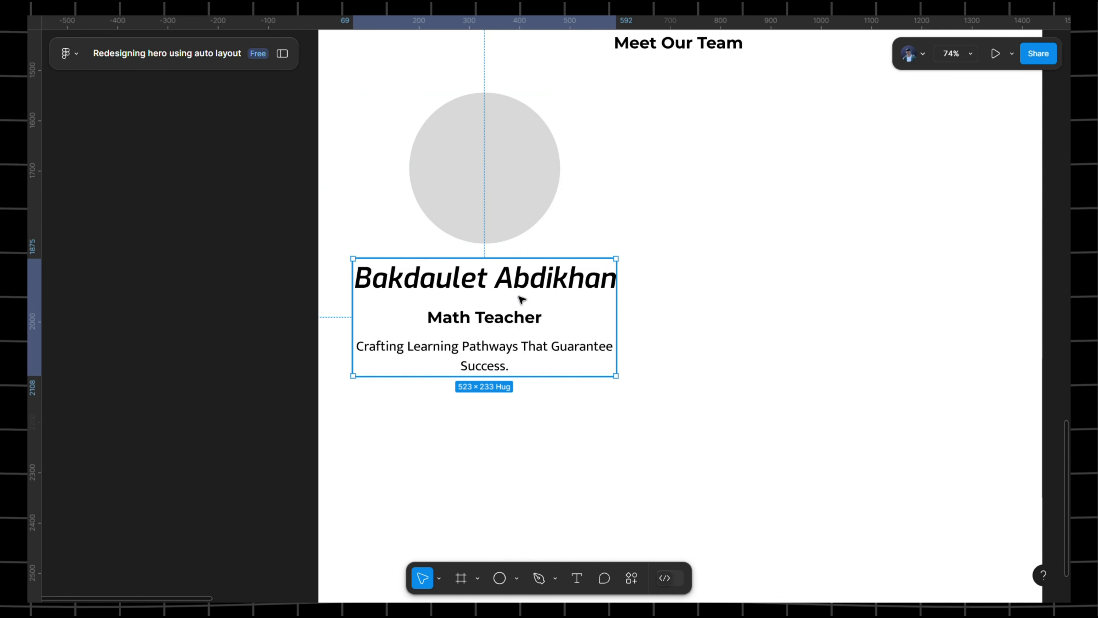
{"action": "left_click", "coordinate": [516, 140], "text": "shift"}
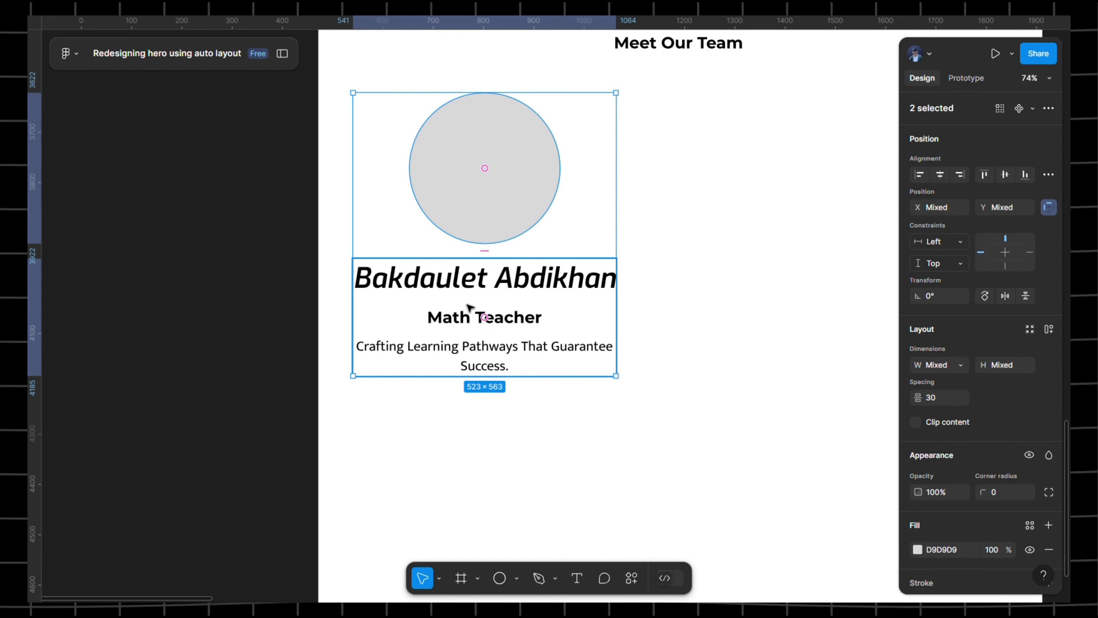
{"action": "key", "text": "shift+a"}
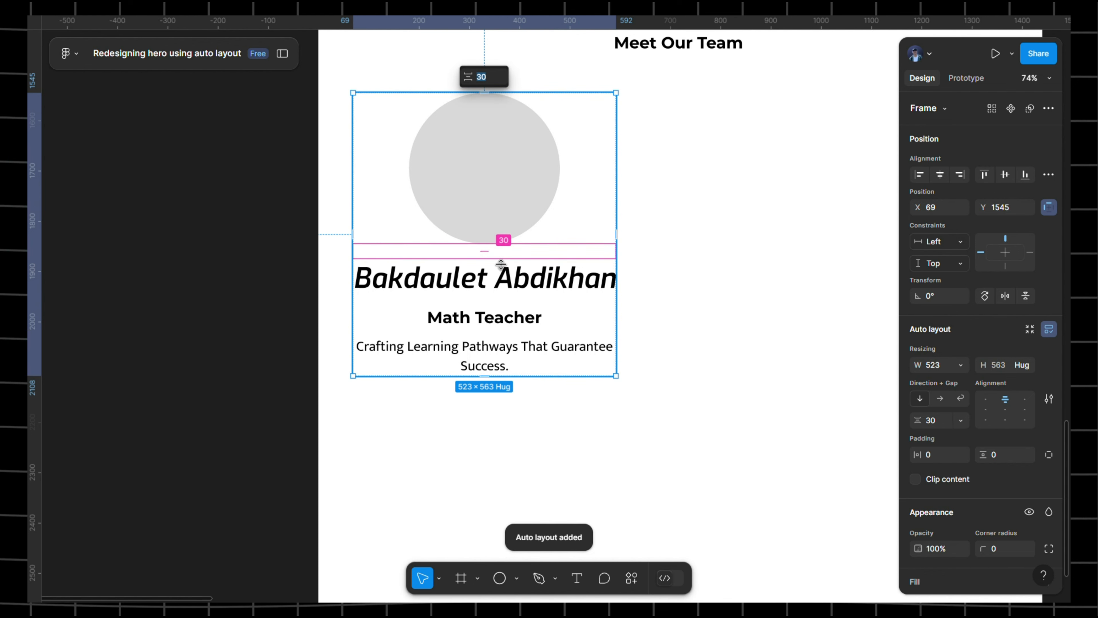
{"action": "key", "text": "Return"}
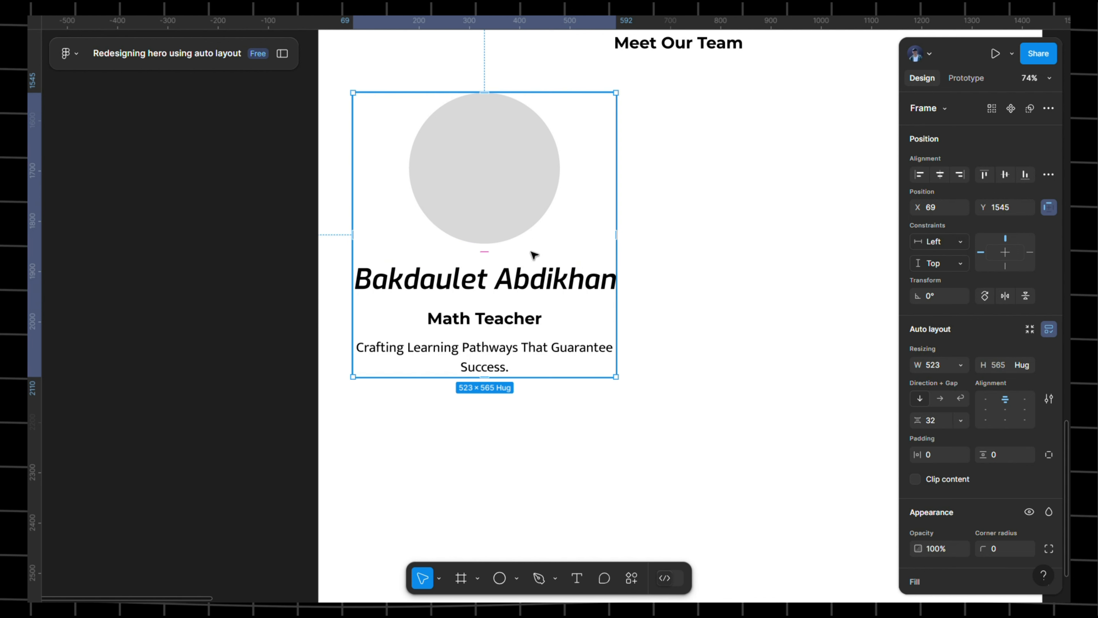
{"action": "scroll", "coordinate": [653, 223], "scroll_direction": "right", "scroll_amount": 2}
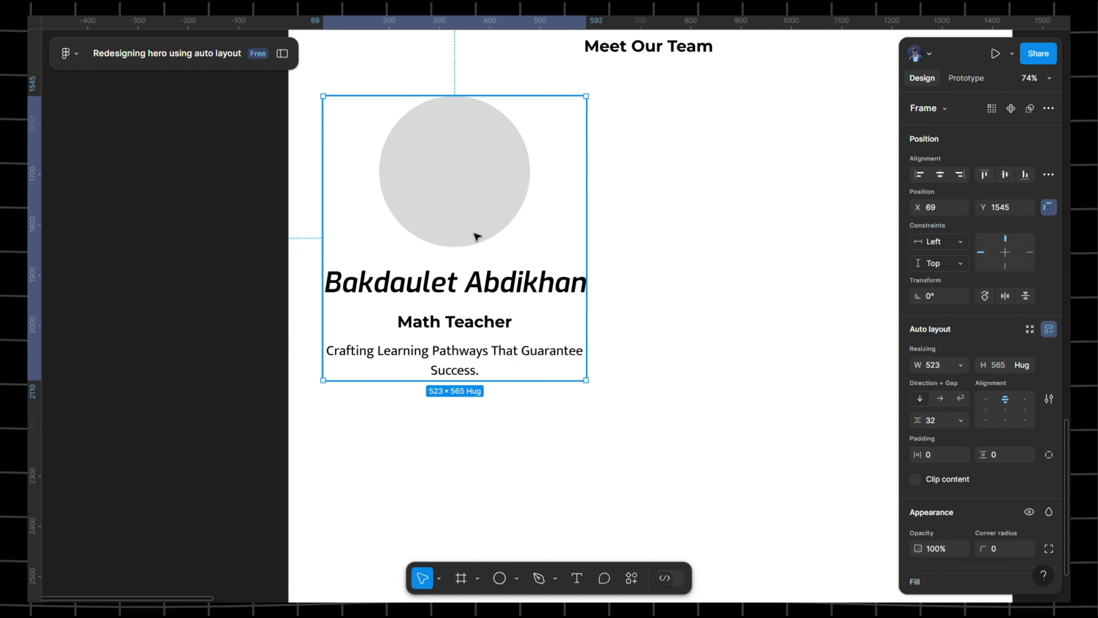
{"action": "scroll", "coordinate": [483, 233], "scroll_direction": "right", "scroll_amount": 2}
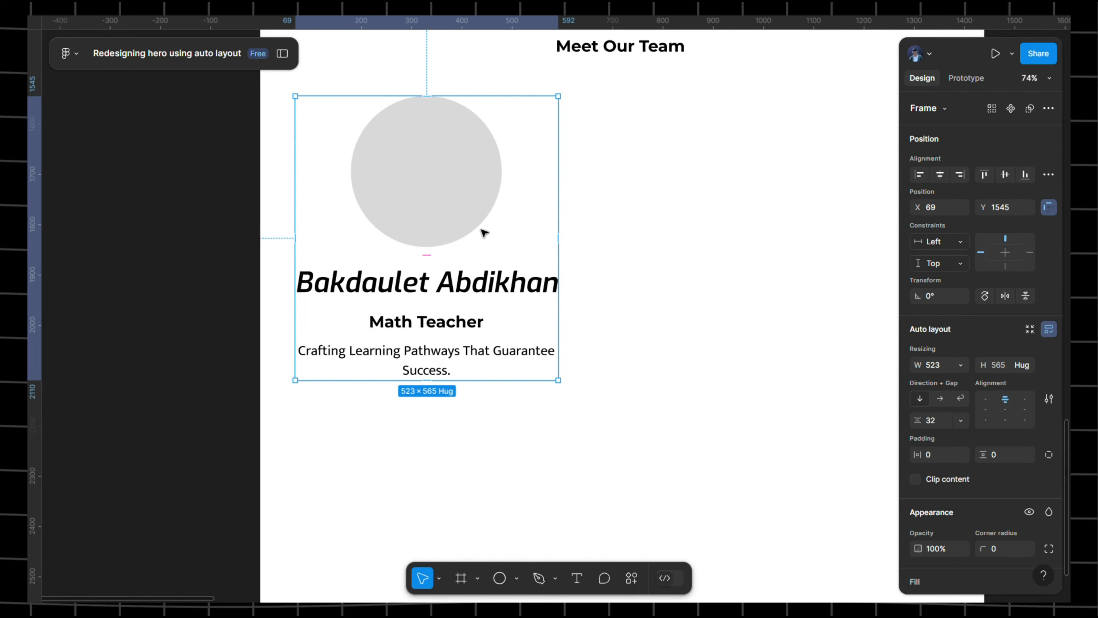
{"action": "left_click", "coordinate": [452, 181]}
- Launch the Unsplash plugin from the resources search
{"action": "left_click", "coordinate": [632, 579]}
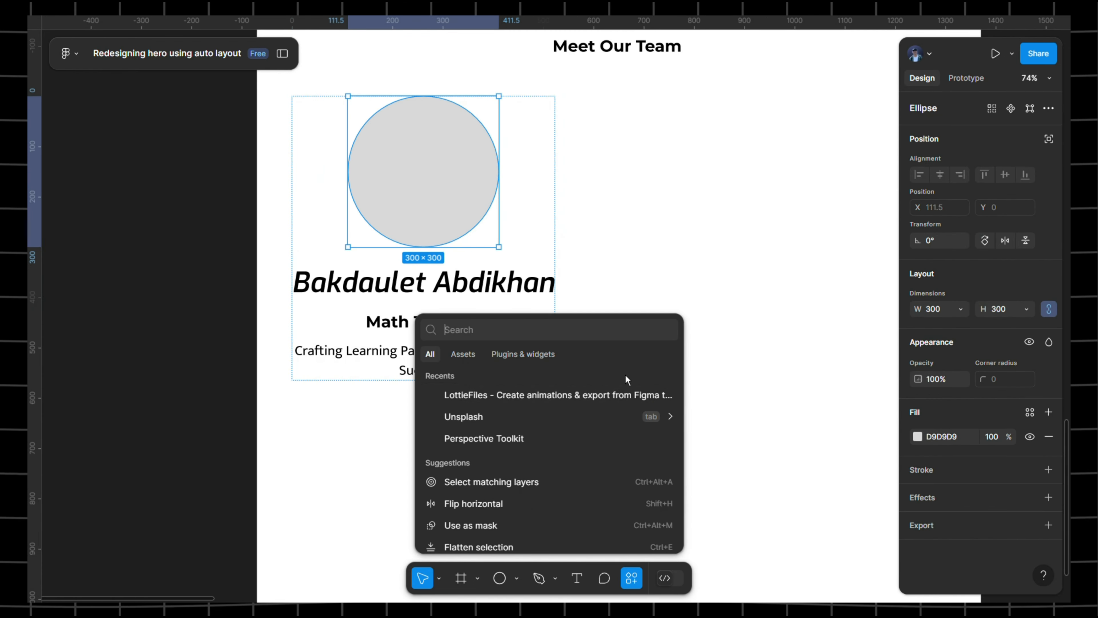
{"action": "left_click", "coordinate": [502, 420]}
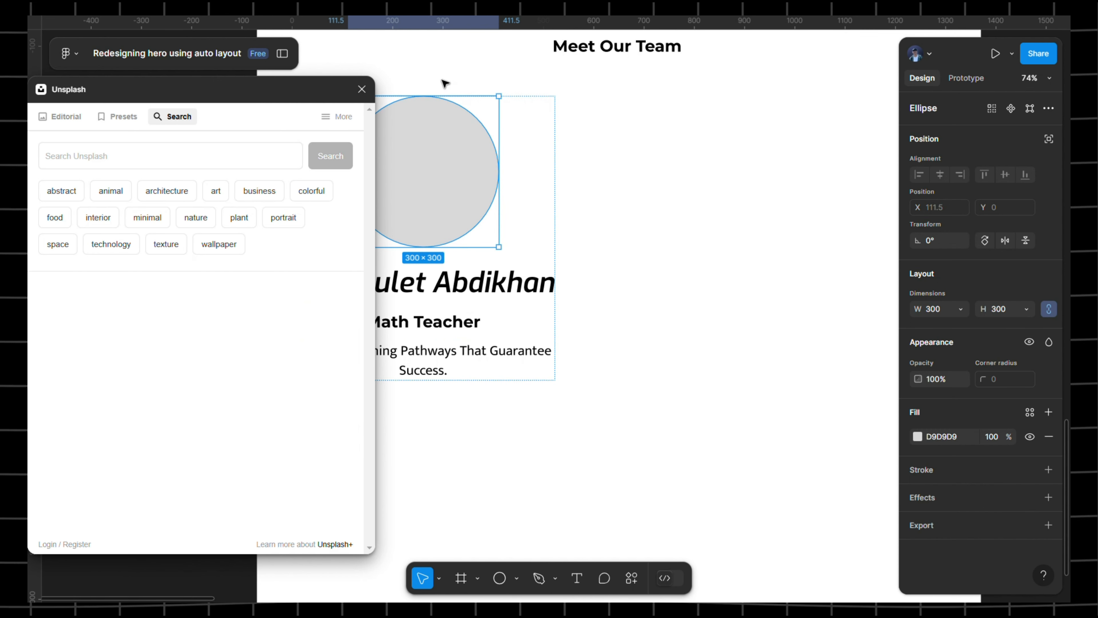
{"action": "left_click_drag", "start_coordinate": [444, 82], "coordinate": [577, 79]}
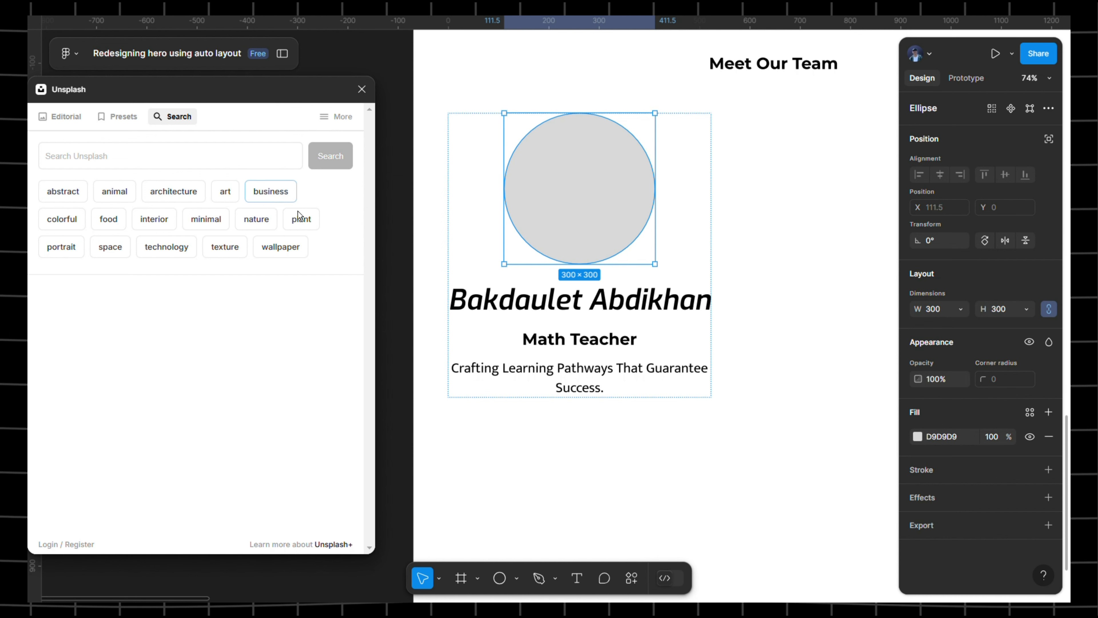
- Search Unsplash for 'human' and fill the circle with the man-in-field photo
{"action": "left_click", "coordinate": [98, 159]}
{"action": "type", "text": "human"}
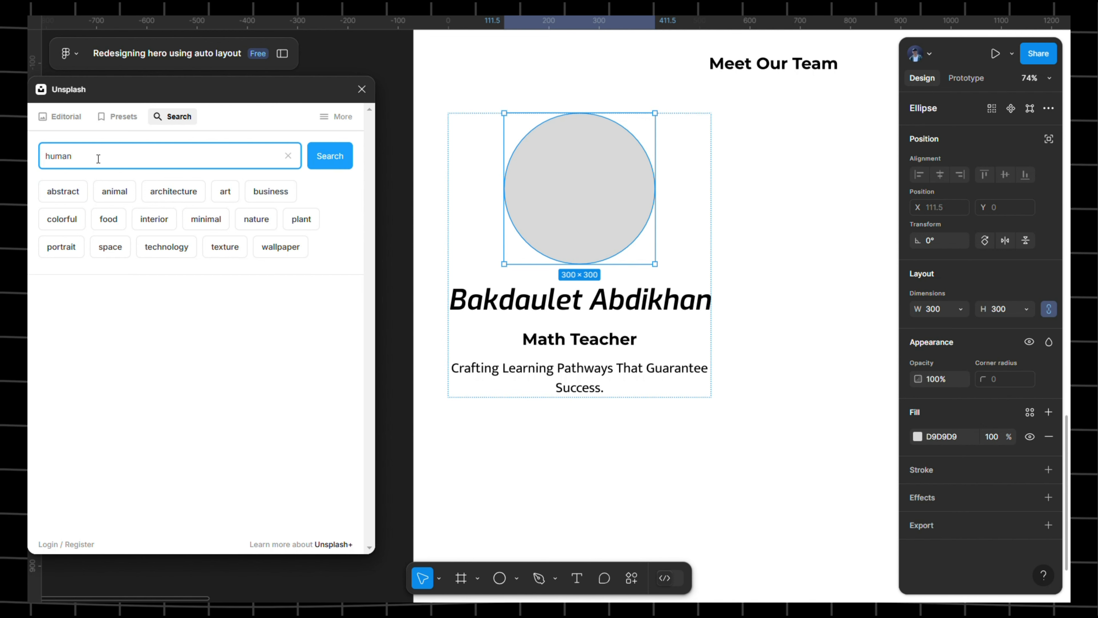
{"action": "key", "text": "Return"}
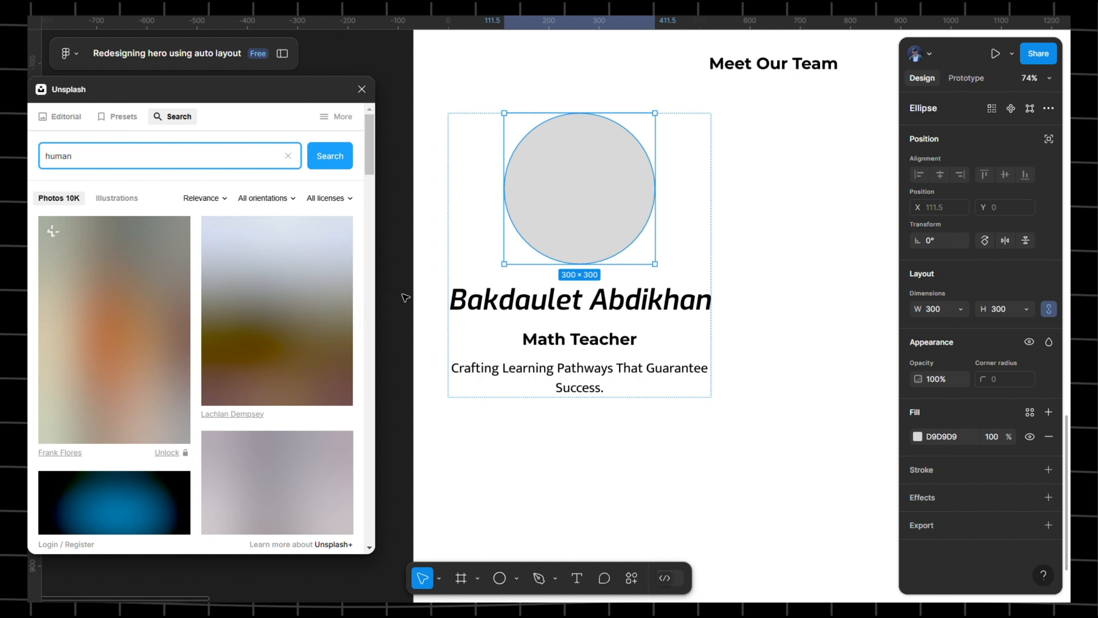
{"action": "scroll", "coordinate": [189, 302], "scroll_direction": "down", "scroll_amount": 5}
{"action": "scroll", "coordinate": [189, 302], "scroll_direction": "up", "scroll_amount": 5}
{"action": "scroll", "coordinate": [294, 333], "scroll_direction": "down", "scroll_amount": 5}
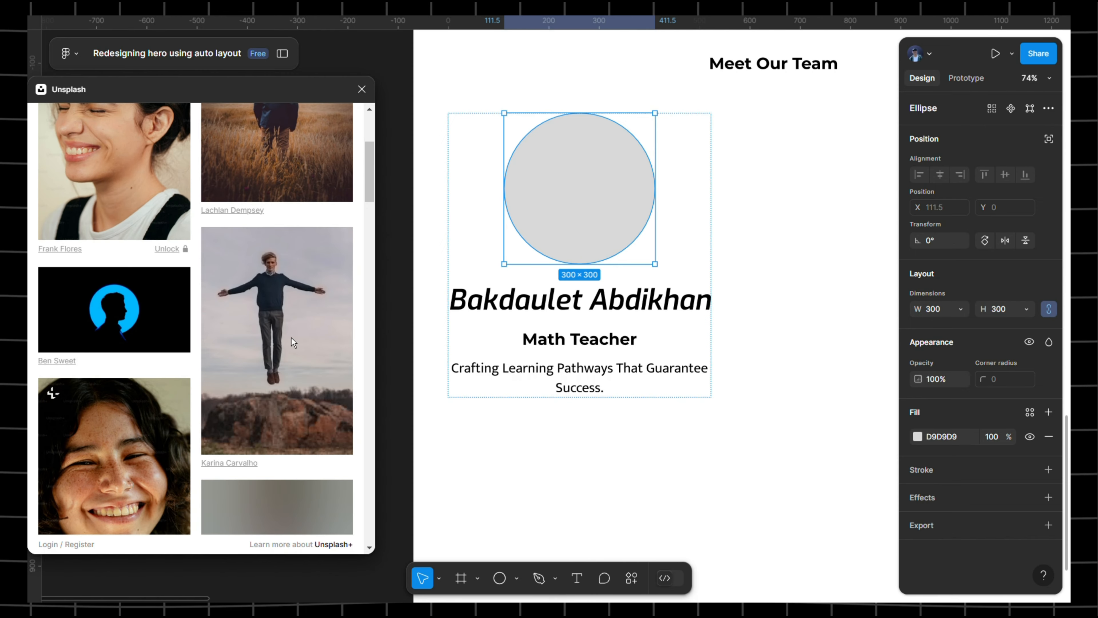
{"action": "scroll", "coordinate": [291, 337], "scroll_direction": "up", "scroll_amount": 5}
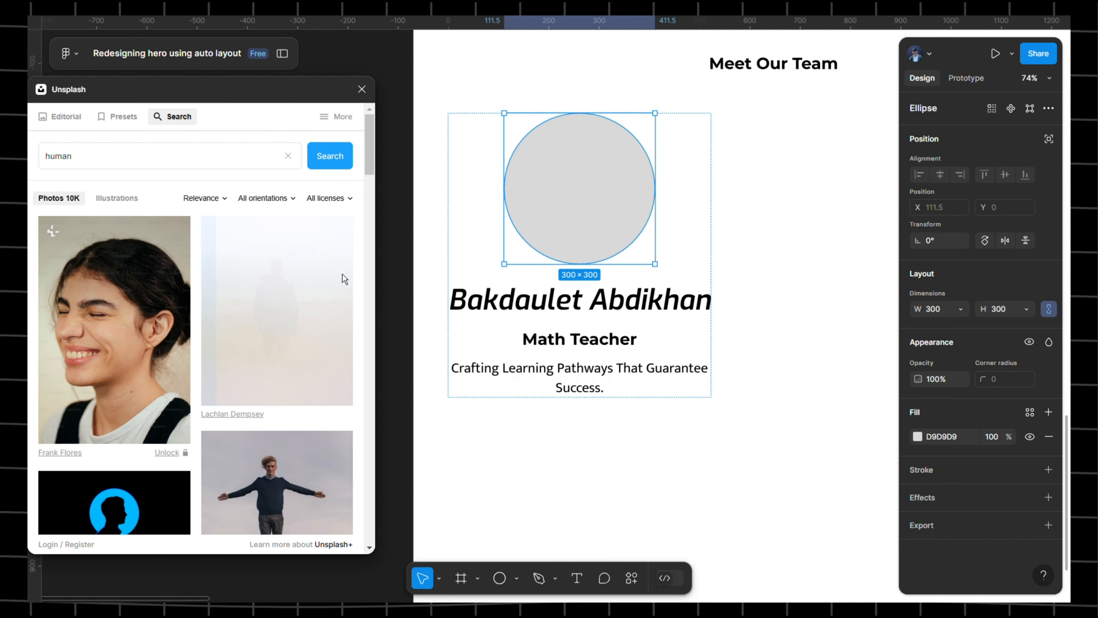
{"action": "left_click", "coordinate": [315, 266]}
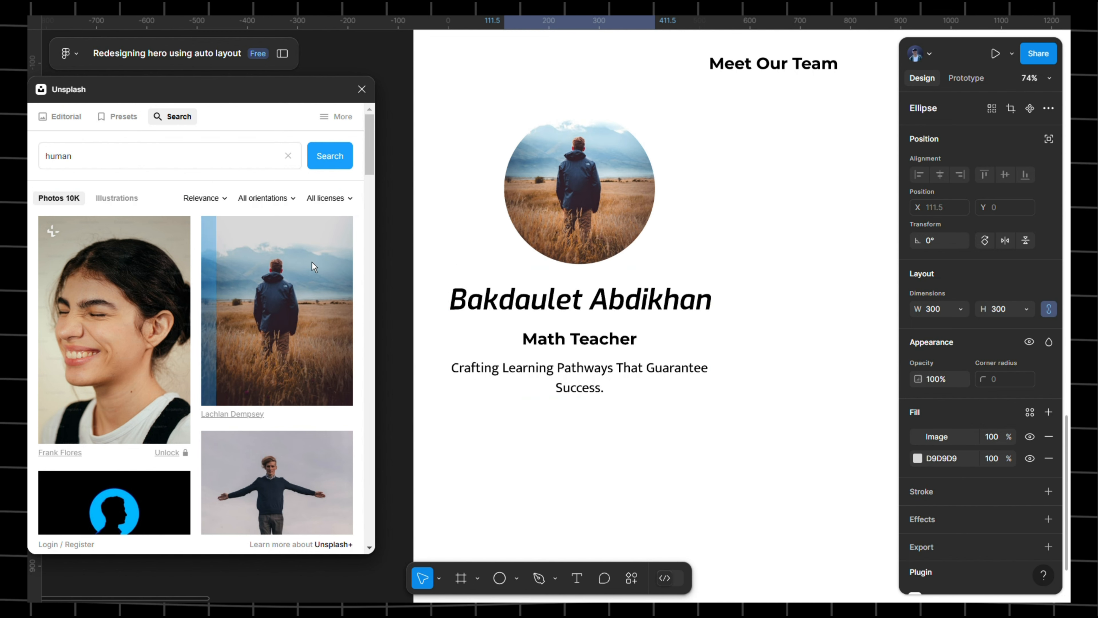
{"action": "left_click", "coordinate": [362, 89]}
- Duplicate the team card beside the original and check the spacing between them
{"action": "left_click", "coordinate": [812, 220]}
{"action": "scroll", "coordinate": [681, 242], "scroll_direction": "down", "scroll_amount": 4}
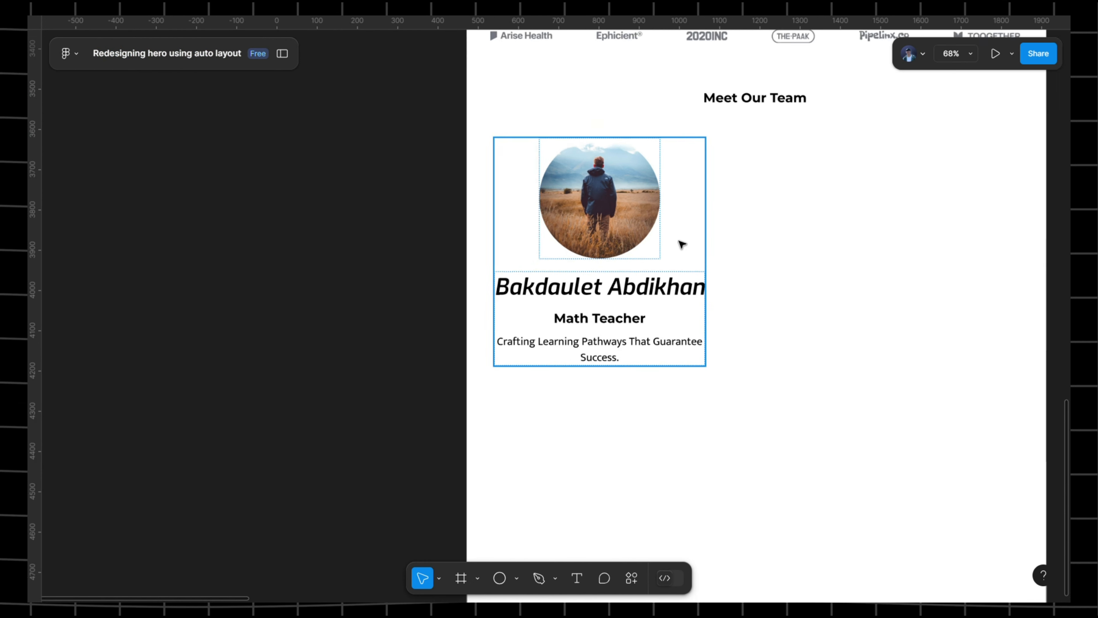
{"action": "scroll", "coordinate": [610, 246], "scroll_direction": "right", "scroll_amount": 2}
{"action": "left_click", "coordinate": [570, 224]}
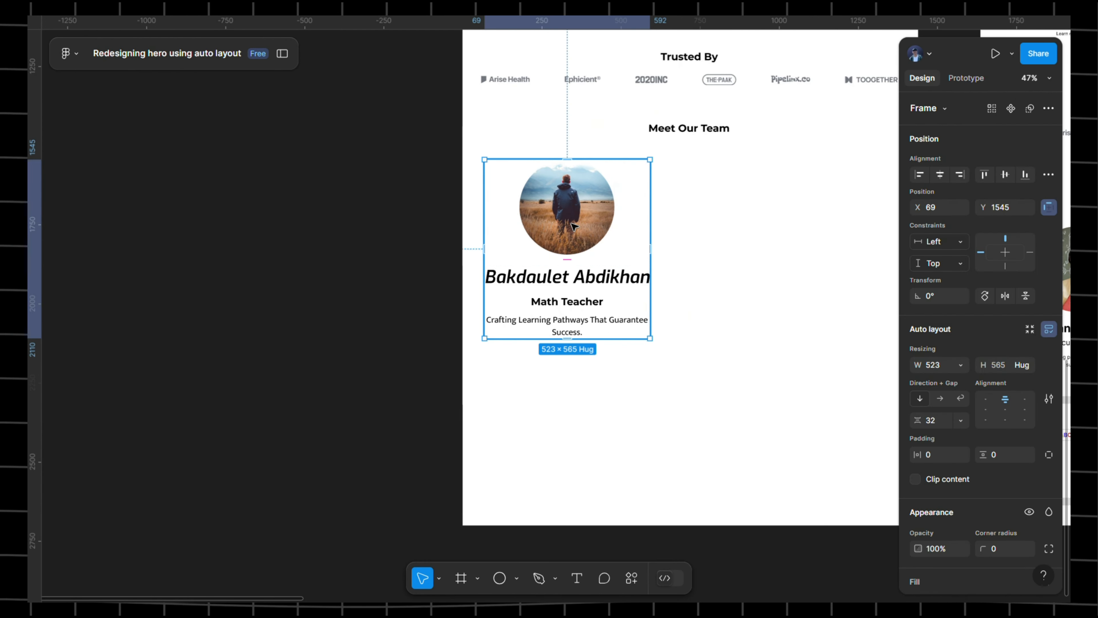
{"action": "scroll", "coordinate": [677, 197], "scroll_direction": "right", "scroll_amount": 3}
{"action": "scroll", "coordinate": [677, 196], "scroll_direction": "up", "scroll_amount": 1}
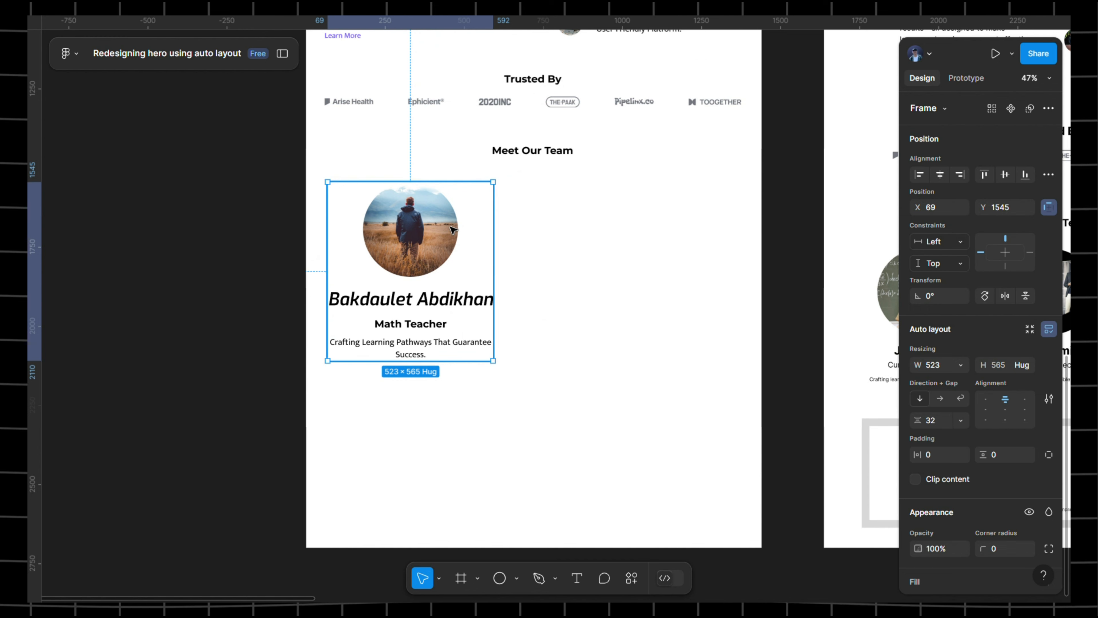
{"action": "left_click_drag", "start_coordinate": [438, 228], "coordinate": [743, 227]}
{"action": "left_click", "coordinate": [438, 226]}
{"action": "key", "text": "alt"}
{"action": "left_click", "coordinate": [581, 222]}
- Select all three team cards and shift them left under Meet Our Team
{"action": "left_click", "coordinate": [433, 221]}
{"action": "left_click", "coordinate": [592, 216], "text": "shift"}
{"action": "left_click", "coordinate": [748, 205], "text": "shift"}
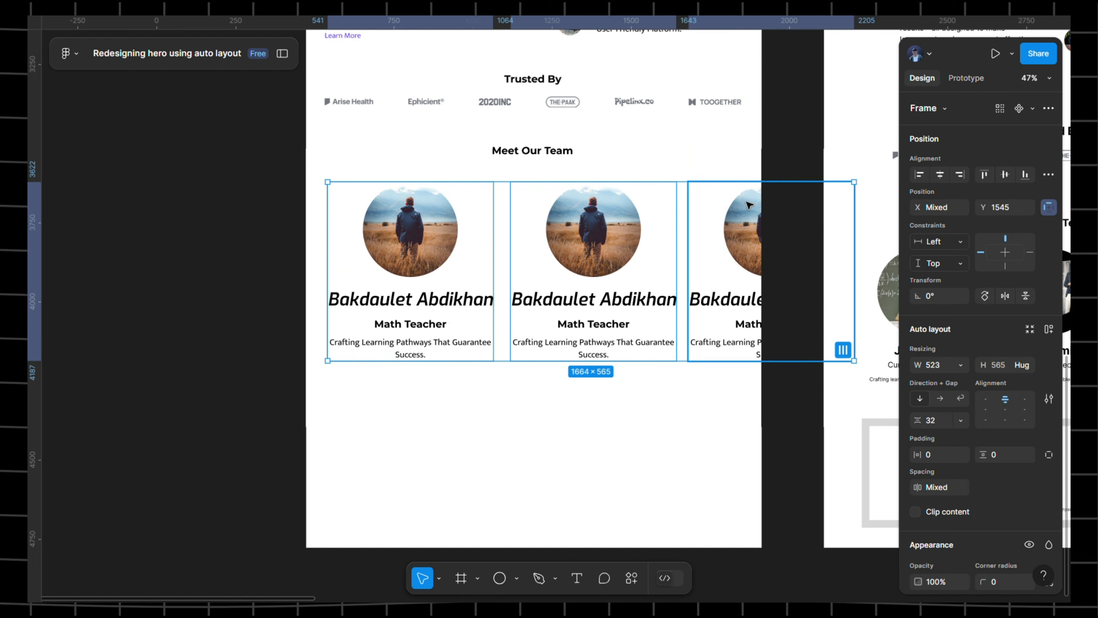
{"action": "mouse_move", "coordinate": [740, 210]}
{"action": "left_mouse_down"}
{"action": "mouse_move", "coordinate": [684, 216]}
{"action": "mouse_move", "coordinate": [746, 216]}
{"action": "left_mouse_up"}
- Apply the h2 text style to the first card's member name
{"action": "double_click", "coordinate": [434, 260]}
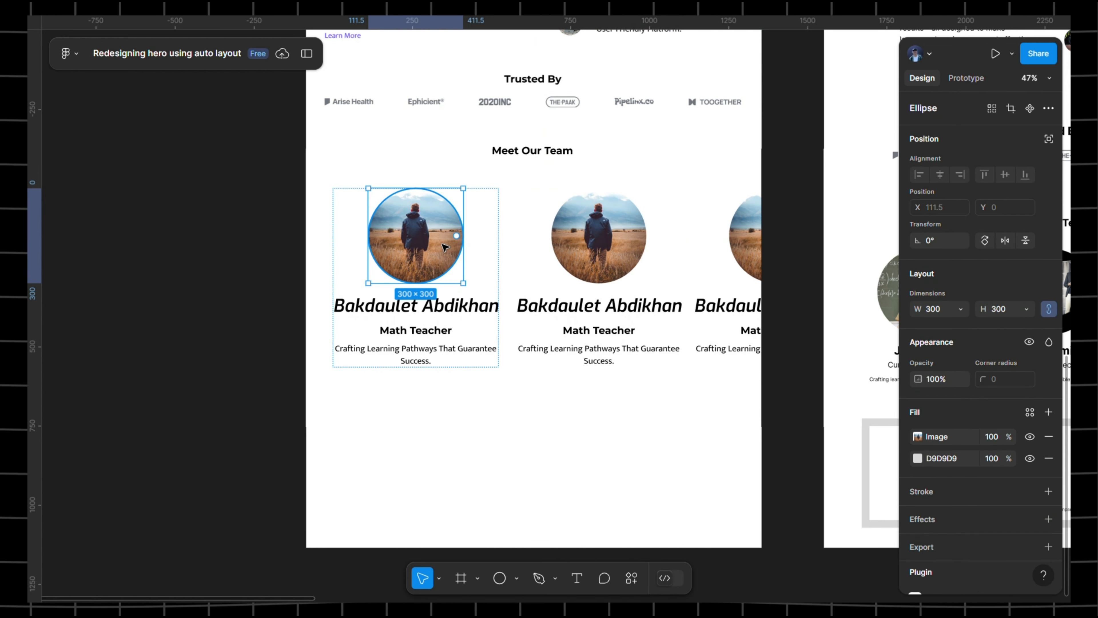
{"action": "left_click", "coordinate": [450, 313]}
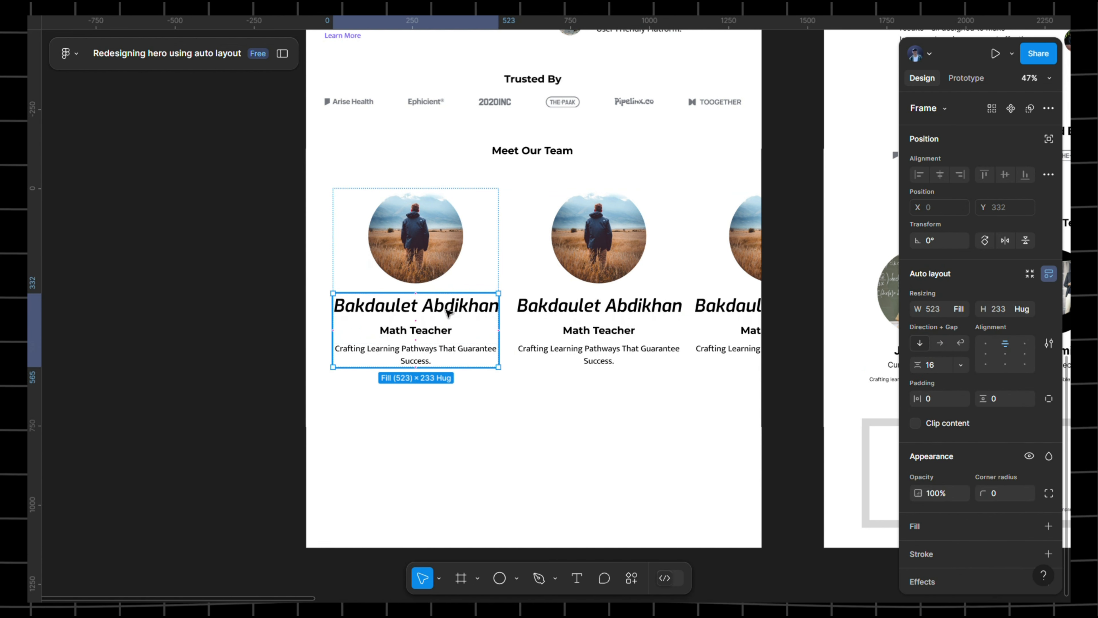
{"action": "left_click", "coordinate": [448, 312]}
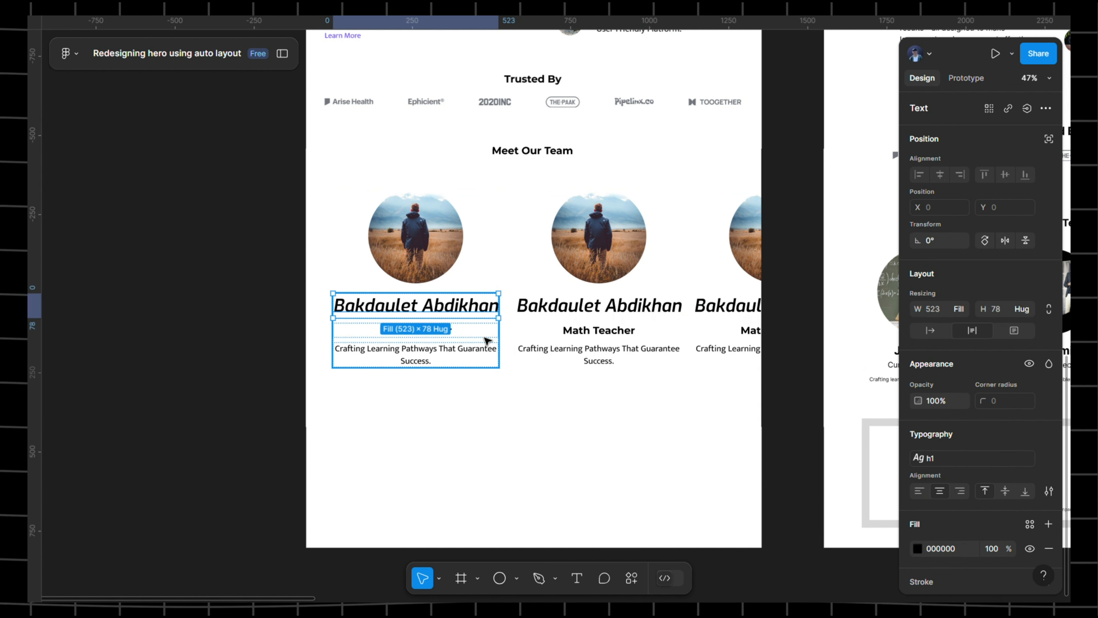
{"action": "left_click", "coordinate": [518, 376]}
{"action": "left_click_drag", "start_coordinate": [599, 332], "coordinate": [532, 330]}
{"action": "left_click", "coordinate": [387, 311]}
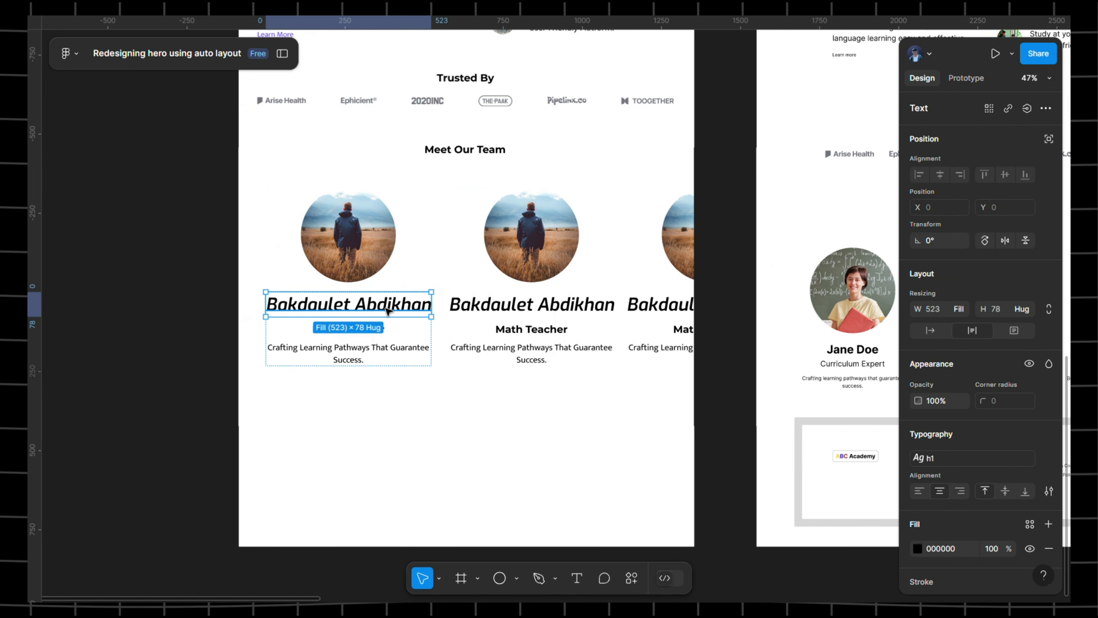
{"action": "scroll", "coordinate": [1024, 381], "scroll_direction": "down", "scroll_amount": 3}
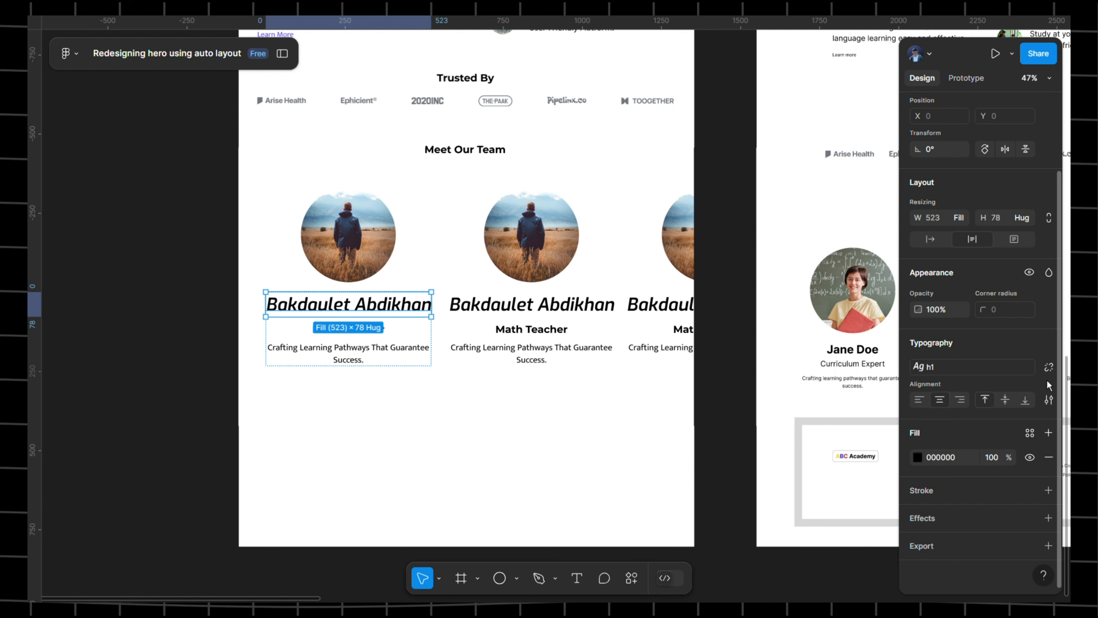
{"action": "left_click", "coordinate": [1021, 368]}
{"action": "left_click", "coordinate": [951, 430]}
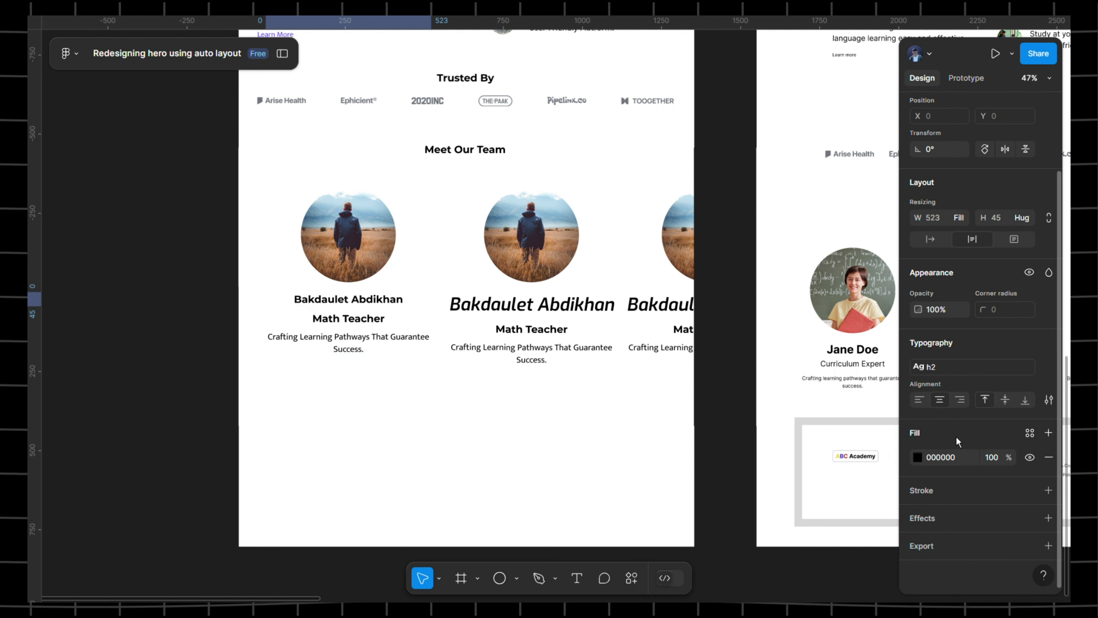
- Give Math Teacher the b2 style and the description the body style
{"action": "key", "text": "ctrl+v"}
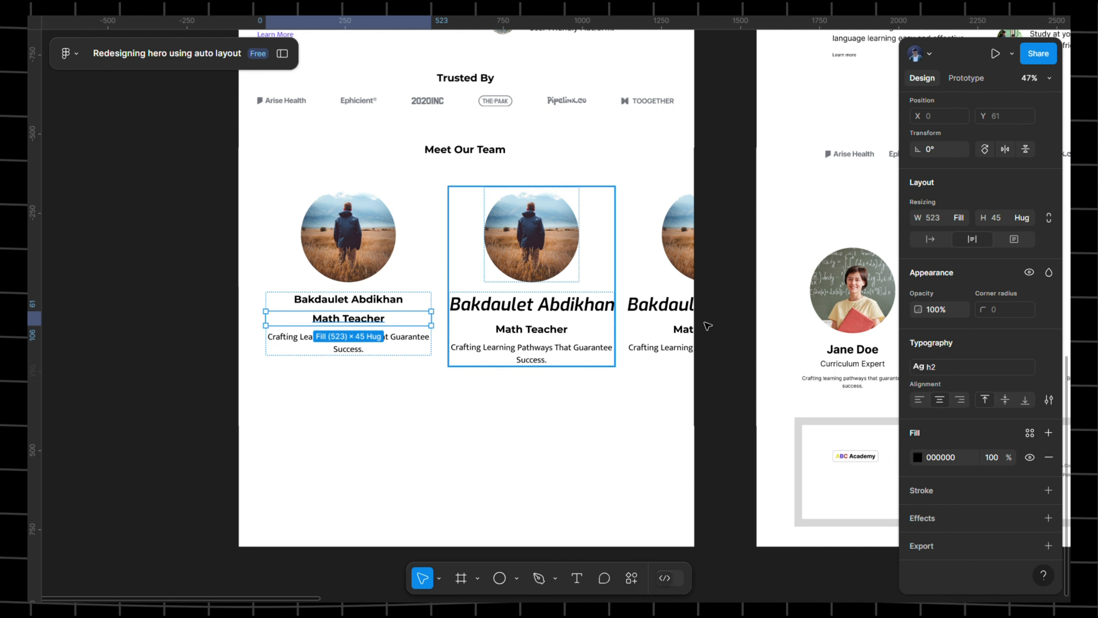
{"action": "left_click", "coordinate": [994, 373]}
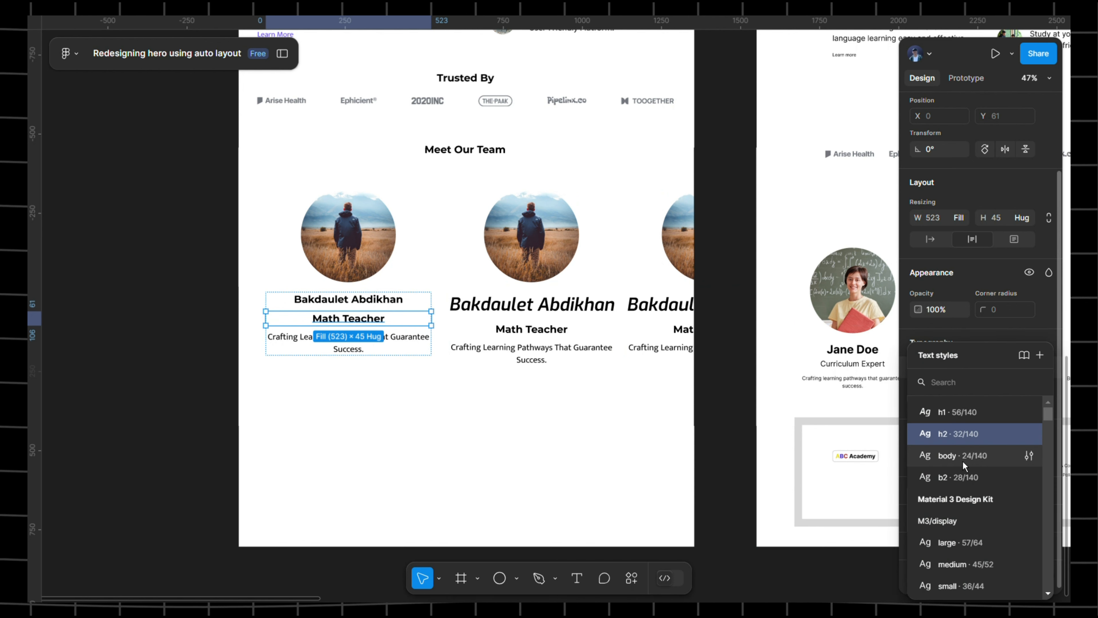
{"action": "left_click", "coordinate": [959, 475]}
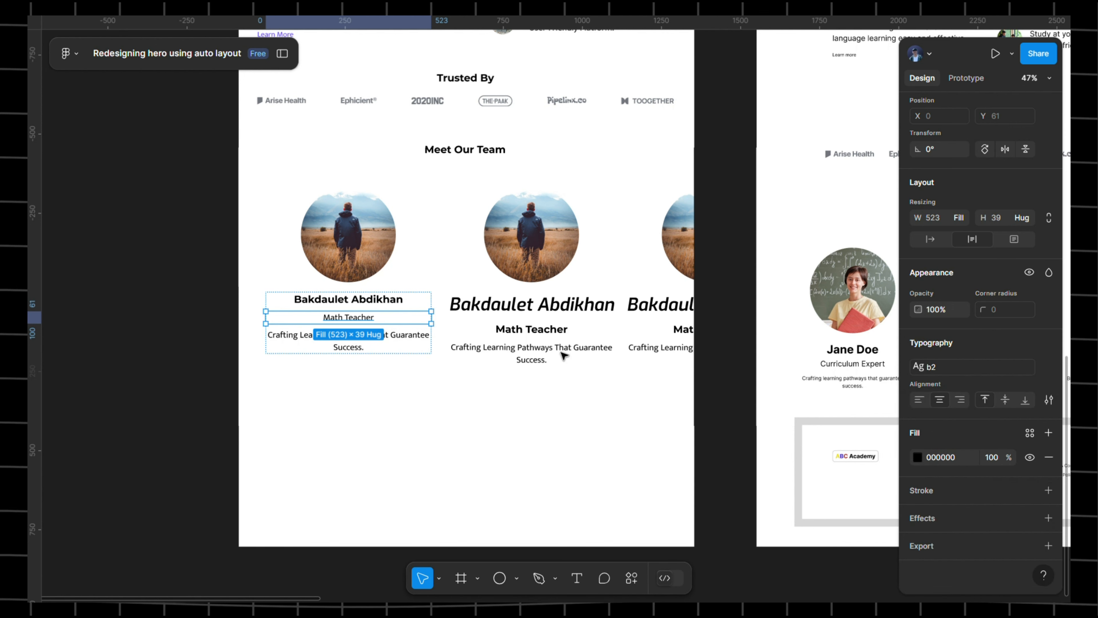
{"action": "left_click", "coordinate": [353, 347]}
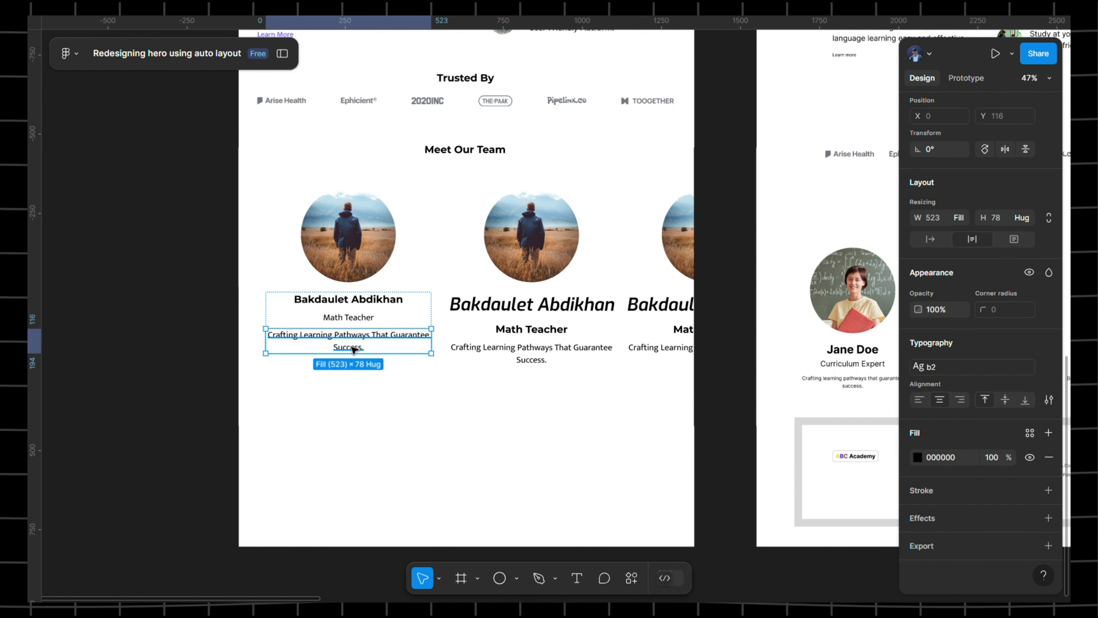
{"action": "left_click", "coordinate": [981, 369]}
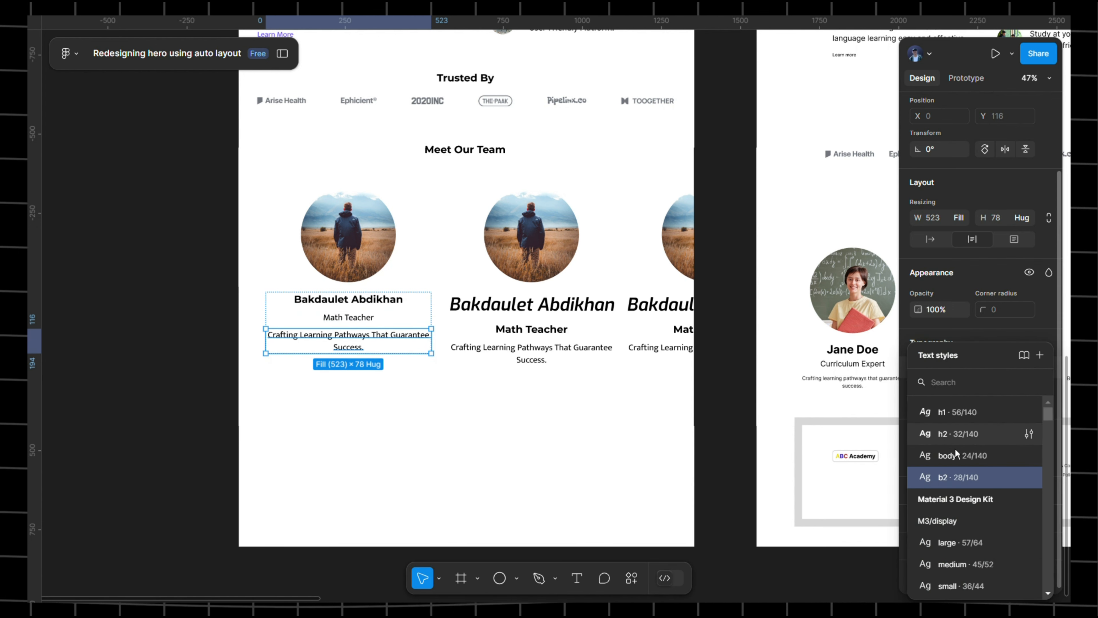
{"action": "left_click", "coordinate": [954, 456]}
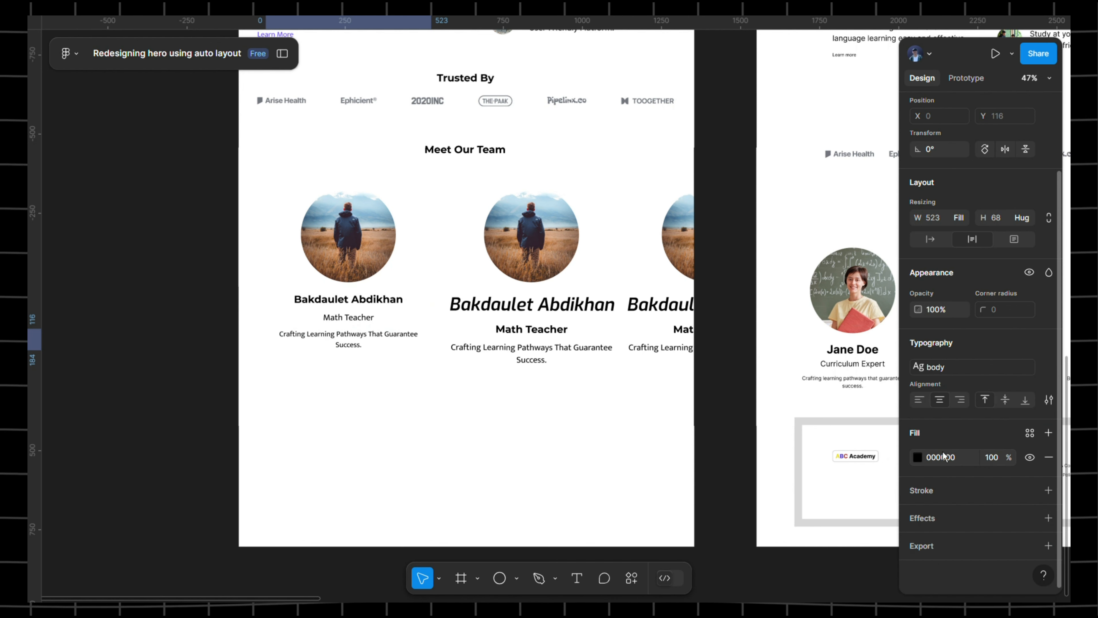
- Set the Math Teacher title's font weight to Bold
{"action": "left_click", "coordinate": [355, 320]}
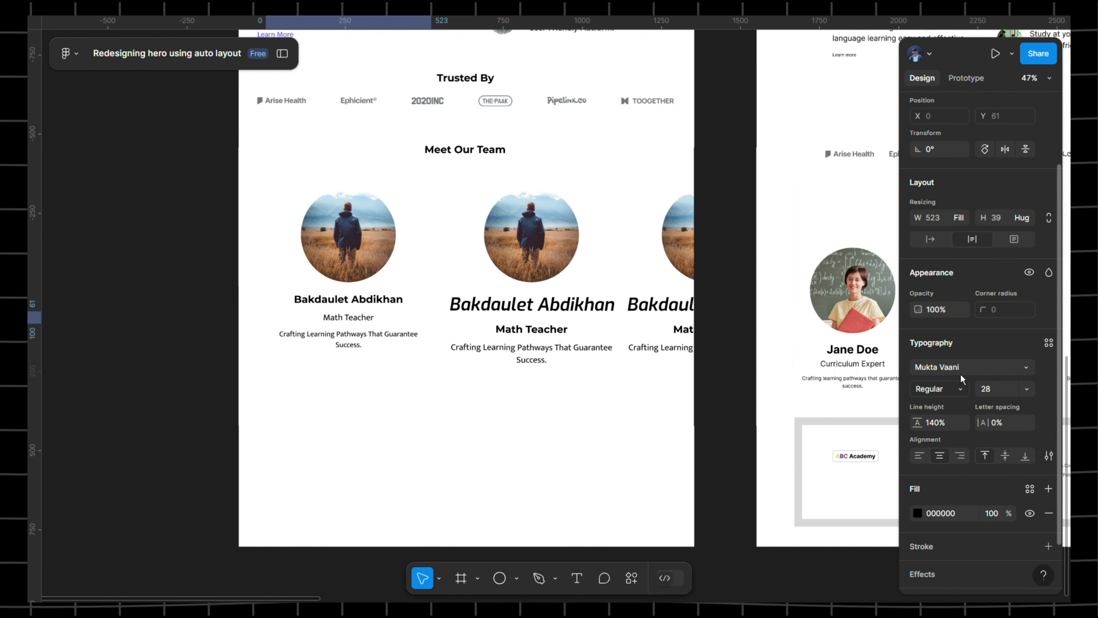
{"action": "left_click", "coordinate": [949, 389]}
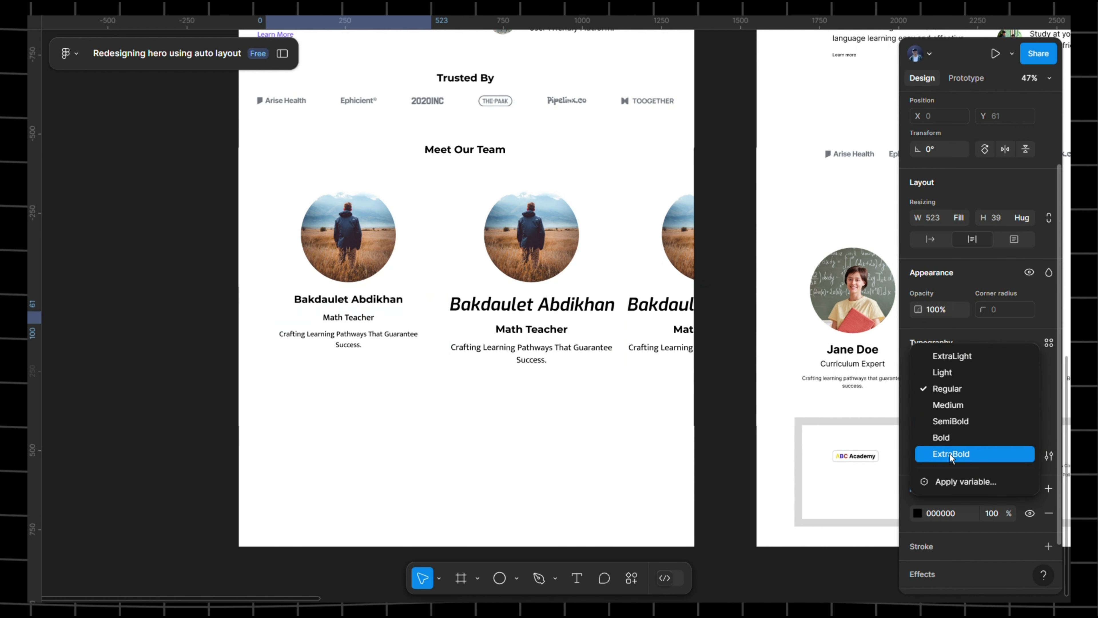
{"action": "left_click", "coordinate": [949, 426]}
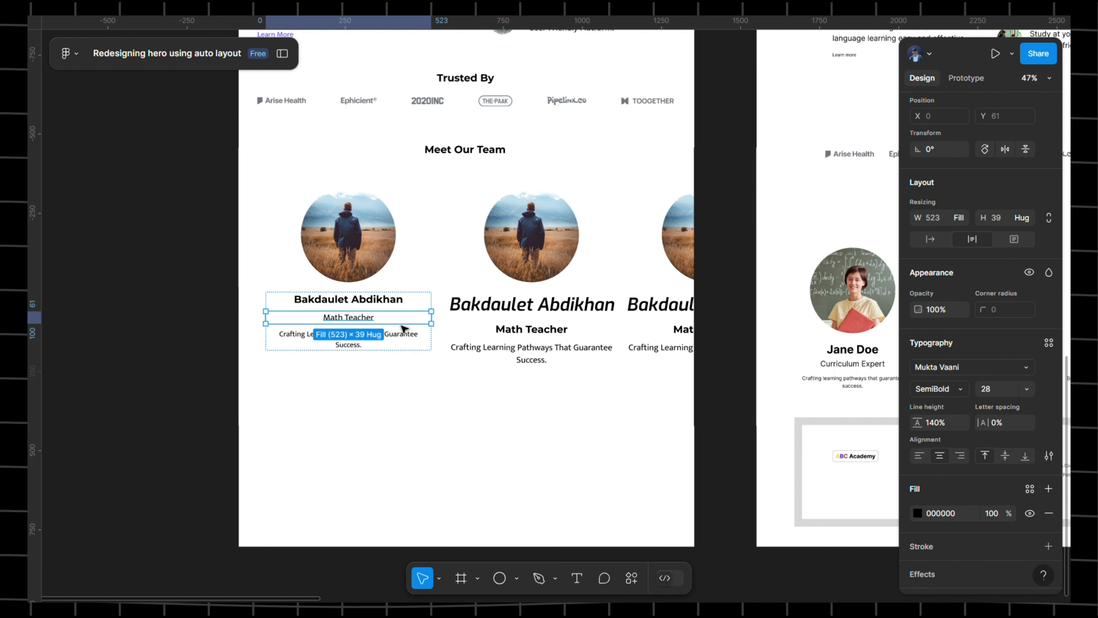
{"action": "left_click", "coordinate": [965, 392]}
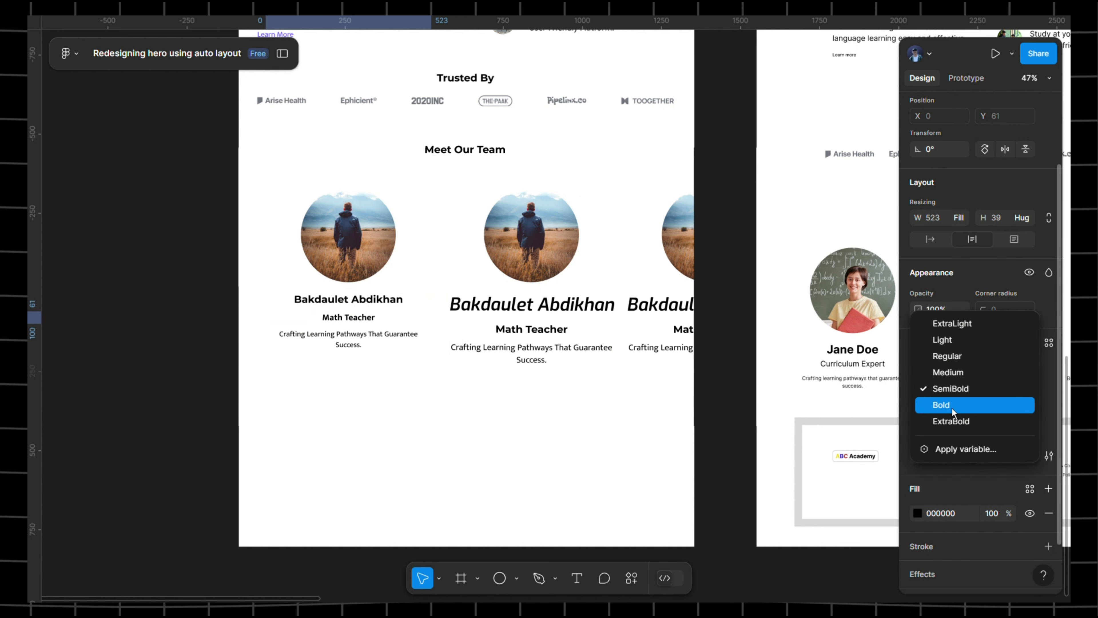
{"action": "left_click", "coordinate": [938, 404]}
- Delete the other two team cards and narrow the remaining card to 434 wide
{"action": "left_click", "coordinate": [541, 259]}
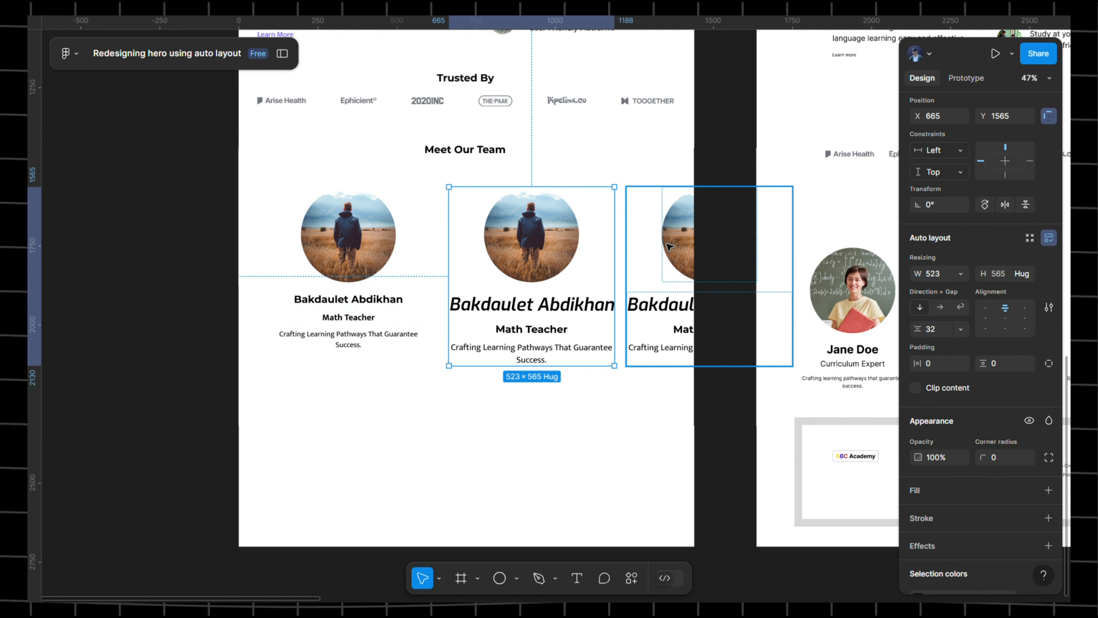
{"action": "key", "text": "Delete"}
{"action": "left_click", "coordinate": [669, 246]}
{"action": "key", "text": "Delete"}
{"action": "left_click", "coordinate": [398, 244]}
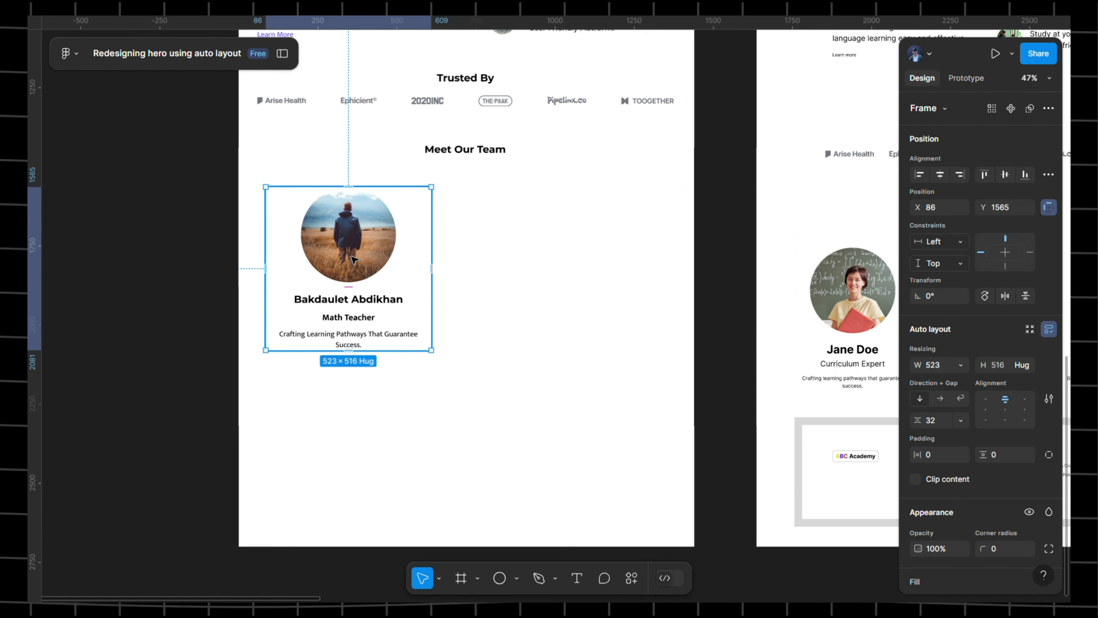
{"action": "left_click_drag", "start_coordinate": [442, 280], "coordinate": [414, 285]}
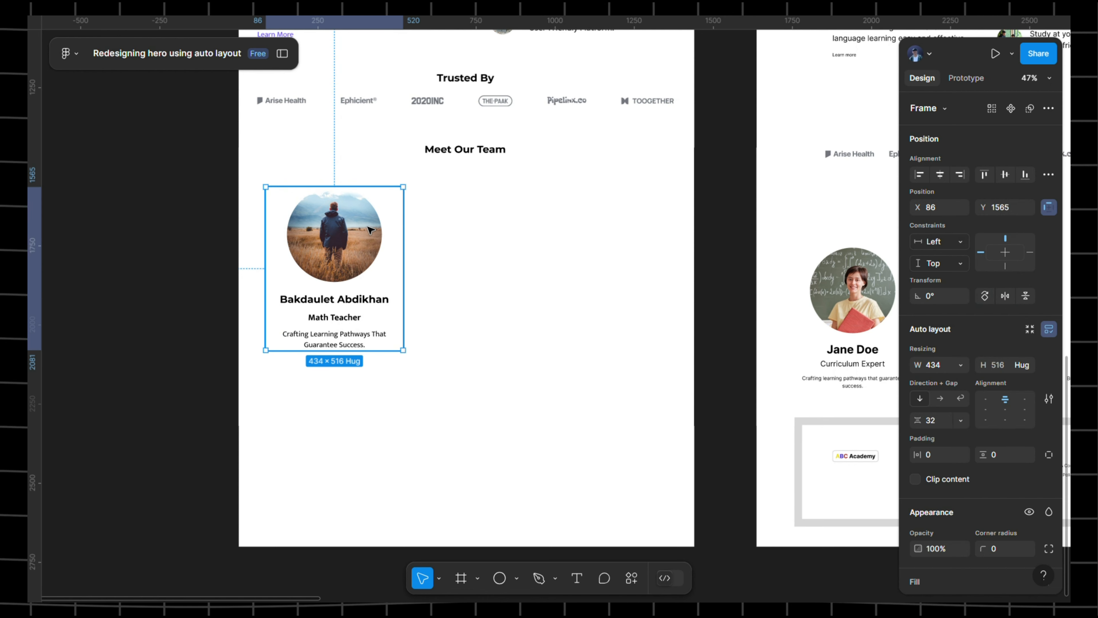
- Set the card's photo width to 270 and duplicate the card to the right
{"action": "double_click", "coordinate": [378, 215]}
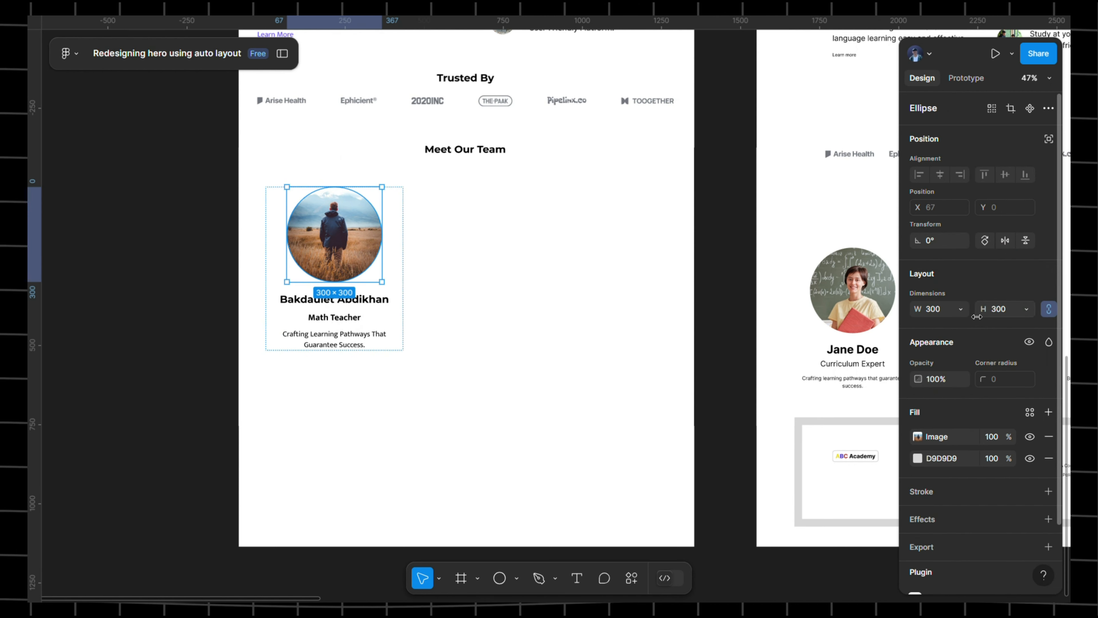
{"action": "left_click", "coordinate": [940, 309]}
{"action": "type", "text": "2"}
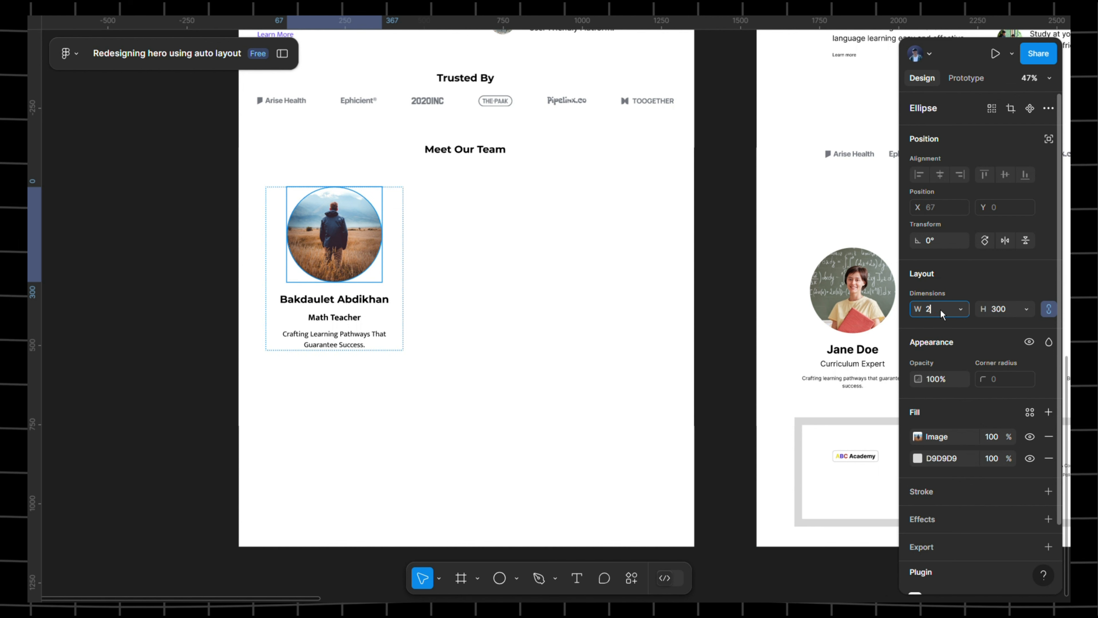
{"action": "type", "text": "70"}
{"action": "left_click", "coordinate": [1012, 315]}
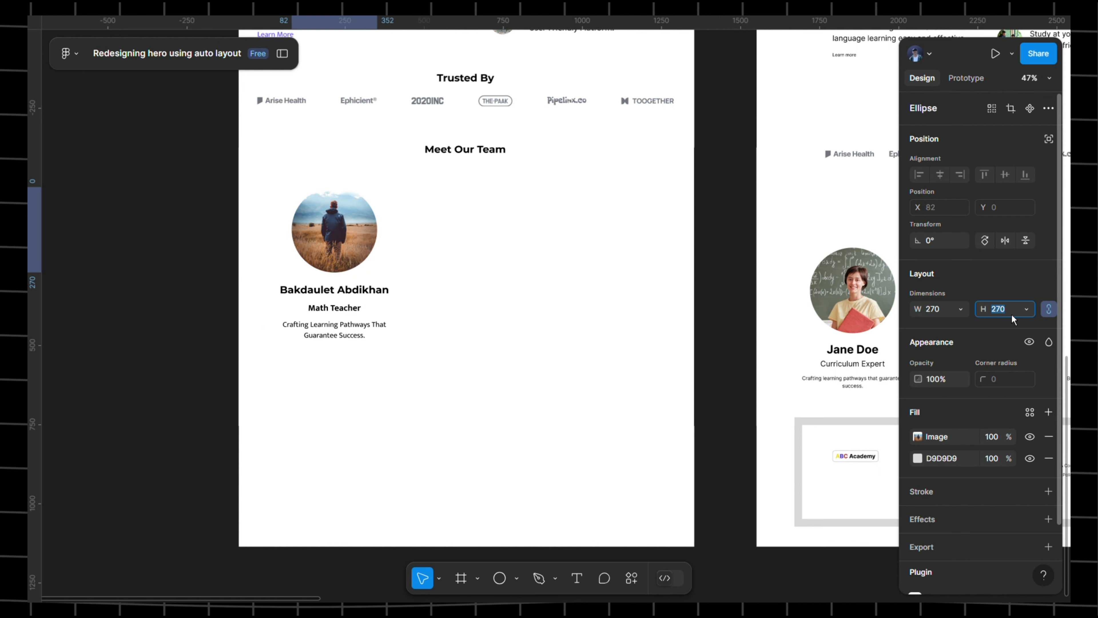
{"action": "left_click", "coordinate": [556, 225]}
{"action": "left_click", "coordinate": [348, 208]}
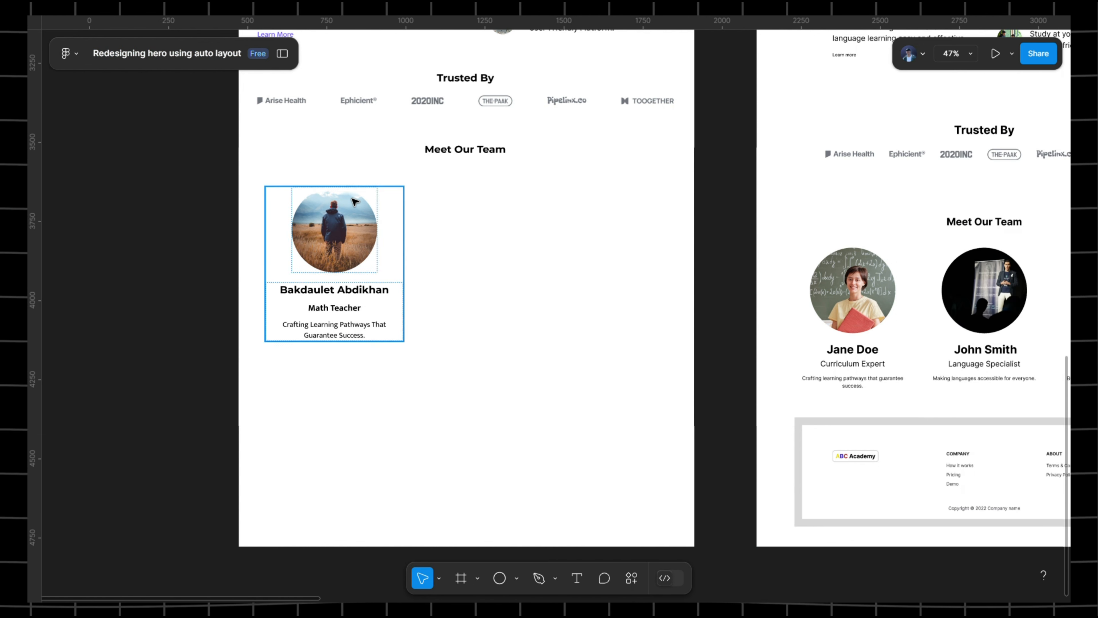
{"action": "left_click_drag", "start_coordinate": [349, 208], "coordinate": [625, 209], "text": "alt"}
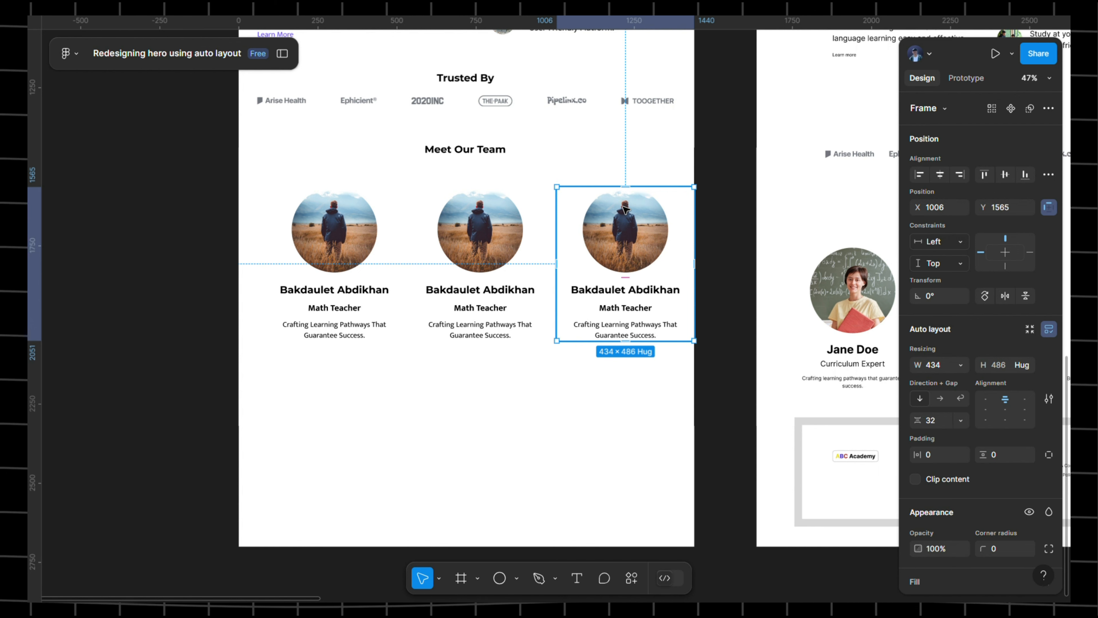
- Wrap the three cards in a horizontal auto-layout frame with Auto gap, under Meet Our Team
{"action": "left_click", "coordinate": [389, 215]}
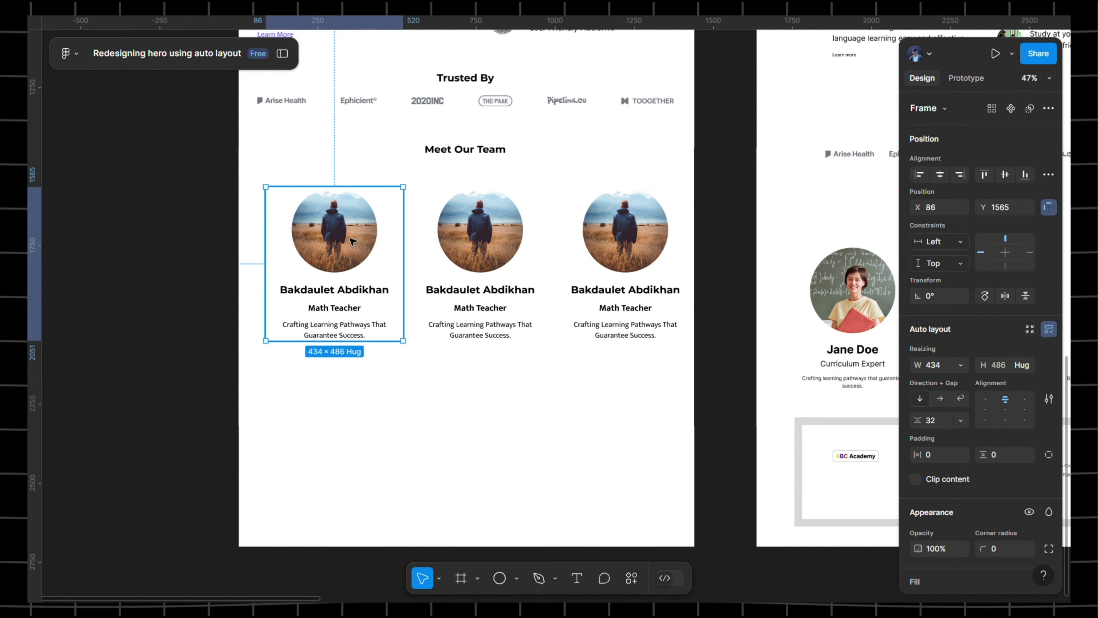
{"action": "left_click", "coordinate": [477, 230], "text": "shift"}
{"action": "left_click", "coordinate": [641, 214], "text": "shift"}
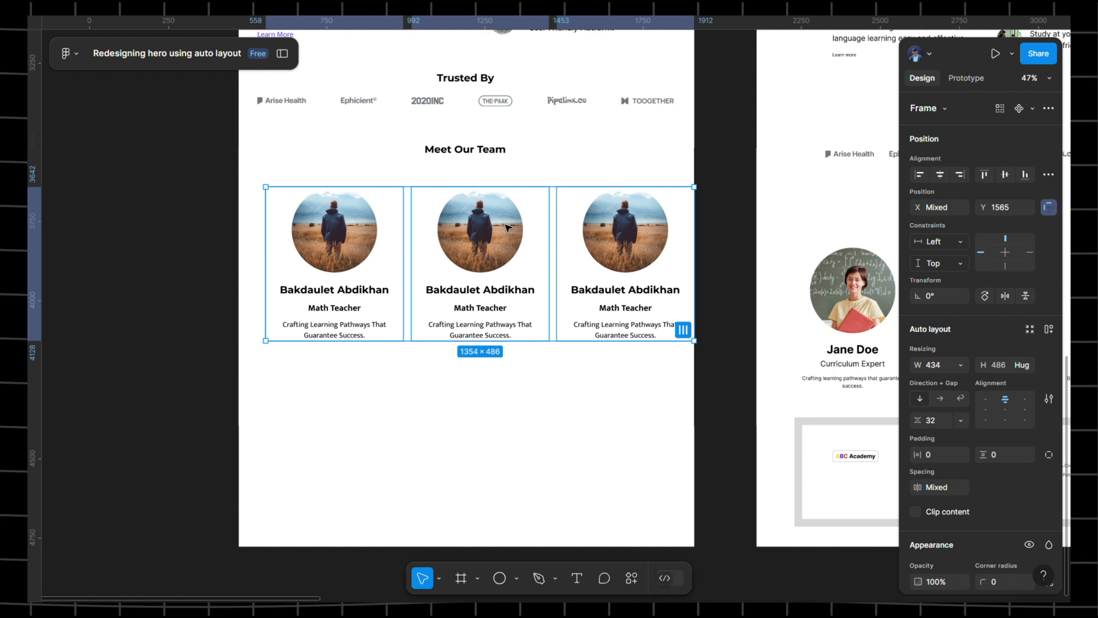
{"action": "left_click_drag", "start_coordinate": [508, 227], "coordinate": [496, 236]}
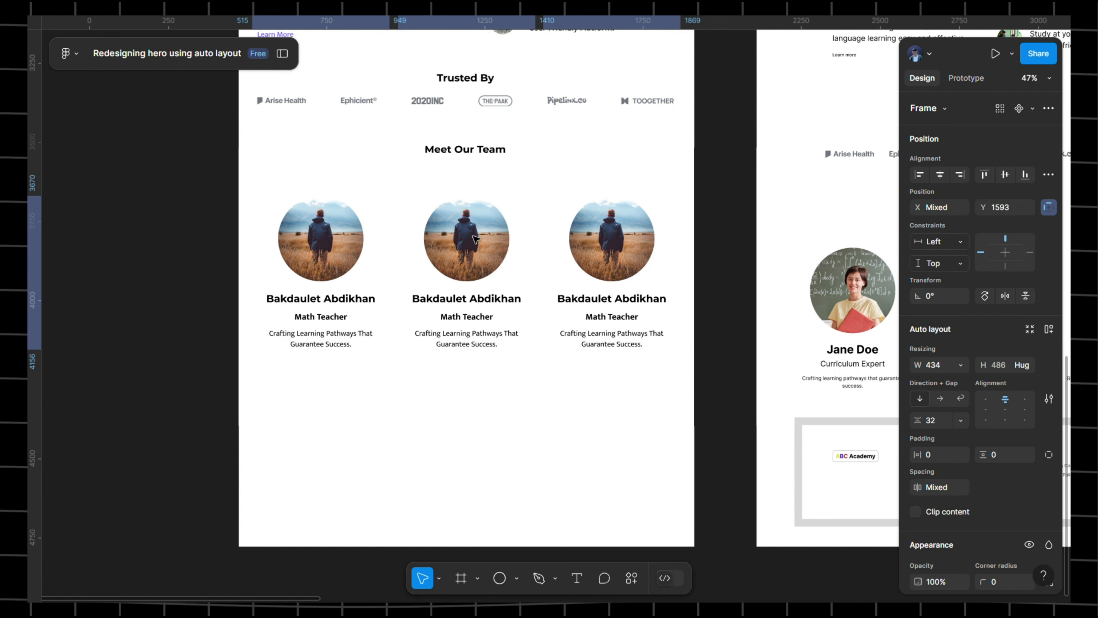
{"action": "key", "text": "shift+a"}
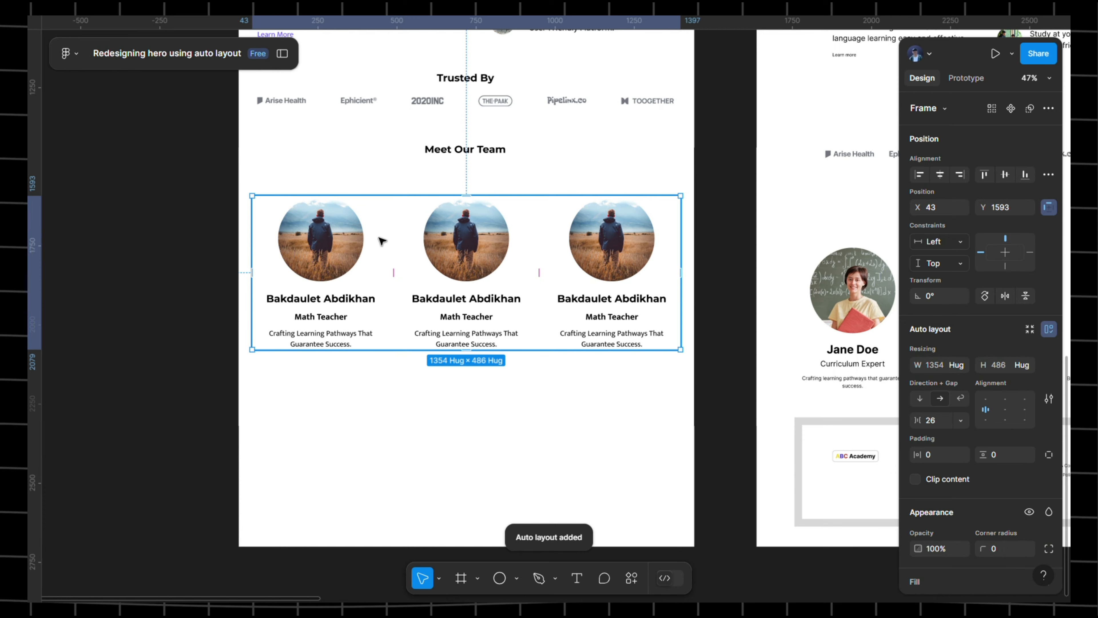
{"action": "scroll", "coordinate": [382, 240], "scroll_direction": "up", "scroll_amount": 2}
{"action": "left_click", "coordinate": [961, 421]}
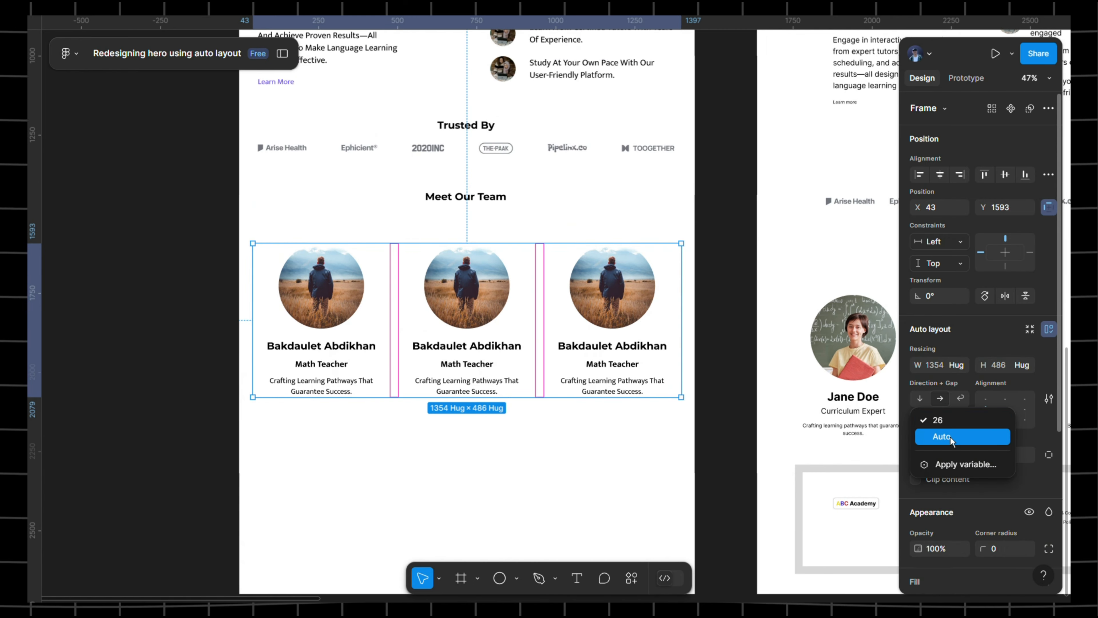
{"action": "left_click", "coordinate": [951, 438]}
{"action": "scroll", "coordinate": [351, 274], "scroll_direction": "up", "scroll_amount": 8}
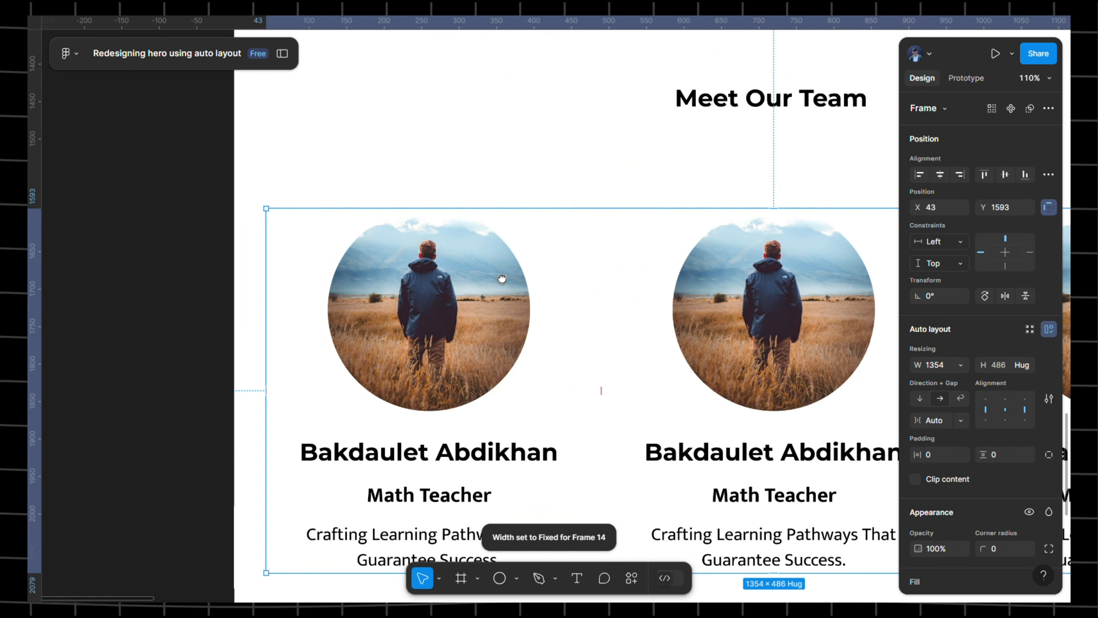
{"action": "scroll", "coordinate": [476, 345], "scroll_direction": "down", "scroll_amount": 8}
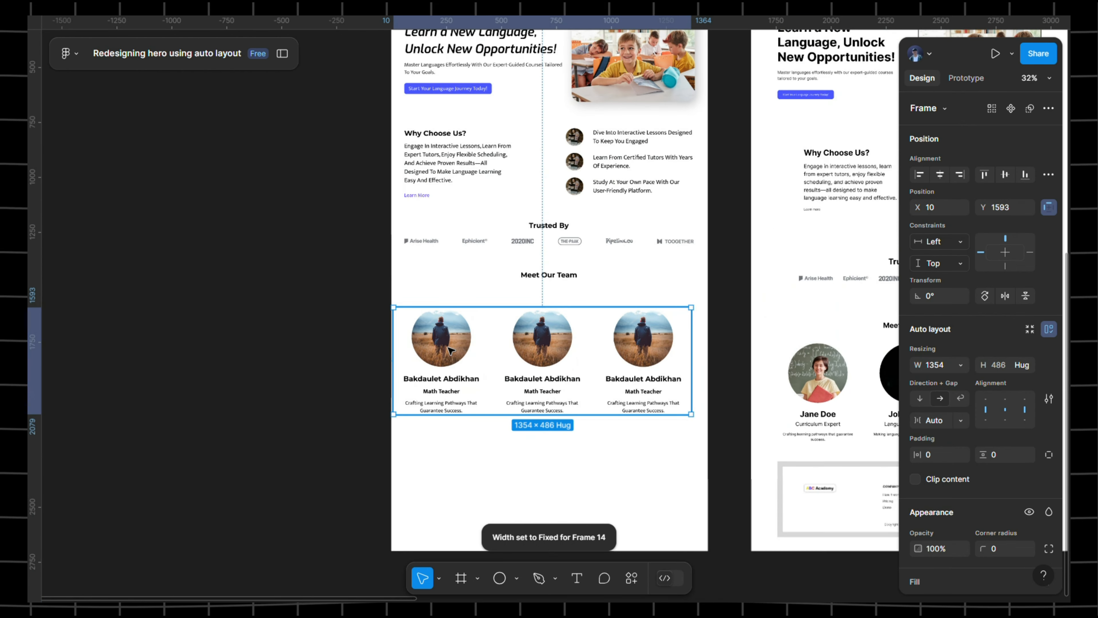
{"action": "left_click_drag", "start_coordinate": [450, 350], "coordinate": [463, 349]}
{"action": "scroll", "coordinate": [649, 365], "scroll_direction": "up", "scroll_amount": 5}
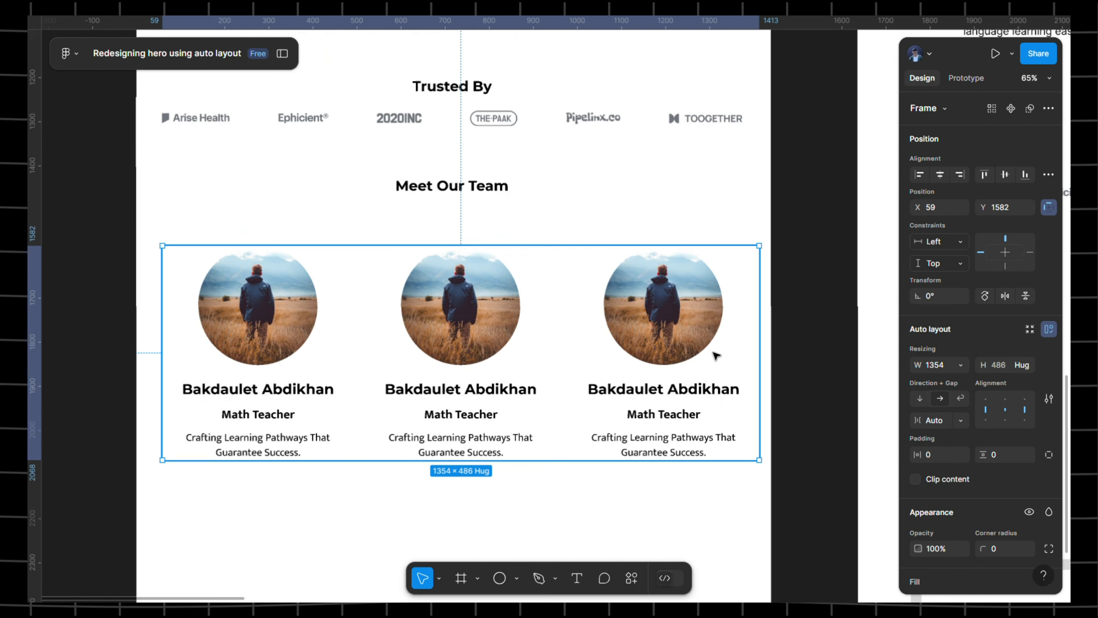
{"action": "scroll", "coordinate": [626, 344], "scroll_direction": "right", "scroll_amount": 4}
{"action": "scroll", "coordinate": [603, 340], "scroll_direction": "down", "scroll_amount": 5}
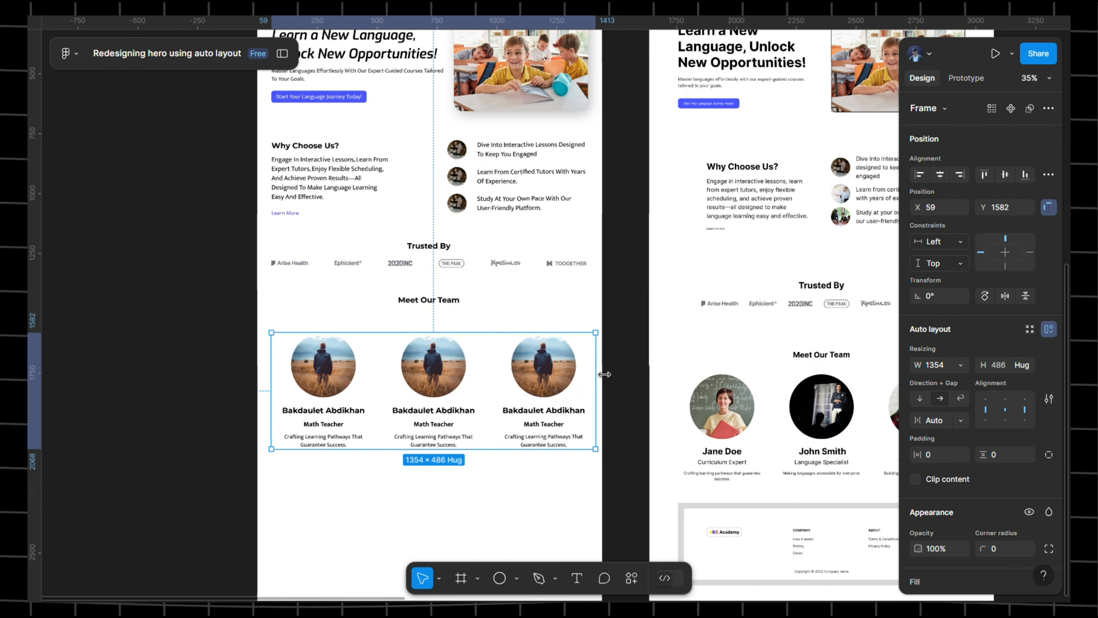
{"action": "left_click_drag", "start_coordinate": [607, 392], "coordinate": [601, 394]}
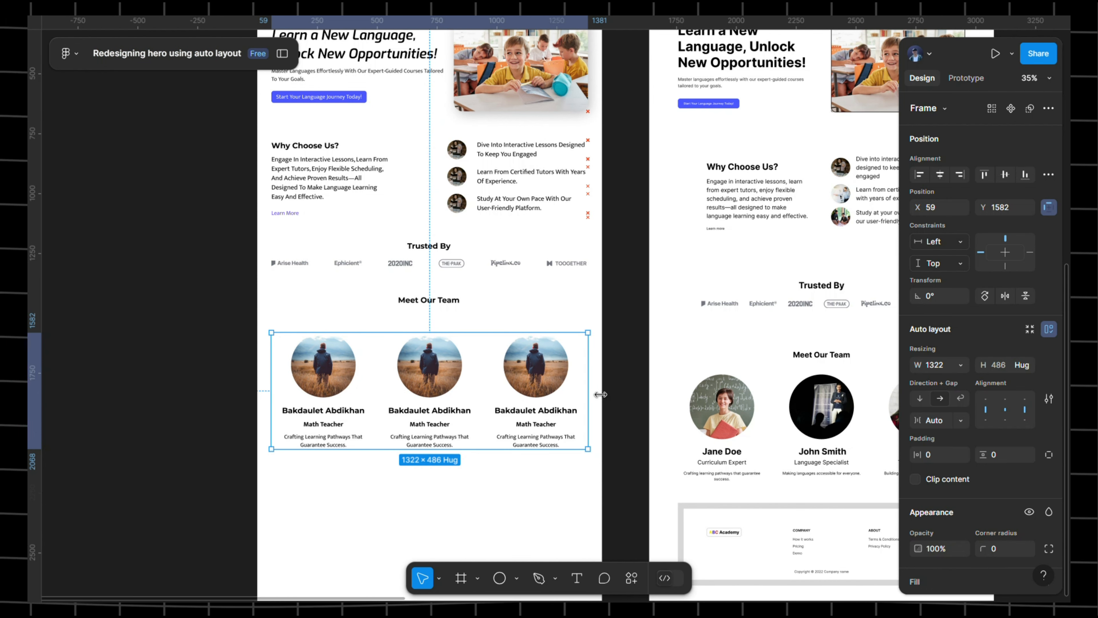
{"action": "left_click_drag", "start_coordinate": [604, 346], "coordinate": [657, 295]}
{"action": "scroll", "coordinate": [517, 309], "scroll_direction": "up", "scroll_amount": 3}
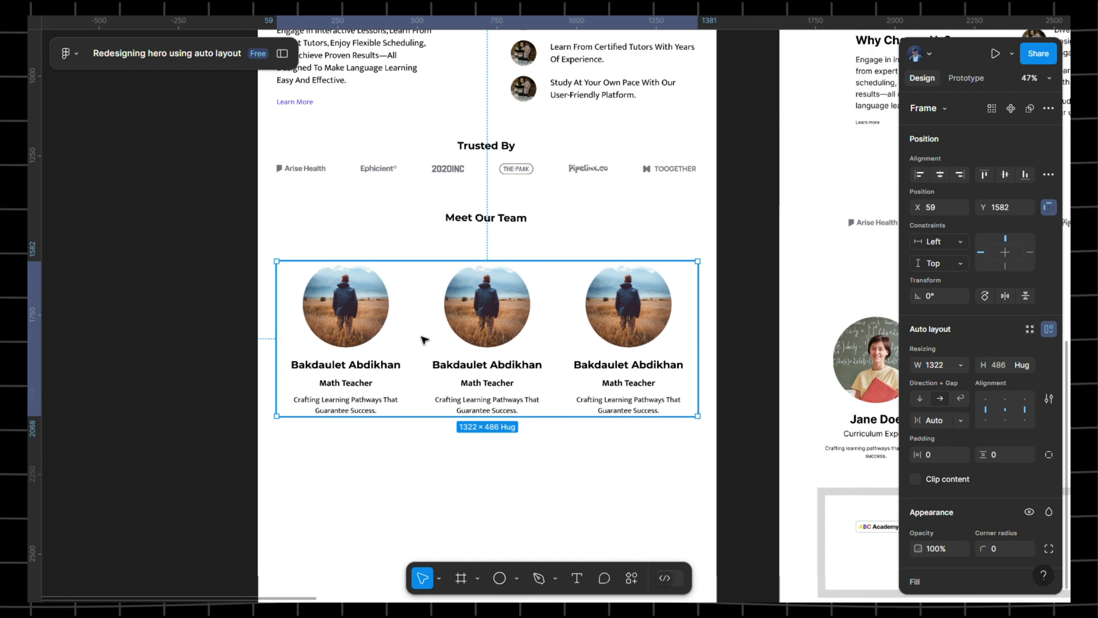
{"action": "left_click", "coordinate": [241, 300]}
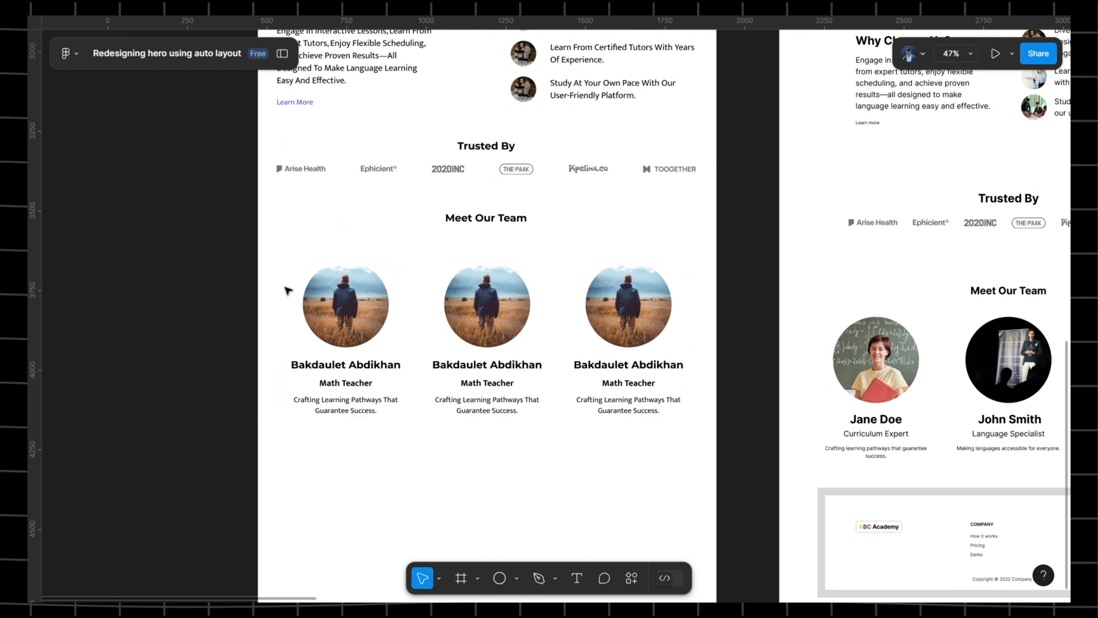
{"action": "scroll", "coordinate": [369, 230], "scroll_direction": "down", "scroll_amount": 2}
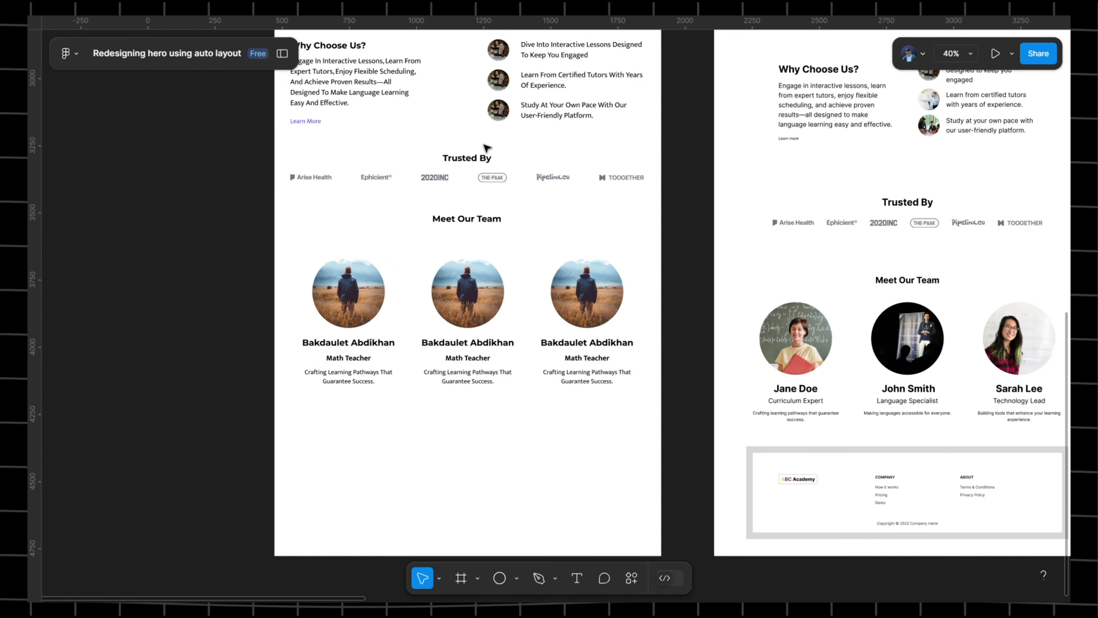
{"action": "scroll", "coordinate": [489, 165], "scroll_direction": "up", "scroll_amount": 4}
{"action": "left_click", "coordinate": [450, 318]}
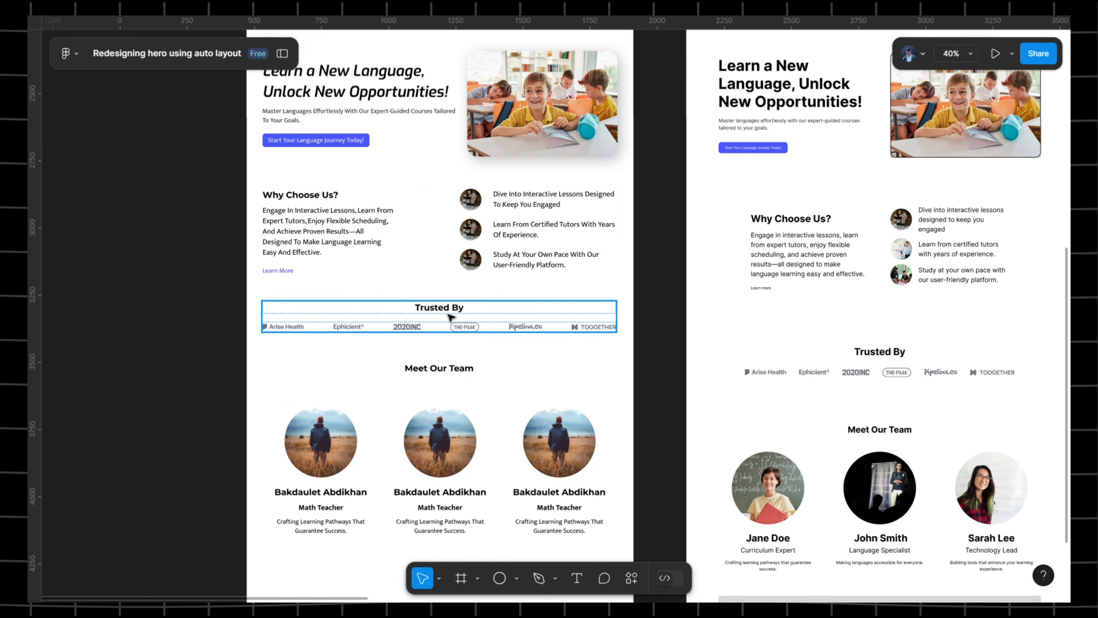
{"action": "scroll", "coordinate": [561, 392], "scroll_direction": "down", "scroll_amount": 4}
{"action": "scroll", "coordinate": [503, 232], "scroll_direction": "right", "scroll_amount": 4}
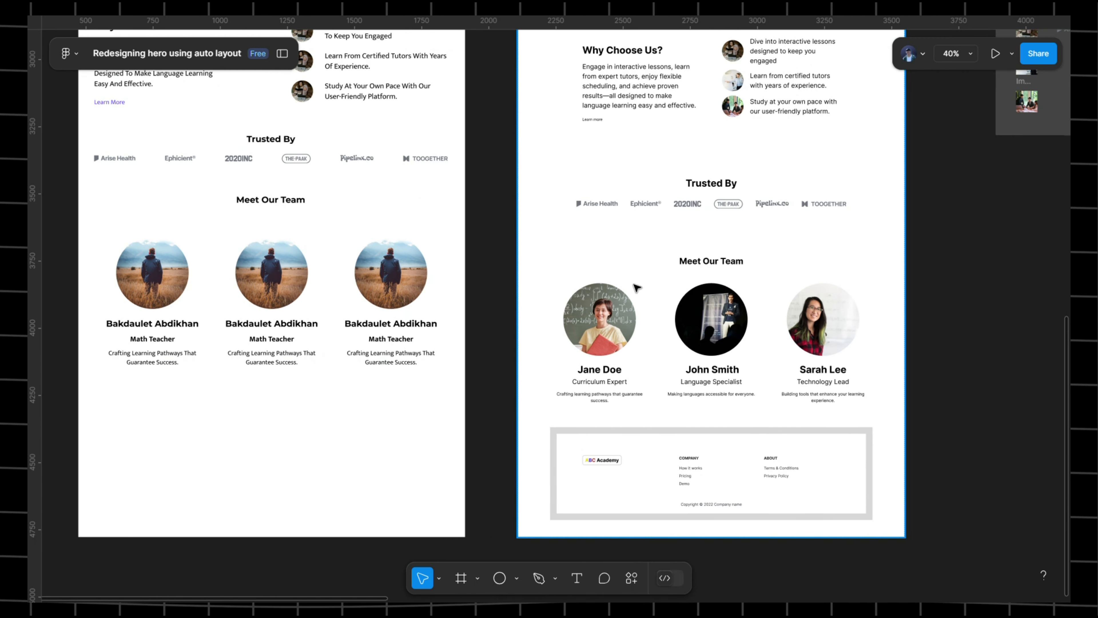
{"action": "scroll", "coordinate": [666, 390], "scroll_direction": "down", "scroll_amount": 1}
{"action": "scroll", "coordinate": [666, 363], "scroll_direction": "up", "scroll_amount": 5}
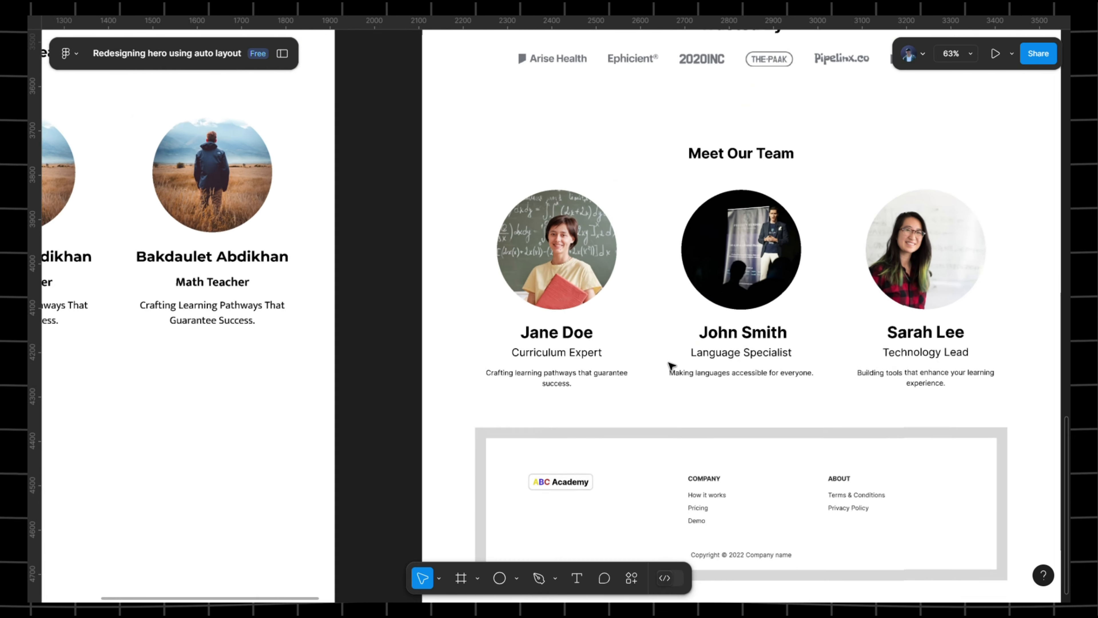
{"action": "scroll", "coordinate": [645, 204], "scroll_direction": "down", "scroll_amount": 1}
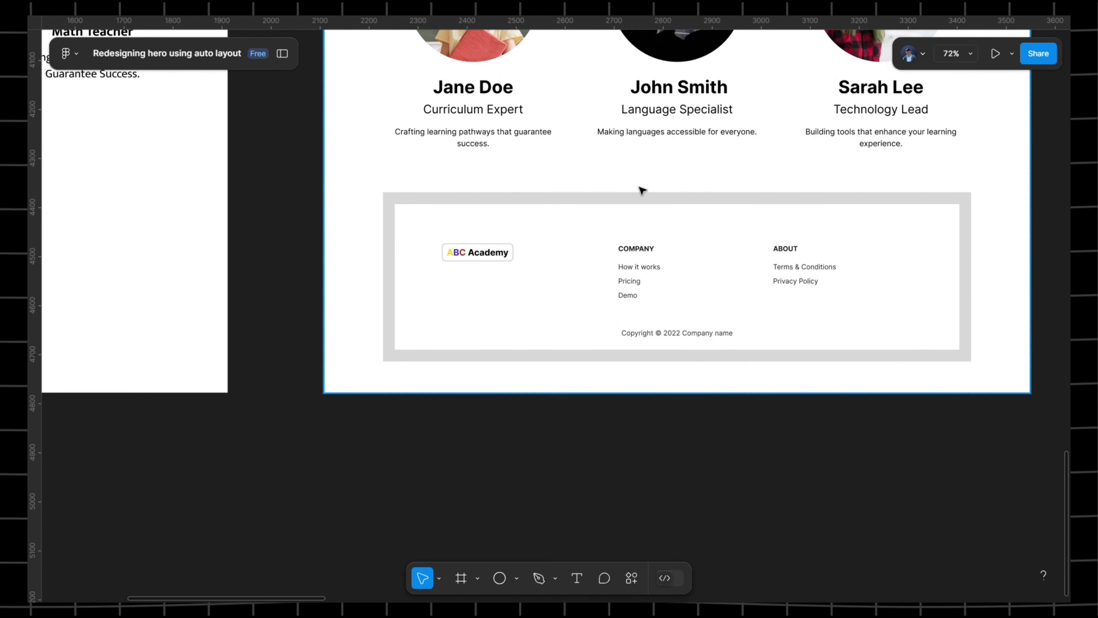
- Copy the ABC Academy logo from the assets board
{"action": "left_click", "coordinate": [642, 260]}
{"action": "left_click", "coordinate": [642, 261]}
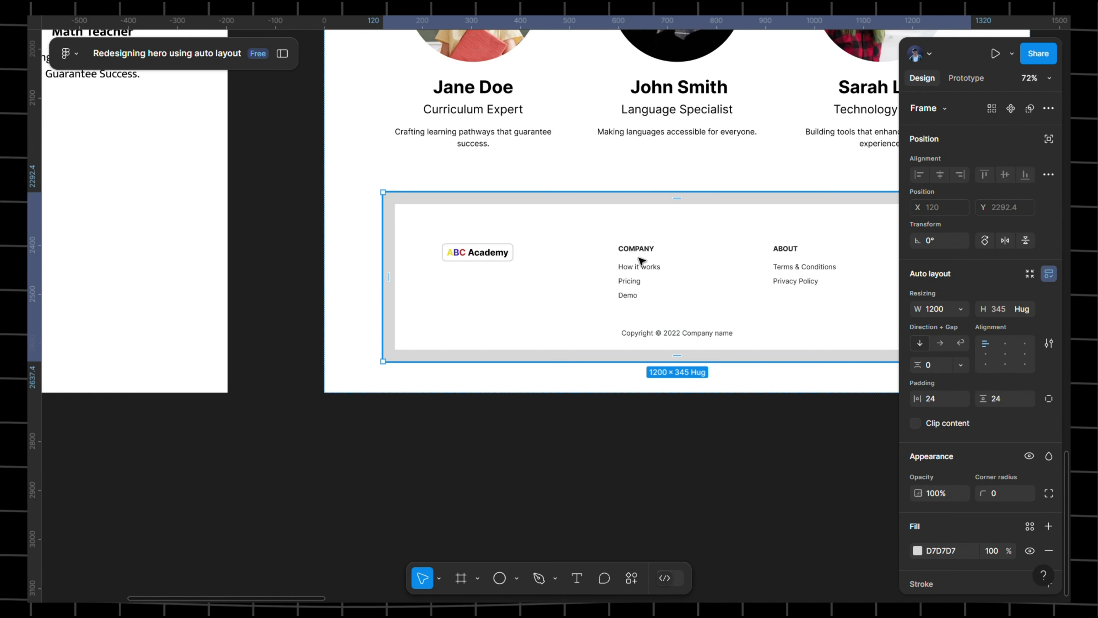
{"action": "scroll", "coordinate": [510, 259], "scroll_direction": "down", "scroll_amount": 5}
{"action": "left_click_drag", "start_coordinate": [378, 225], "coordinate": [422, 404]}
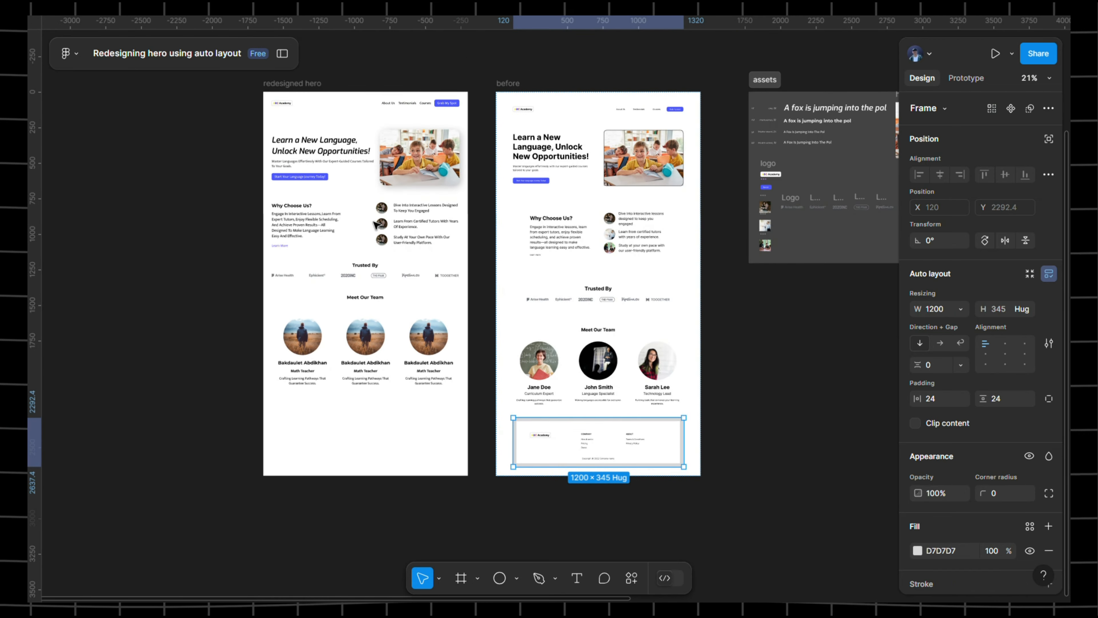
{"action": "left_click", "coordinate": [771, 173]}
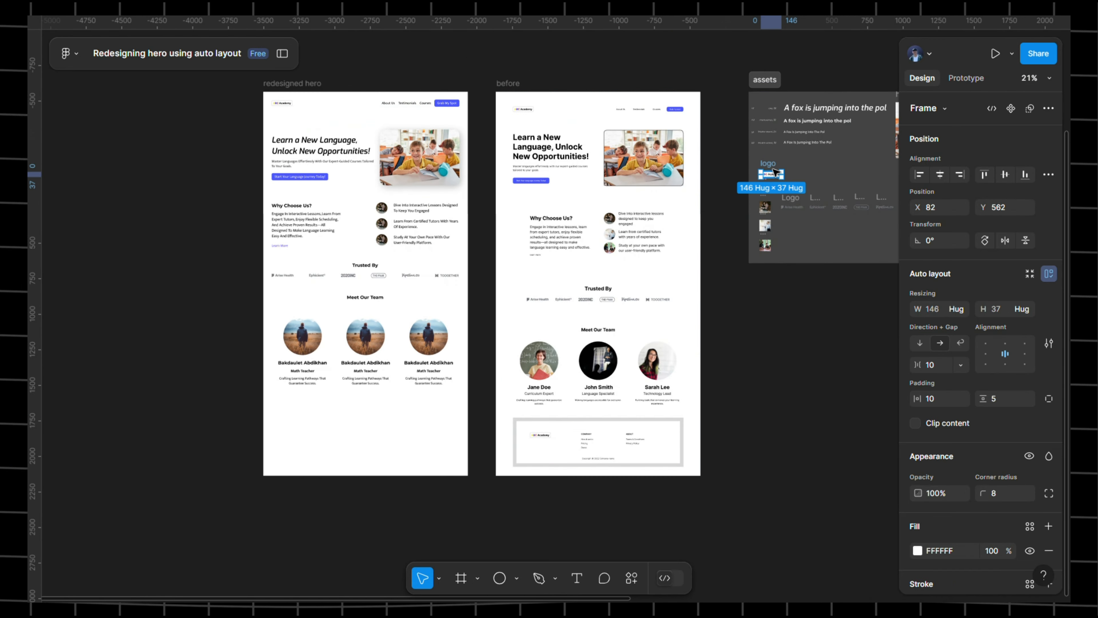
{"action": "right_click", "coordinate": [771, 174]}
{"action": "left_click", "coordinate": [758, 143]}
- Paste the logo into the redesigned page and position it below the team cards
{"action": "left_click_drag", "start_coordinate": [310, 366], "coordinate": [436, 181]}
{"action": "scroll", "coordinate": [410, 223], "scroll_direction": "up", "scroll_amount": 5}
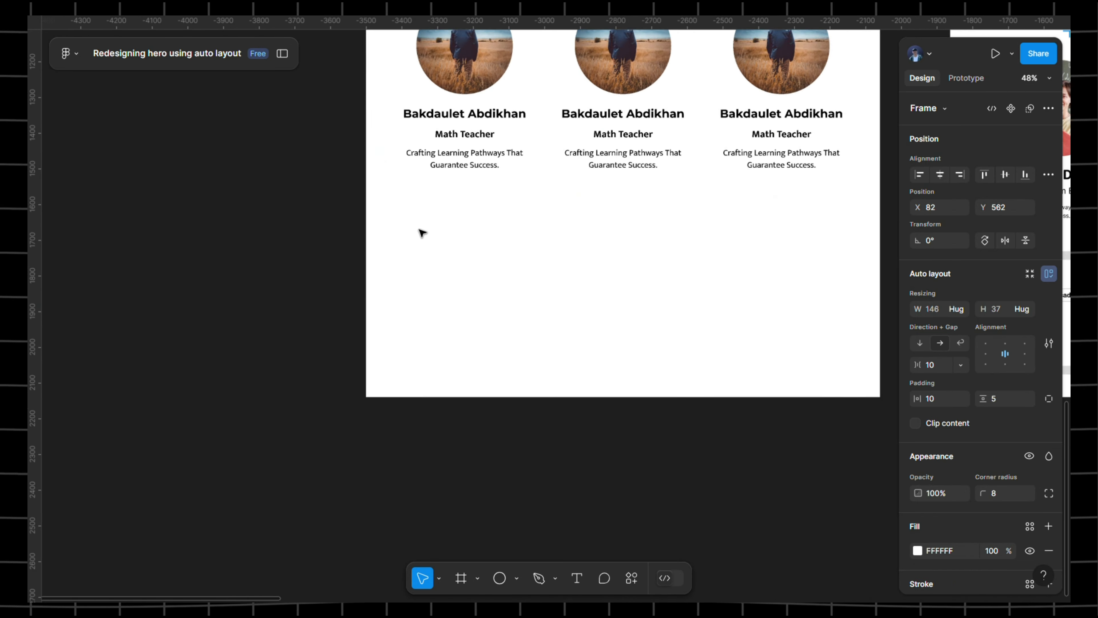
{"action": "right_click", "coordinate": [413, 230]}
{"action": "left_click", "coordinate": [455, 142]}
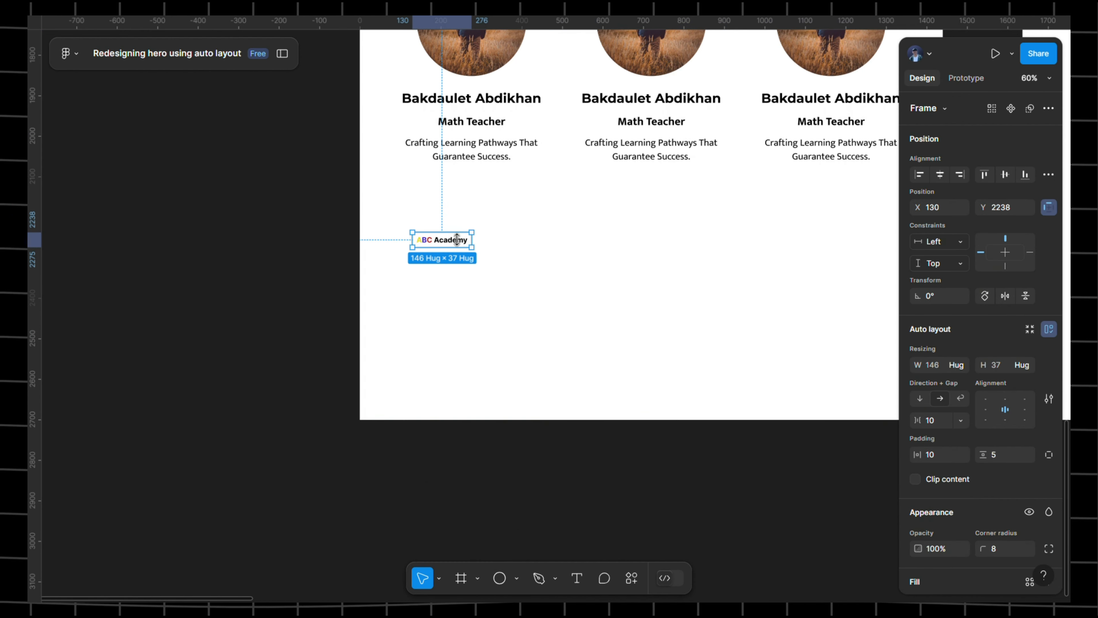
{"action": "left_click_drag", "start_coordinate": [453, 259], "coordinate": [434, 312]}
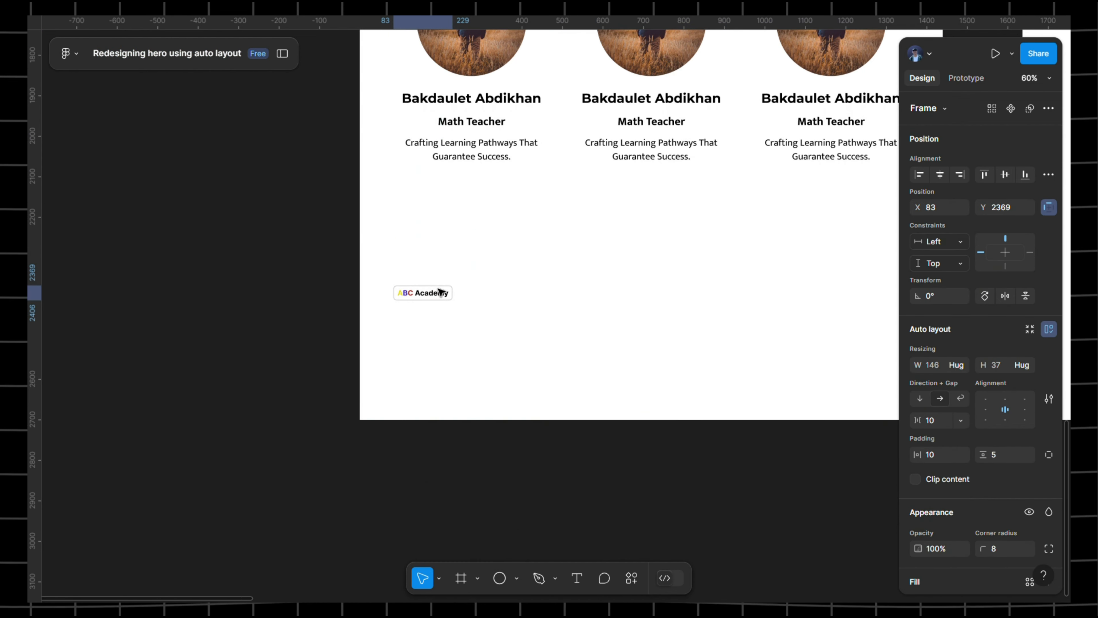
{"action": "left_click", "coordinate": [648, 259]}
{"action": "scroll", "coordinate": [532, 260], "scroll_direction": "right", "scroll_amount": 10}
{"action": "scroll", "coordinate": [679, 299], "scroll_direction": "up", "scroll_amount": 5}
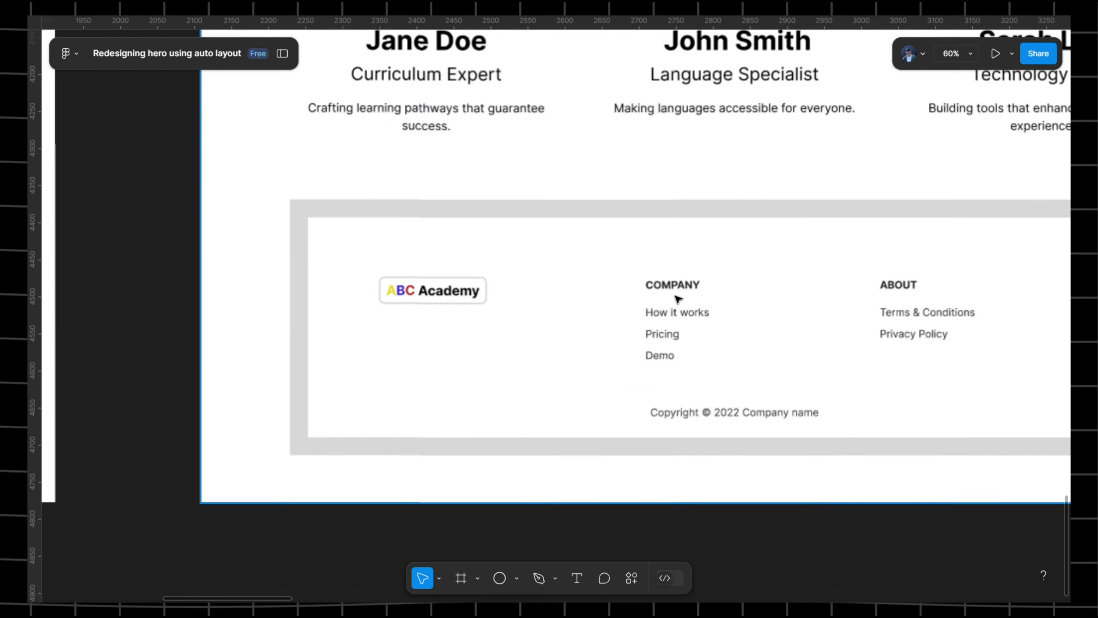
{"action": "left_click", "coordinate": [676, 289]}
{"action": "double_click", "coordinate": [676, 289]}
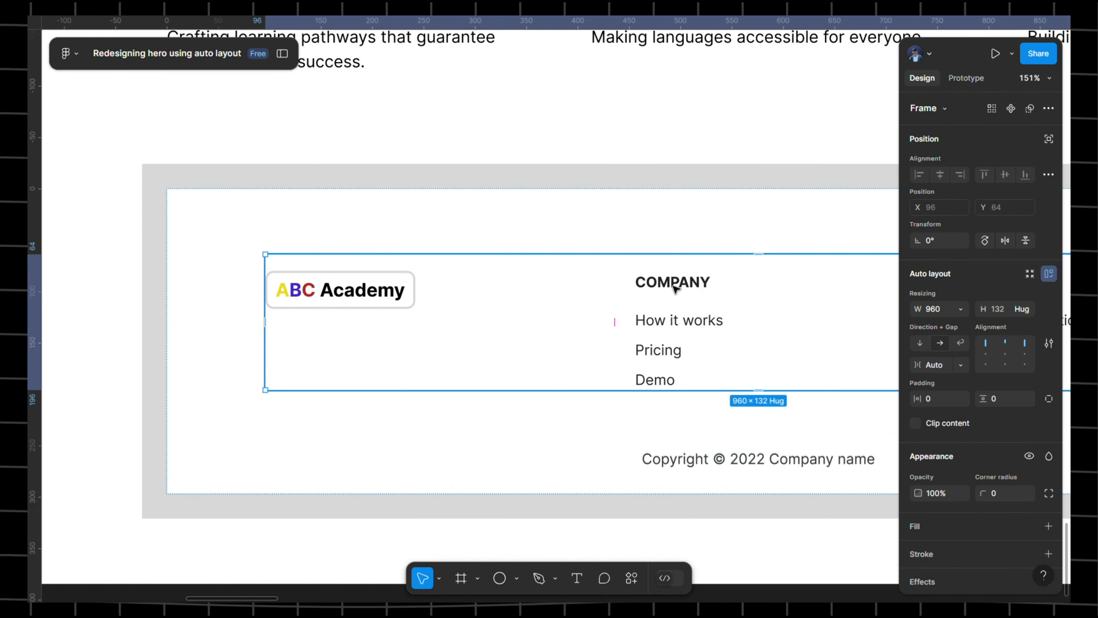
{"action": "double_click", "coordinate": [676, 289]}
{"action": "scroll", "coordinate": [623, 289], "scroll_direction": "down", "scroll_amount": 5}
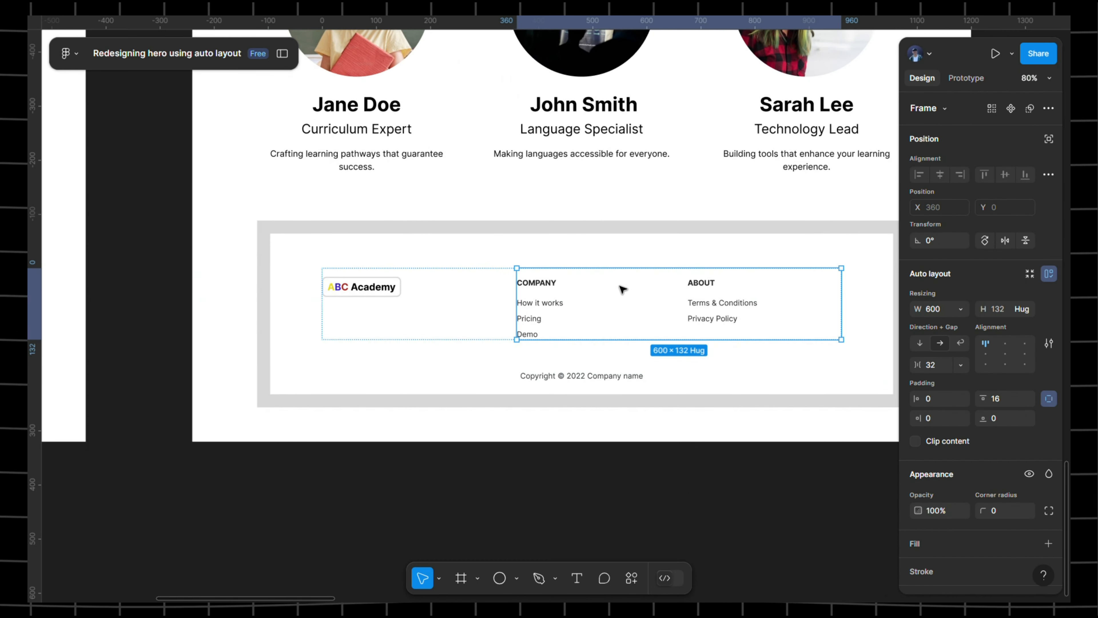
{"action": "double_click", "coordinate": [600, 291]}
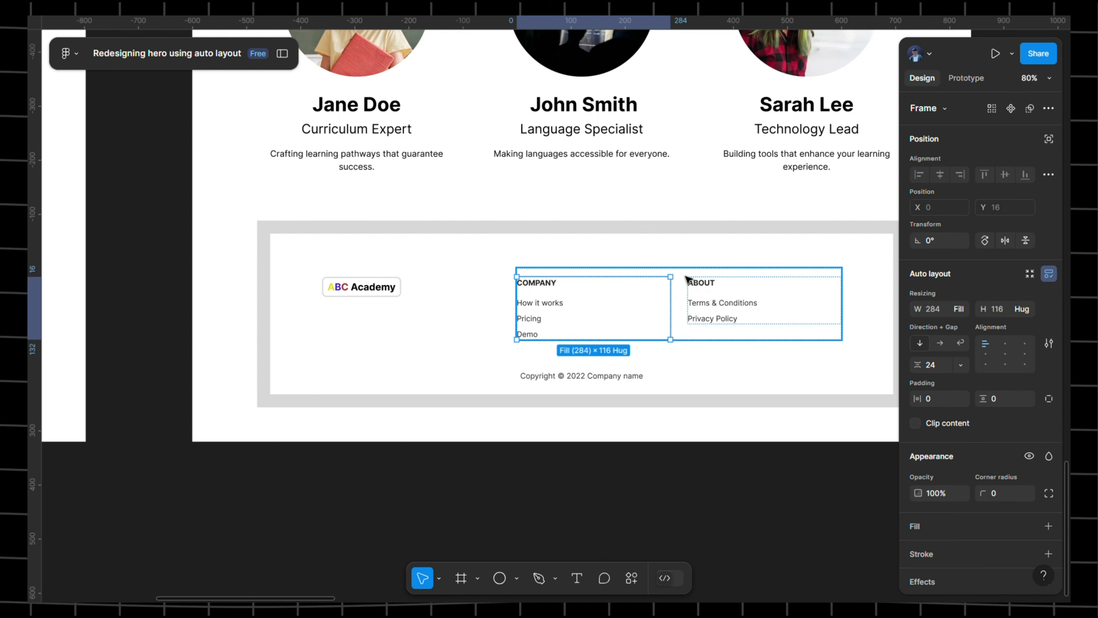
{"action": "left_click", "coordinate": [677, 281]}
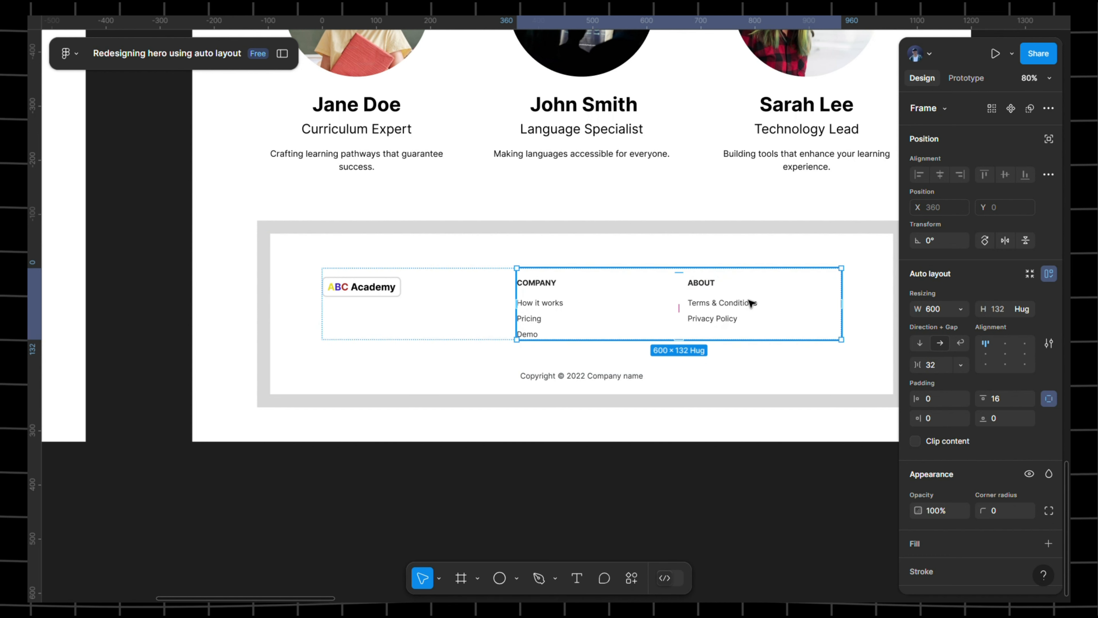
{"action": "left_click", "coordinate": [504, 289]}
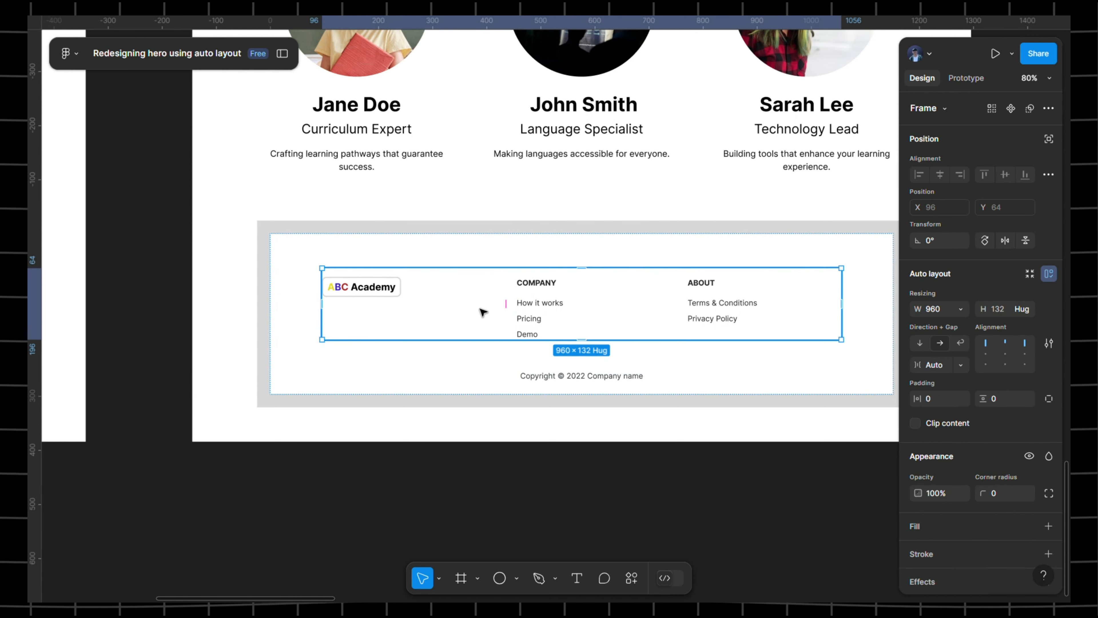
{"action": "left_click", "coordinate": [641, 312]}
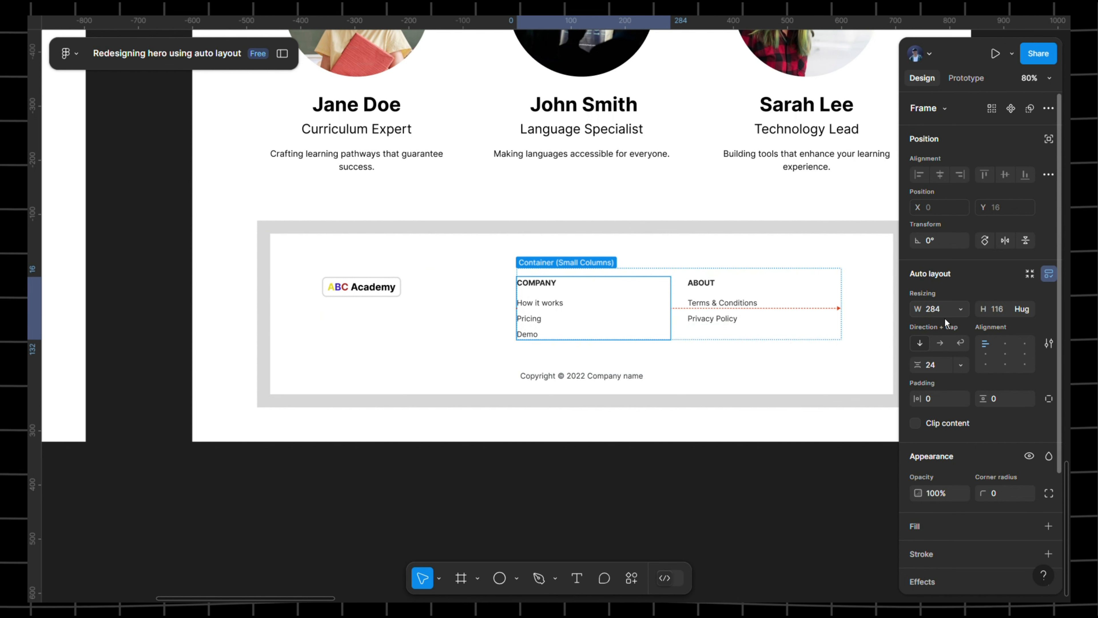
{"action": "left_click", "coordinate": [761, 318]}
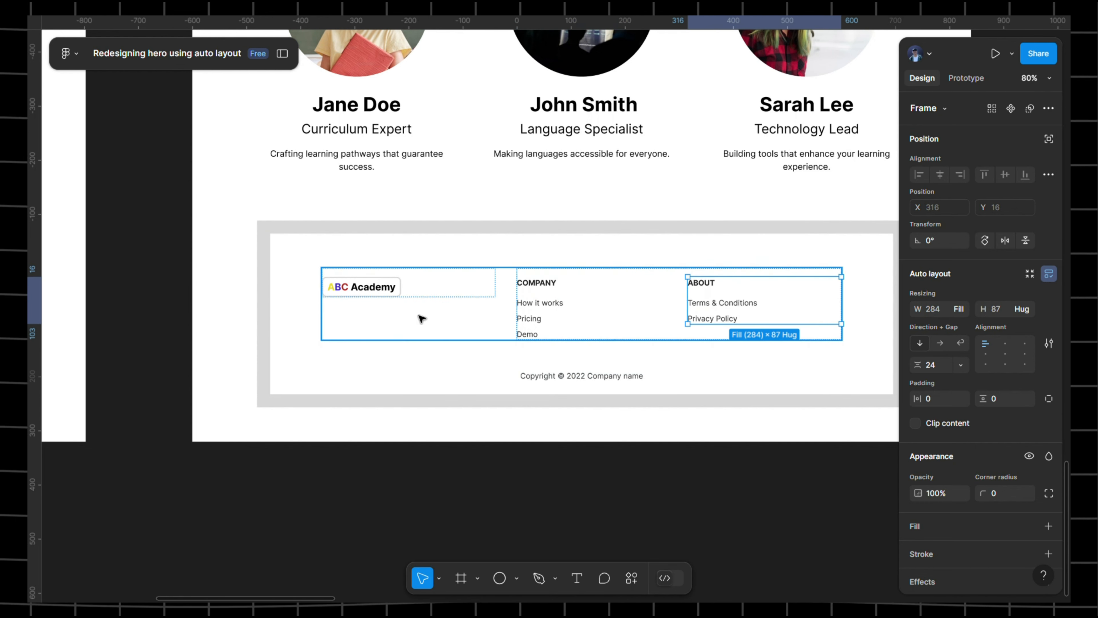
{"action": "left_click", "coordinate": [397, 287]}
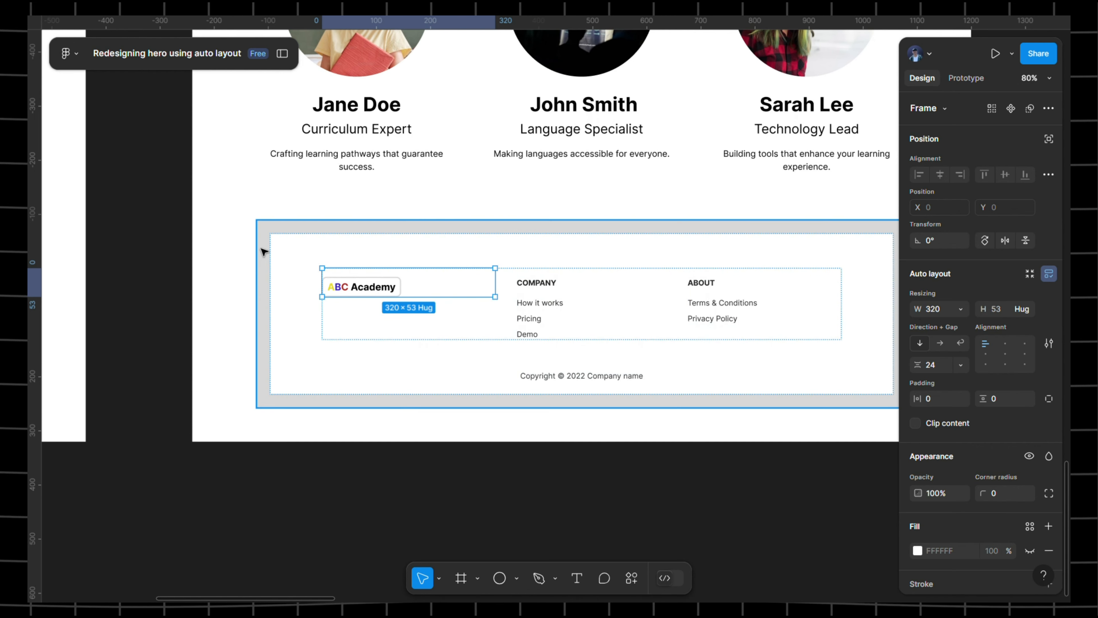
{"action": "scroll", "coordinate": [620, 270], "scroll_direction": "left", "scroll_amount": 5}
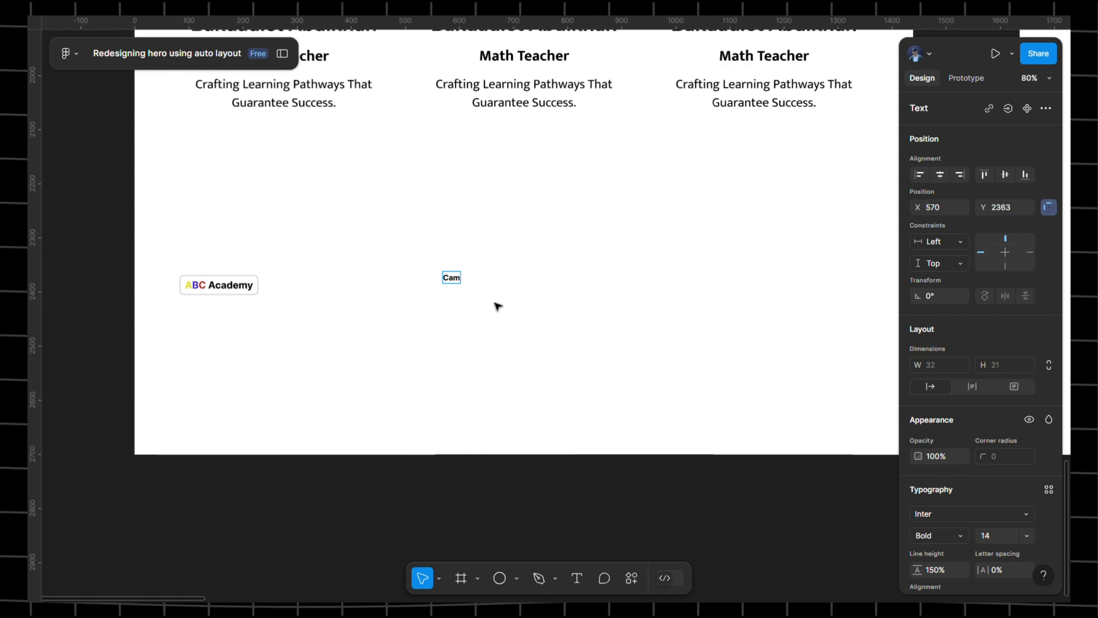
- Finish the 'Campany' heading and add a Regular-weight copy below it for the links
{"action": "type", "text": "ny"}
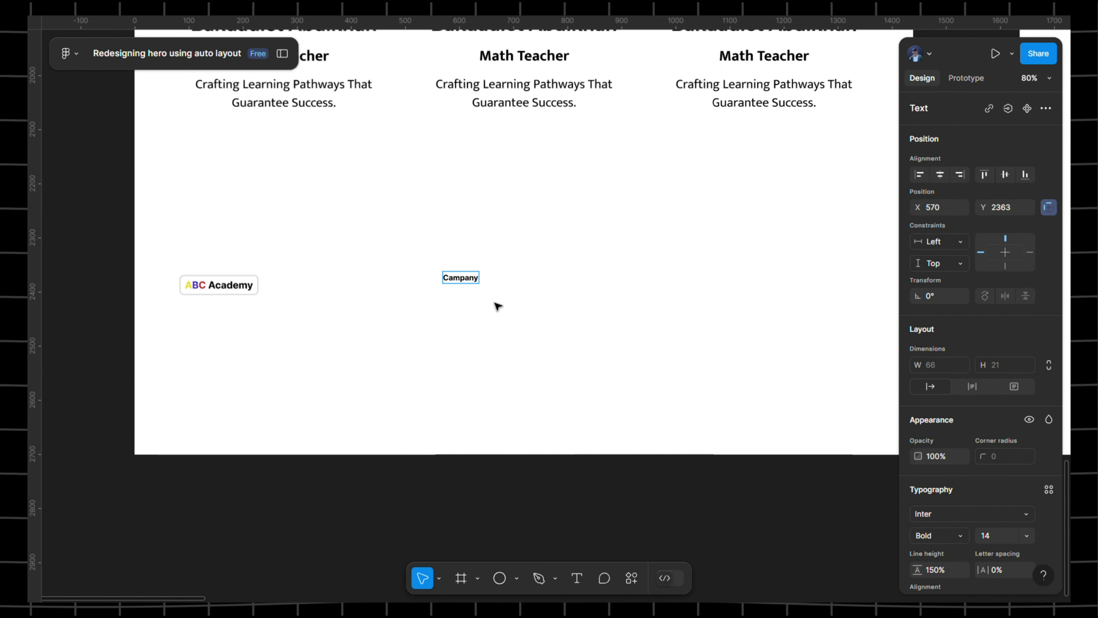
{"action": "key", "text": "Escape"}
{"action": "scroll", "coordinate": [490, 287], "scroll_direction": "up", "scroll_amount": 5}
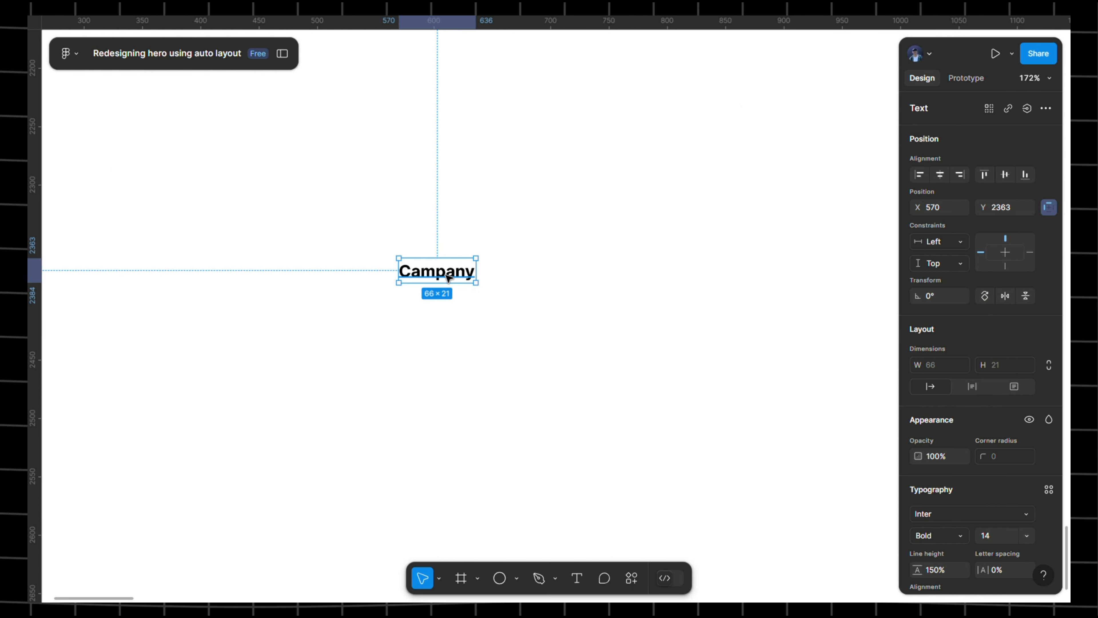
{"action": "left_click_drag", "start_coordinate": [448, 281], "coordinate": [448, 317]}
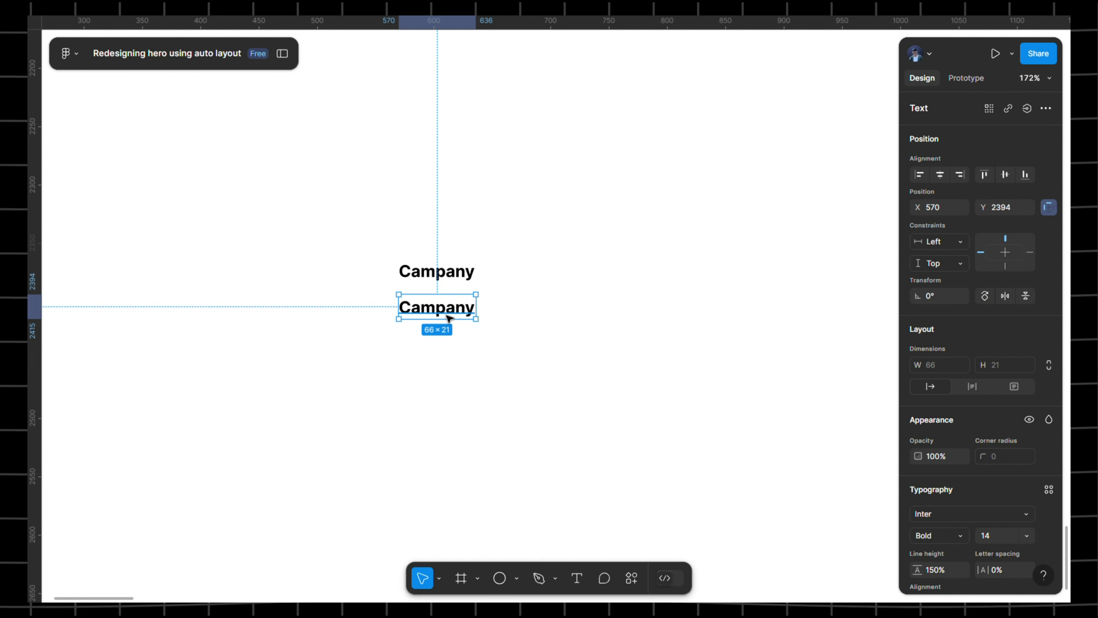
{"action": "double_click", "coordinate": [450, 315]}
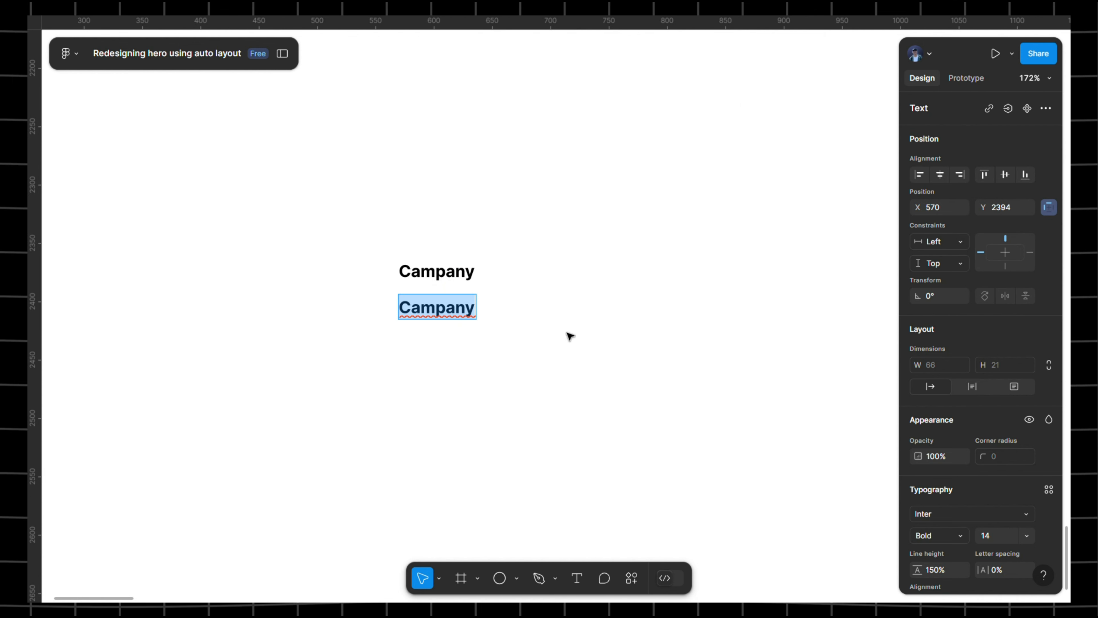
{"action": "left_click", "coordinate": [965, 519]}
{"action": "left_click", "coordinate": [953, 540]}
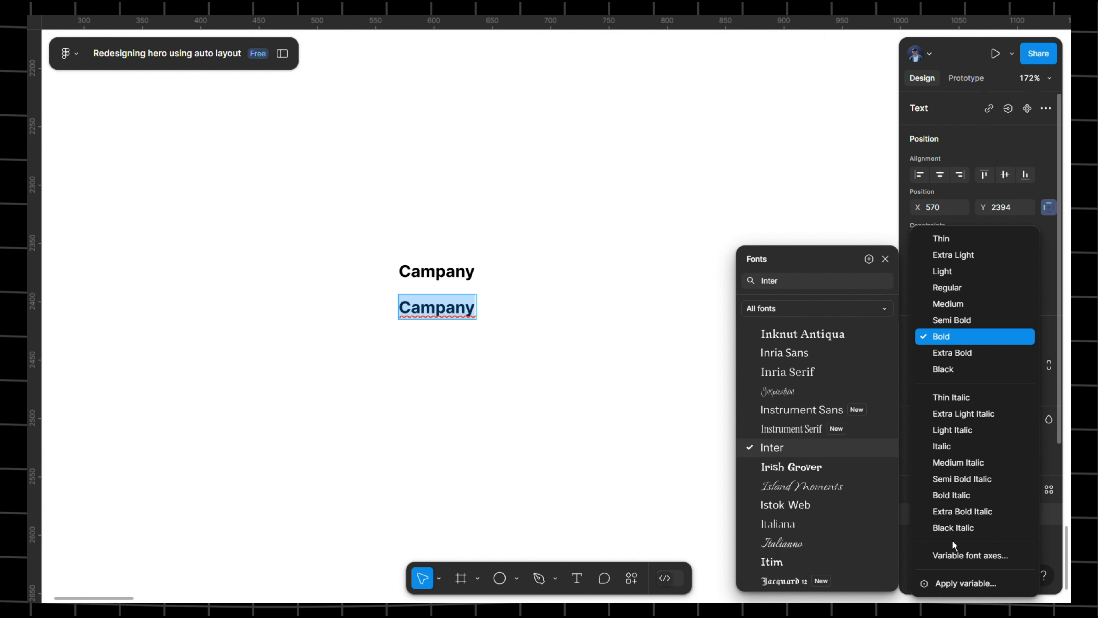
{"action": "left_click", "coordinate": [953, 294]}
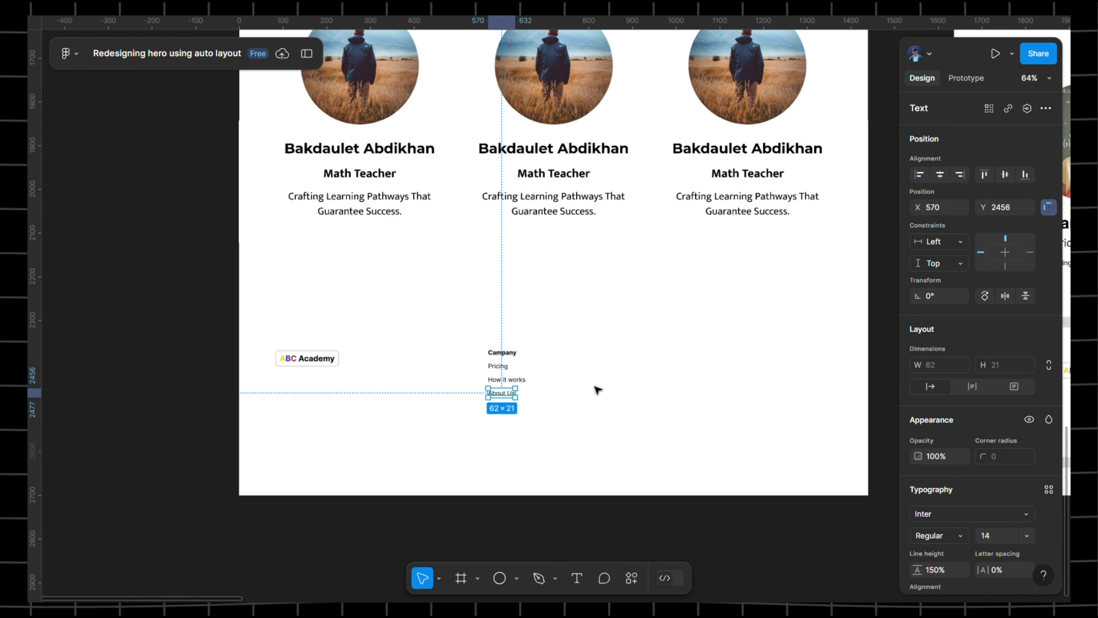
- Duplicate the four-text Campany link column to the right
{"action": "left_click", "coordinate": [618, 368]}
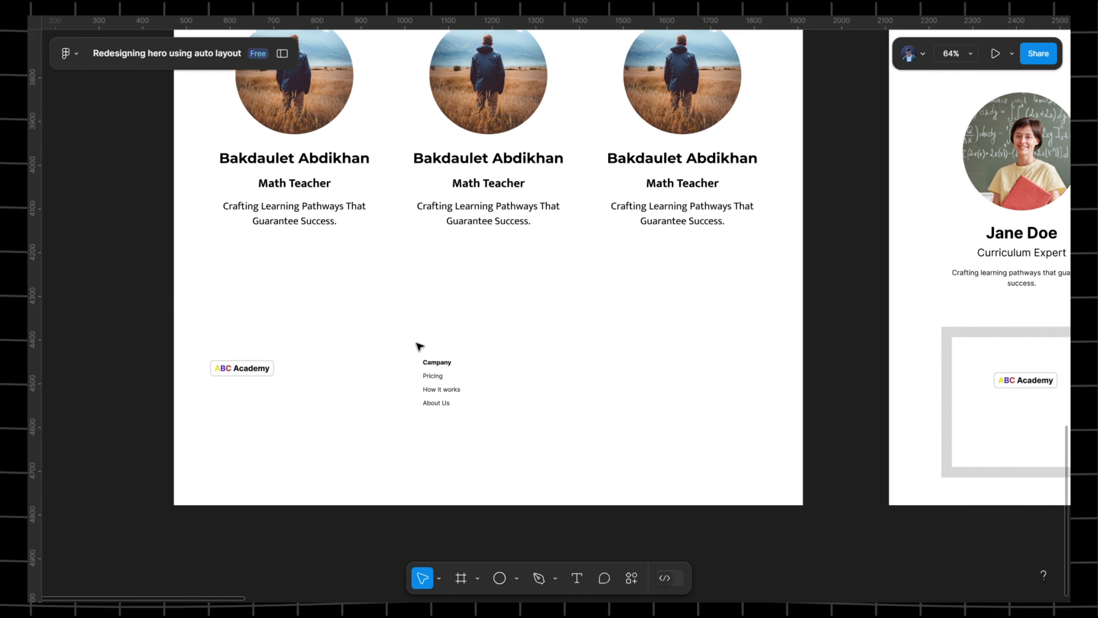
{"action": "left_click_drag", "start_coordinate": [420, 346], "coordinate": [500, 452]}
{"action": "left_click_drag", "start_coordinate": [453, 380], "coordinate": [552, 376]}
{"action": "left_click_drag", "start_coordinate": [677, 368], "coordinate": [399, 354]}
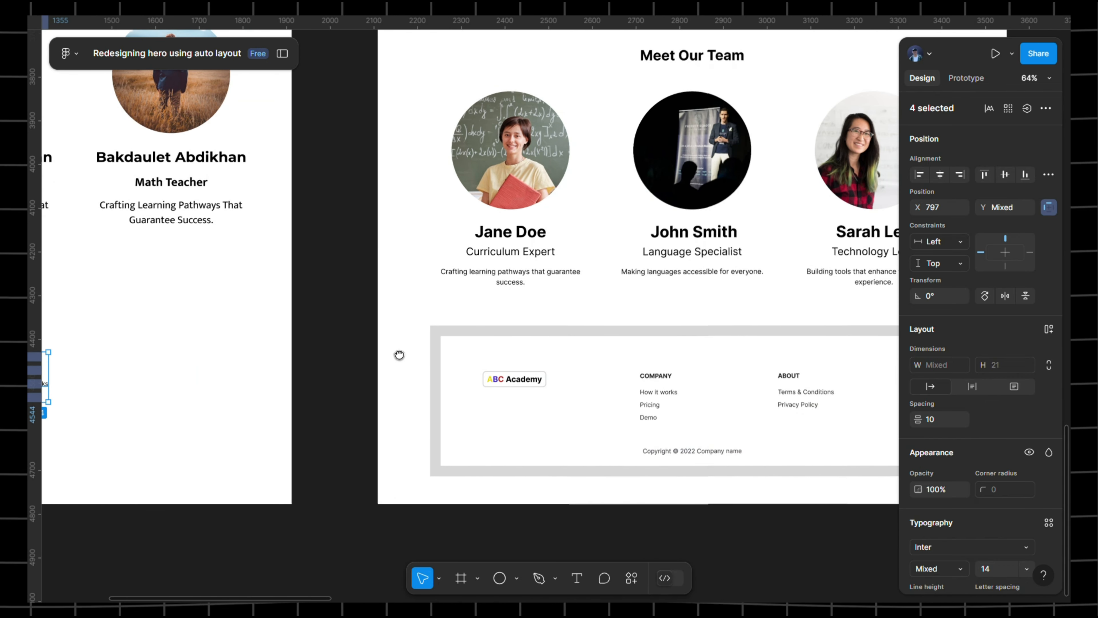
- Move the duplicated link list left so it sits aligned beside the first column
{"action": "scroll", "coordinate": [399, 355], "scroll_direction": "left", "scroll_amount": 10}
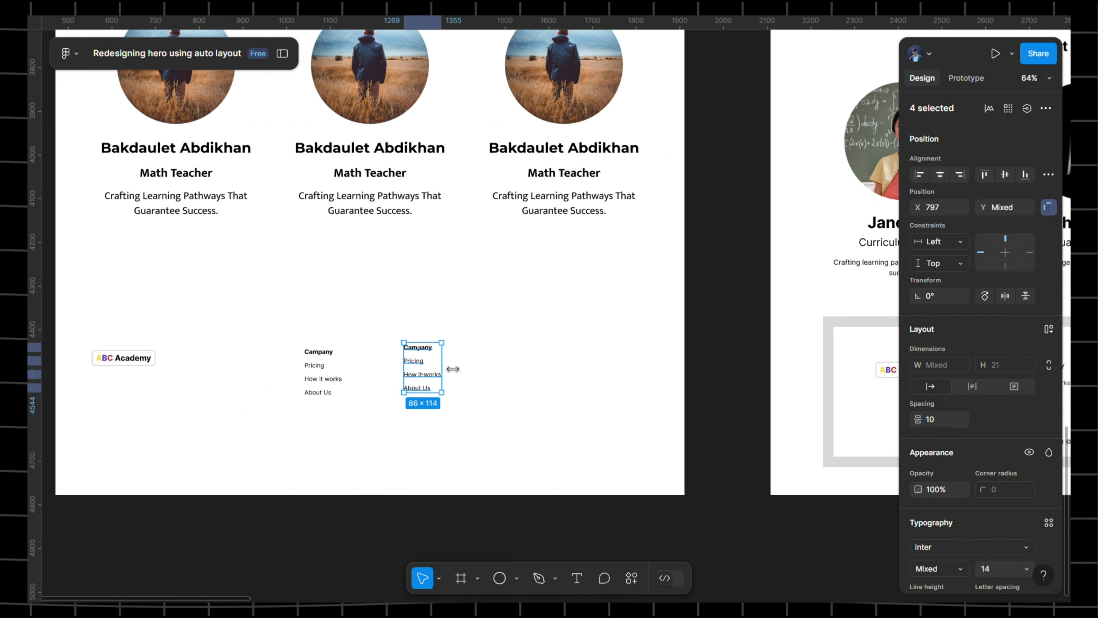
{"action": "scroll", "coordinate": [519, 347], "scroll_direction": "up", "scroll_amount": 4}
{"action": "scroll", "coordinate": [491, 351], "scroll_direction": "left", "scroll_amount": 3}
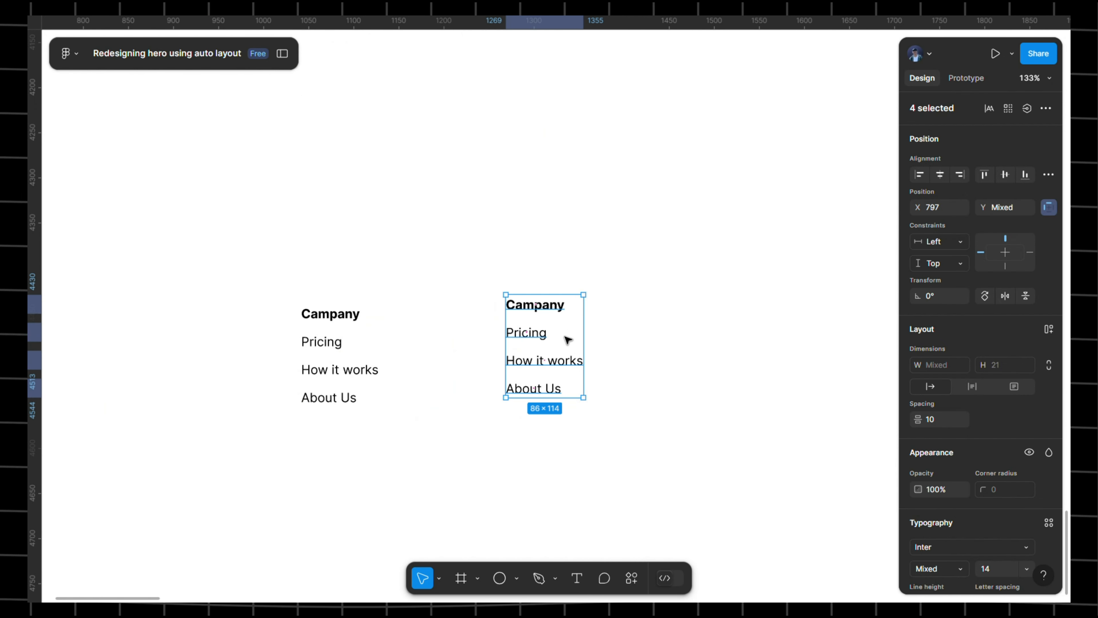
{"action": "key", "text": "shift+Down"}
{"action": "key", "text": "shift+Down"}
{"action": "left_click_drag", "start_coordinate": [568, 341], "coordinate": [515, 341]}
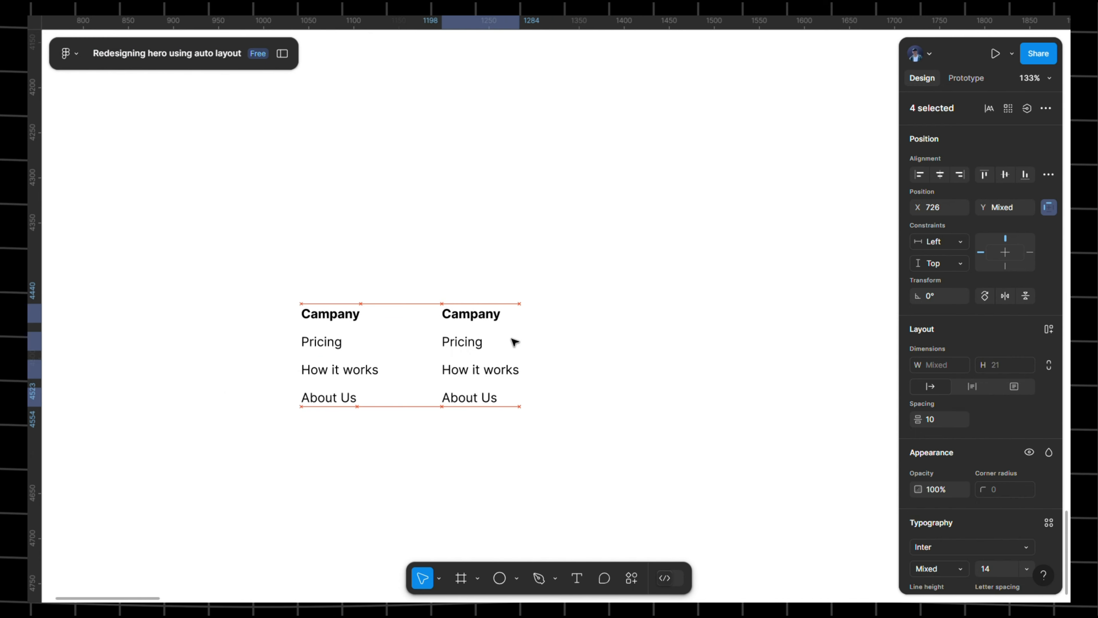
{"action": "left_click", "coordinate": [400, 327]}
{"action": "scroll", "coordinate": [402, 329], "scroll_direction": "down", "scroll_amount": 2}
{"action": "scroll", "coordinate": [404, 329], "scroll_direction": "down", "scroll_amount": 3}
{"action": "scroll", "coordinate": [432, 325], "scroll_direction": "left", "scroll_amount": 2}
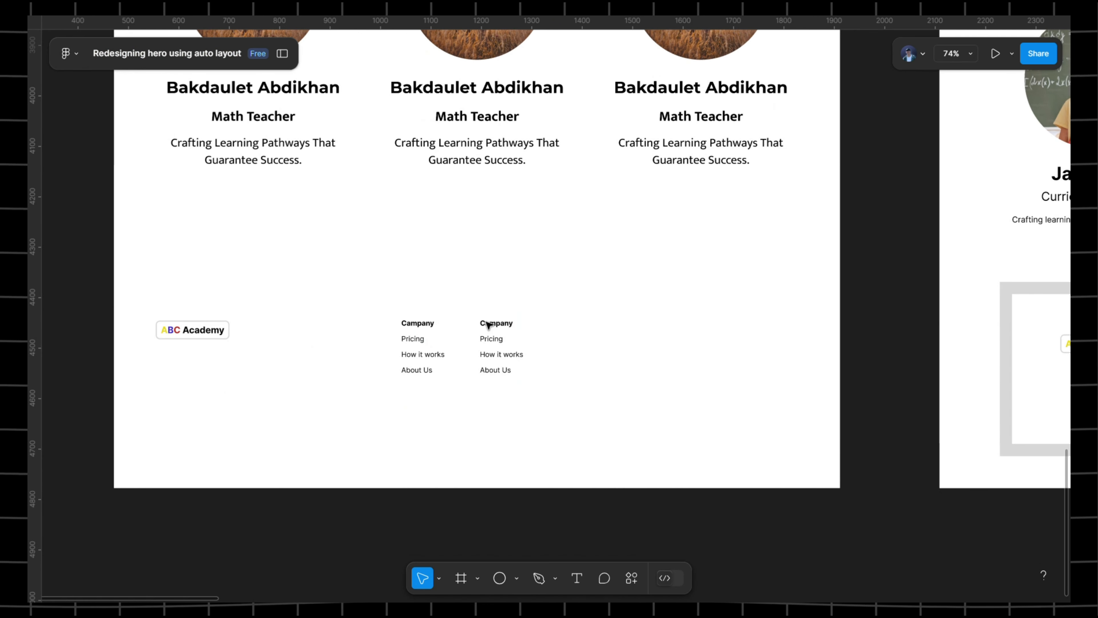
{"action": "scroll", "coordinate": [420, 321], "scroll_direction": "up", "scroll_amount": 3}
- Wrap the Campany heading, Pricing, How it works and About Us links in an auto layout frame with an 8 px gap
{"action": "left_click", "coordinate": [417, 327]}
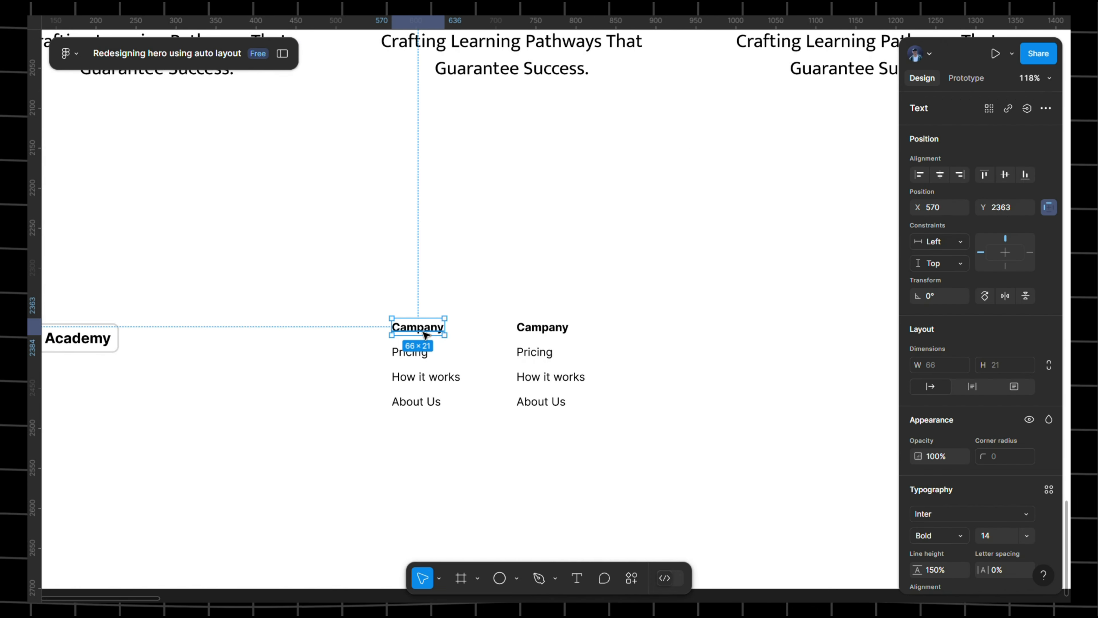
{"action": "left_click", "coordinate": [410, 351], "text": "shift"}
{"action": "left_click", "coordinate": [425, 381], "text": "shift"}
{"action": "left_click", "coordinate": [422, 402], "text": "shift"}
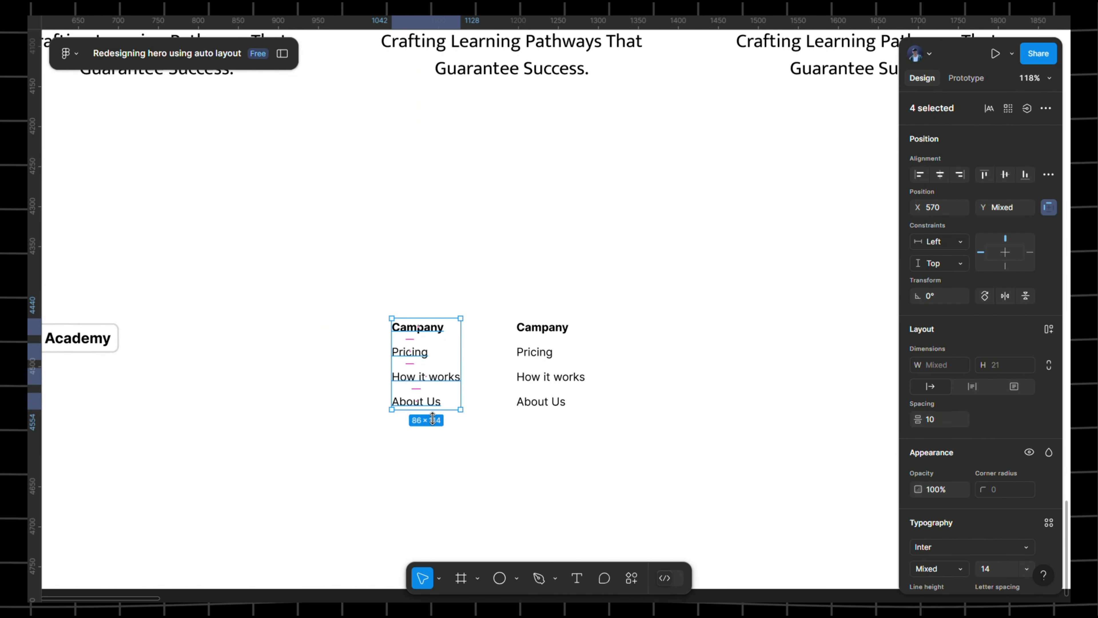
{"action": "key", "text": "shift+a"}
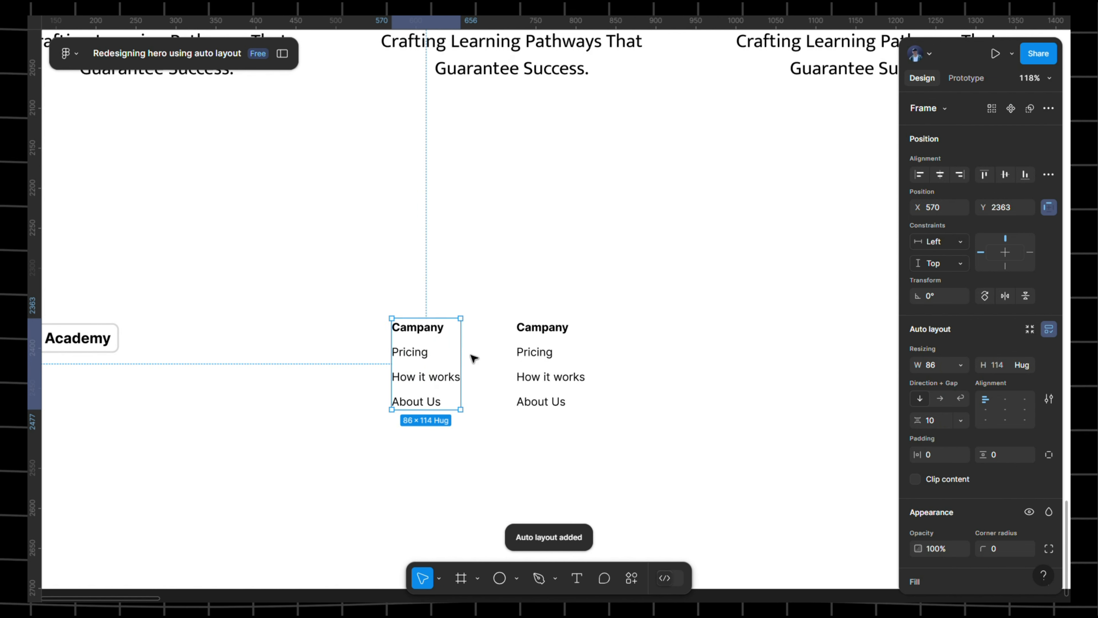
{"action": "left_click", "coordinate": [934, 426]}
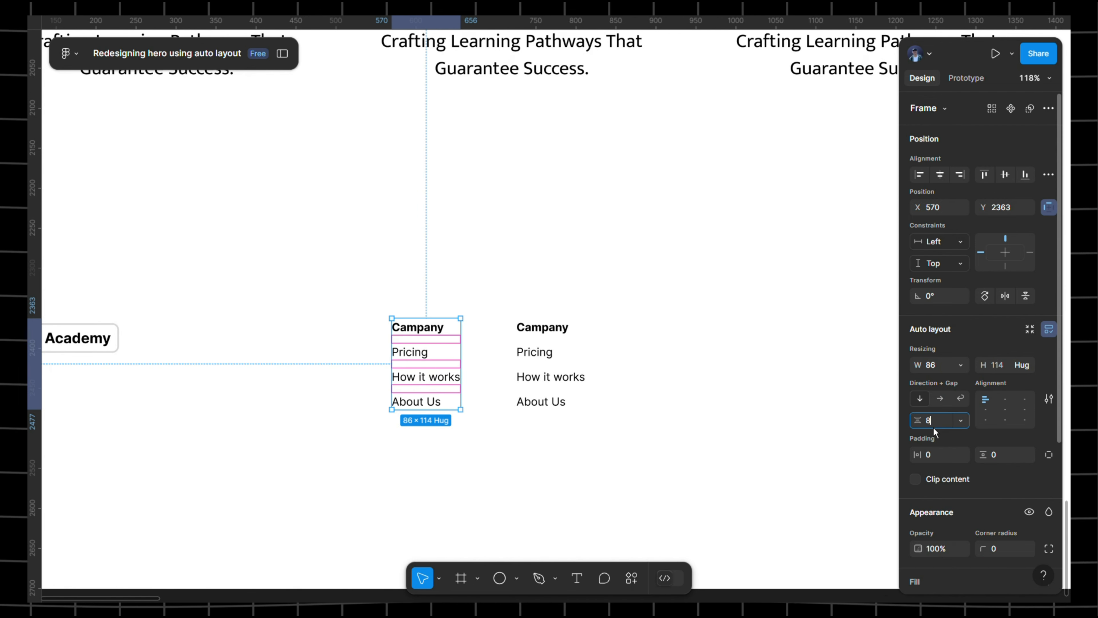
{"action": "type", "text": "8"}
{"action": "key", "text": "Return"}
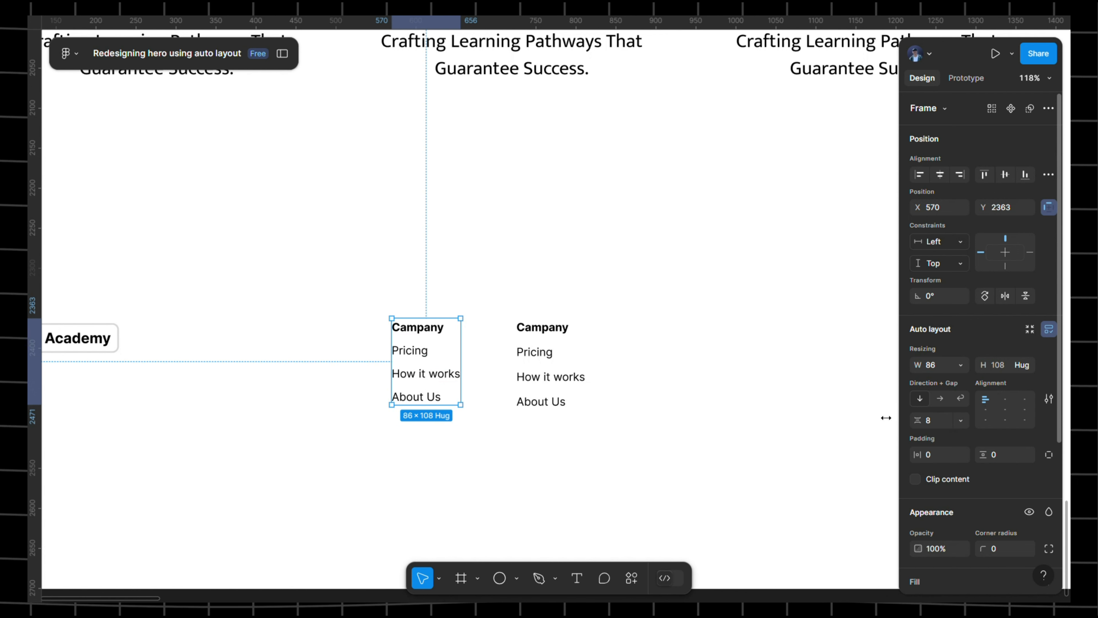
- Delete the duplicate second link list, reselect the first list's frame and show the layers panel
{"action": "left_click", "coordinate": [554, 331]}
{"action": "left_click_drag", "start_coordinate": [521, 279], "coordinate": [616, 459]}
{"action": "key", "text": "Delete"}
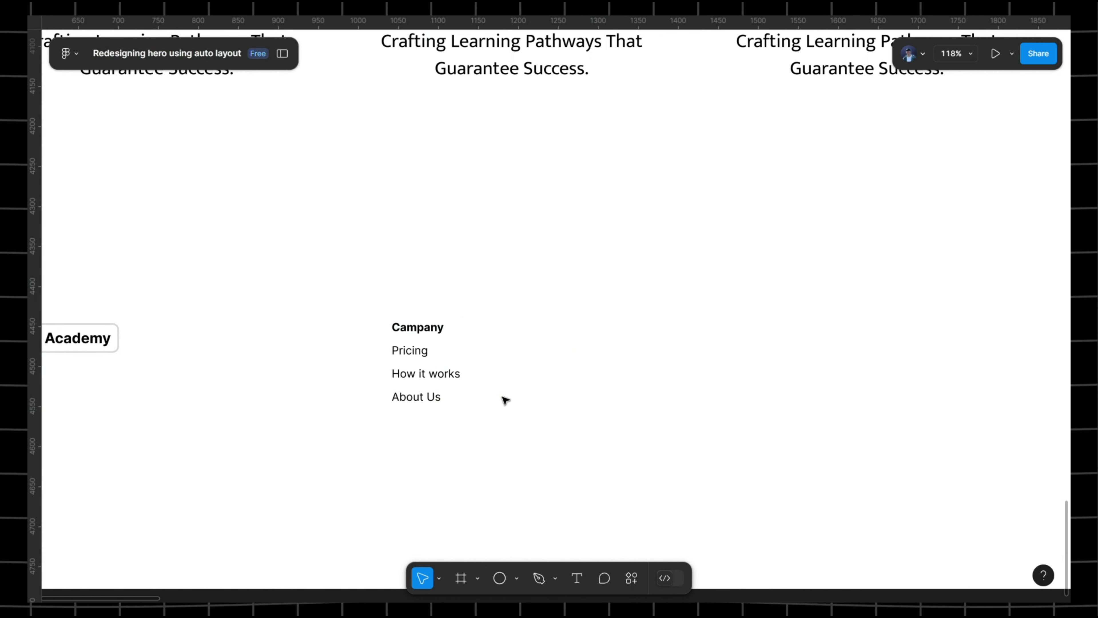
{"action": "left_click", "coordinate": [409, 351]}
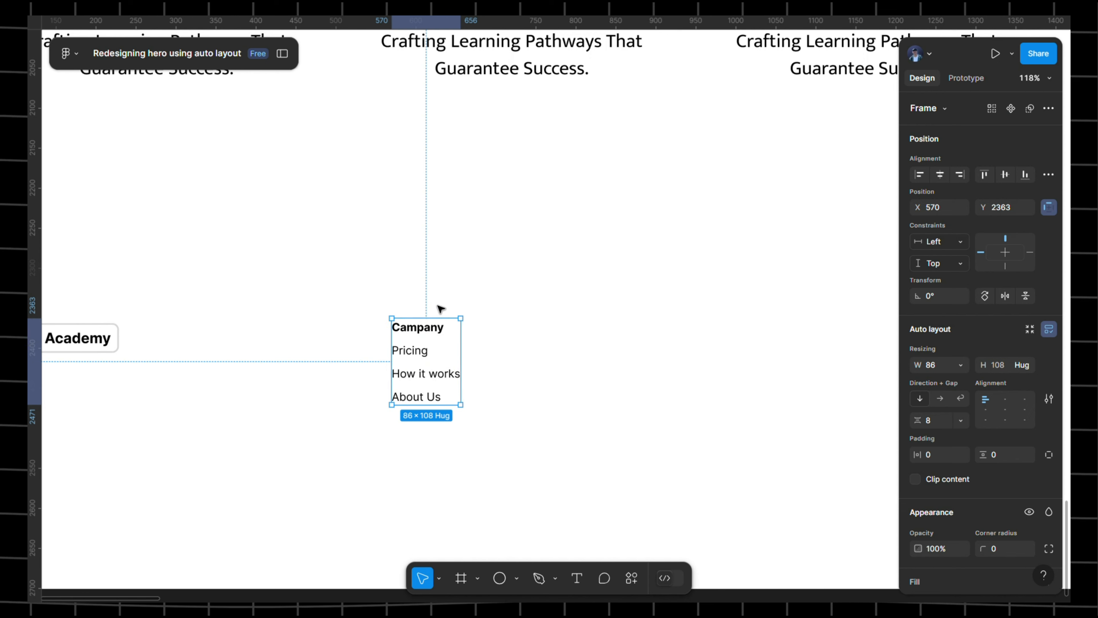
{"action": "left_click", "coordinate": [282, 53]}
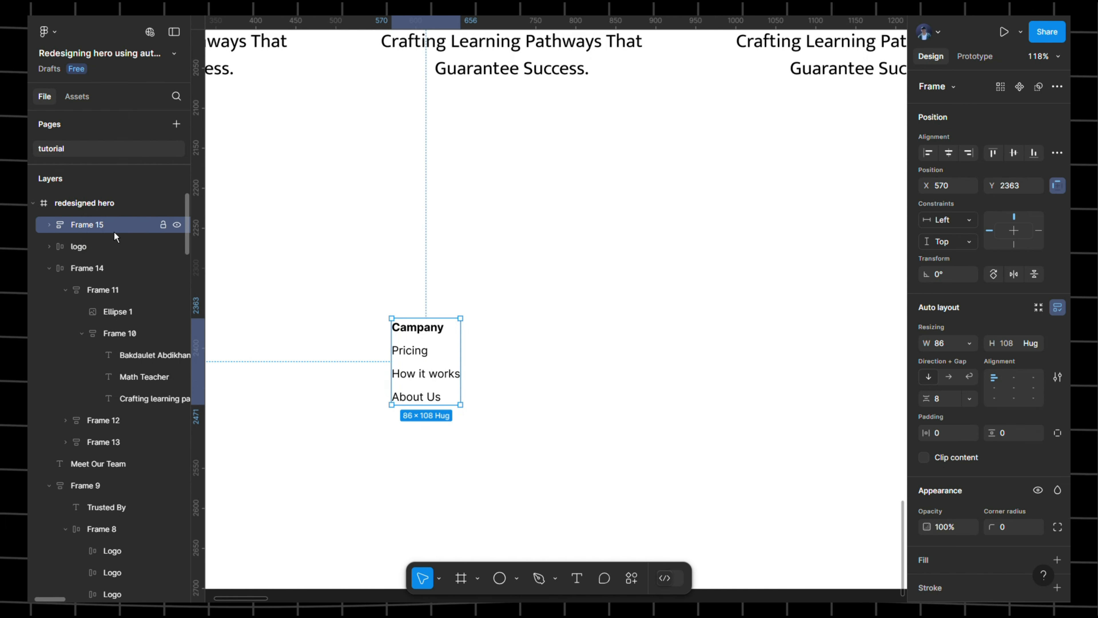
- Wrap the link list in an outer auto layout frame and check the original COMPANY column's content width
{"action": "key", "text": "shift+a"}
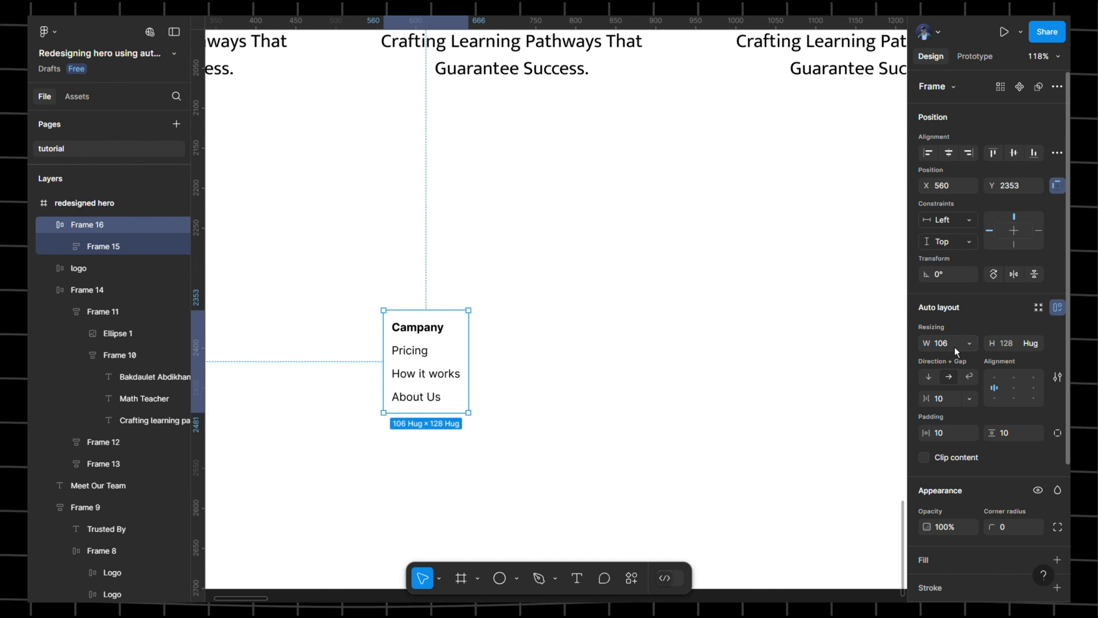
{"action": "left_click", "coordinate": [932, 343]}
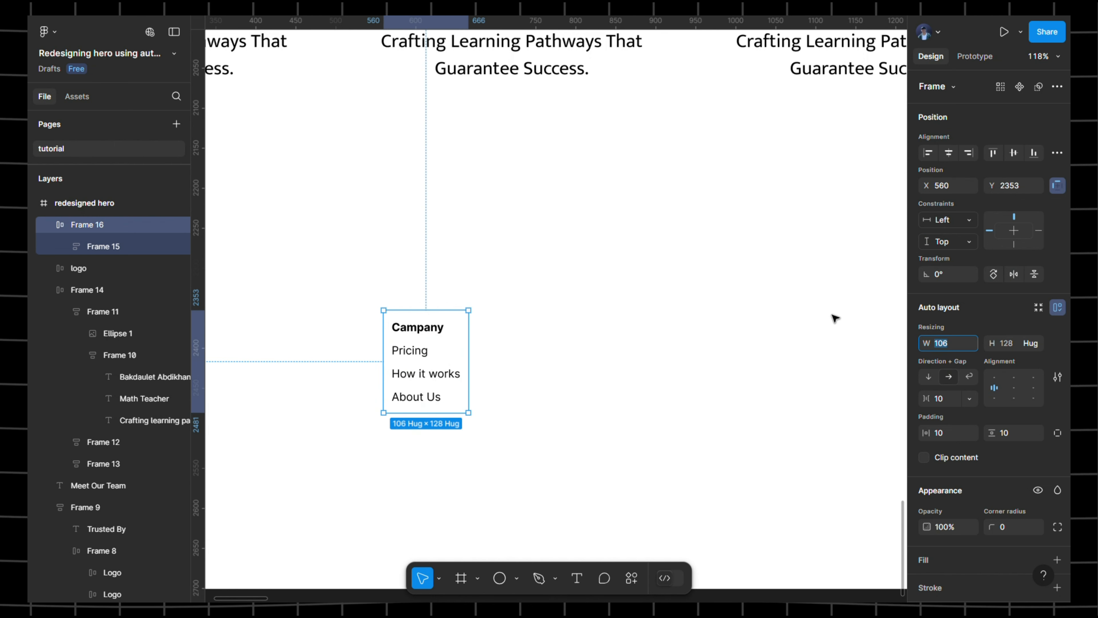
{"action": "left_click", "coordinate": [326, 216]}
{"action": "left_click_drag", "start_coordinate": [750, 294], "coordinate": [393, 262]}
{"action": "left_click_drag", "start_coordinate": [899, 329], "coordinate": [595, 299]}
{"action": "left_click", "coordinate": [466, 326]}
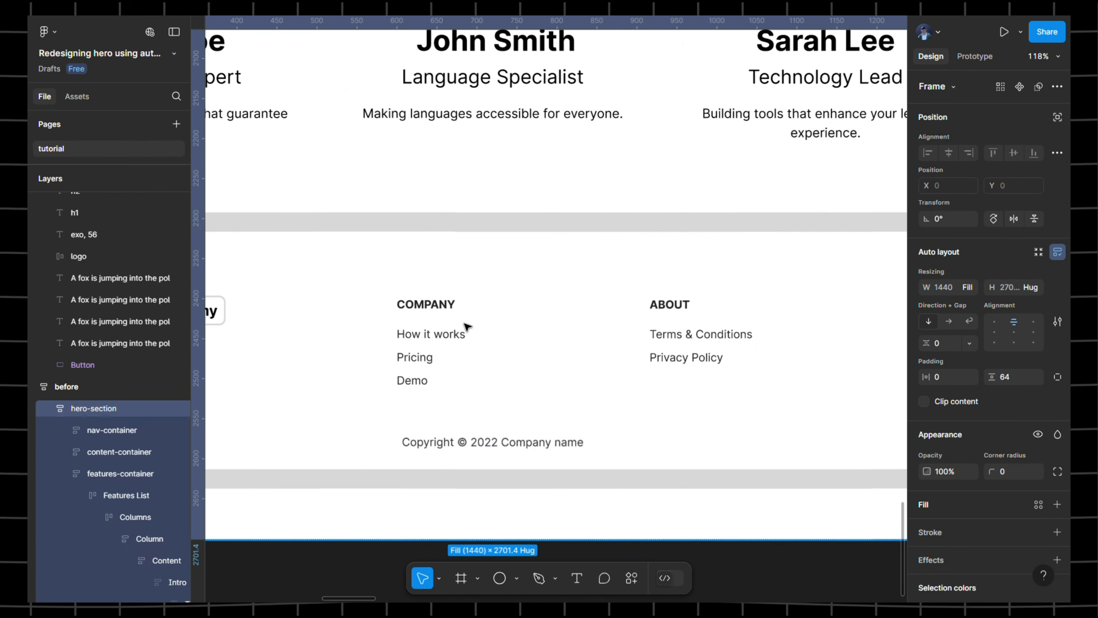
{"action": "double_click", "coordinate": [465, 324]}
{"action": "double_click", "coordinate": [464, 324]}
{"action": "double_click", "coordinate": [465, 324]}
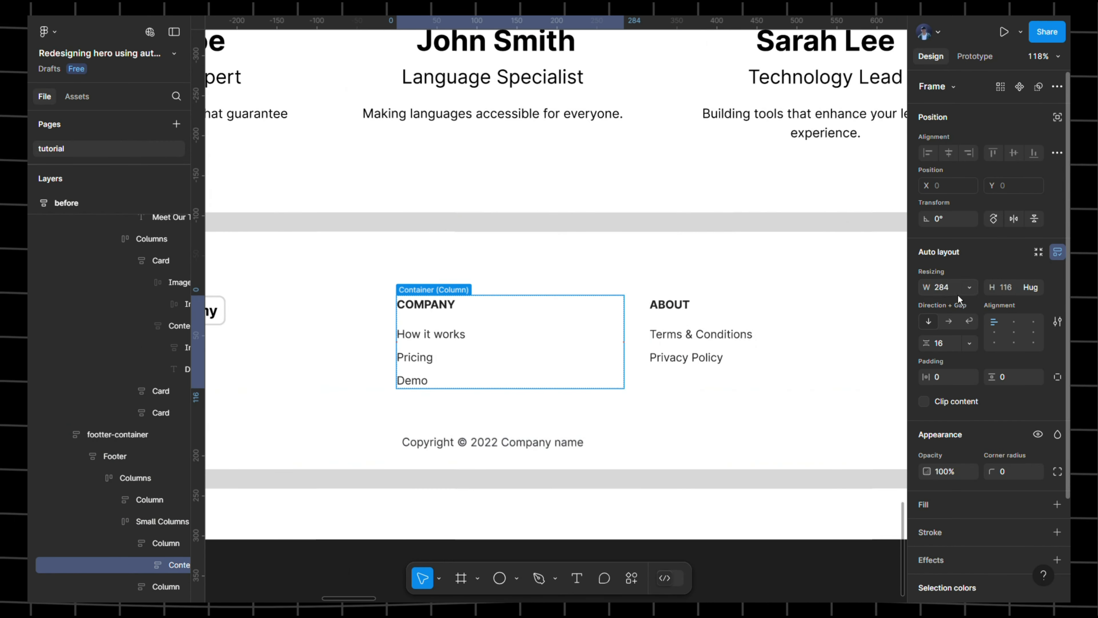
{"action": "scroll", "coordinate": [939, 257], "scroll_direction": "left", "scroll_amount": 15}
{"action": "scroll", "coordinate": [471, 296], "scroll_direction": "left", "scroll_amount": 10}
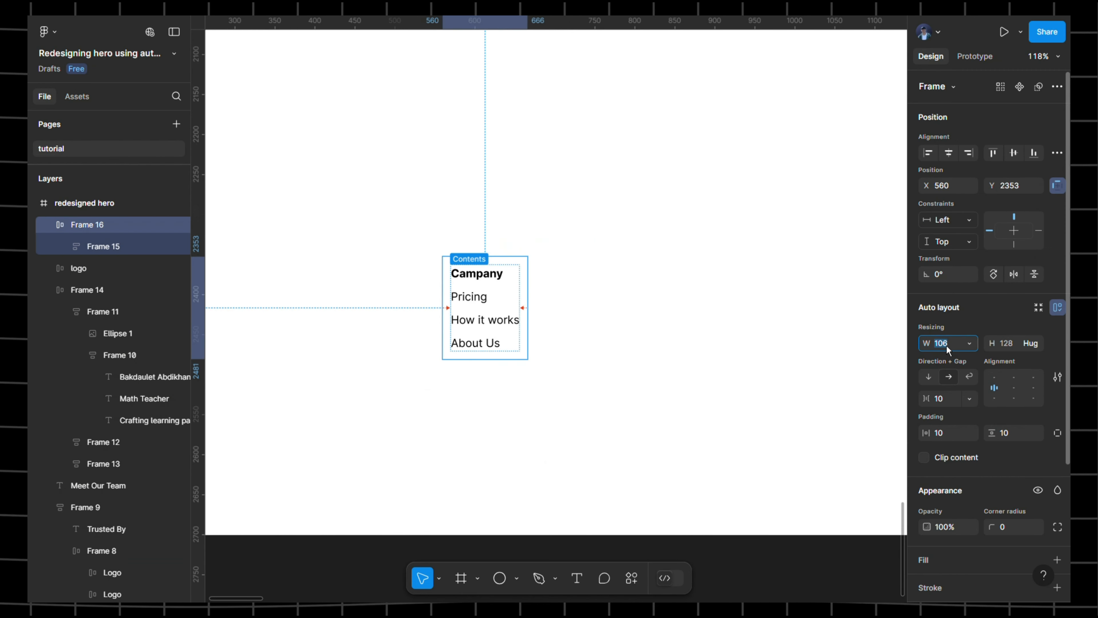
- Set the outer frame's width to 284 px, then inspect the original footer's Small Columns group
{"action": "type", "text": "284"}
{"action": "key", "text": "Return"}
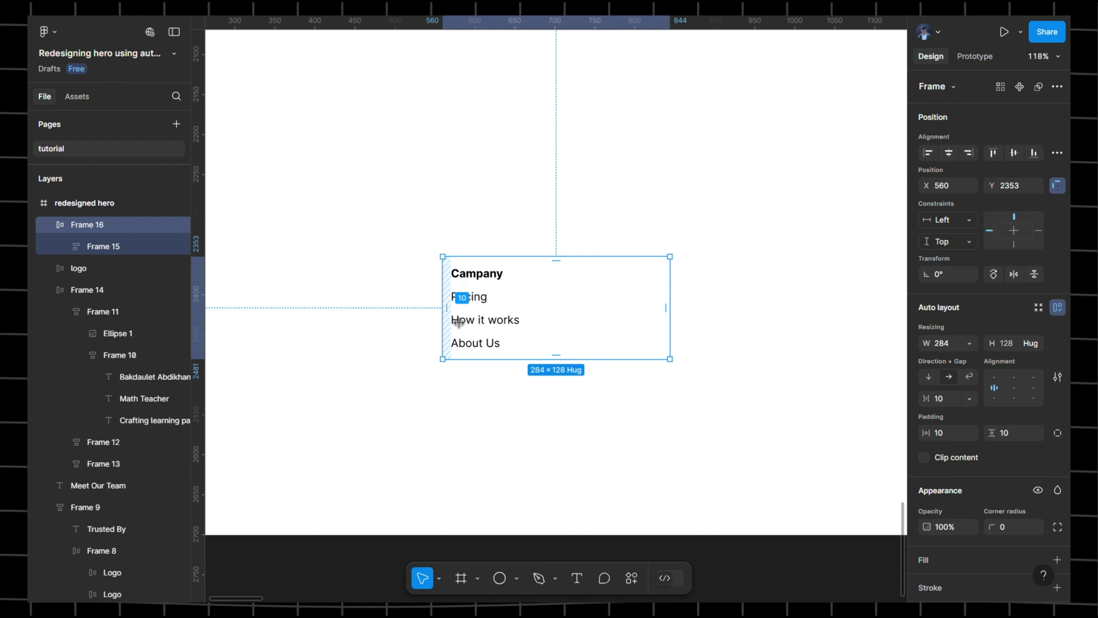
{"action": "scroll", "coordinate": [676, 318], "scroll_direction": "down", "scroll_amount": 5}
{"action": "left_click", "coordinate": [796, 305]}
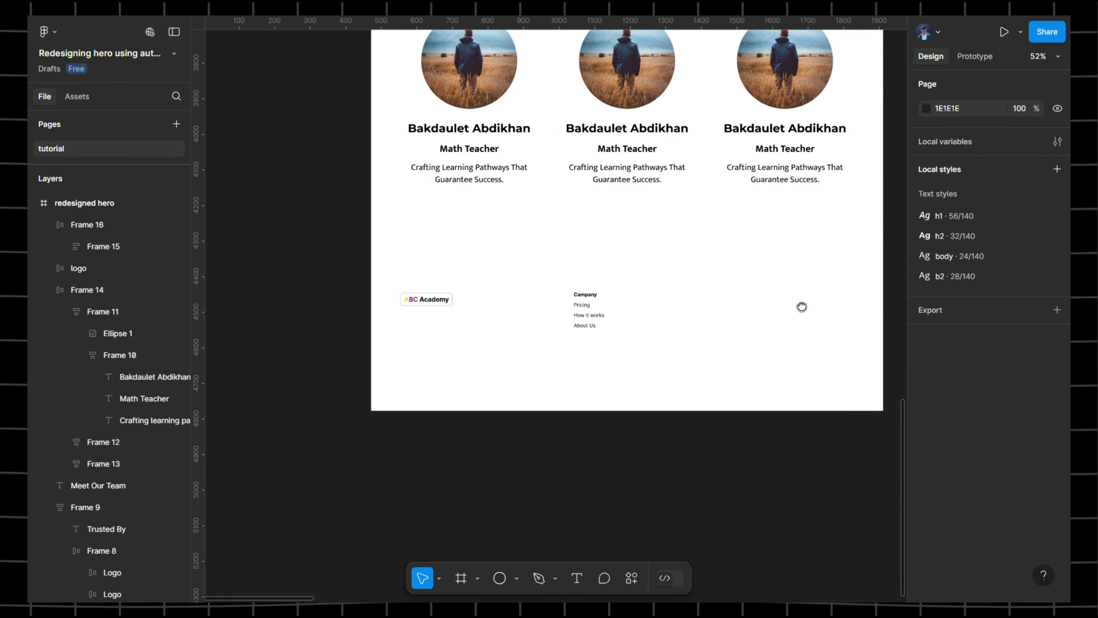
{"action": "scroll", "coordinate": [802, 306], "scroll_direction": "right", "scroll_amount": 5}
{"action": "scroll", "coordinate": [650, 309], "scroll_direction": "up", "scroll_amount": 5}
{"action": "left_click", "coordinate": [670, 316]}
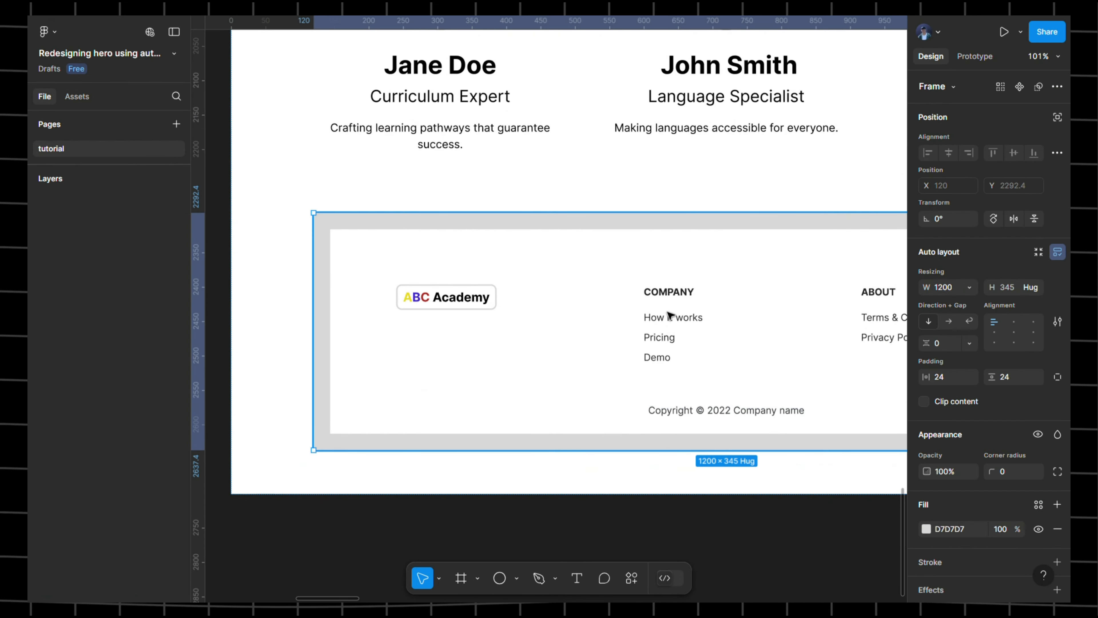
{"action": "double_click", "coordinate": [669, 316]}
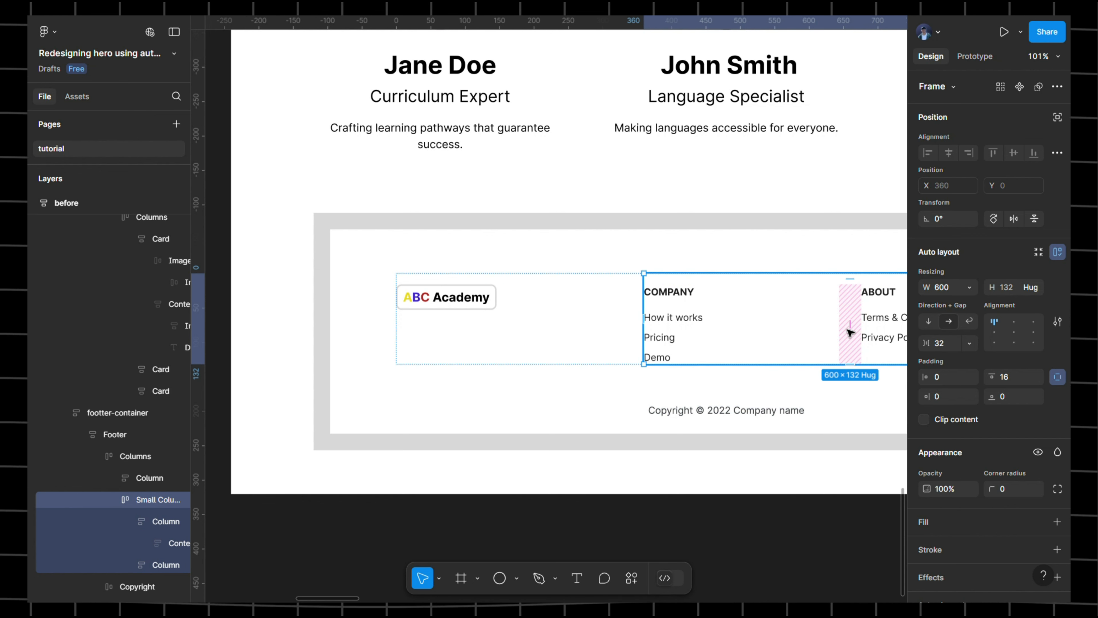
{"action": "scroll", "coordinate": [848, 320], "scroll_direction": "right", "scroll_amount": 5}
{"action": "scroll", "coordinate": [755, 327], "scroll_direction": "right", "scroll_amount": 6}
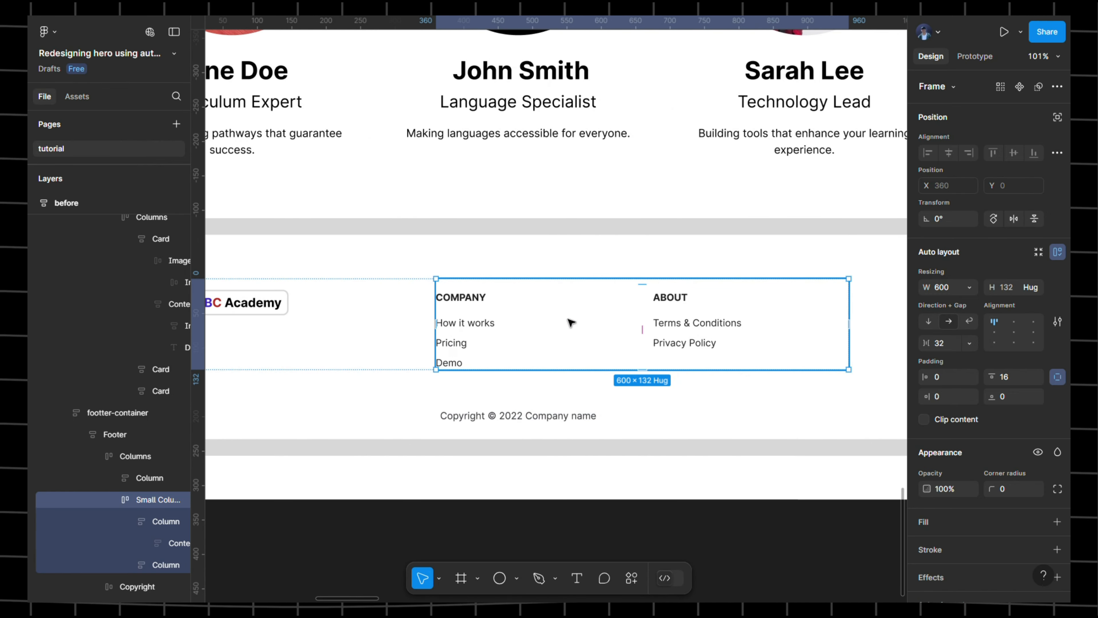
{"action": "scroll", "coordinate": [573, 321], "scroll_direction": "left", "scroll_amount": 20}
{"action": "scroll", "coordinate": [890, 312], "scroll_direction": "down", "scroll_amount": 20}
{"action": "scroll", "coordinate": [890, 311], "scroll_direction": "right", "scroll_amount": 10}
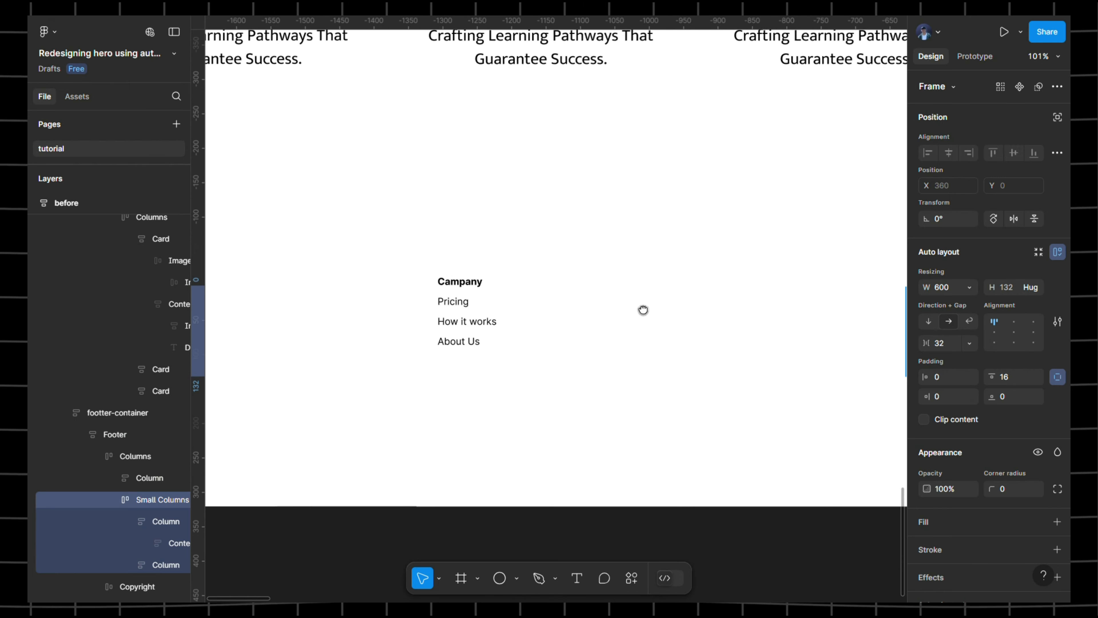
- Give the Company column frame 0 side padding, 20 top padding and 0 bottom padding
{"action": "left_click", "coordinate": [478, 311]}
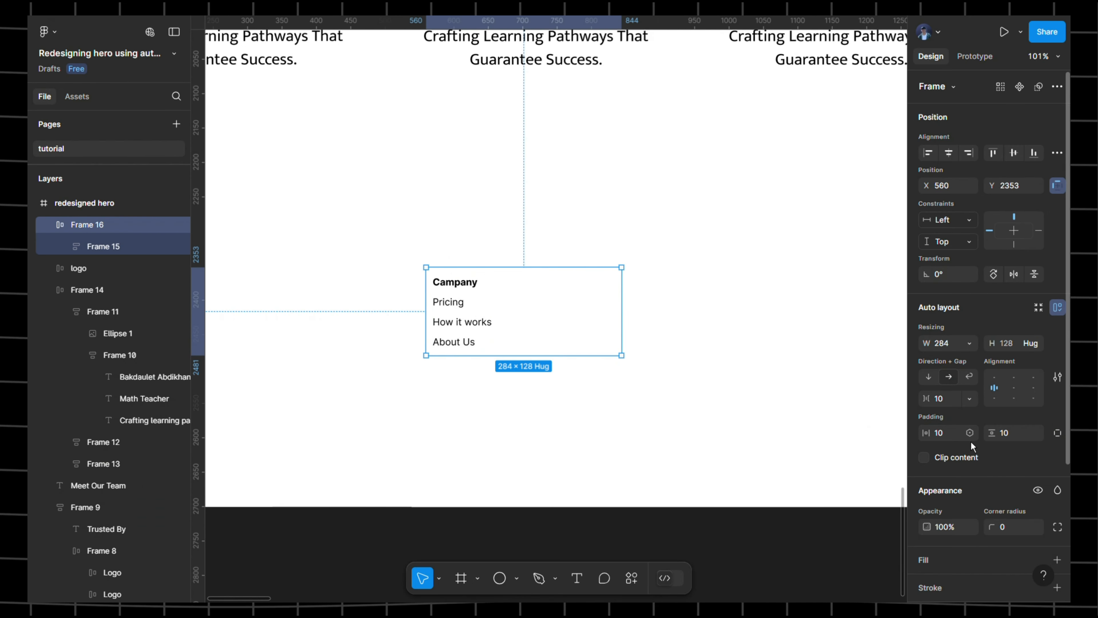
{"action": "left_click", "coordinate": [949, 439]}
{"action": "type", "text": "0"}
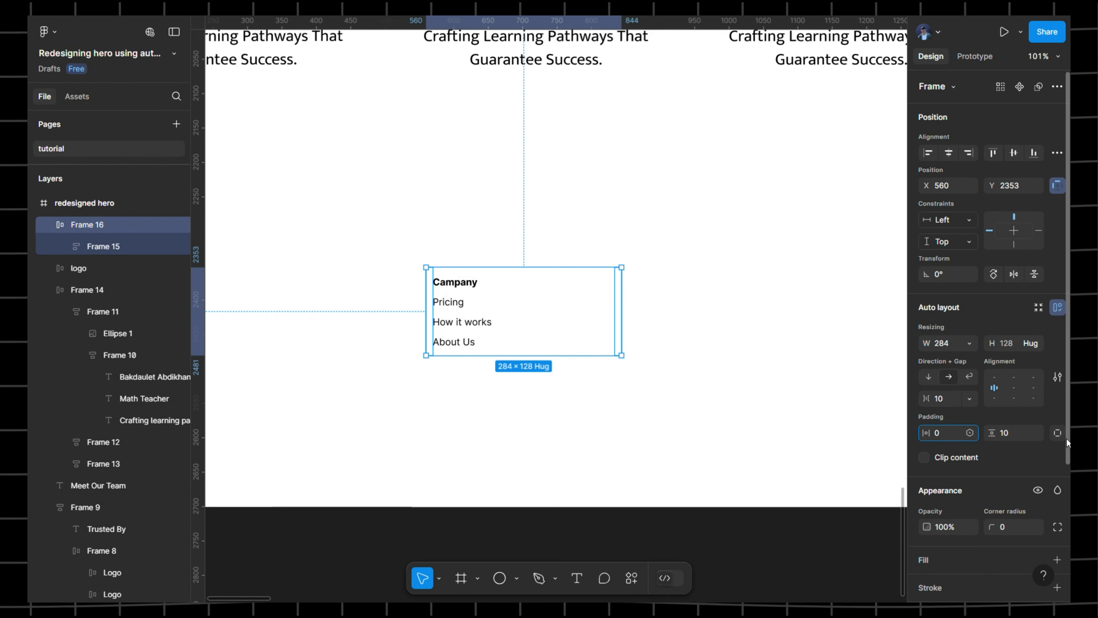
{"action": "left_click", "coordinate": [1058, 433]}
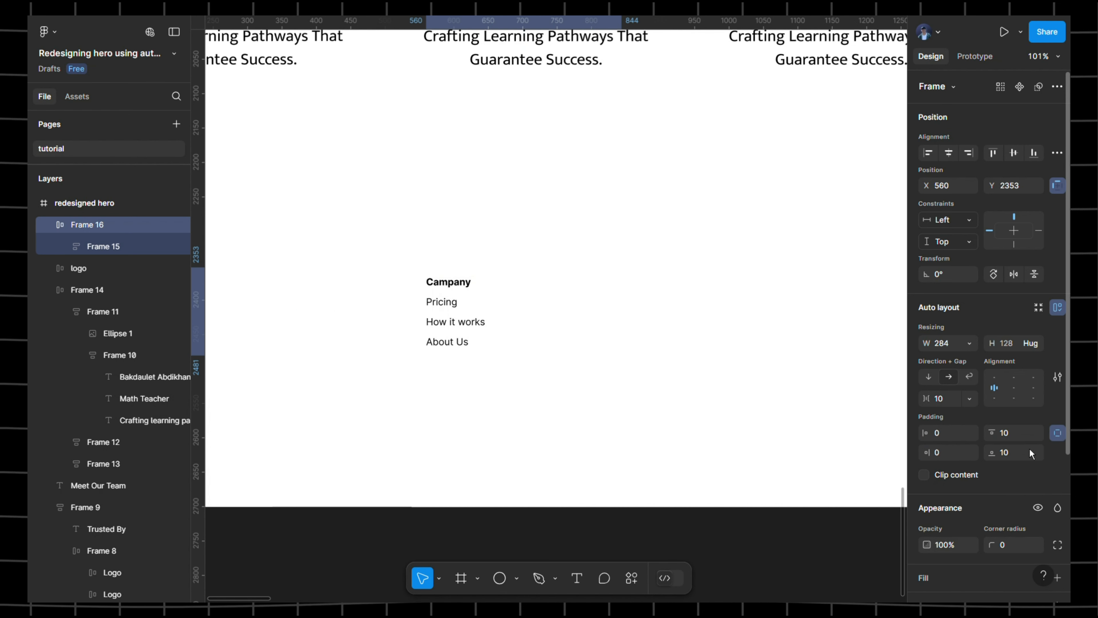
{"action": "left_click", "coordinate": [1022, 440]}
{"action": "type", "text": "20"}
{"action": "left_click", "coordinate": [1020, 453]}
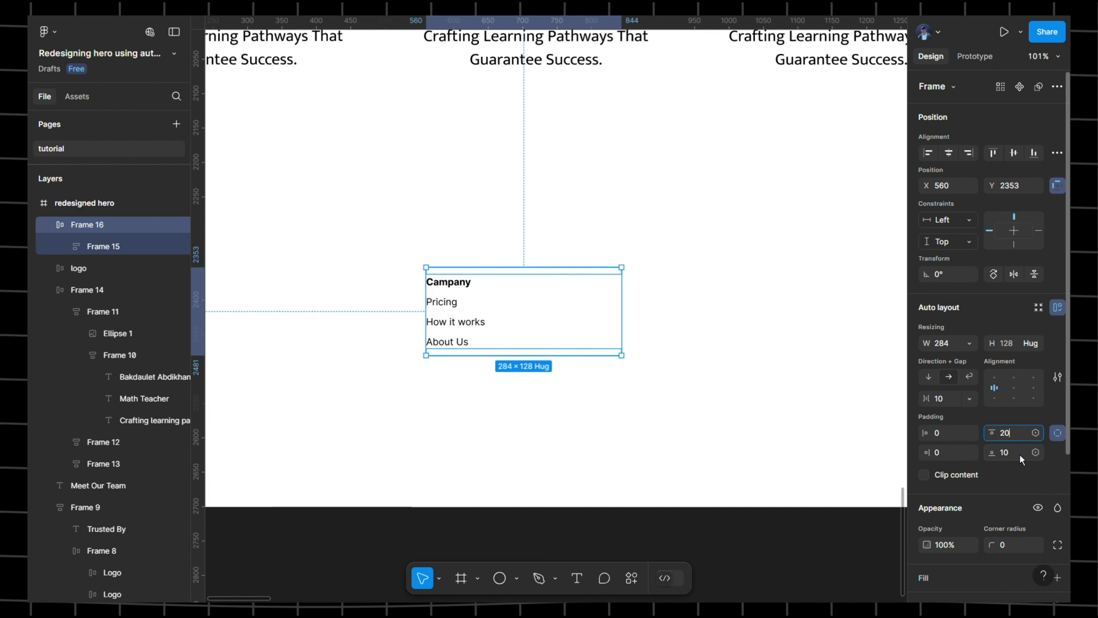
{"action": "type", "text": "0"}
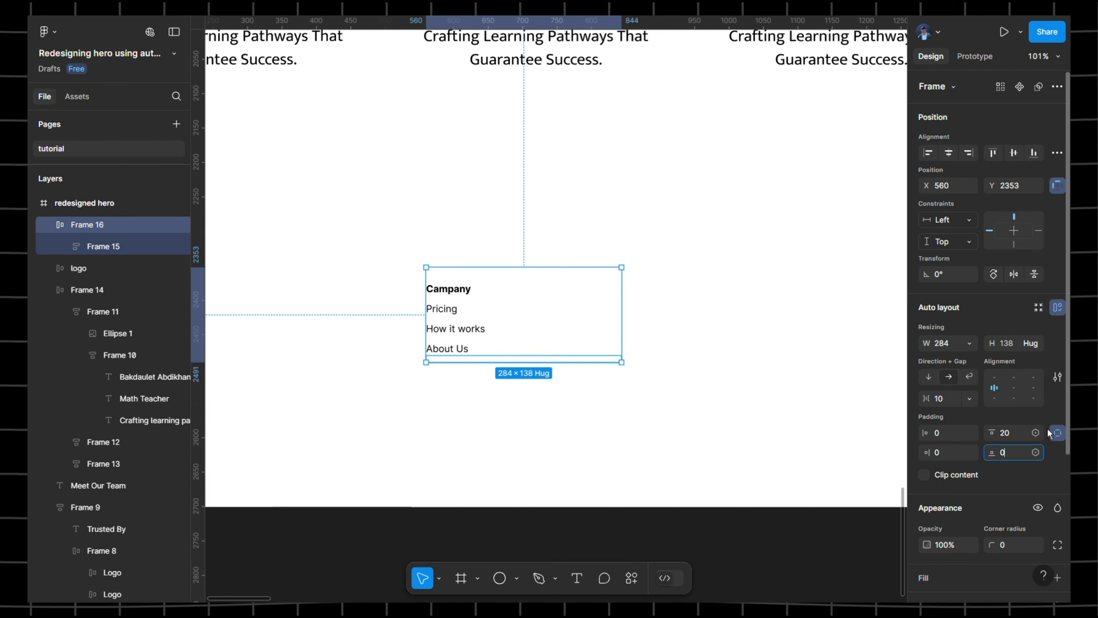
{"action": "key", "text": "Return"}
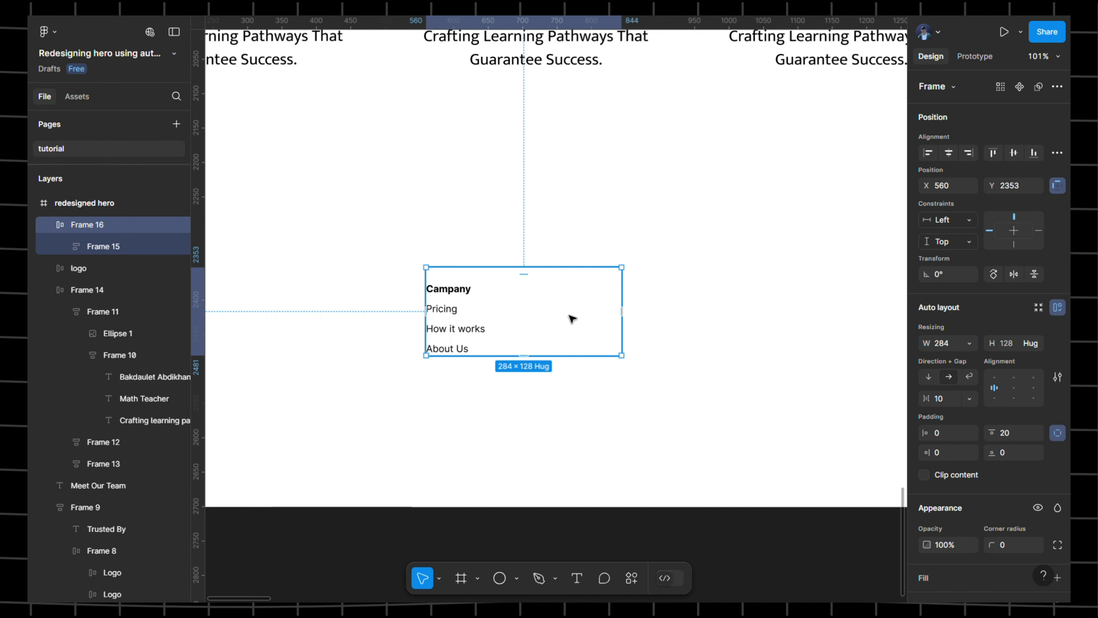
- Duplicate the Company column to its right and wrap both columns in a horizontal auto layout with a 20 gap
{"action": "left_click_drag", "start_coordinate": [569, 327], "coordinate": [604, 329]}
{"action": "left_click_drag", "start_coordinate": [506, 329], "coordinate": [718, 330]}
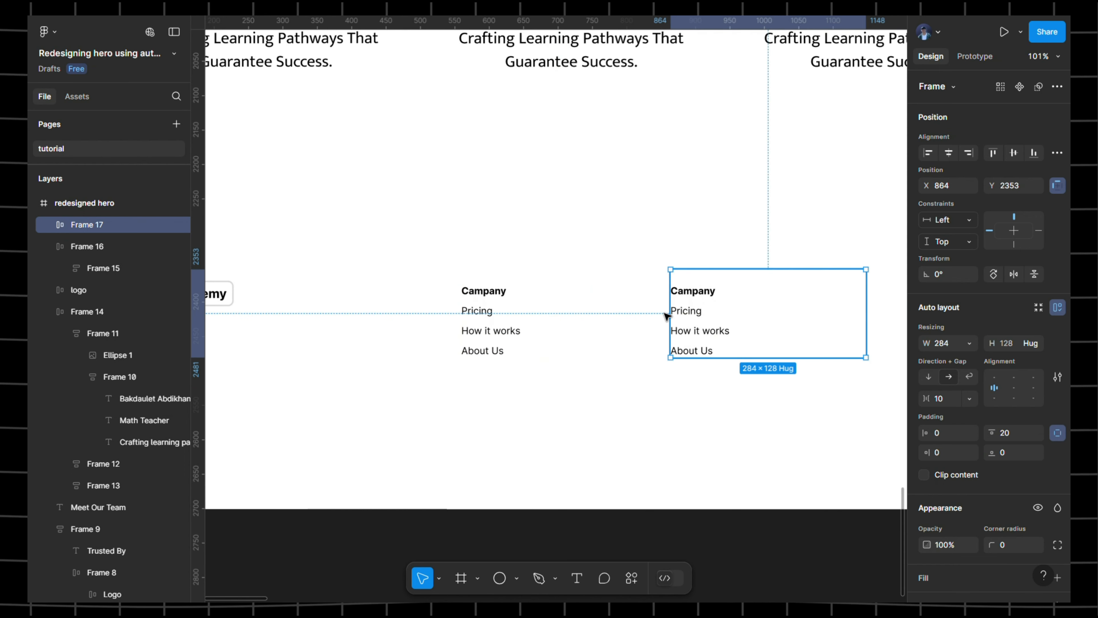
{"action": "left_click", "coordinate": [435, 251]}
{"action": "left_click_drag", "start_coordinate": [435, 244], "coordinate": [840, 366]}
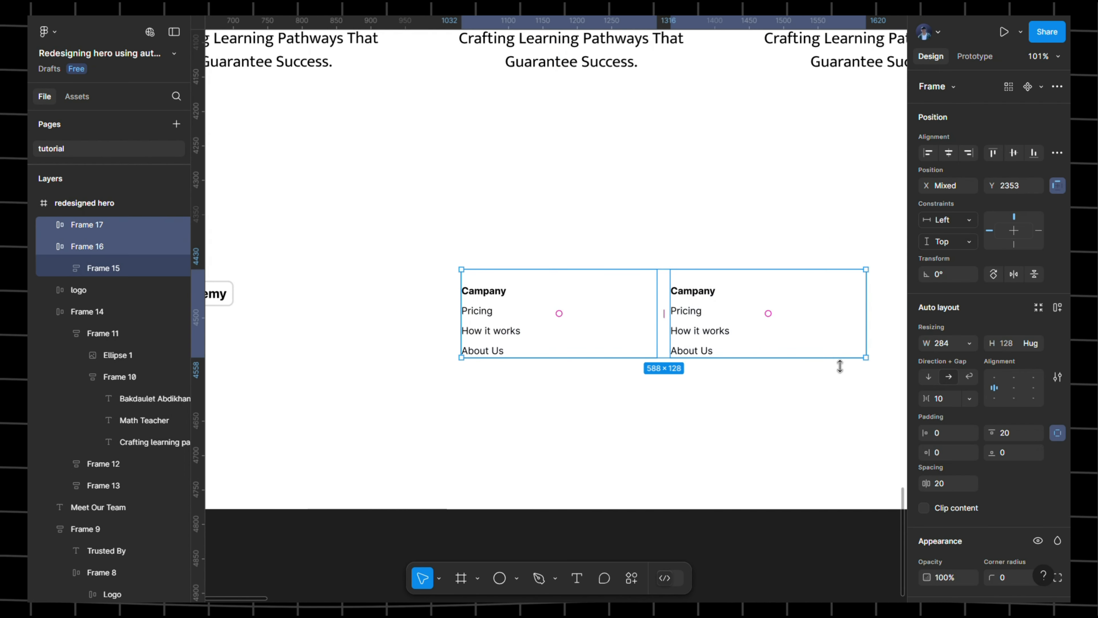
{"action": "key", "text": "shift+a"}
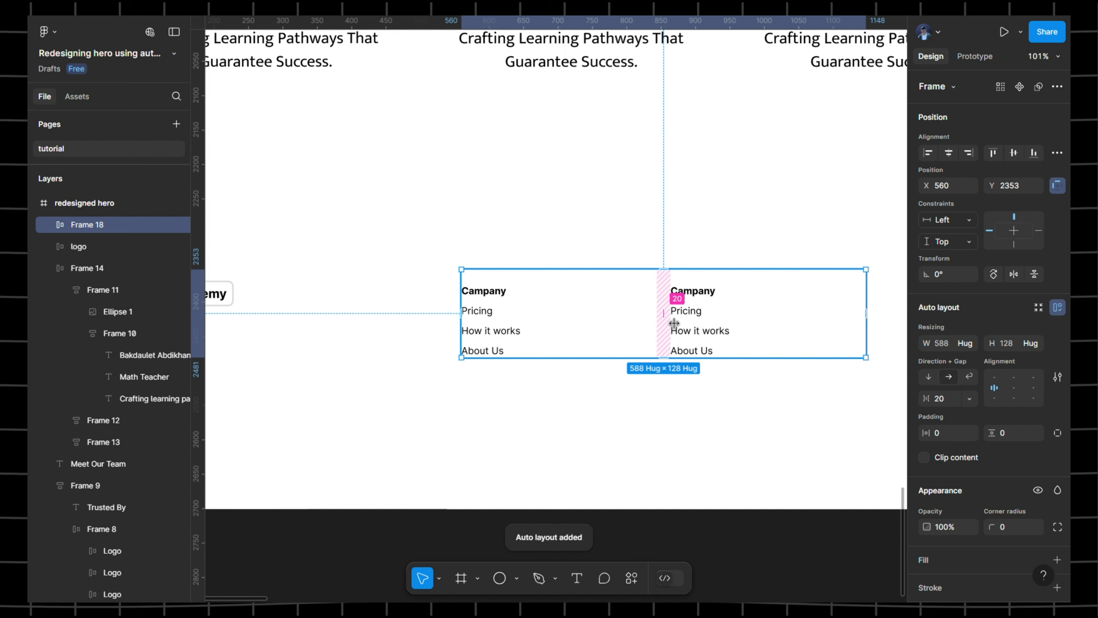
{"action": "left_click", "coordinate": [672, 322]}
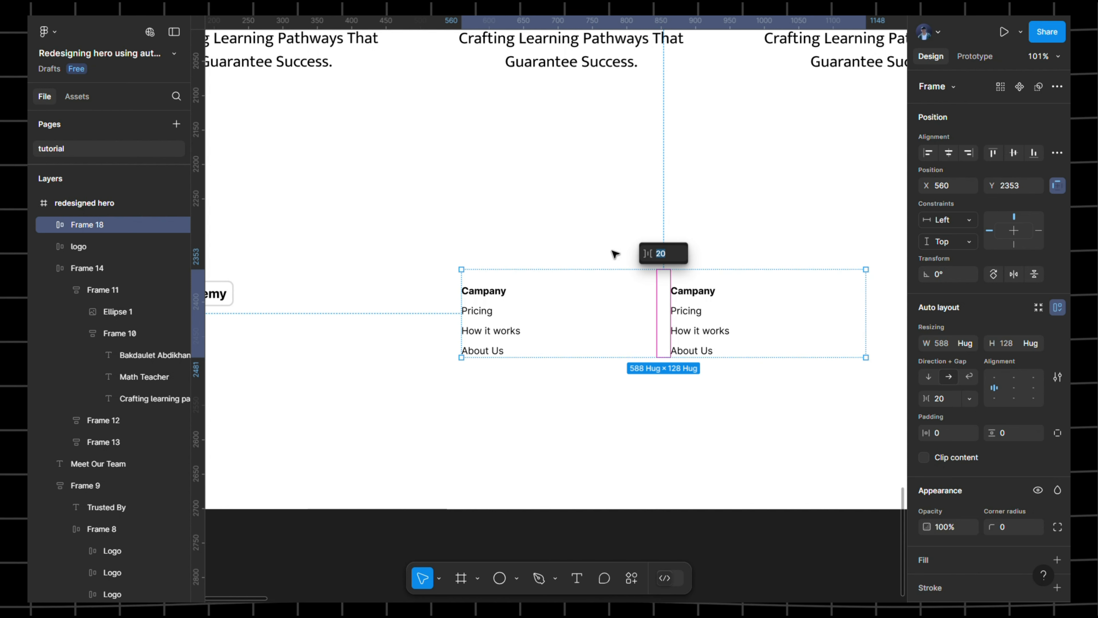
{"action": "left_click", "coordinate": [562, 254]}
{"action": "scroll", "coordinate": [633, 278], "scroll_direction": "left", "scroll_amount": 3}
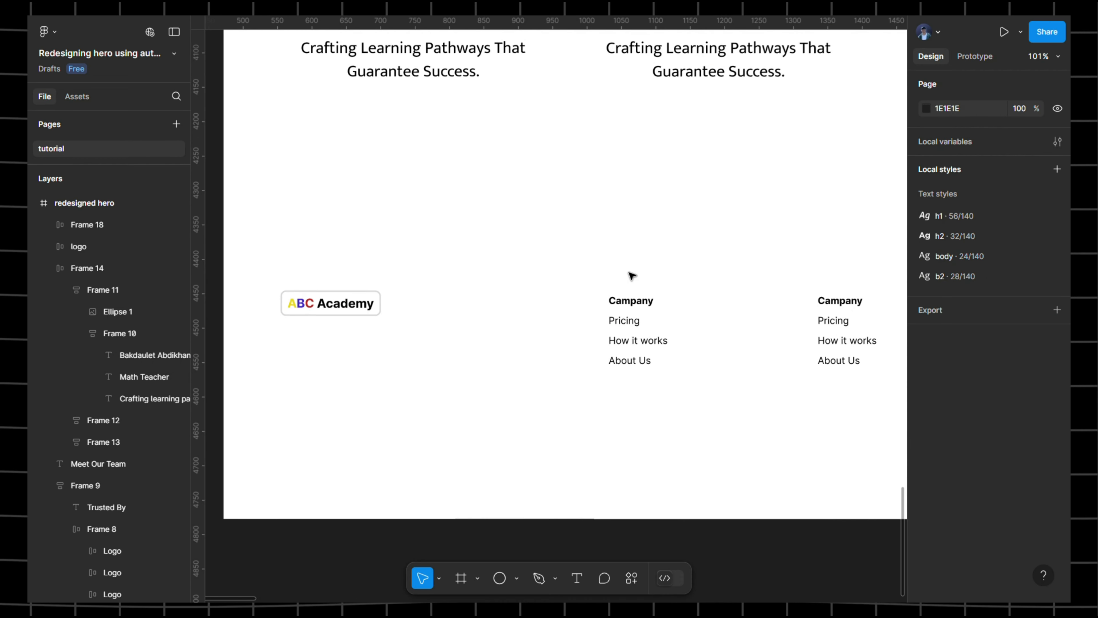
{"action": "left_click", "coordinate": [346, 308]}
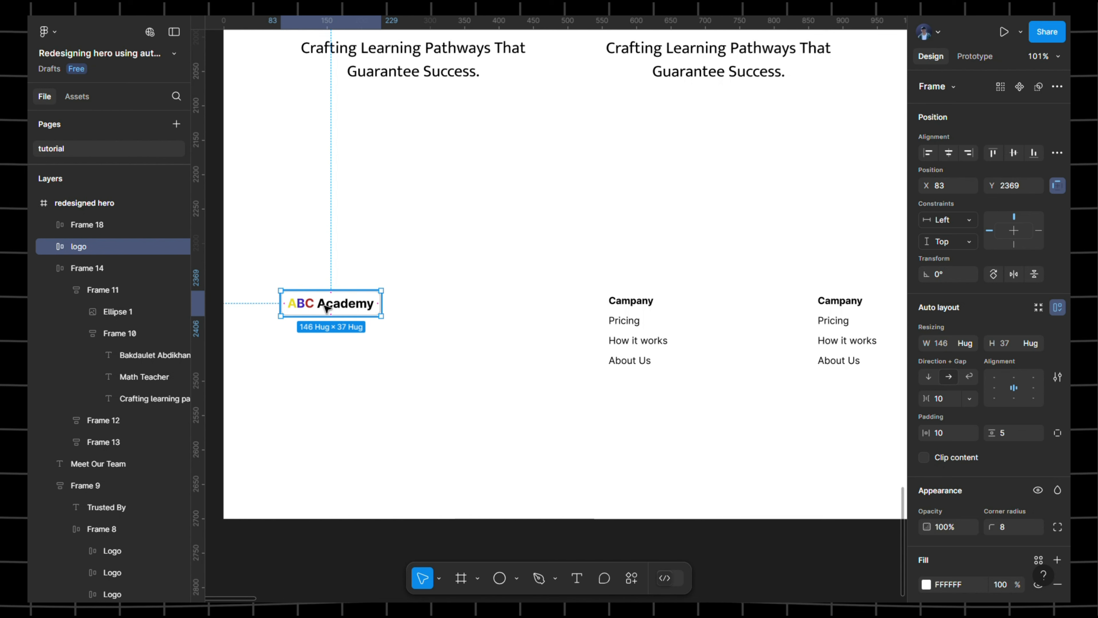
- Remove a section accidentally drawn near the ABC Academy logo
{"action": "key", "text": "shift+s"}
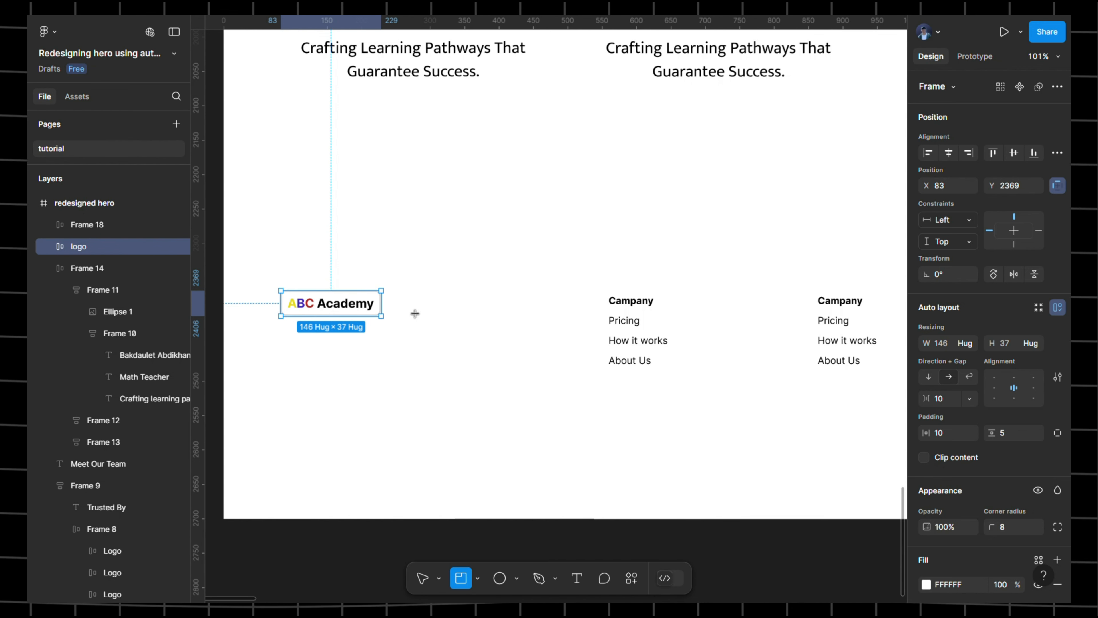
{"action": "left_click", "coordinate": [50, 246]}
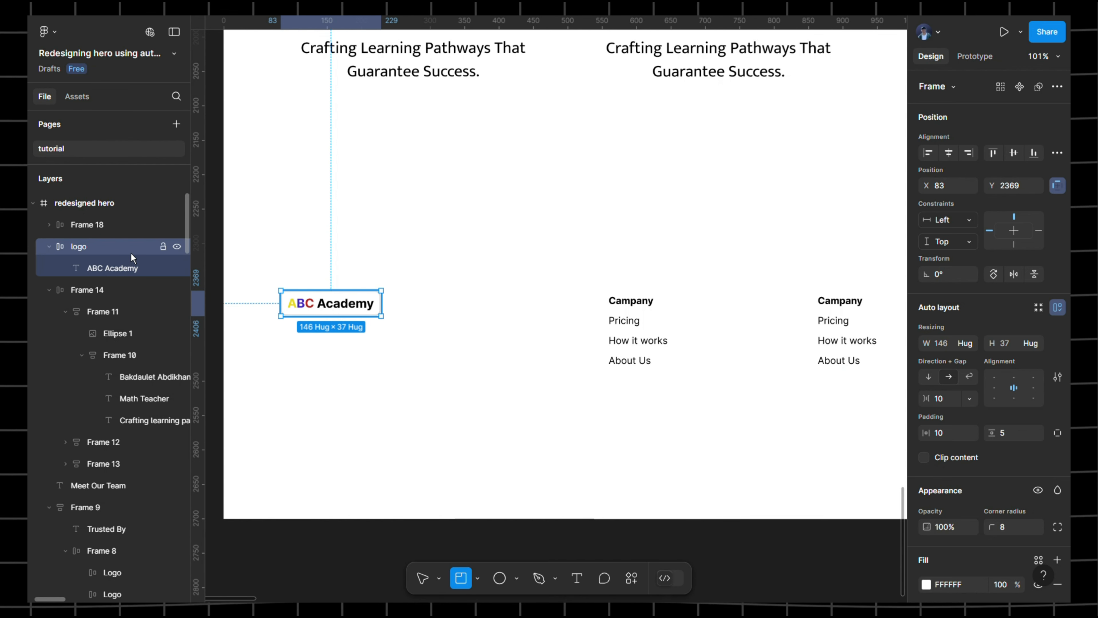
{"action": "left_click", "coordinate": [346, 282]}
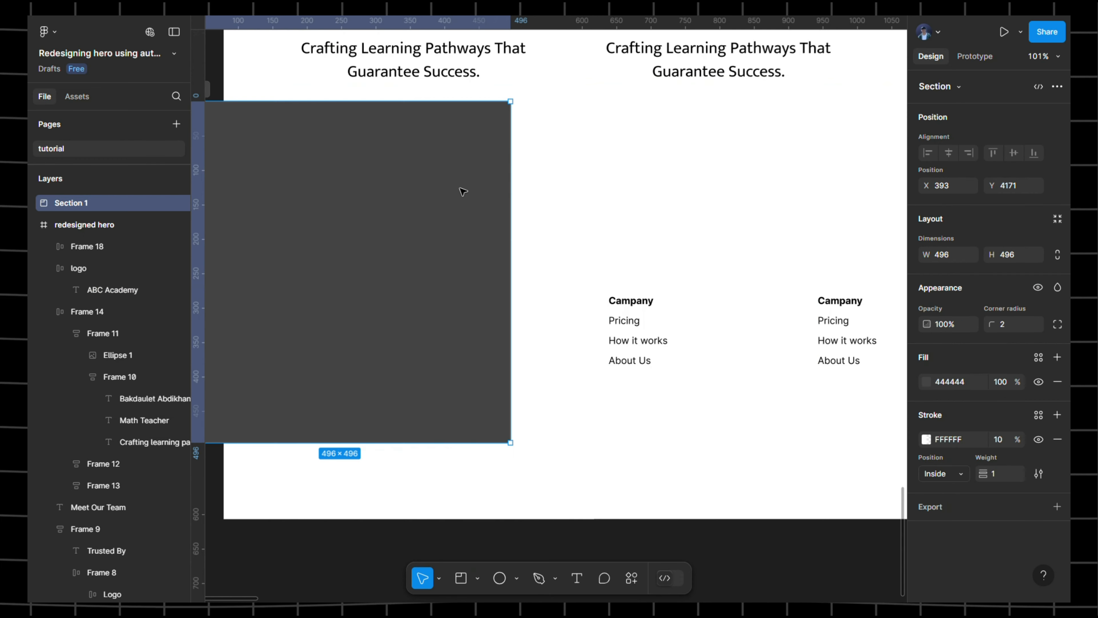
{"action": "left_click_drag", "start_coordinate": [385, 211], "coordinate": [432, 272]}
{"action": "key", "text": "Delete"}
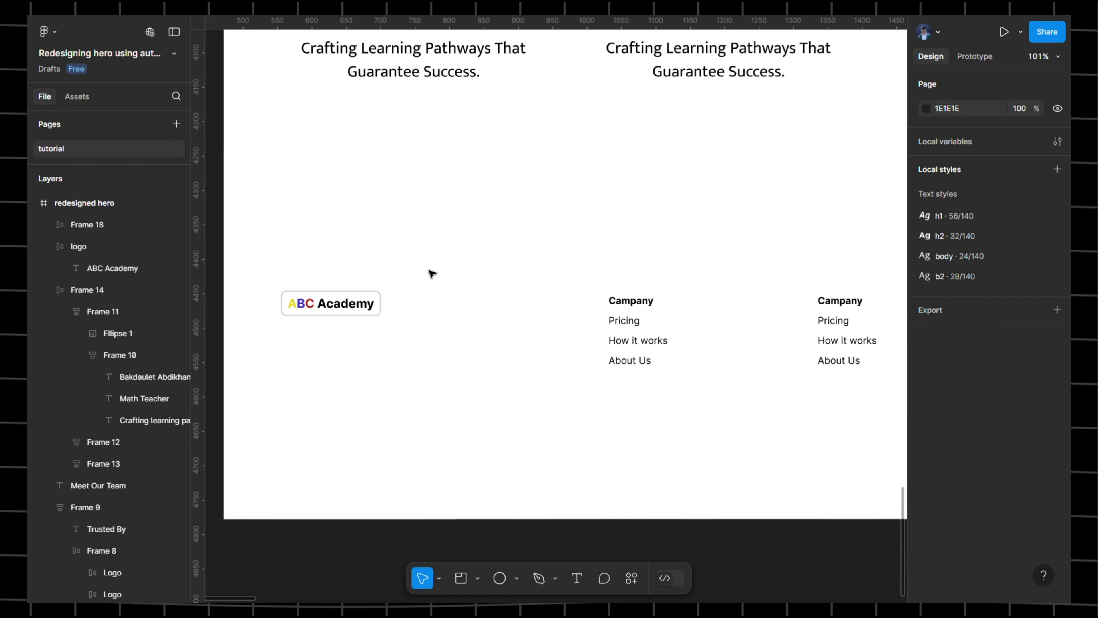
- Wrap the ABC Academy logo in an auto layout frame with 20 top padding and 0 on other sides
{"action": "left_click", "coordinate": [373, 311]}
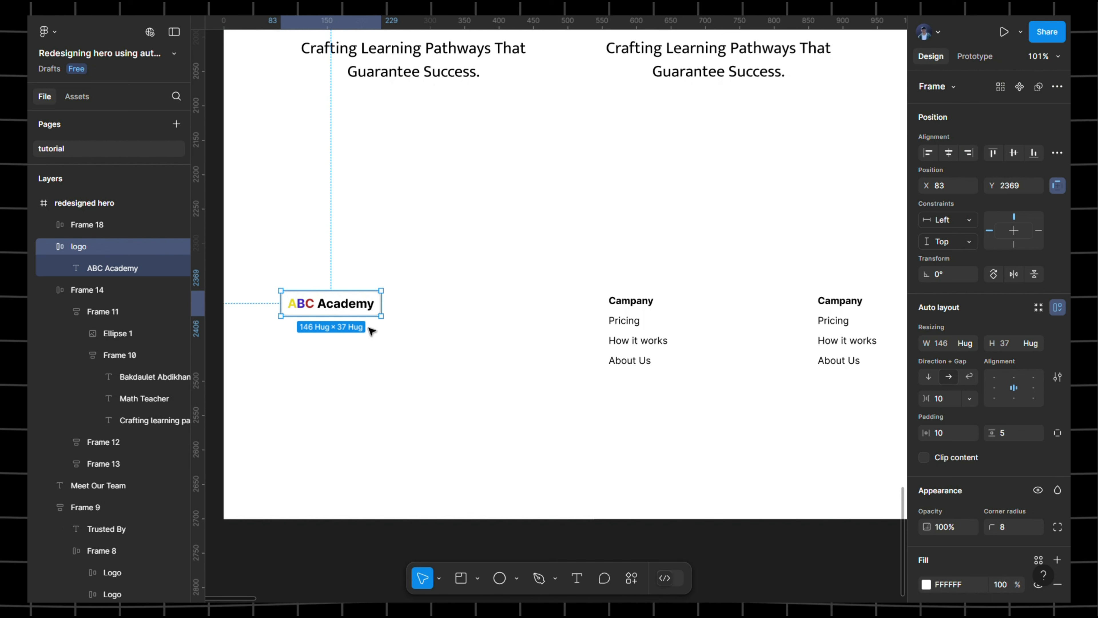
{"action": "key", "text": "shift+a"}
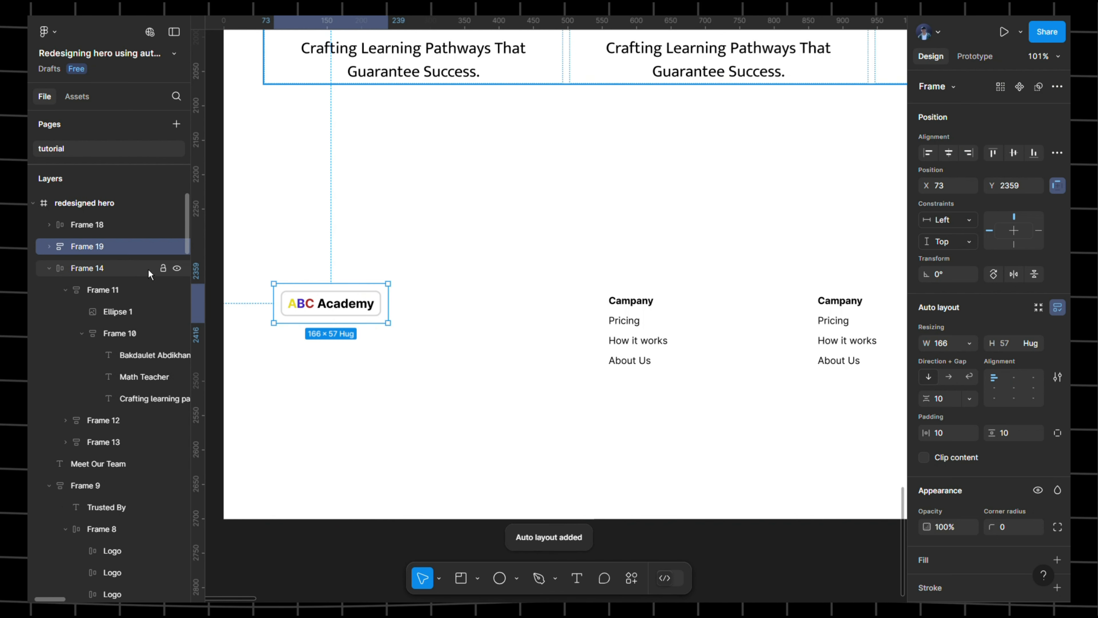
{"action": "left_click", "coordinate": [951, 434]}
{"action": "type", "text": "0"}
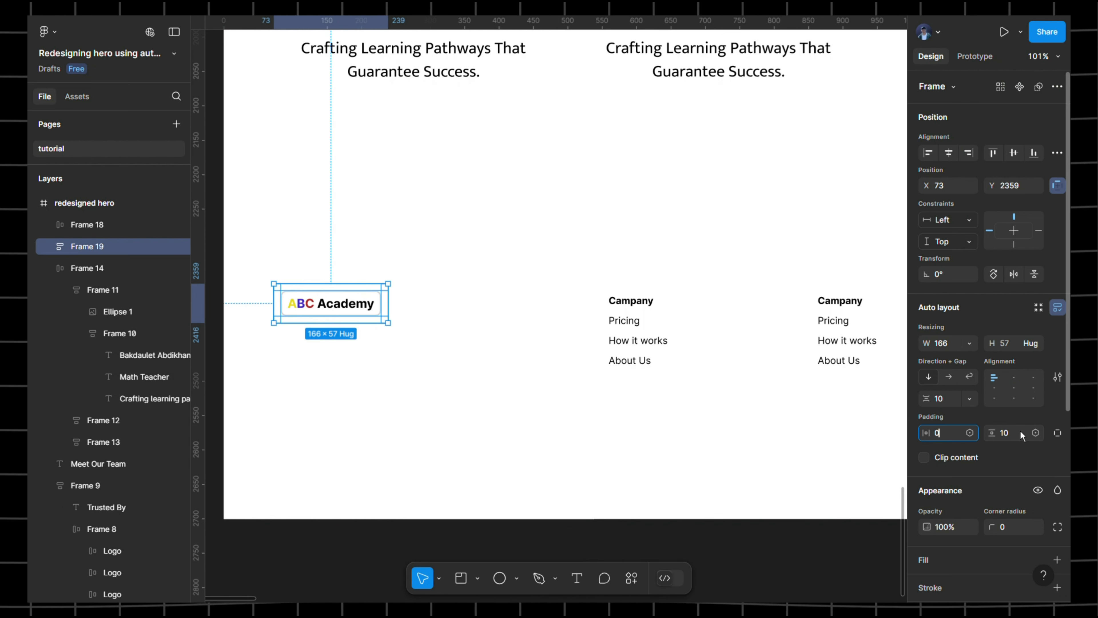
{"action": "type", "text": "0"}
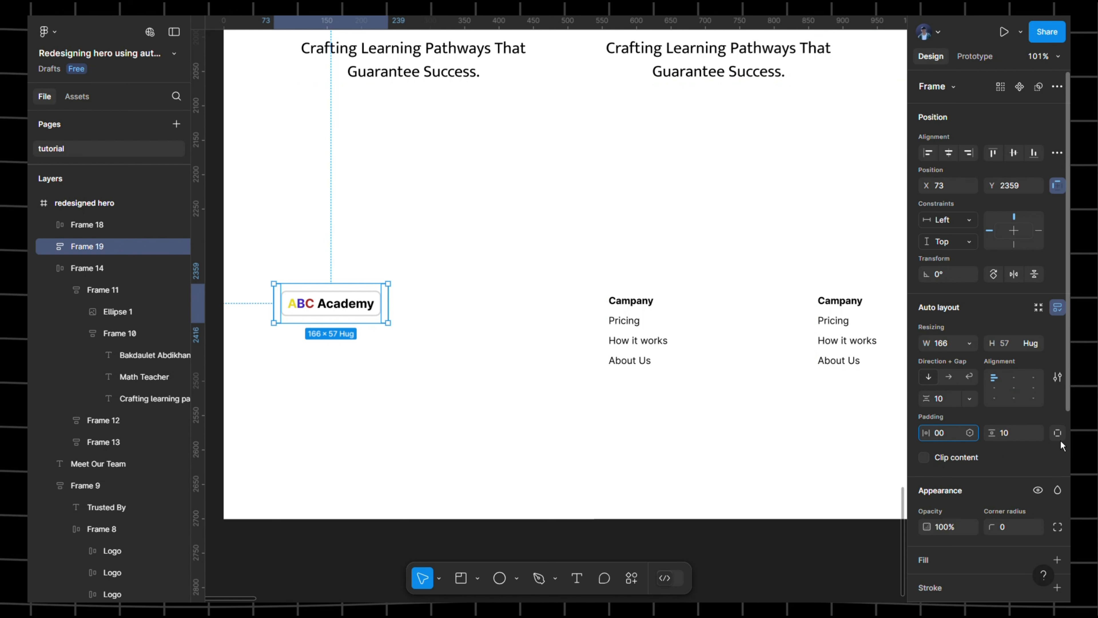
{"action": "left_click", "coordinate": [1058, 433]}
{"action": "left_click", "coordinate": [1022, 440]}
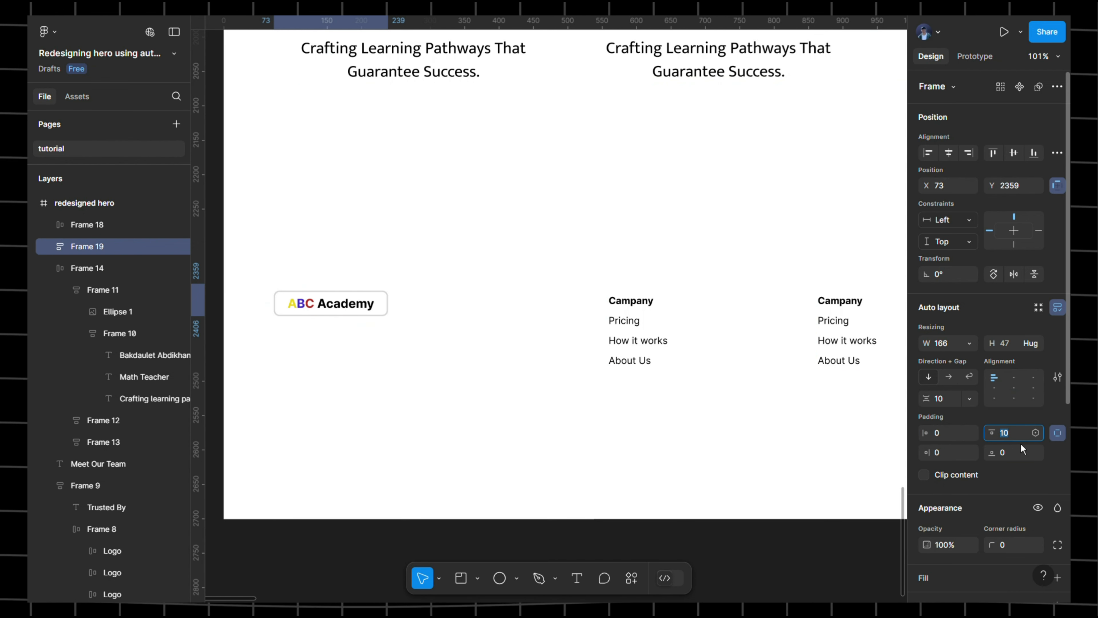
{"action": "type", "text": "20"}
{"action": "key", "text": "Return"}
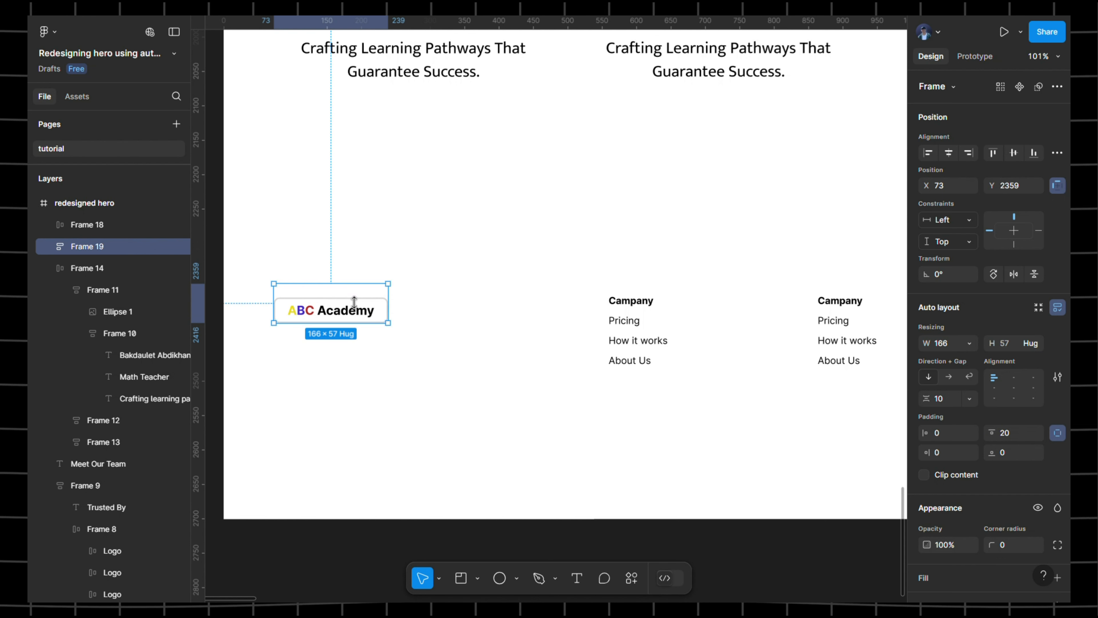
- Try 248 and then 284 widths on the logo wrapper against the Company column, then undo both
{"action": "left_click", "coordinate": [950, 347]}
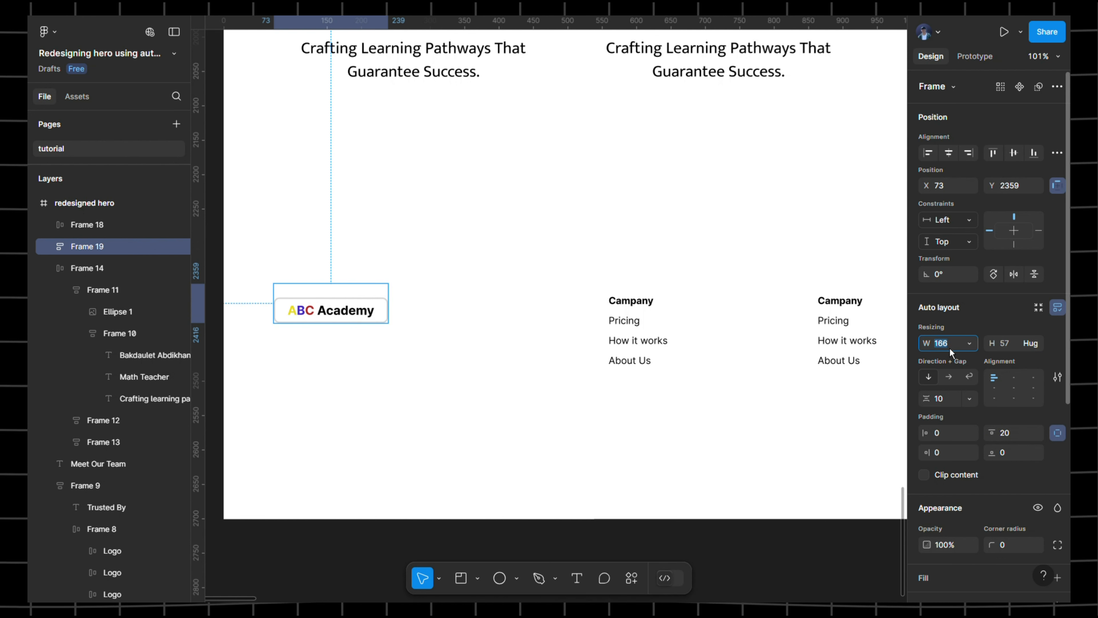
{"action": "type", "text": "248"}
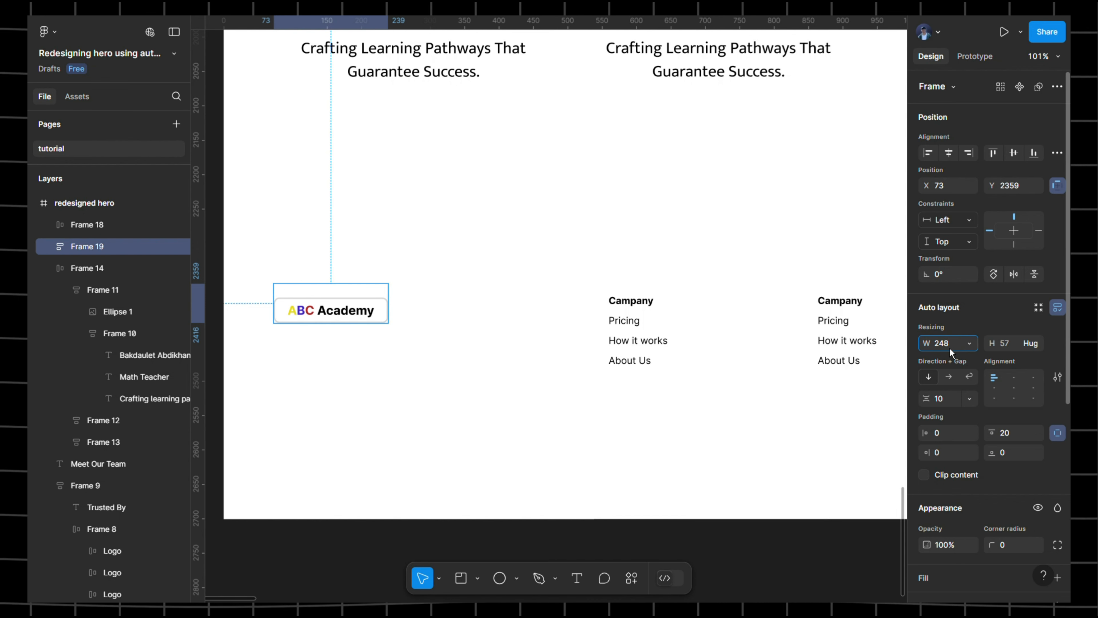
{"action": "key", "text": "Return"}
{"action": "left_click", "coordinate": [712, 345]}
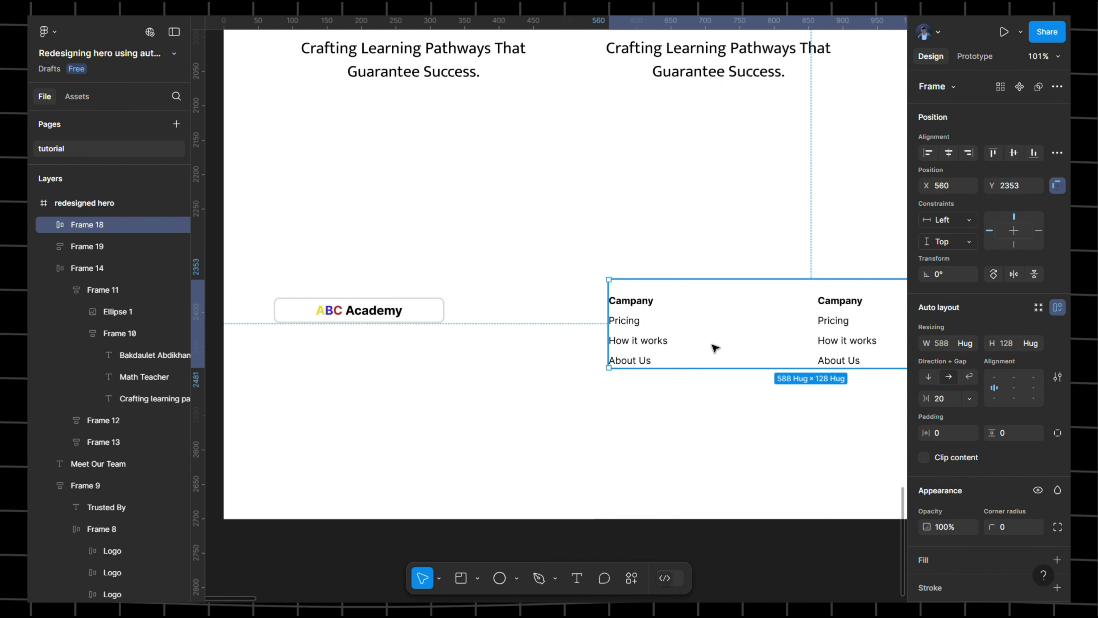
{"action": "double_click", "coordinate": [713, 346]}
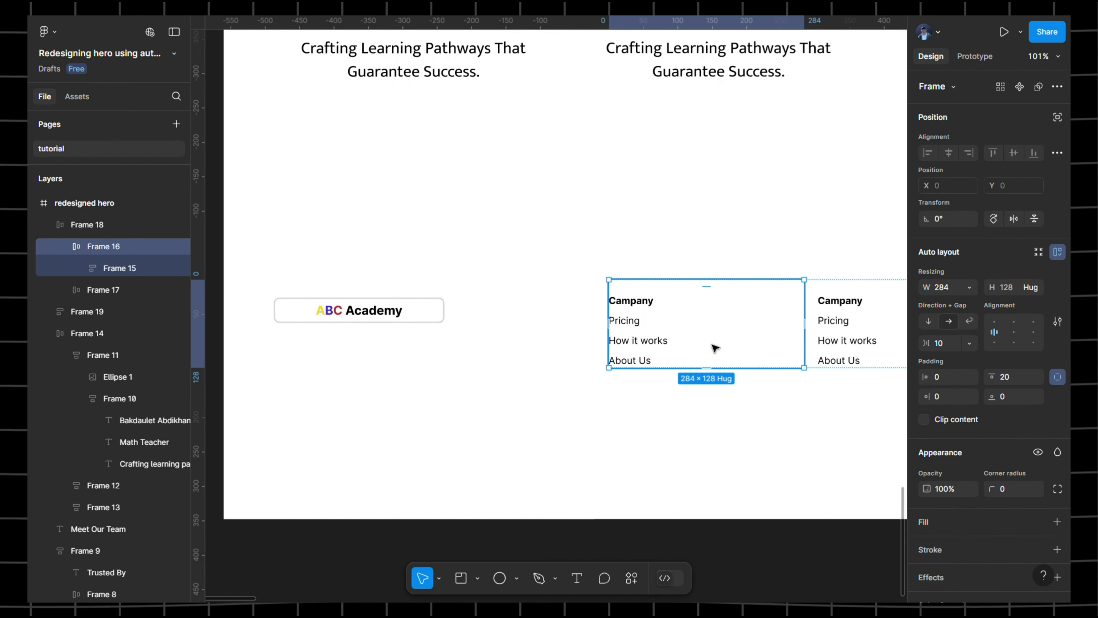
{"action": "left_click", "coordinate": [419, 312]}
{"action": "left_click", "coordinate": [958, 348]}
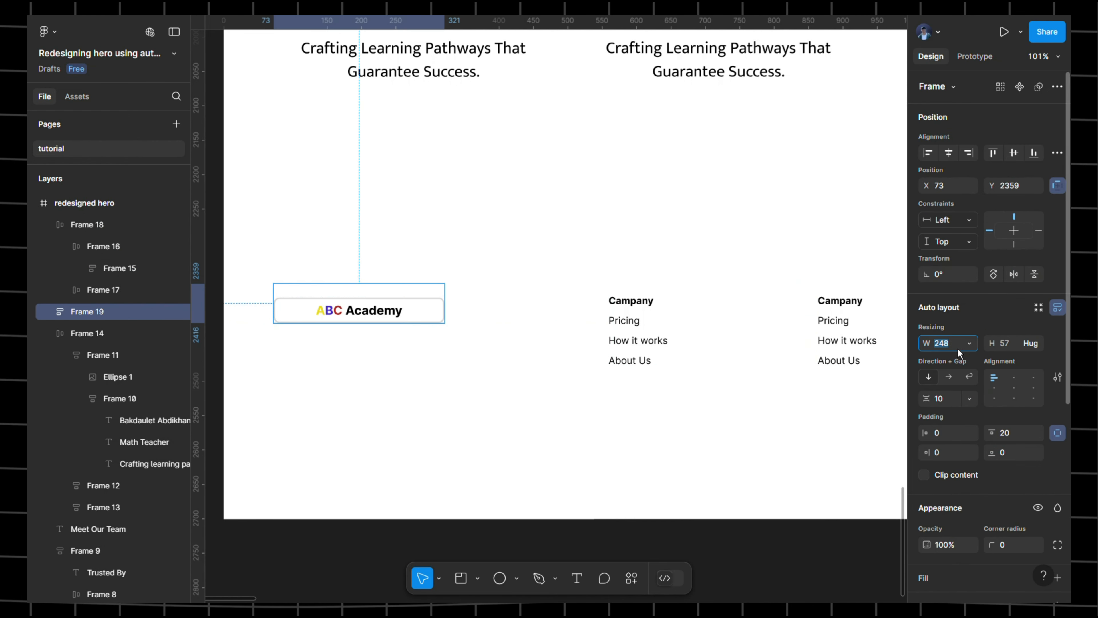
{"action": "key", "text": "BackSpace"}
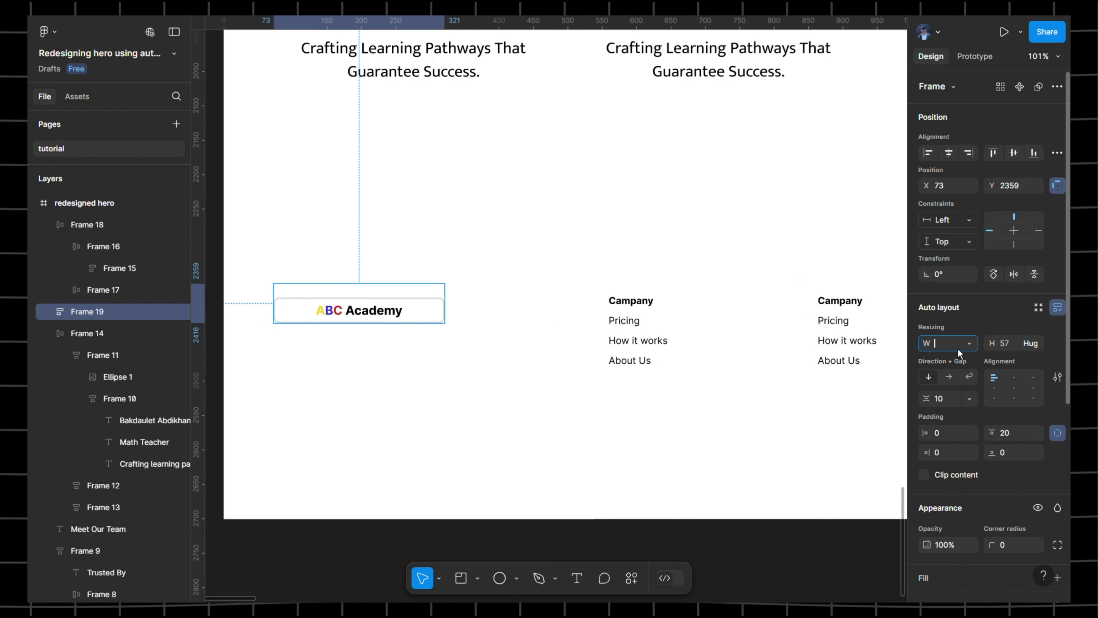
{"action": "type", "text": "2"}
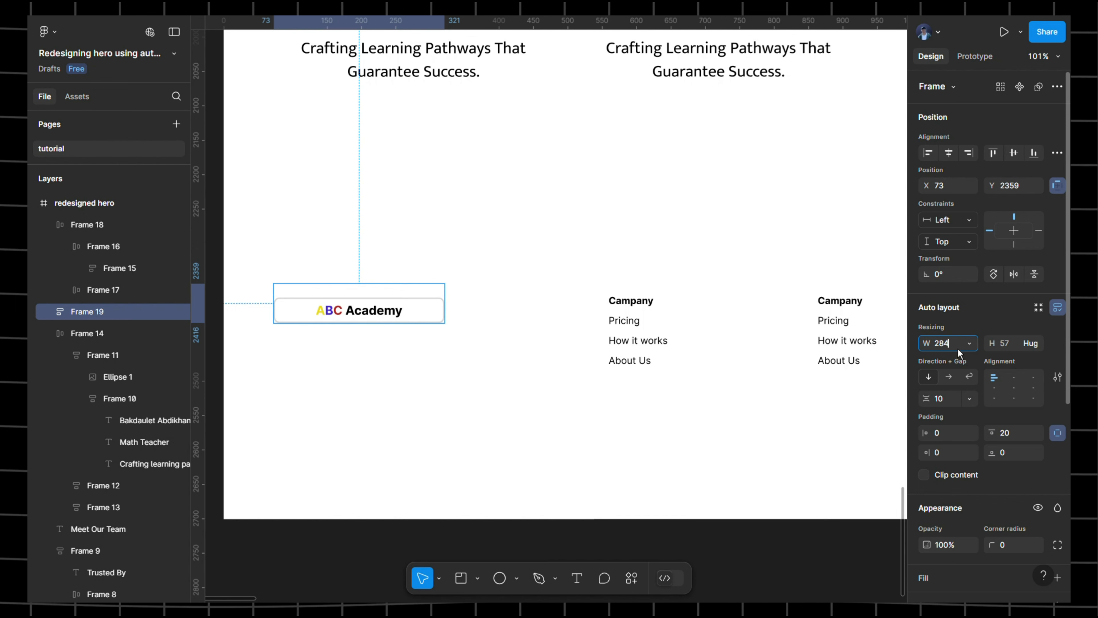
{"action": "type", "text": "84"}
{"action": "key", "text": "Return"}
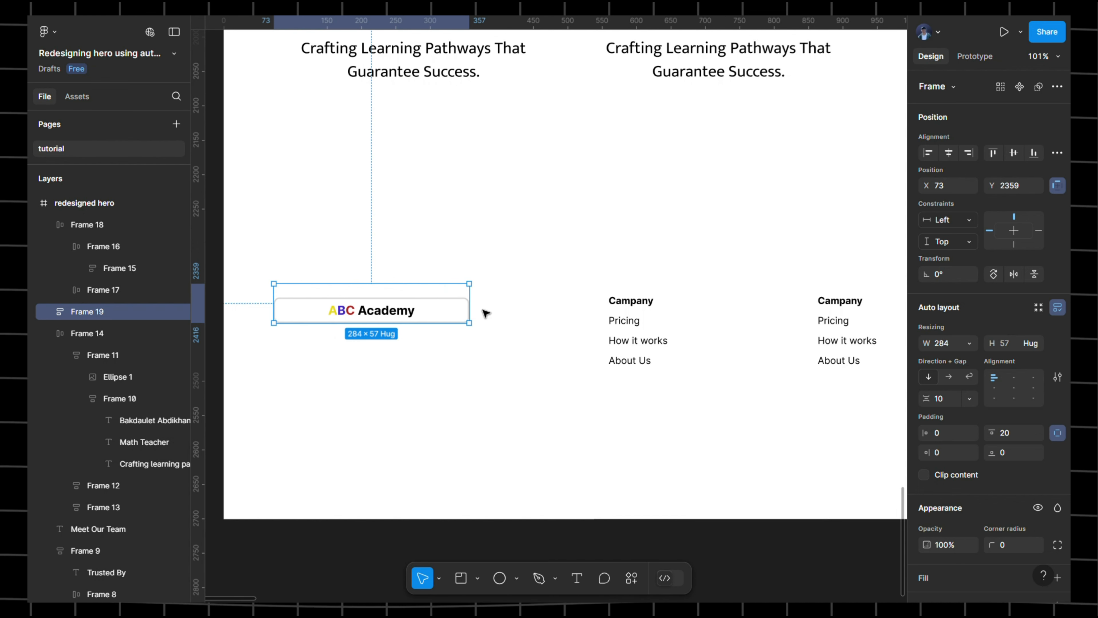
{"action": "key", "text": "ctrl+z"}
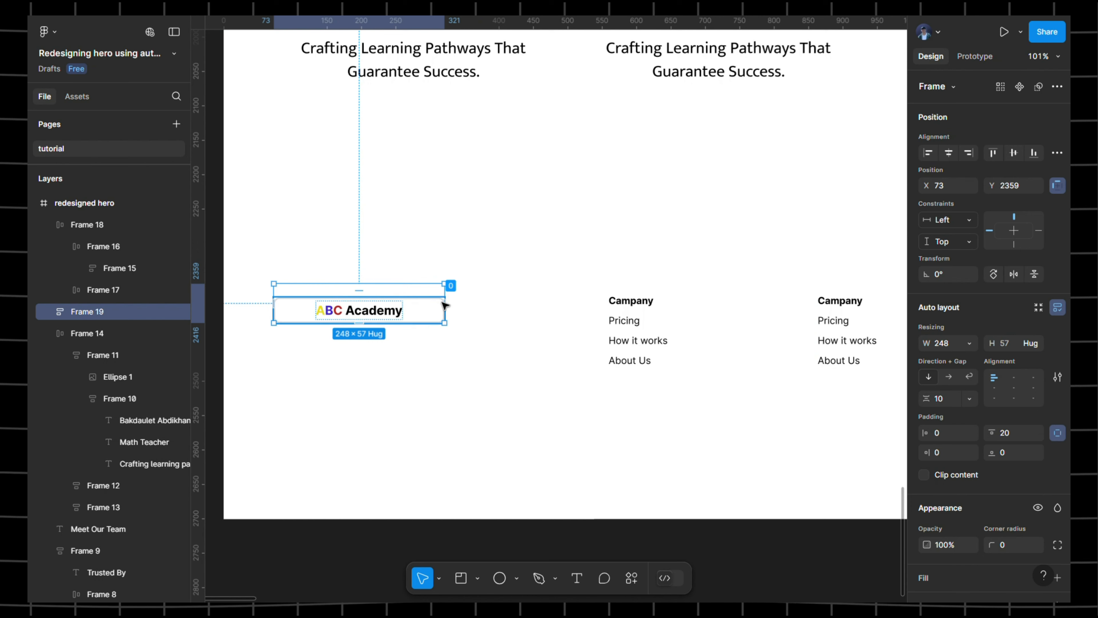
{"action": "key", "text": "ctrl+z"}
{"action": "key", "text": "ctrl+z"}
{"action": "key", "text": "ctrl+z"}
{"action": "key", "text": "ctrl+z"}
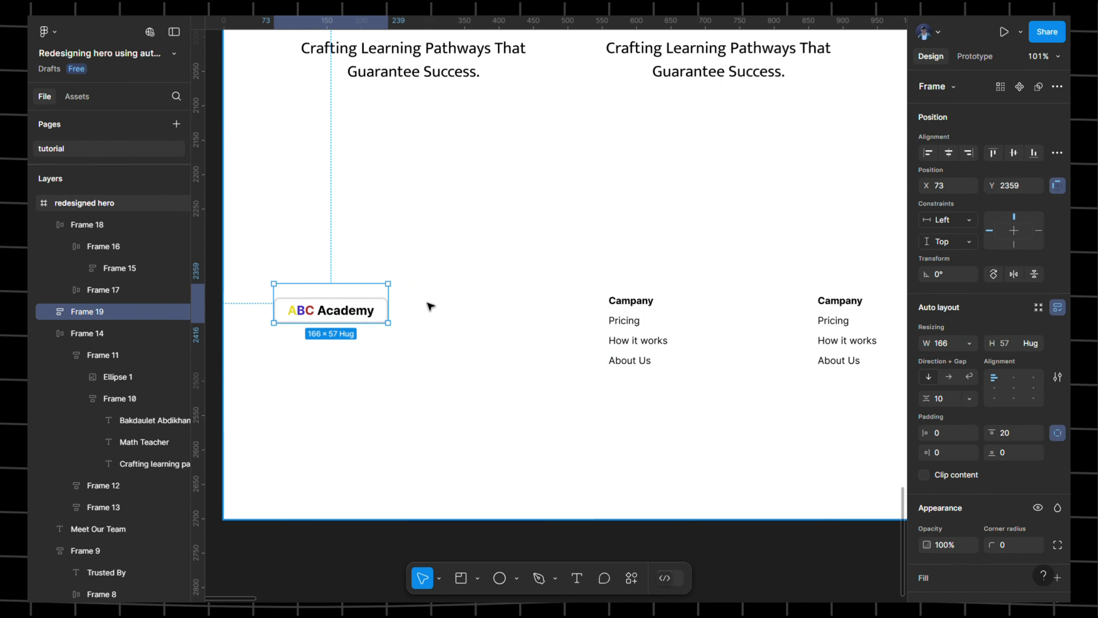
- Keep the inner logo at a fixed 166 width, set the wrapper to a fixed 284 width, and nudge it lower
{"action": "double_click", "coordinate": [354, 314]}
{"action": "left_click", "coordinate": [979, 290]}
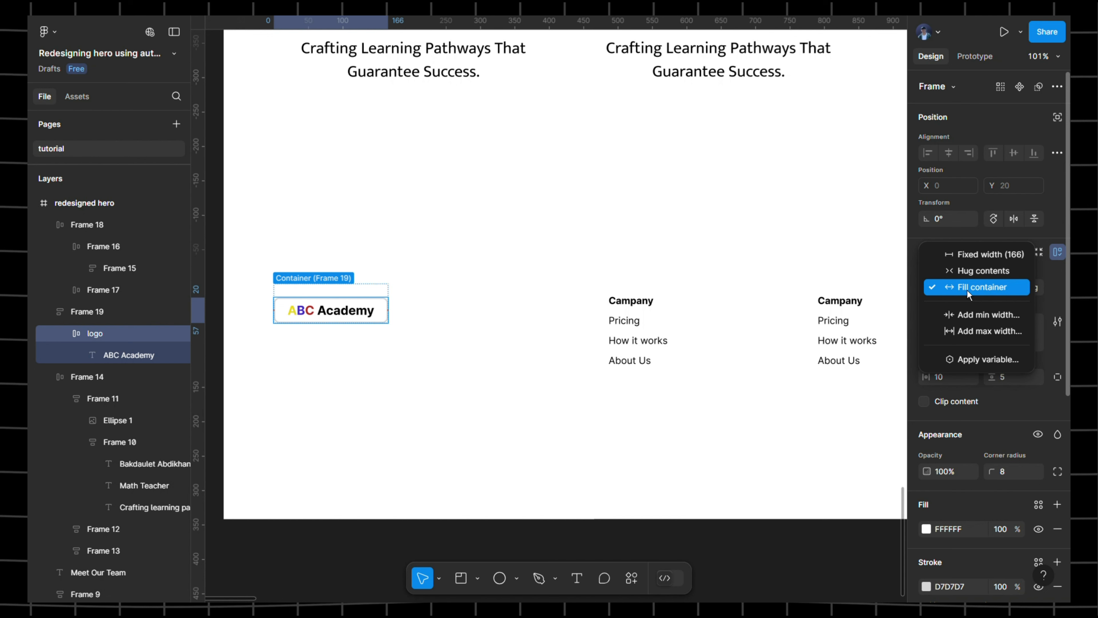
{"action": "left_click", "coordinate": [973, 261]}
{"action": "left_click", "coordinate": [332, 294]}
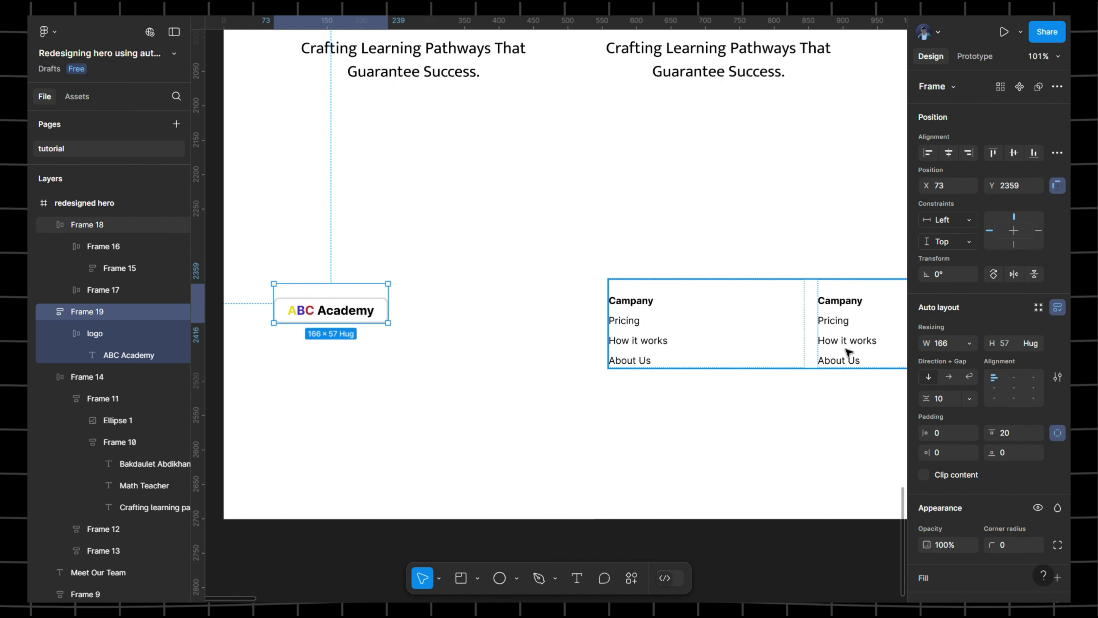
{"action": "left_click", "coordinate": [962, 344]}
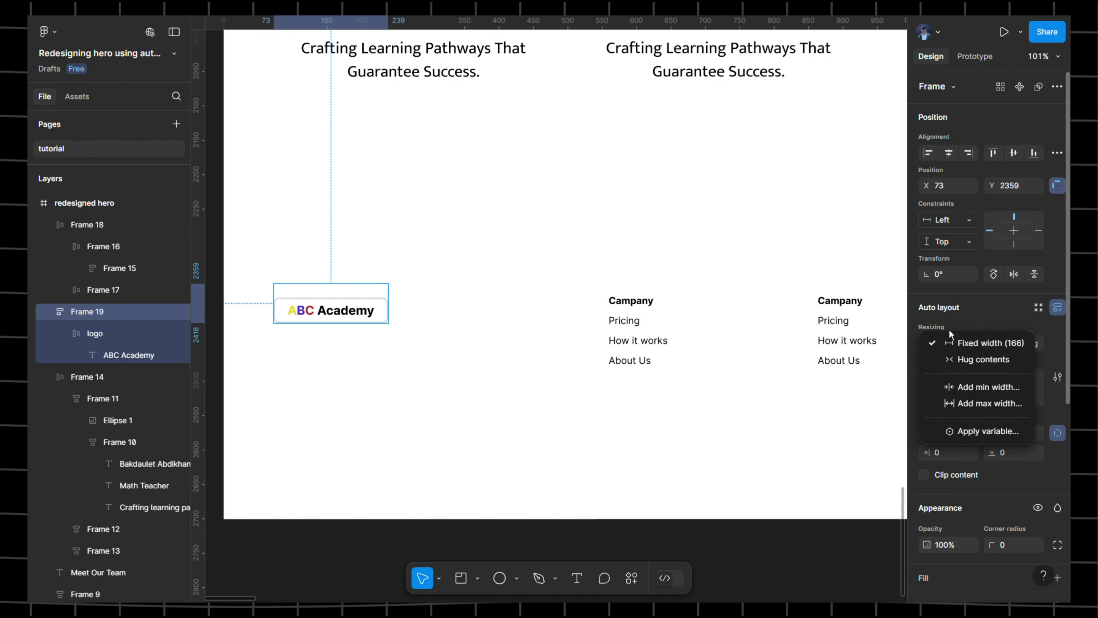
{"action": "left_click", "coordinate": [952, 343]}
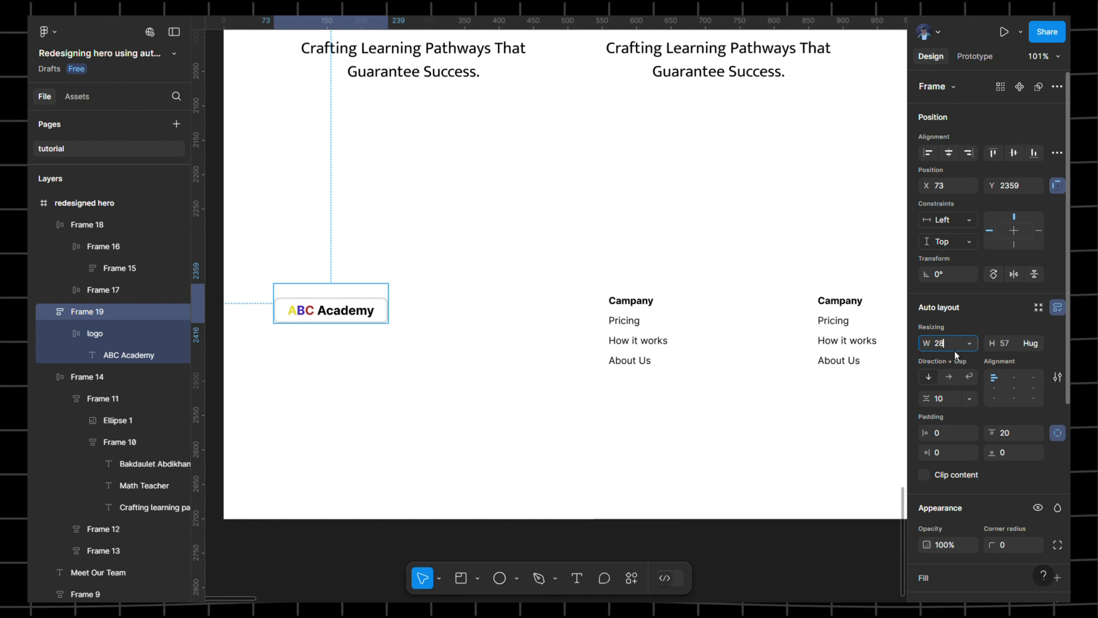
{"action": "type", "text": "284"}
{"action": "key", "text": "Return"}
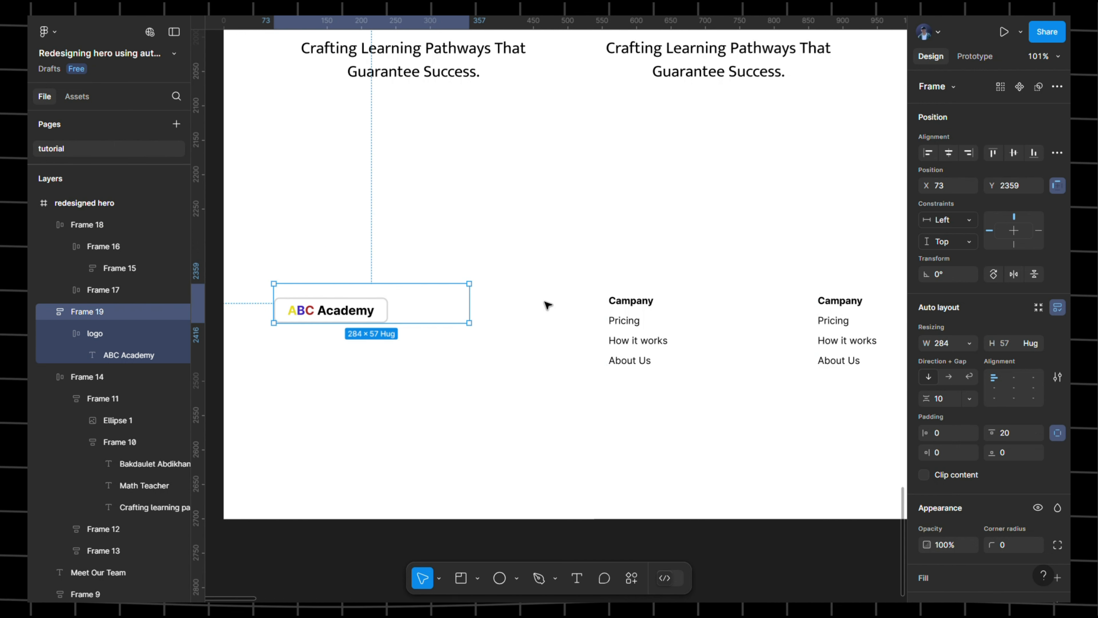
{"action": "scroll", "coordinate": [547, 304], "scroll_direction": "down", "scroll_amount": 3}
{"action": "left_click_drag", "start_coordinate": [463, 302], "coordinate": [463, 310]}
- Wrap the logo frame and both Company columns in one top-aligned auto layout row with Auto spacing
{"action": "left_click", "coordinate": [394, 272]}
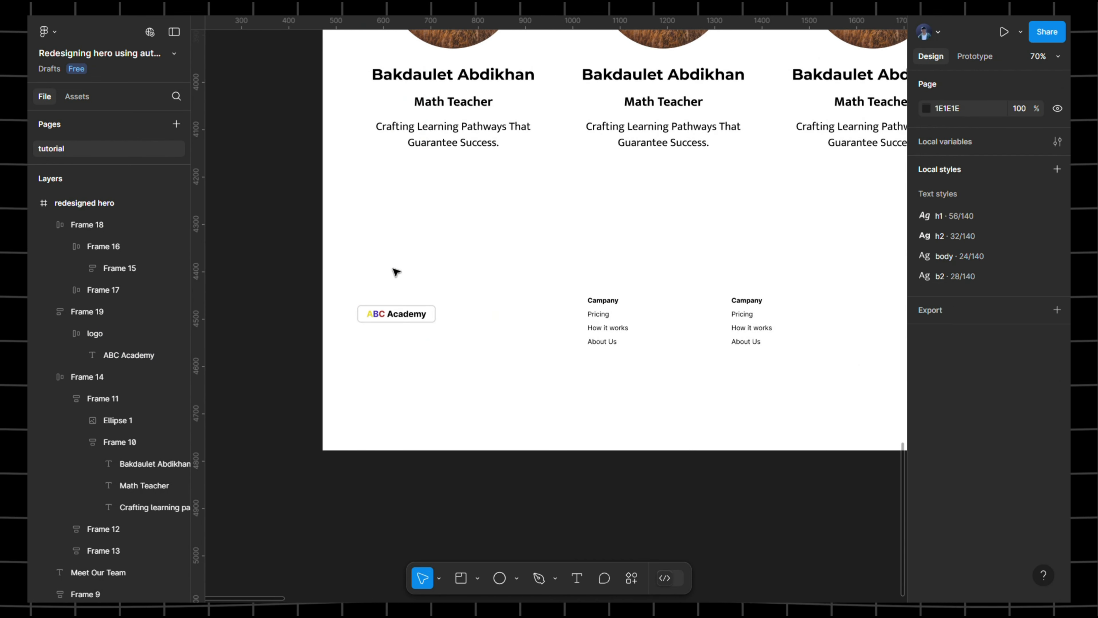
{"action": "left_click_drag", "start_coordinate": [388, 264], "coordinate": [796, 367]}
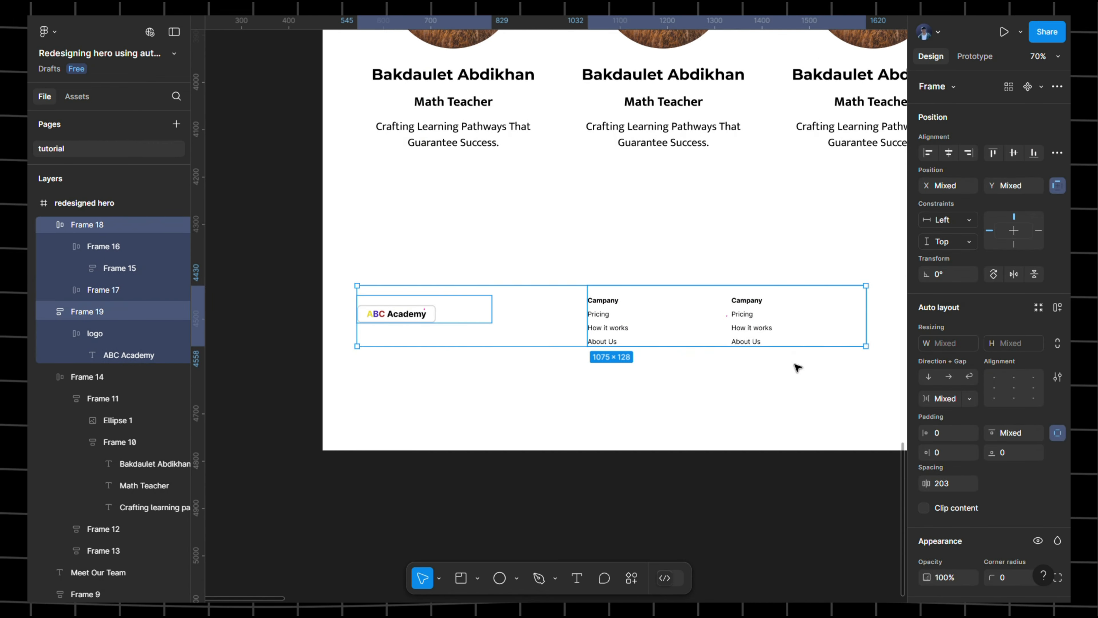
{"action": "key", "text": "shift+a"}
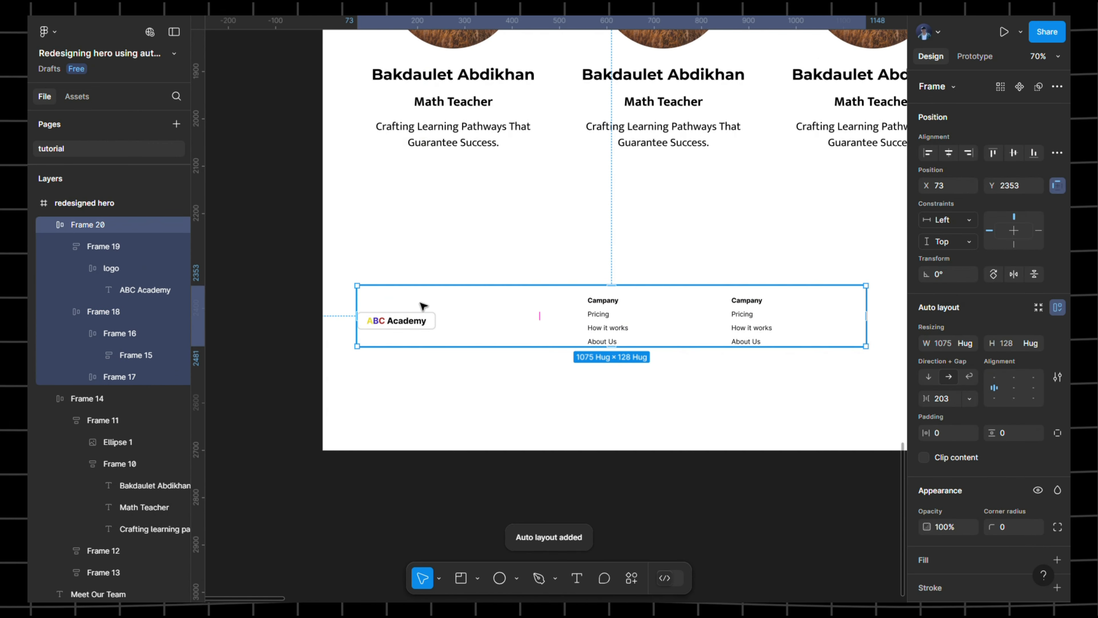
{"action": "left_click", "coordinate": [998, 385]}
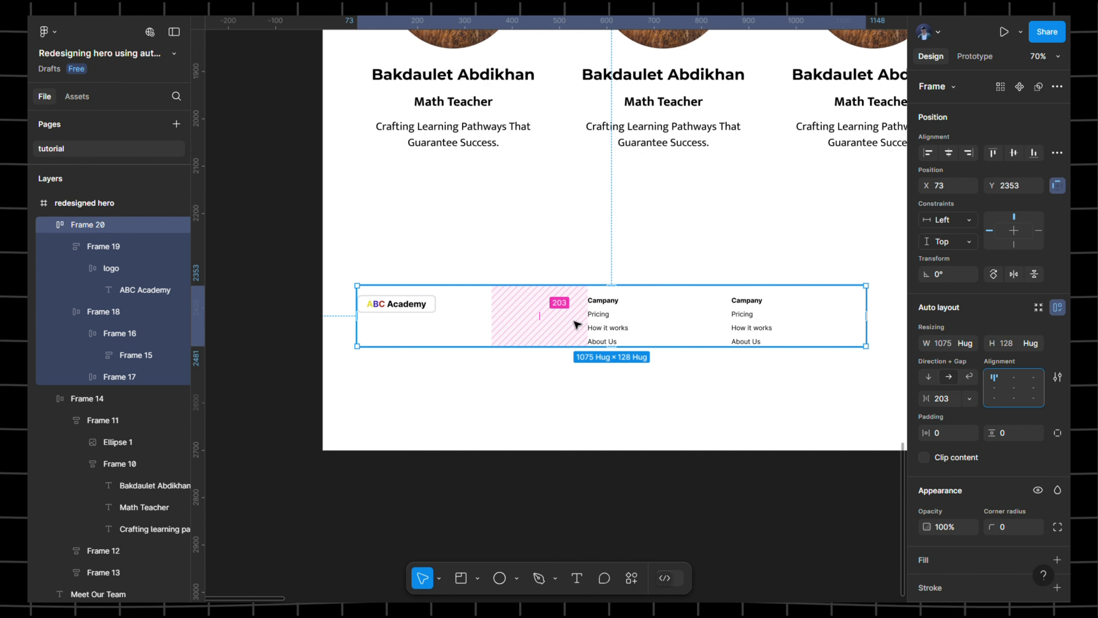
{"action": "left_click", "coordinate": [976, 400]}
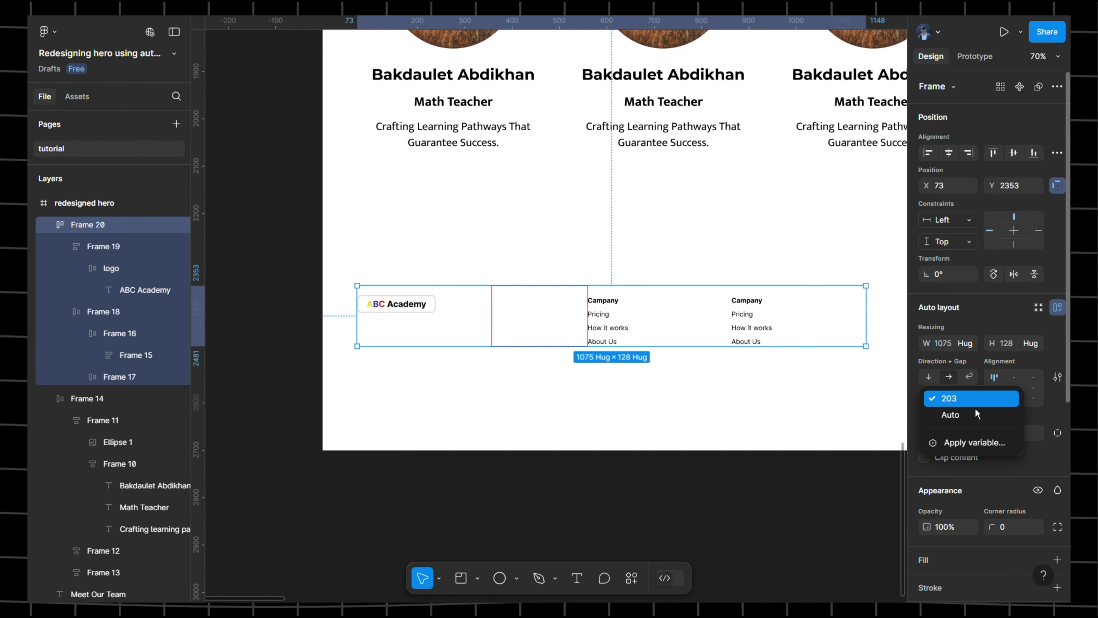
{"action": "left_click", "coordinate": [967, 419]}
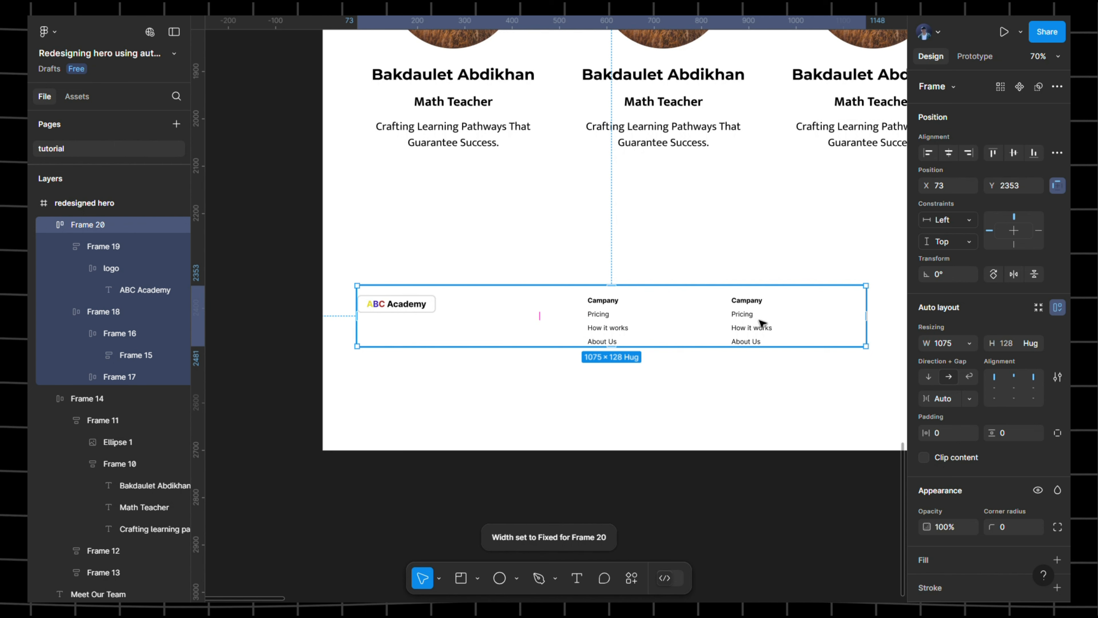
{"action": "scroll", "coordinate": [677, 298], "scroll_direction": "down", "scroll_amount": 3}
- Select the 'Copyright © 2022 Company name' line in the original footer for copying
{"action": "left_click", "coordinate": [818, 304]}
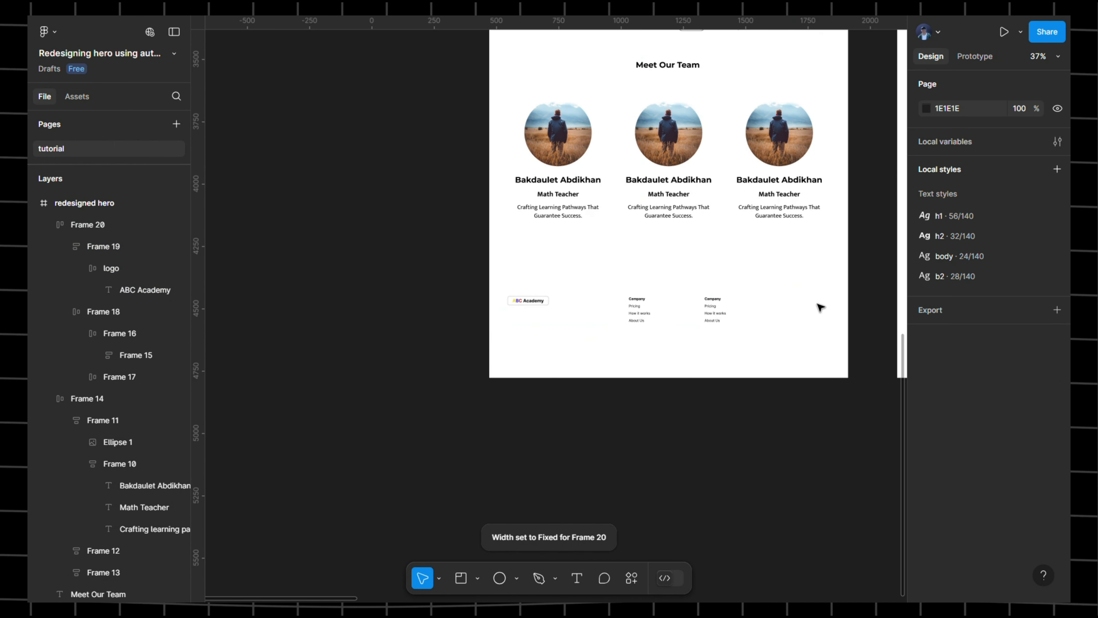
{"action": "left_click_drag", "start_coordinate": [826, 305], "coordinate": [602, 267]}
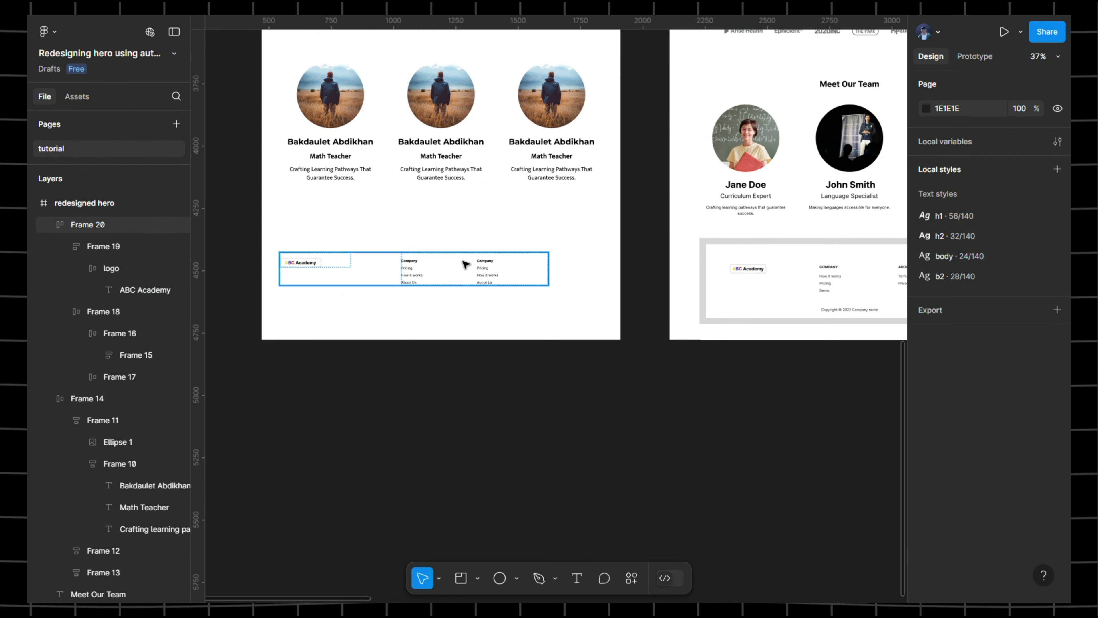
{"action": "left_click_drag", "start_coordinate": [865, 286], "coordinate": [590, 290]}
{"action": "scroll", "coordinate": [589, 318], "scroll_direction": "up", "scroll_amount": 5}
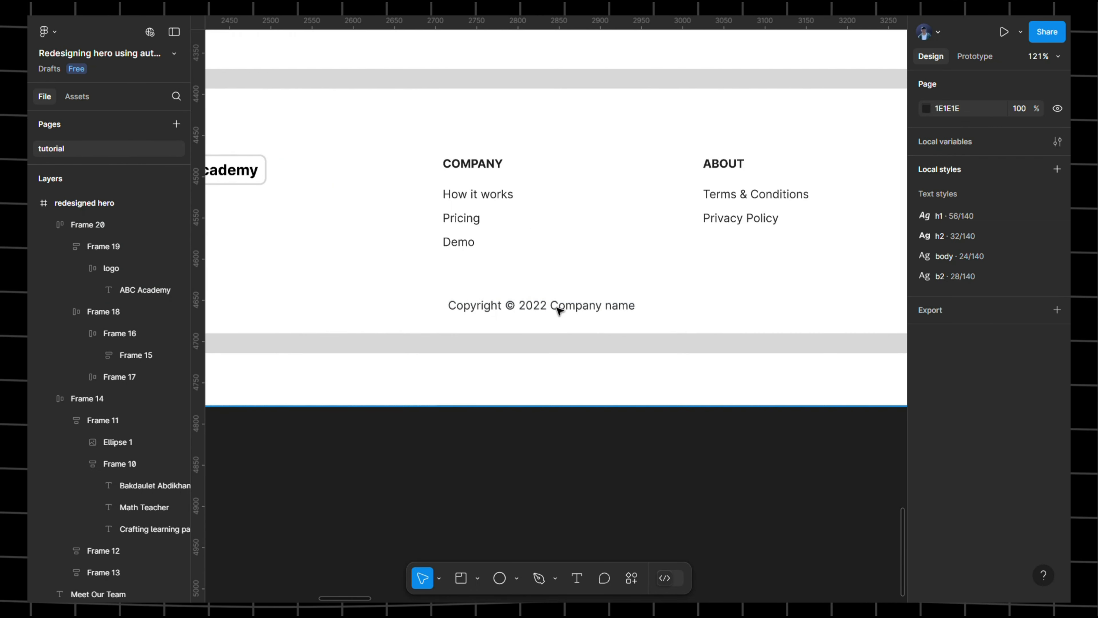
{"action": "left_click", "coordinate": [557, 308]}
{"action": "double_click", "coordinate": [558, 309]}
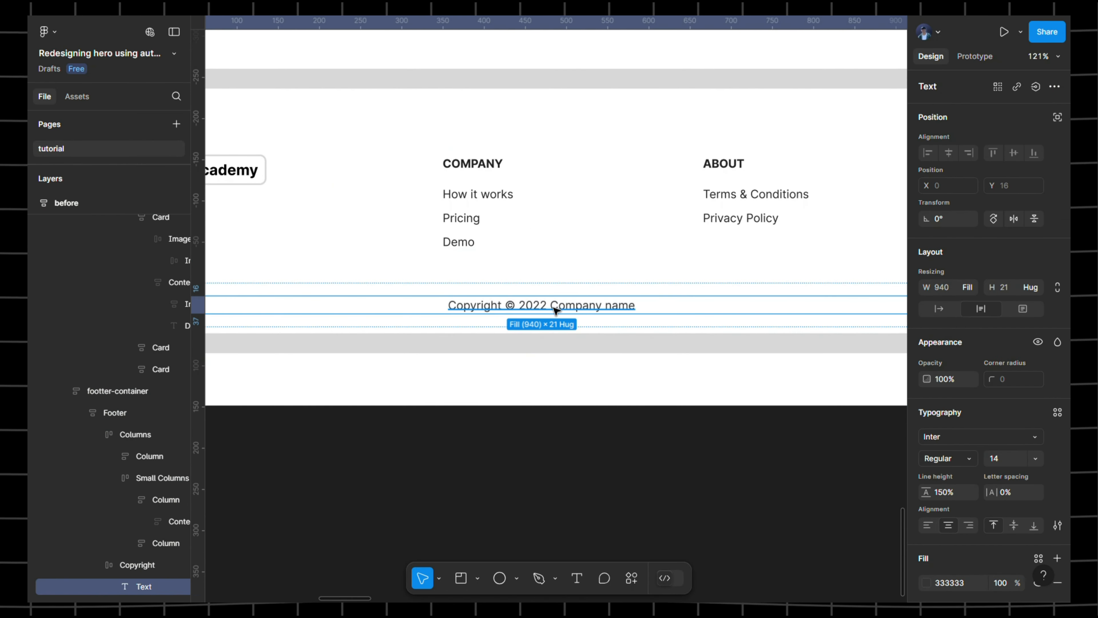
{"action": "scroll", "coordinate": [471, 295], "scroll_direction": "left", "scroll_amount": 5}
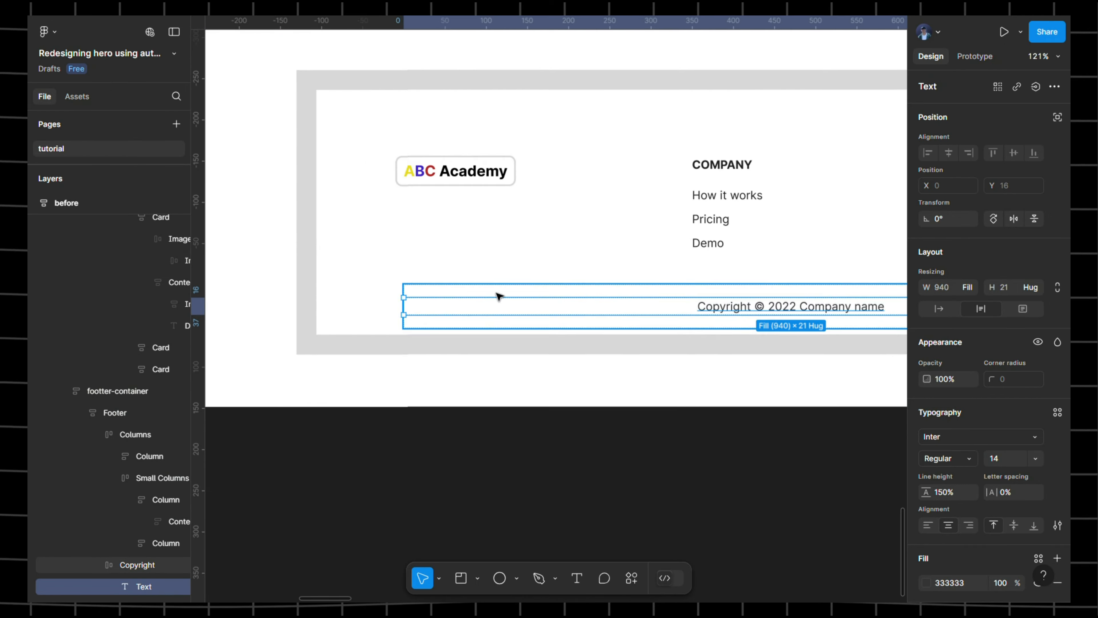
{"action": "scroll", "coordinate": [500, 297], "scroll_direction": "down", "scroll_amount": 5}
{"action": "scroll", "coordinate": [573, 292], "scroll_direction": "left", "scroll_amount": 5}
- Paste the copyright line into the redesigned page and drag it left under the footer
{"action": "left_click", "coordinate": [487, 284]}
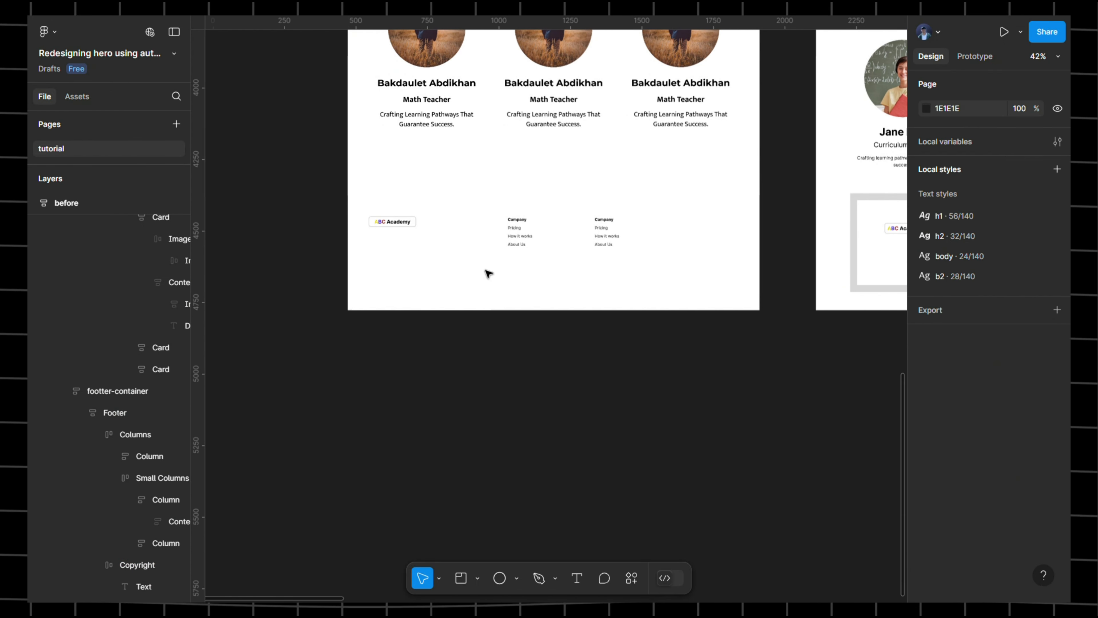
{"action": "right_click", "coordinate": [486, 270]}
{"action": "left_click", "coordinate": [511, 145]}
{"action": "scroll", "coordinate": [511, 240], "scroll_direction": "up", "scroll_amount": 4}
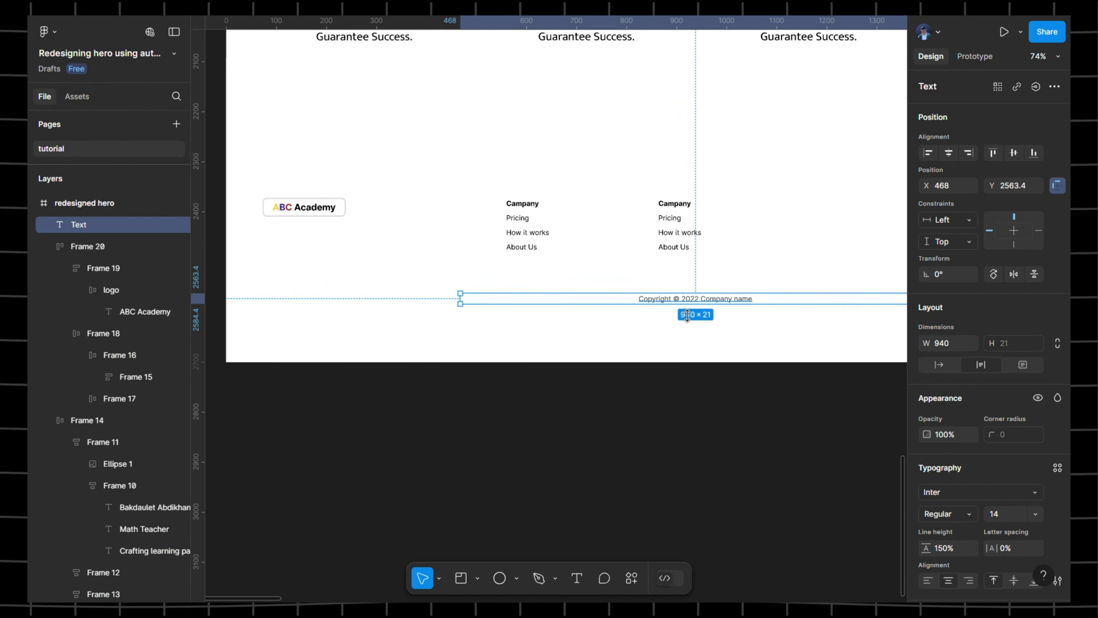
{"action": "left_click_drag", "start_coordinate": [688, 301], "coordinate": [520, 303]}
- Select the redesigned footer frame together with the copyright line to check their positions
{"action": "left_click", "coordinate": [460, 277]}
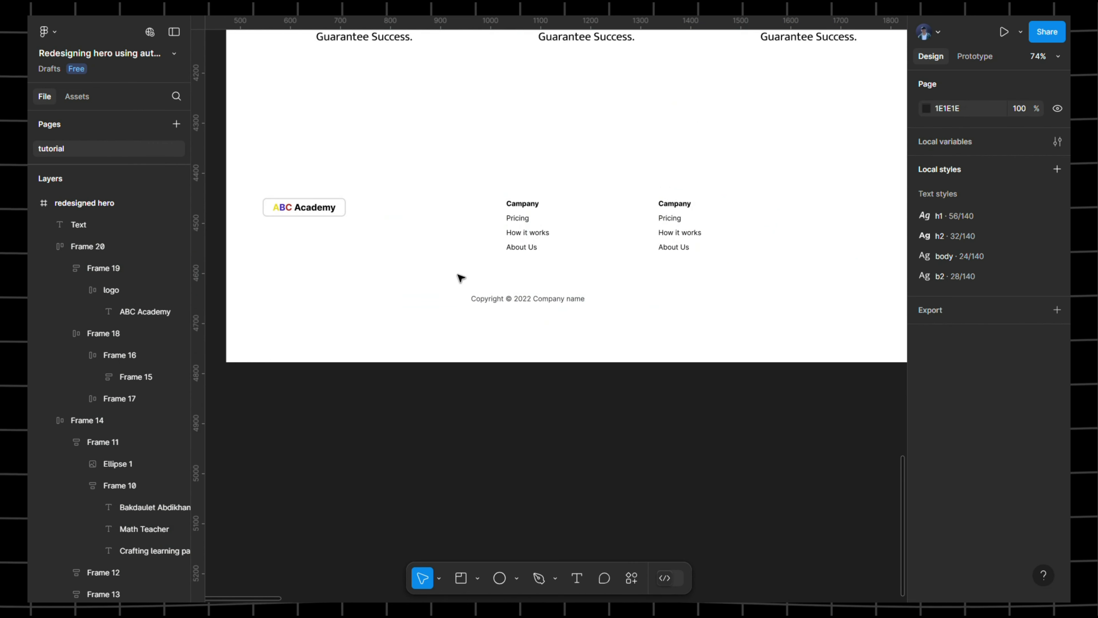
{"action": "scroll", "coordinate": [461, 277], "scroll_direction": "left", "scroll_amount": 1}
{"action": "left_click", "coordinate": [552, 309]}
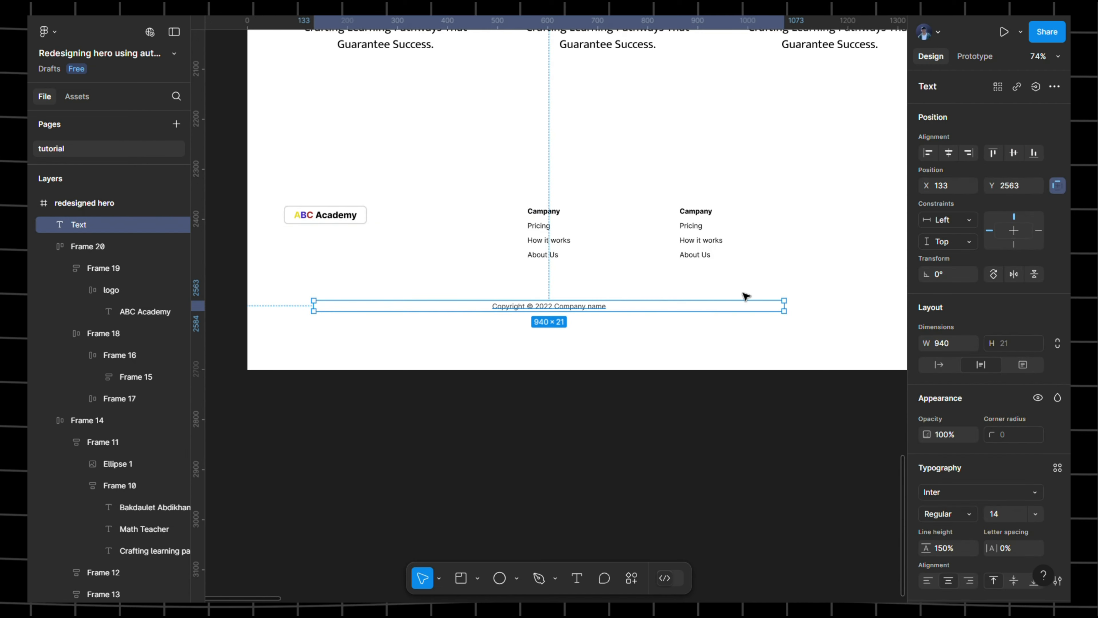
{"action": "scroll", "coordinate": [746, 295], "scroll_direction": "down", "scroll_amount": 5}
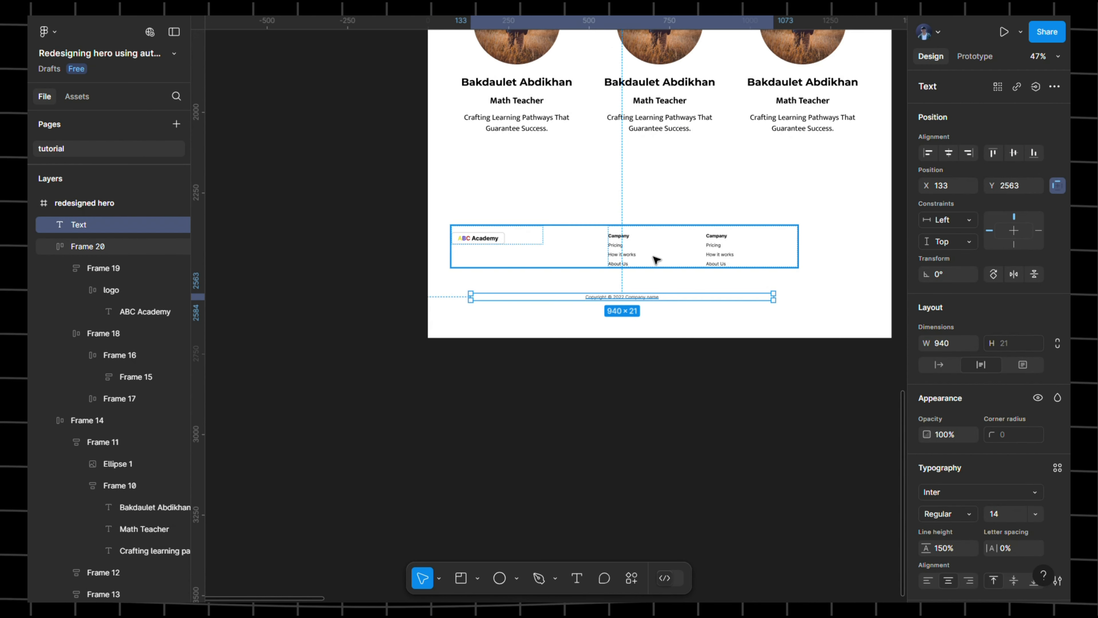
{"action": "left_click", "coordinate": [616, 263]}
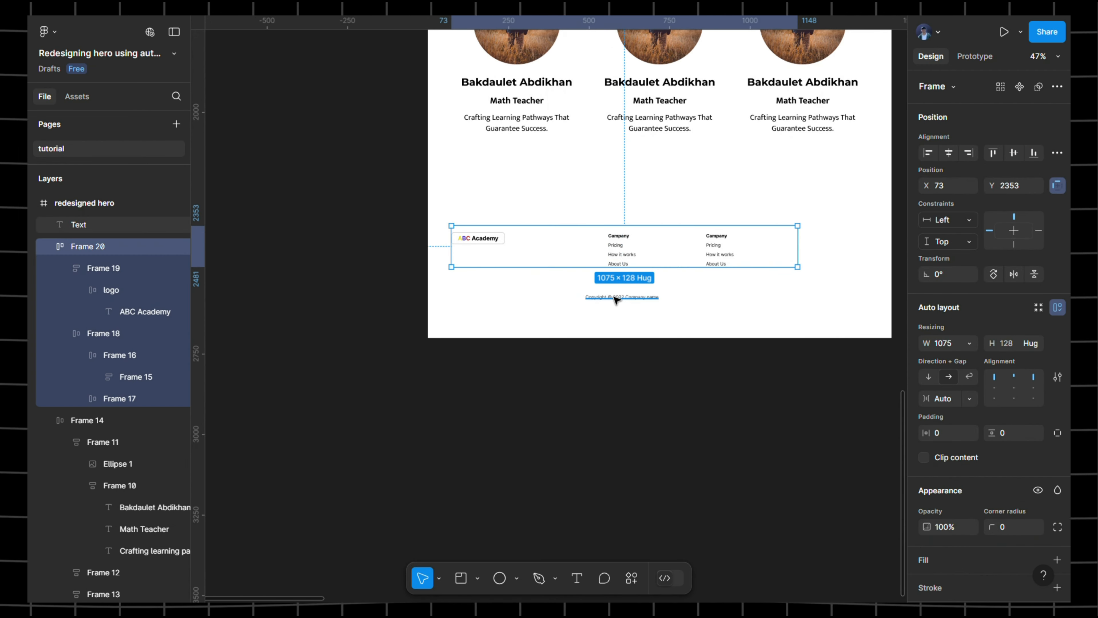
{"action": "left_click", "coordinate": [622, 297]}
{"action": "scroll", "coordinate": [556, 250], "scroll_direction": "right", "scroll_amount": 5}
{"action": "scroll", "coordinate": [556, 251], "scroll_direction": "left", "scroll_amount": 3}
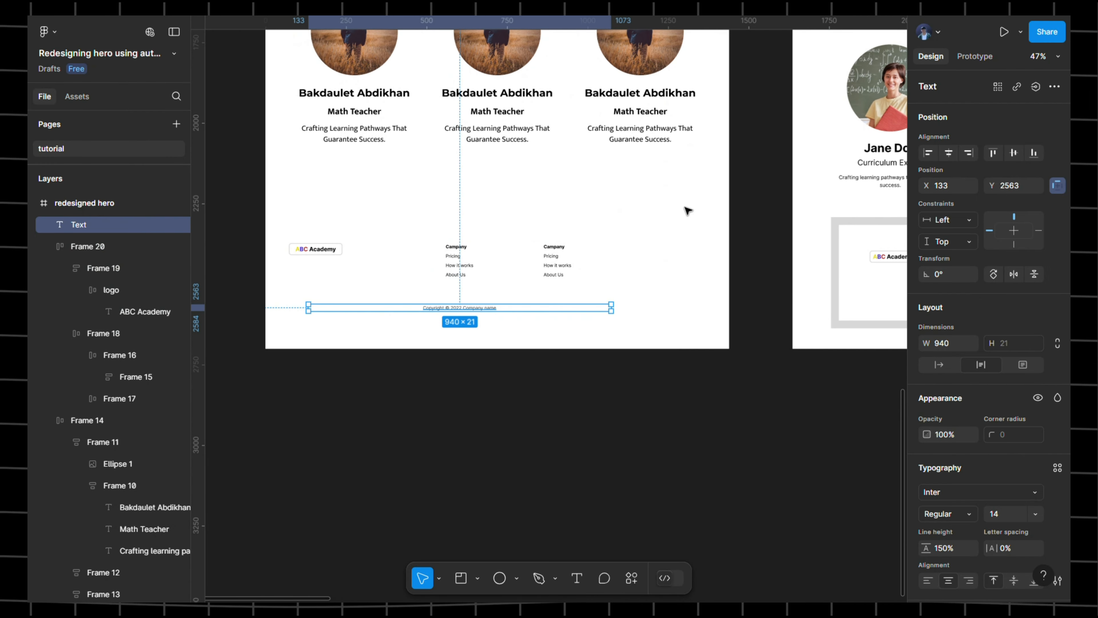
{"action": "left_click", "coordinate": [487, 256]}
{"action": "left_click", "coordinate": [491, 309], "text": "shift"}
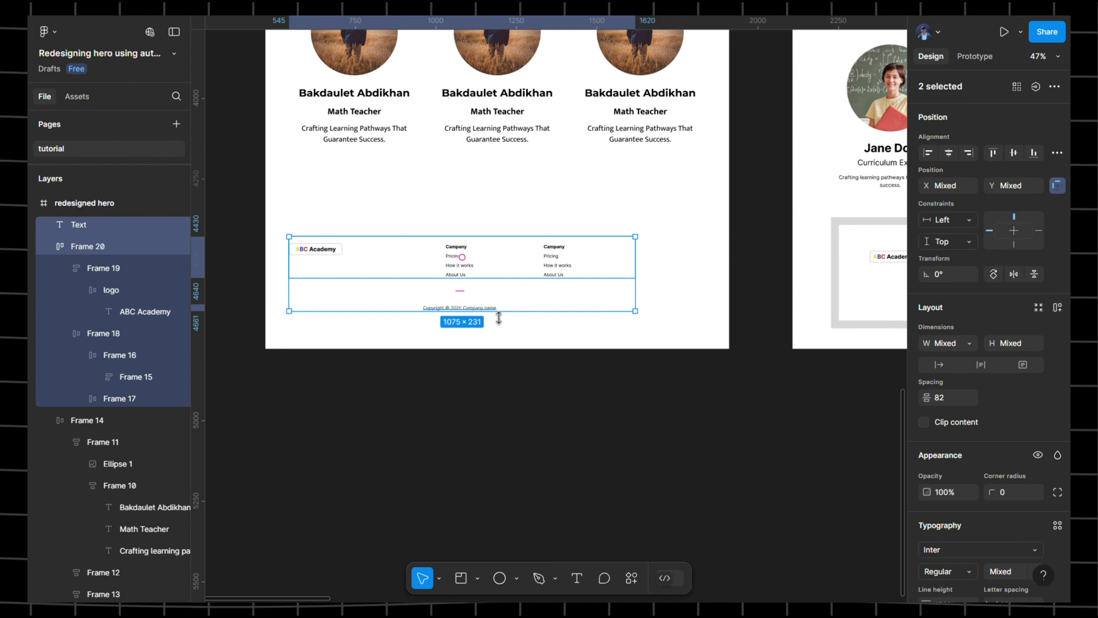
{"action": "left_click", "coordinate": [665, 270]}
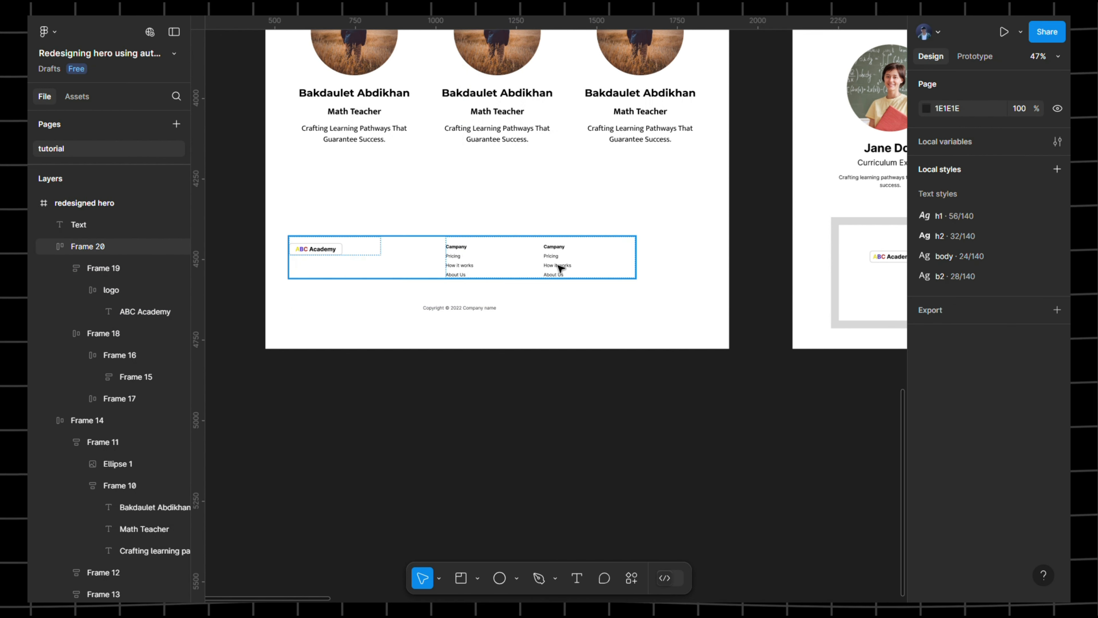
{"action": "left_click", "coordinate": [528, 256]}
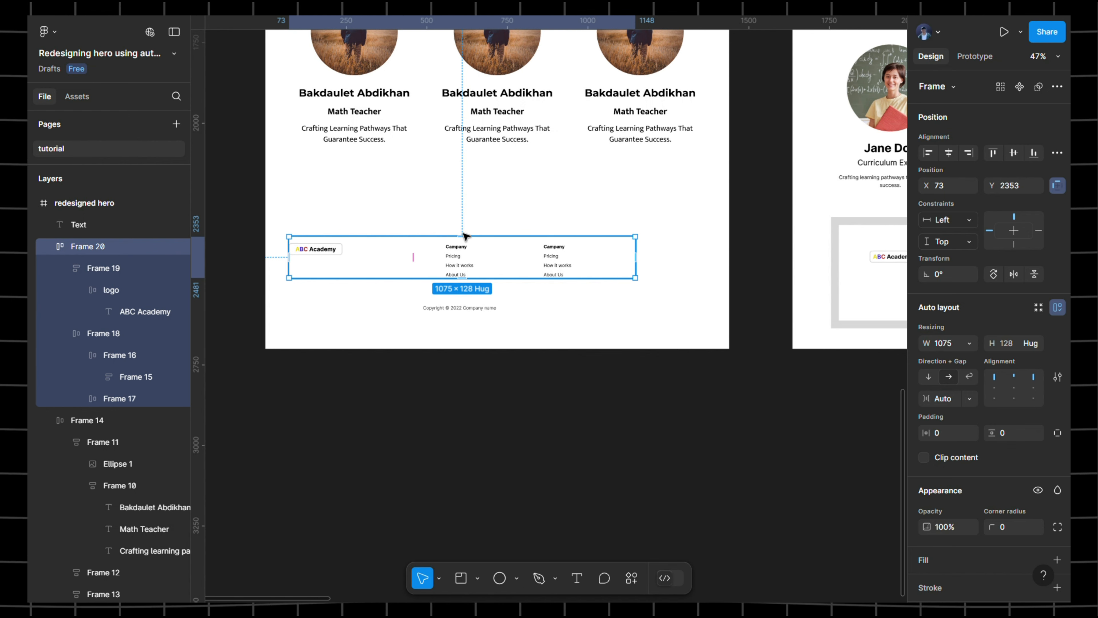
{"action": "scroll", "coordinate": [465, 236], "scroll_direction": "up", "scroll_amount": 15}
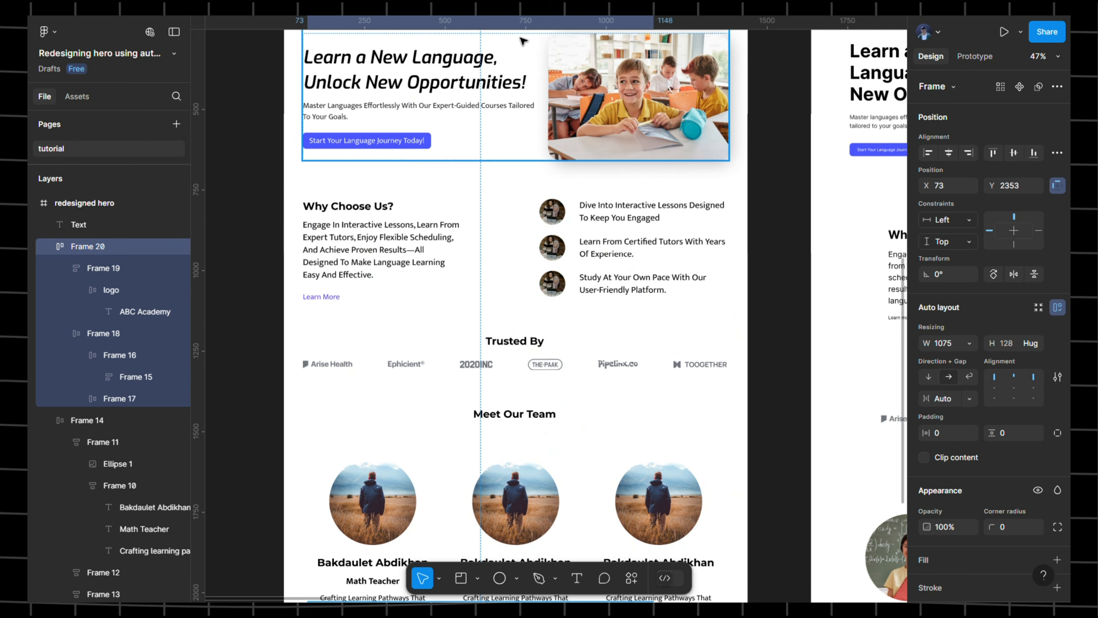
- Inspect the Why Choose Us paragraph, return to the footer and hide Figma's side panels
{"action": "scroll", "coordinate": [510, 130], "scroll_direction": "up", "scroll_amount": 3}
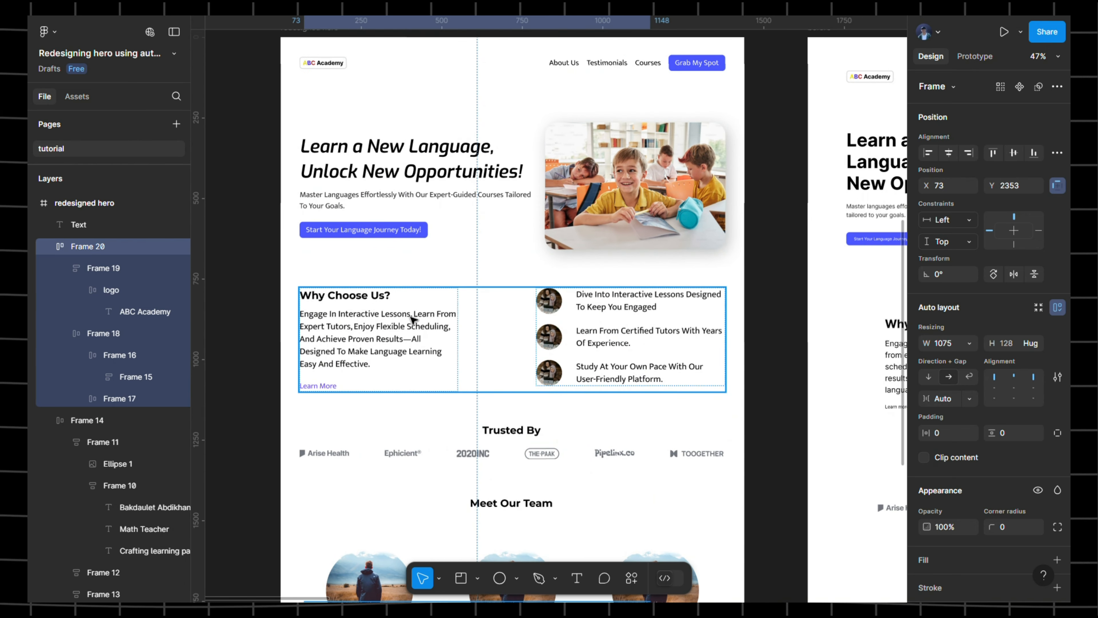
{"action": "left_click", "coordinate": [381, 323]}
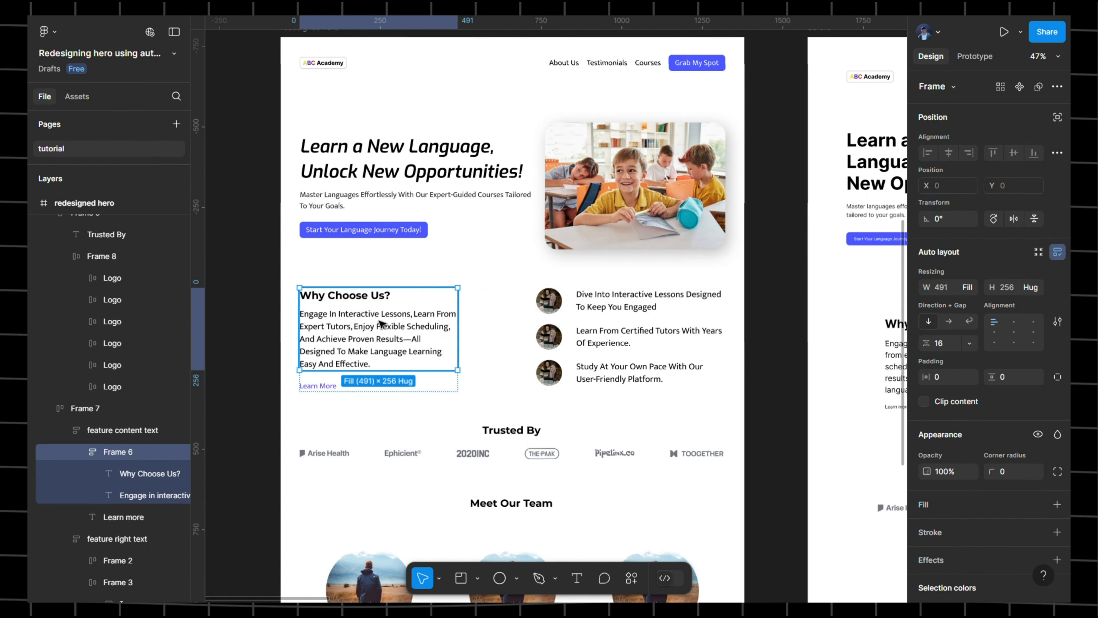
{"action": "double_click", "coordinate": [380, 323]}
{"action": "scroll", "coordinate": [558, 169], "scroll_direction": "down", "scroll_amount": 8}
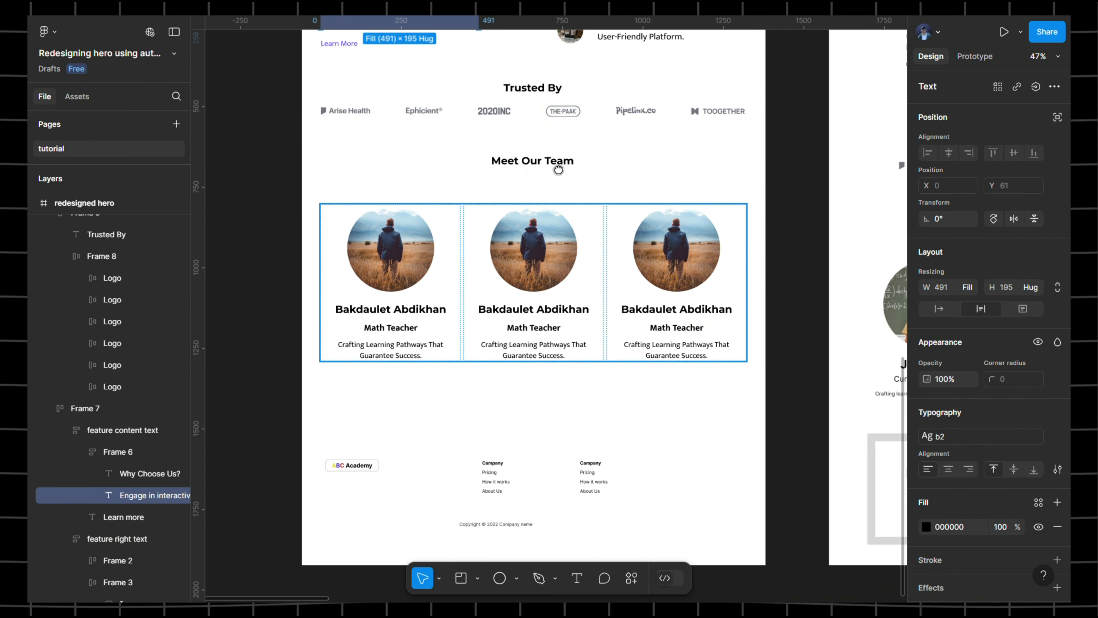
{"action": "scroll", "coordinate": [559, 169], "scroll_direction": "down", "scroll_amount": 3}
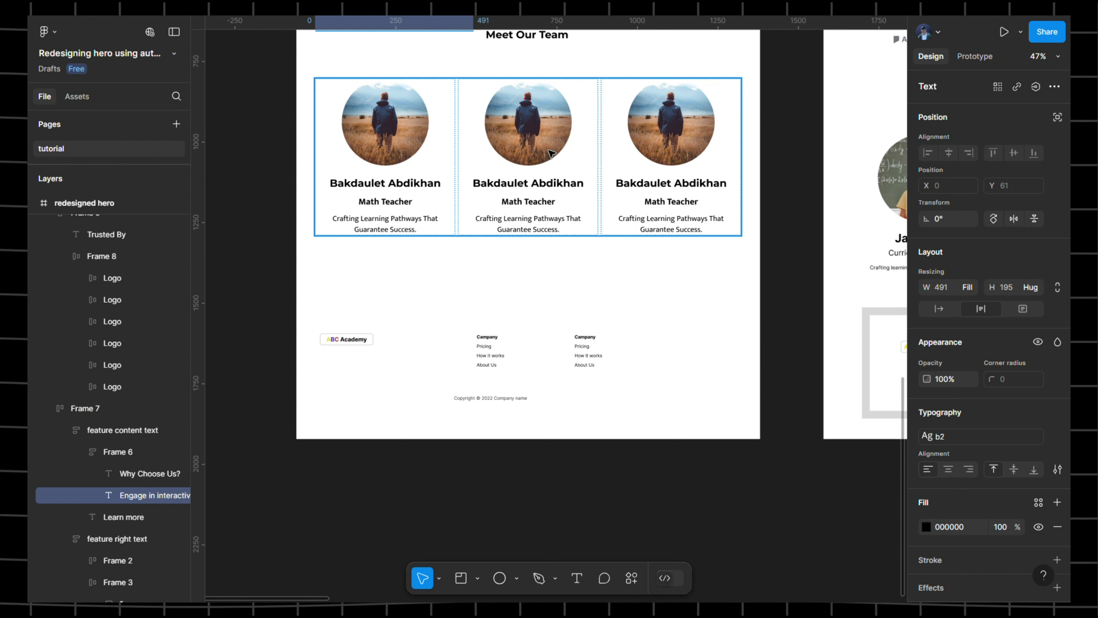
{"action": "scroll", "coordinate": [512, 277], "scroll_direction": "up", "scroll_amount": 2}
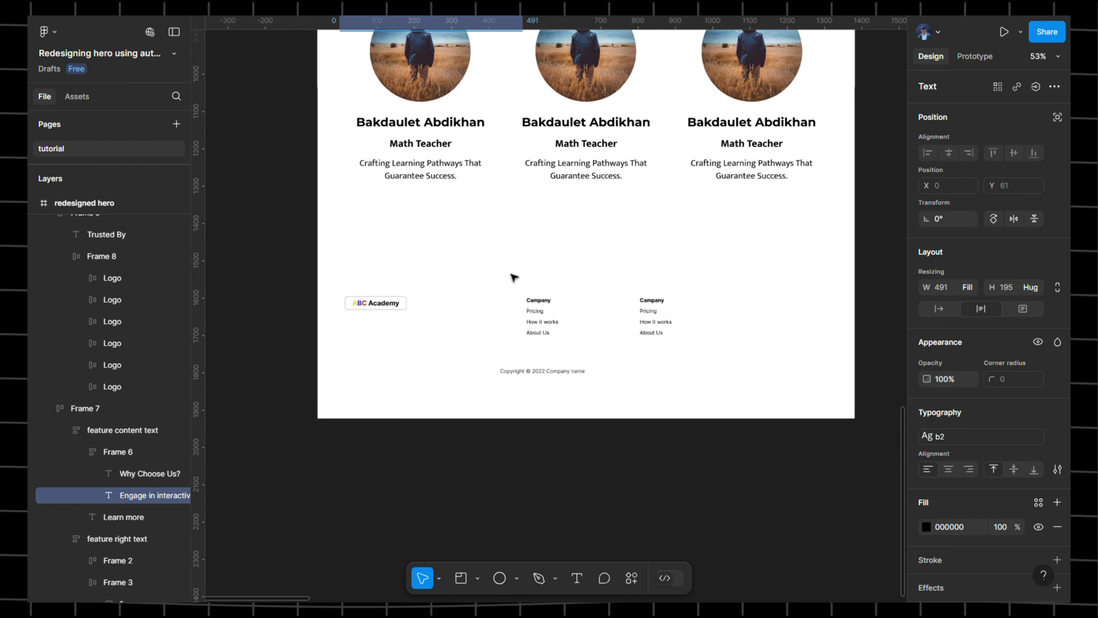
{"action": "scroll", "coordinate": [514, 277], "scroll_direction": "up", "scroll_amount": 2}
{"action": "key", "text": "shift+backslash"}
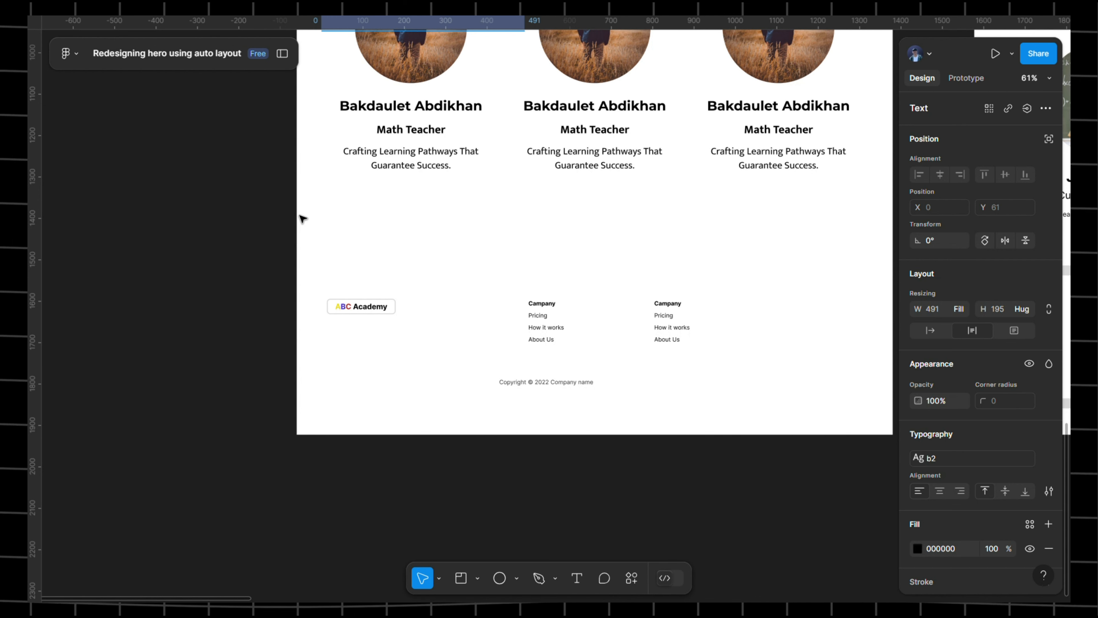
- Wrap the logo-and-links row and copyright line in a vertical auto layout frame, 1075×231 with an 82 gap
{"action": "left_click", "coordinate": [412, 261]}
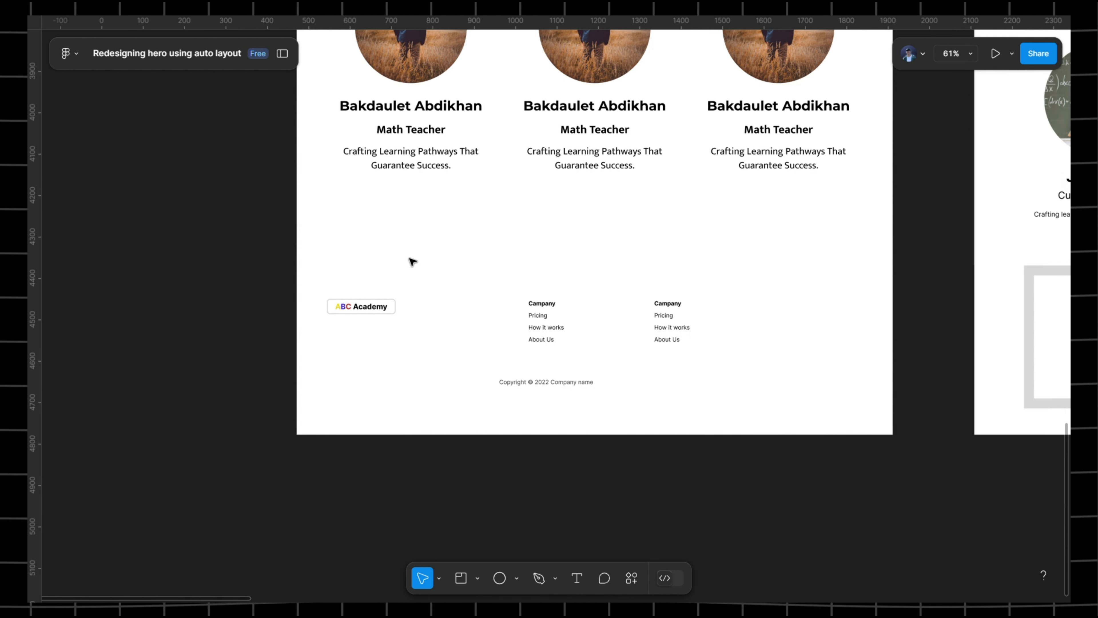
{"action": "left_click_drag", "start_coordinate": [360, 255], "coordinate": [655, 406]}
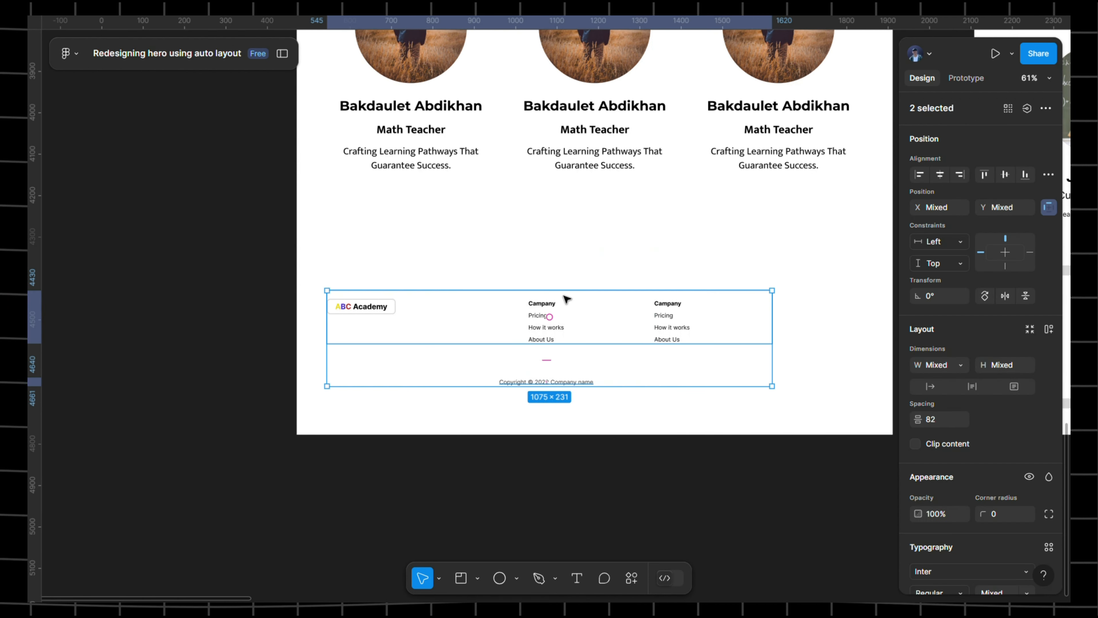
{"action": "left_click", "coordinate": [549, 382]}
{"action": "left_click", "coordinate": [549, 359]}
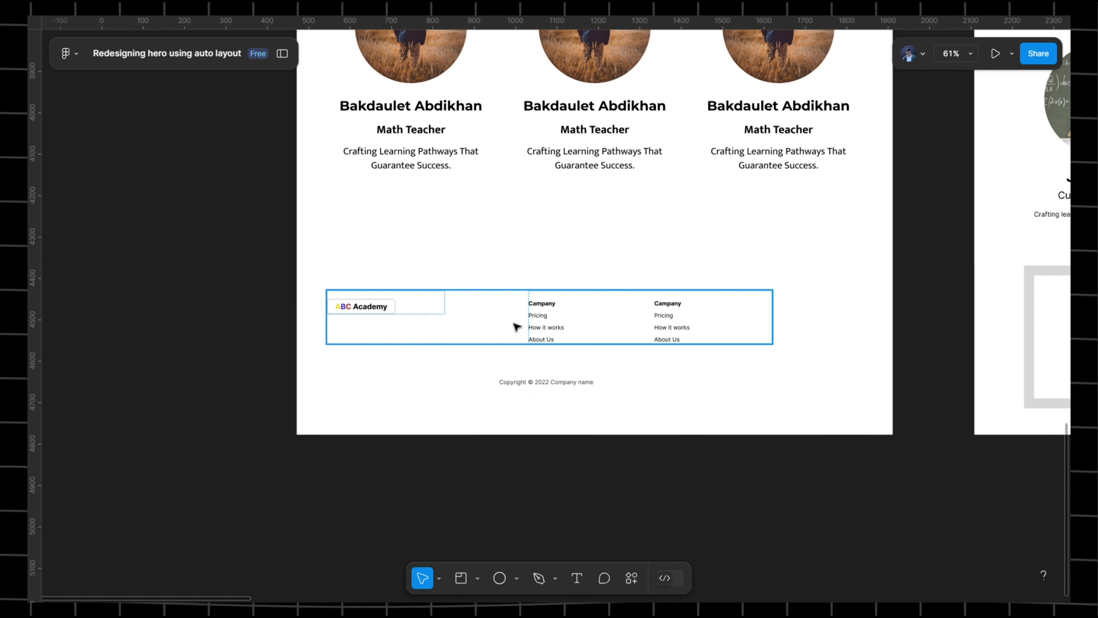
{"action": "left_click", "coordinate": [514, 323]}
{"action": "left_click", "coordinate": [447, 230]}
{"action": "left_click_drag", "start_coordinate": [379, 249], "coordinate": [777, 427]}
{"action": "left_click", "coordinate": [776, 427]}
{"action": "left_click_drag", "start_coordinate": [421, 242], "coordinate": [647, 412]}
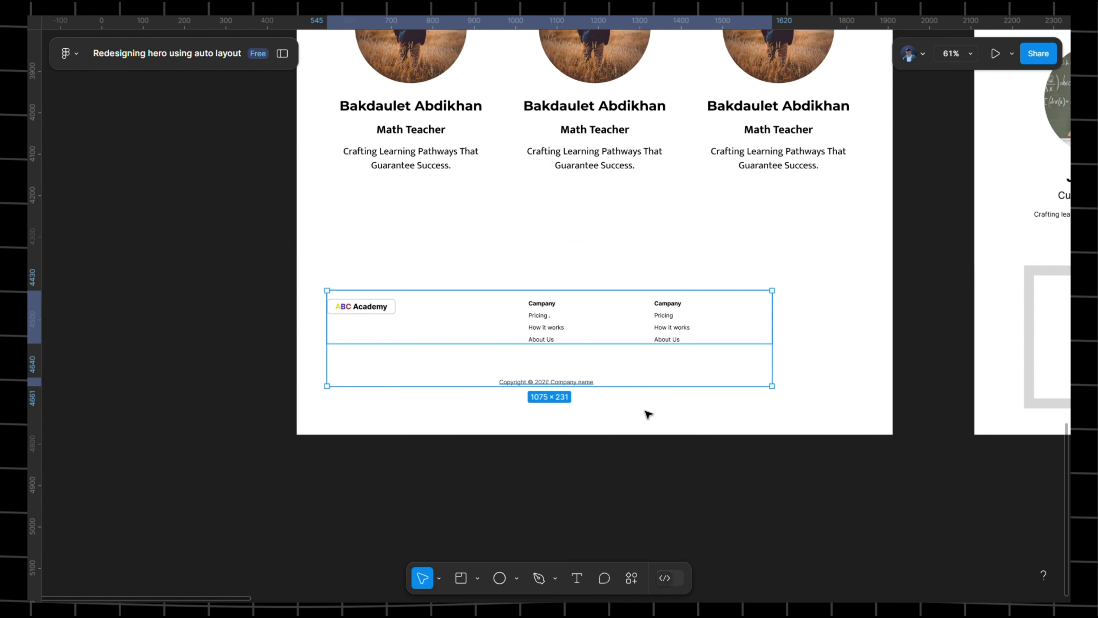
{"action": "key", "text": "shift+a"}
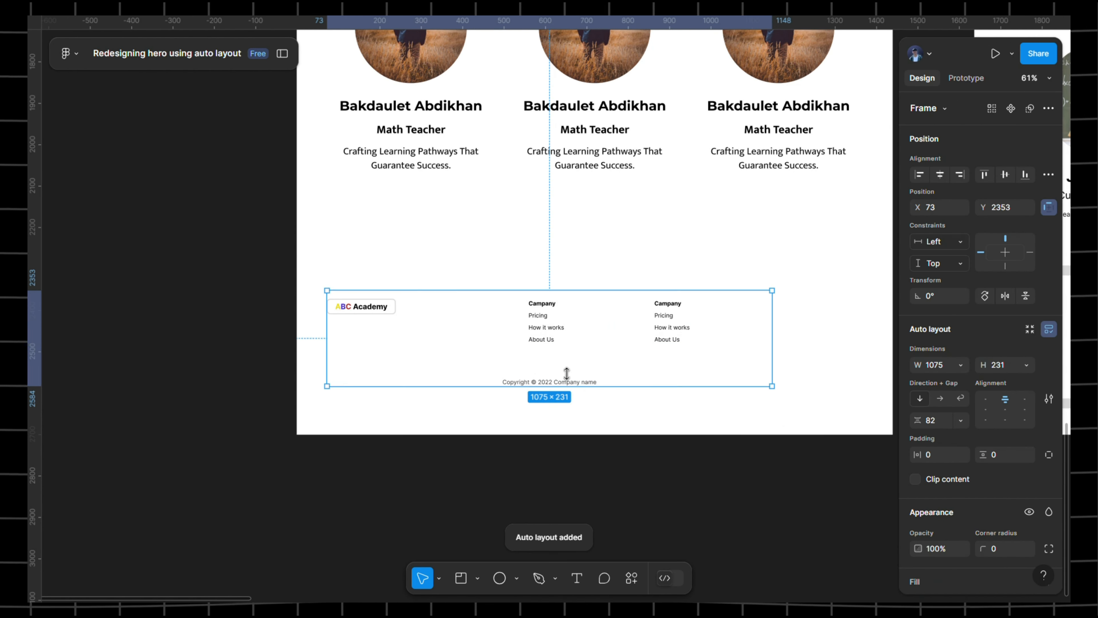
- Move the footer frame to X 59 and widen it toward 1316 px
{"action": "left_click_drag", "start_coordinate": [451, 314], "coordinate": [434, 363]}
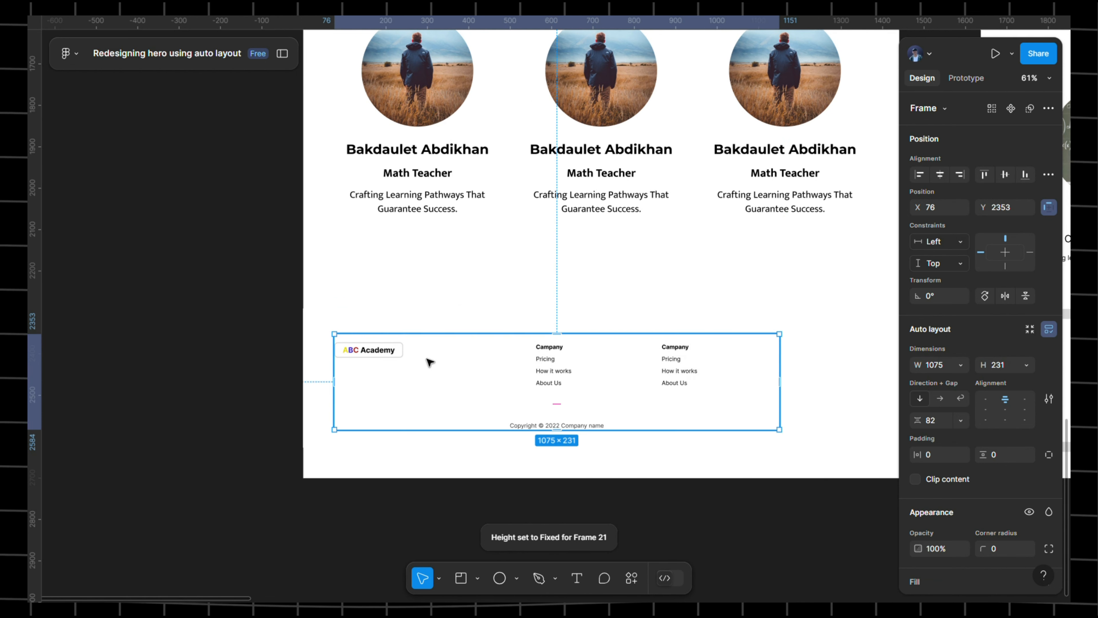
{"action": "scroll", "coordinate": [435, 364], "scroll_direction": "up", "scroll_amount": 2}
{"action": "mouse_move", "coordinate": [434, 401]}
{"action": "left_mouse_down"}
{"action": "mouse_move", "coordinate": [449, 402]}
{"action": "mouse_move", "coordinate": [419, 405]}
{"action": "left_mouse_up"}
{"action": "scroll", "coordinate": [436, 402], "scroll_direction": "down", "scroll_amount": 3}
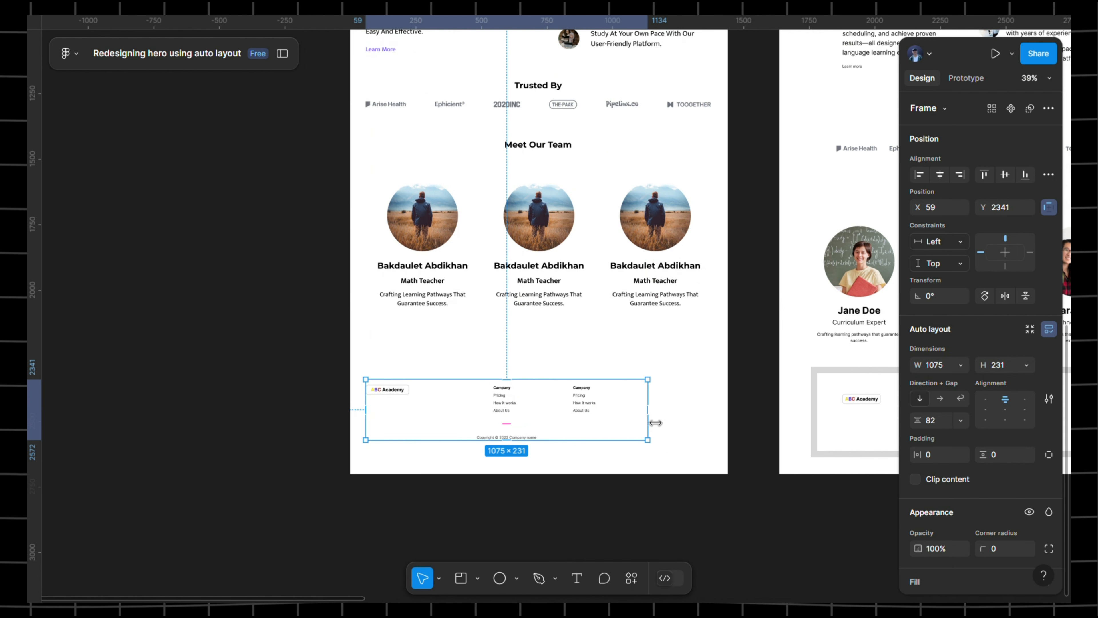
{"action": "left_click_drag", "start_coordinate": [669, 421], "coordinate": [720, 419]}
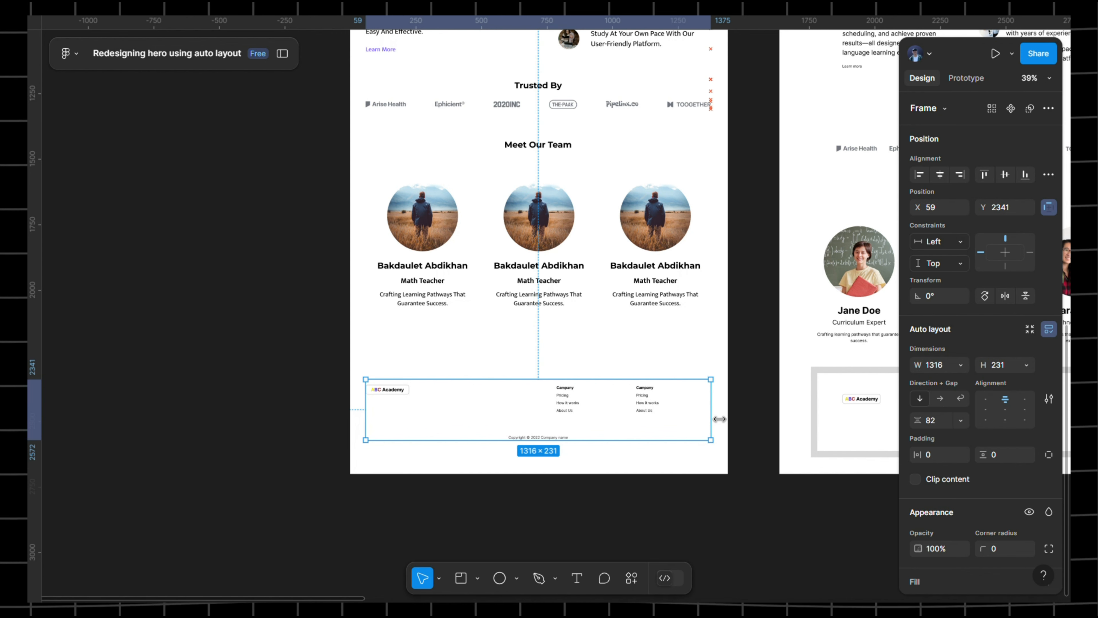
- Resize the team cards row to 1316 px wide and realign the footer's left edge at X 59
{"action": "left_click", "coordinate": [710, 242]}
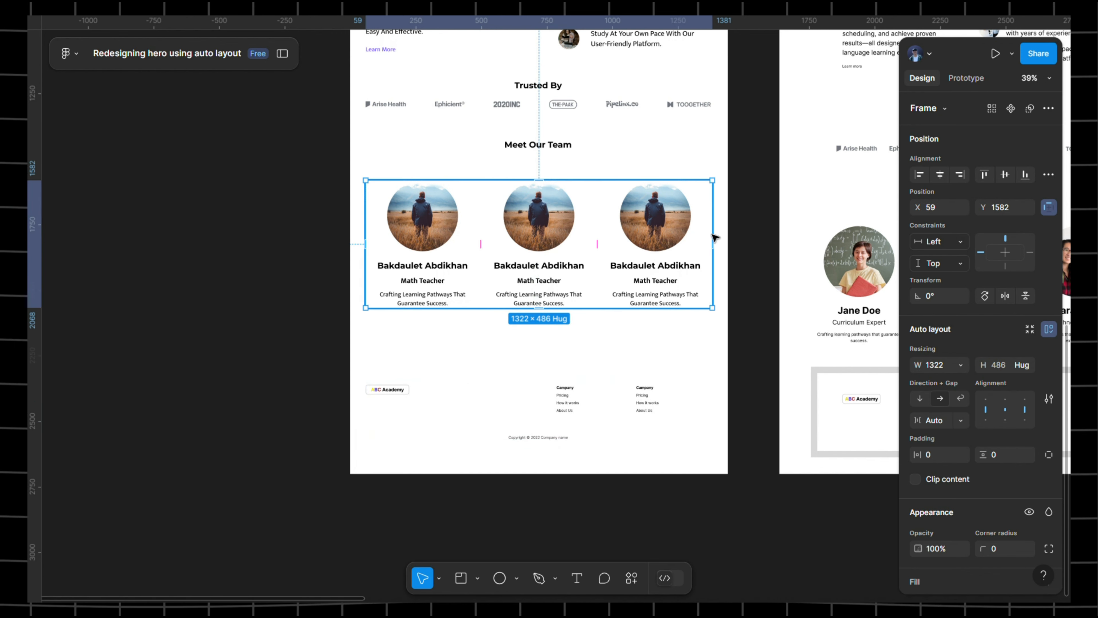
{"action": "left_click_drag", "start_coordinate": [722, 241], "coordinate": [719, 242]}
{"action": "left_click_drag", "start_coordinate": [718, 242], "coordinate": [722, 242]}
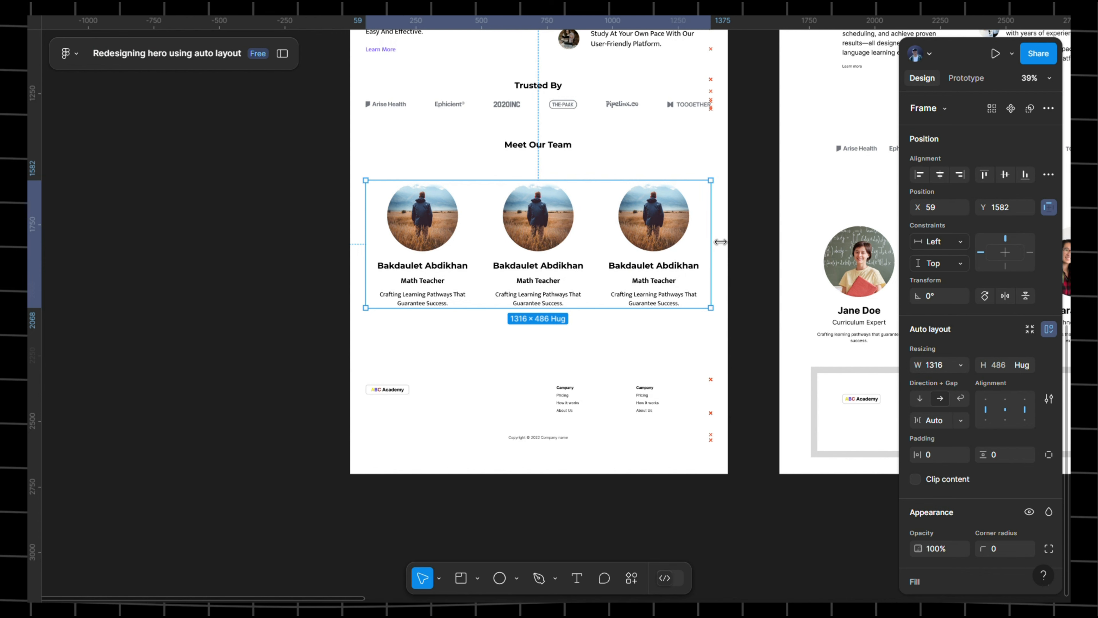
{"action": "left_click", "coordinate": [436, 417]}
{"action": "mouse_move", "coordinate": [378, 420]}
{"action": "left_mouse_down"}
{"action": "mouse_move", "coordinate": [399, 420]}
{"action": "mouse_move", "coordinate": [378, 422]}
{"action": "left_mouse_up"}
{"action": "left_click", "coordinate": [320, 336]}
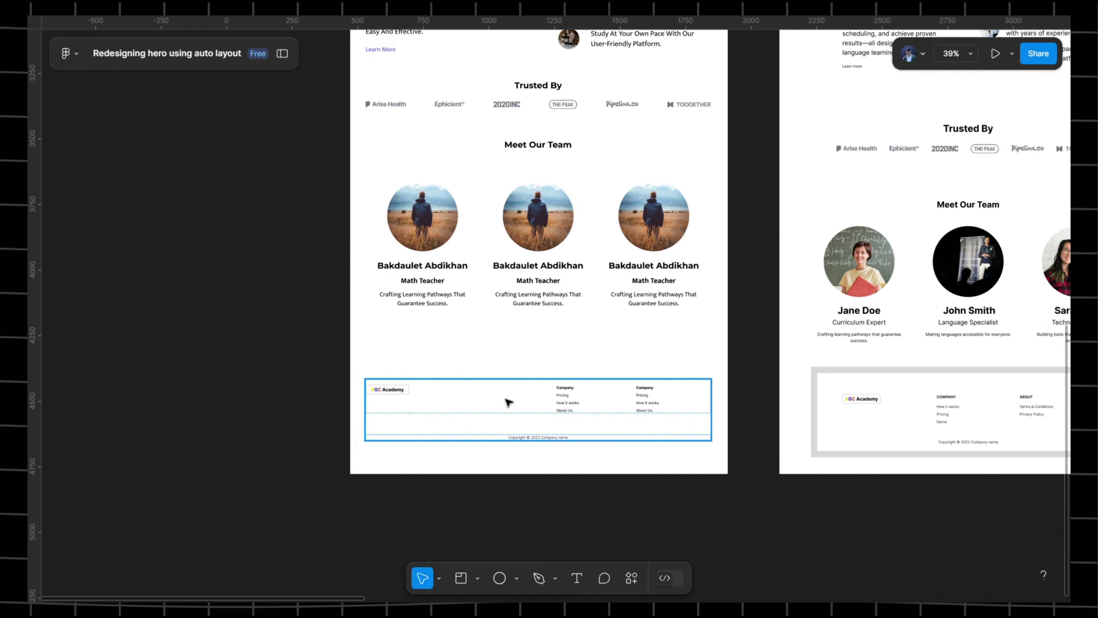
- Zoom out to compare both landing page designs side by side
{"action": "scroll", "coordinate": [526, 399], "scroll_direction": "down", "scroll_amount": 1}
{"action": "scroll", "coordinate": [549, 387], "scroll_direction": "up", "scroll_amount": 5}
{"action": "scroll", "coordinate": [549, 385], "scroll_direction": "down", "scroll_amount": 7}
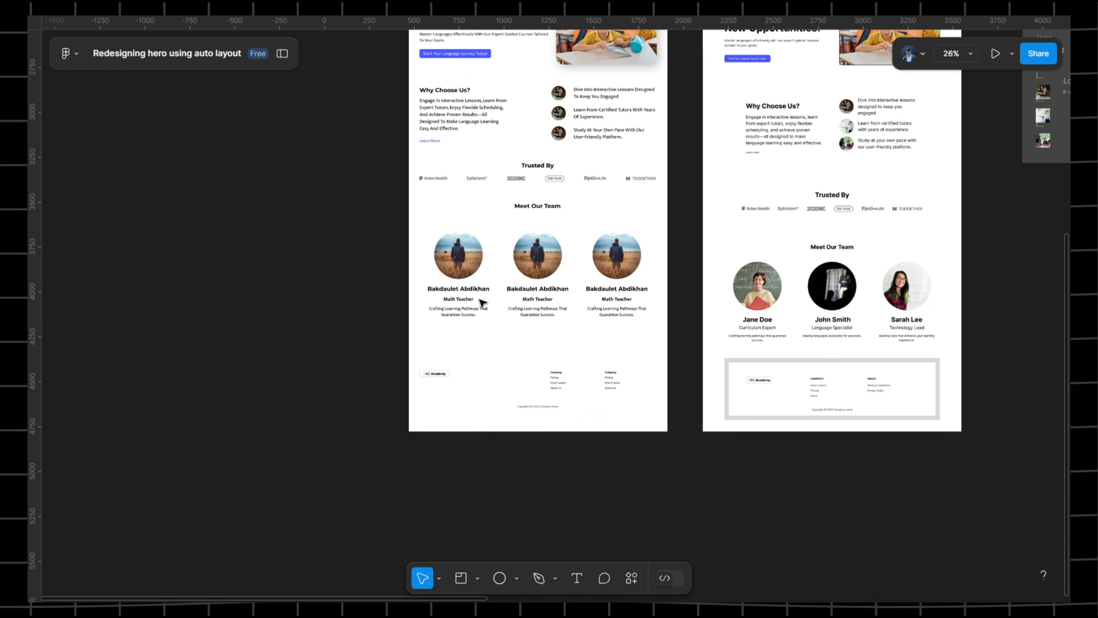
{"action": "left_click_drag", "start_coordinate": [474, 253], "coordinate": [457, 385]}
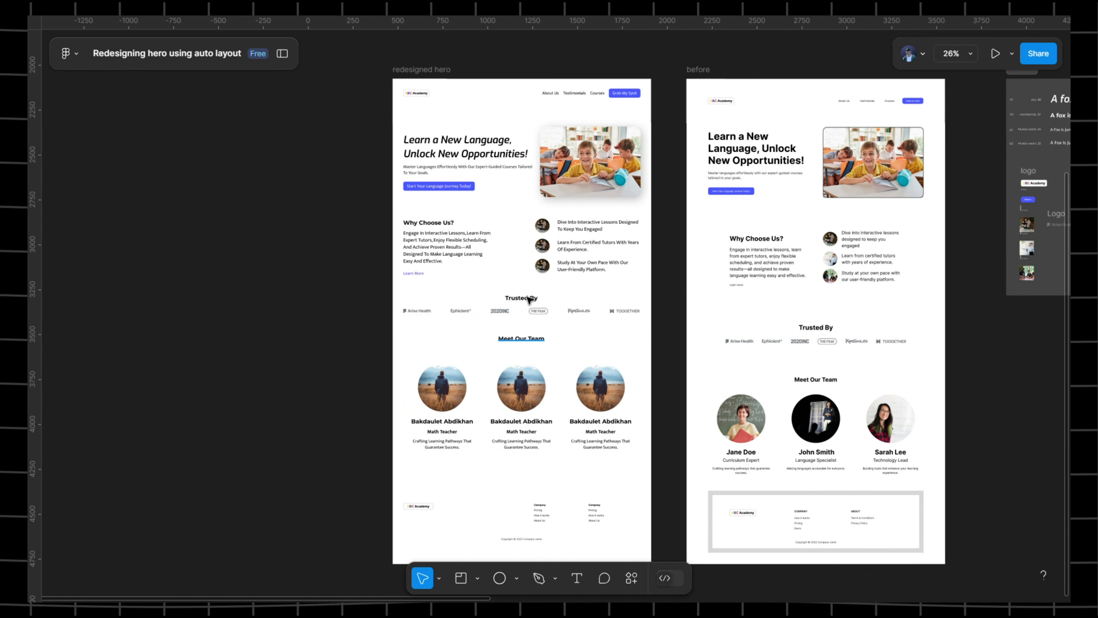
{"action": "scroll", "coordinate": [518, 270], "scroll_direction": "up", "scroll_amount": 3}
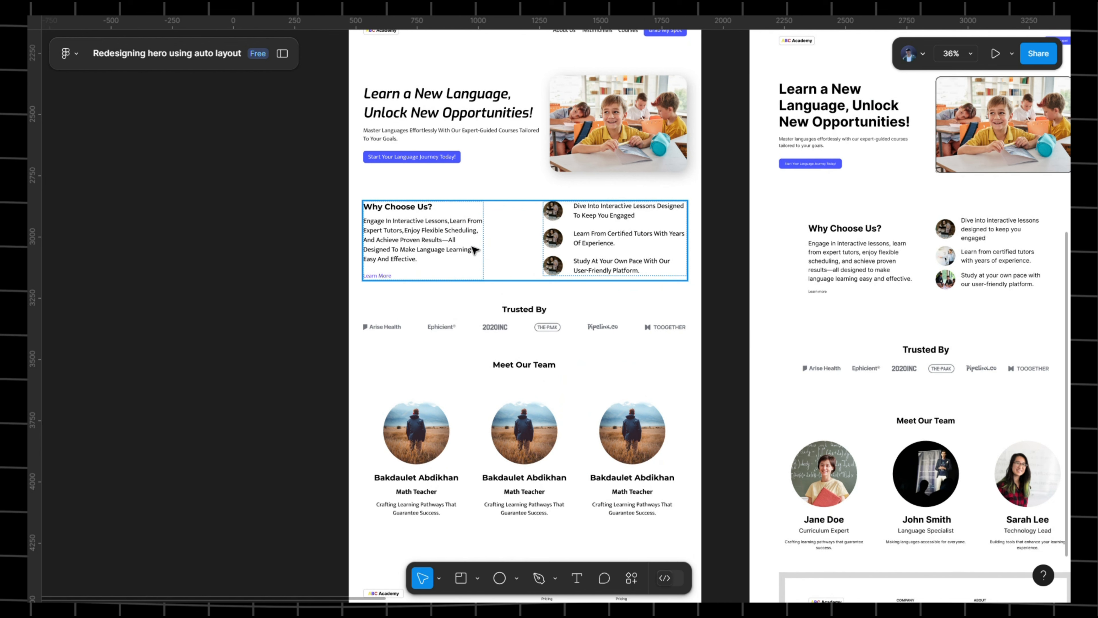
{"action": "left_click", "coordinate": [474, 250]}
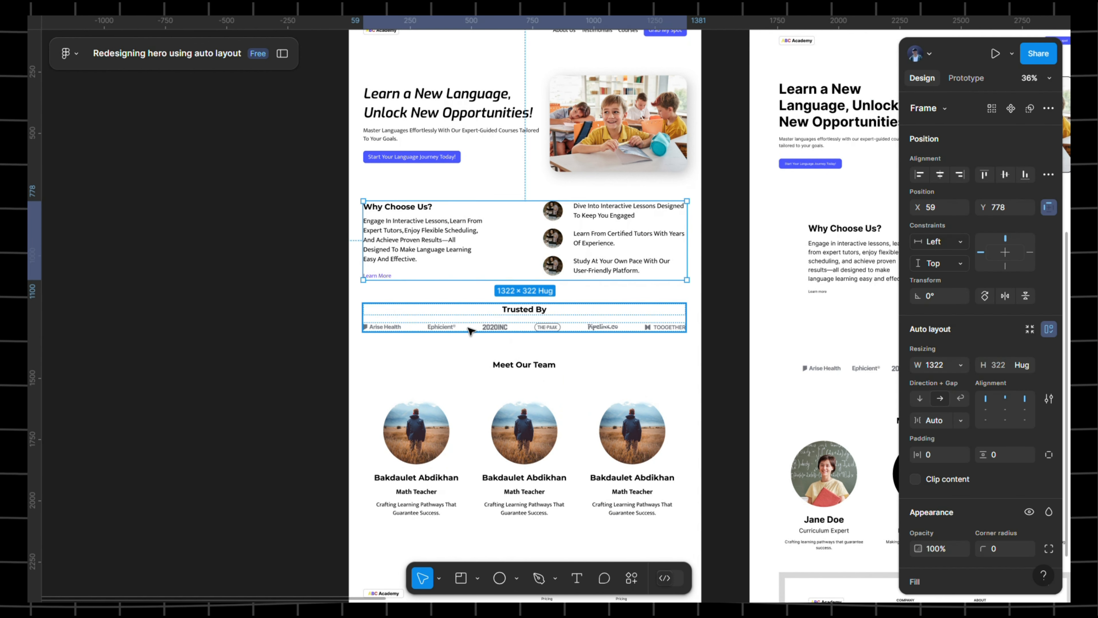
- Add Trusted By, the team row and the footer to the selection, checking the gap options unchanged
{"action": "left_click", "coordinate": [471, 329], "text": "shift"}
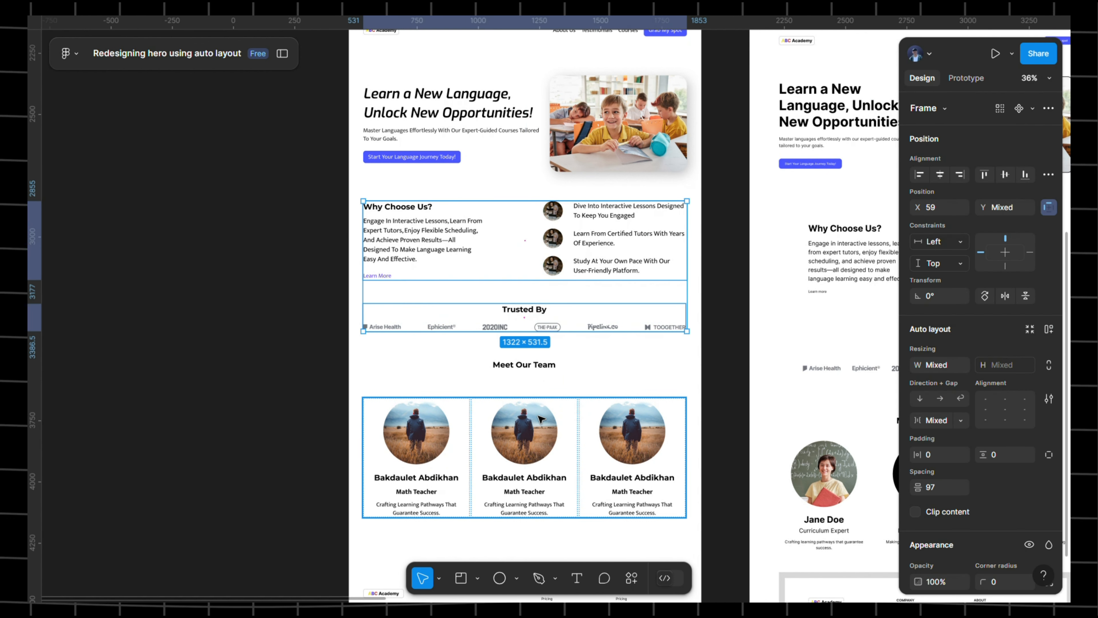
{"action": "left_click", "coordinate": [546, 442], "text": "shift"}
{"action": "scroll", "coordinate": [546, 443], "scroll_direction": "down", "scroll_amount": 2}
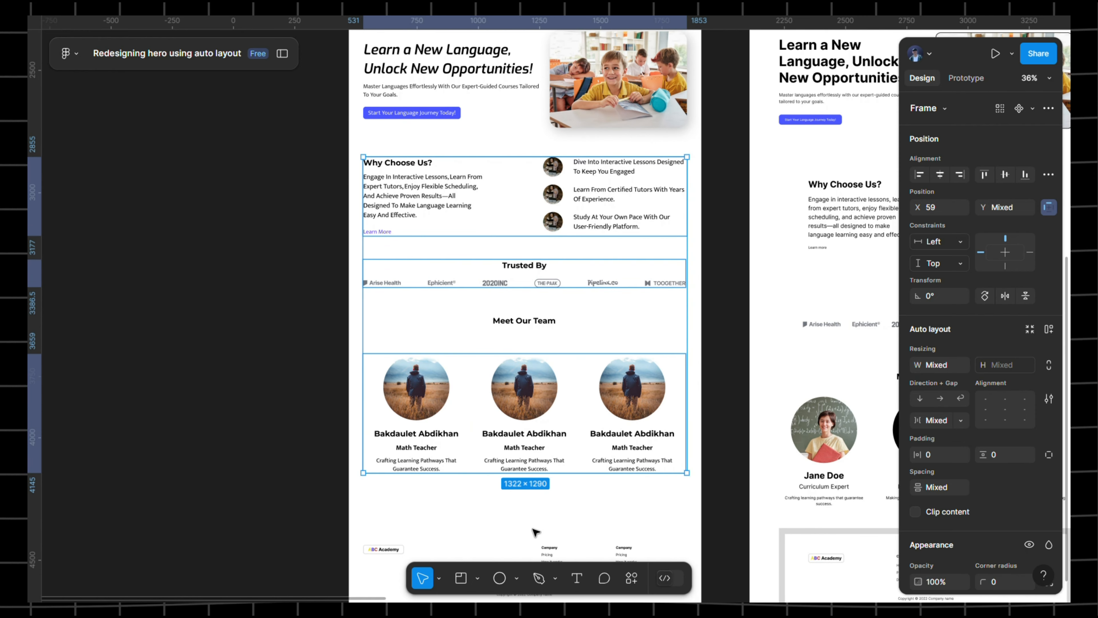
{"action": "left_click", "coordinate": [564, 544], "text": "shift"}
{"action": "scroll", "coordinate": [501, 322], "scroll_direction": "up", "scroll_amount": 1}
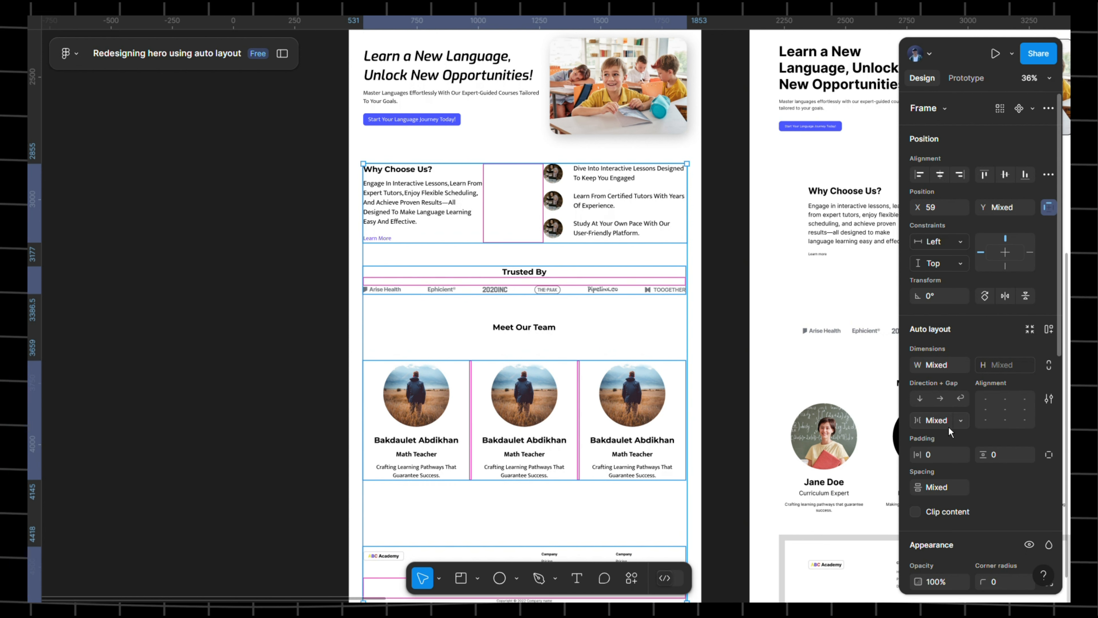
{"action": "left_click", "coordinate": [965, 425]}
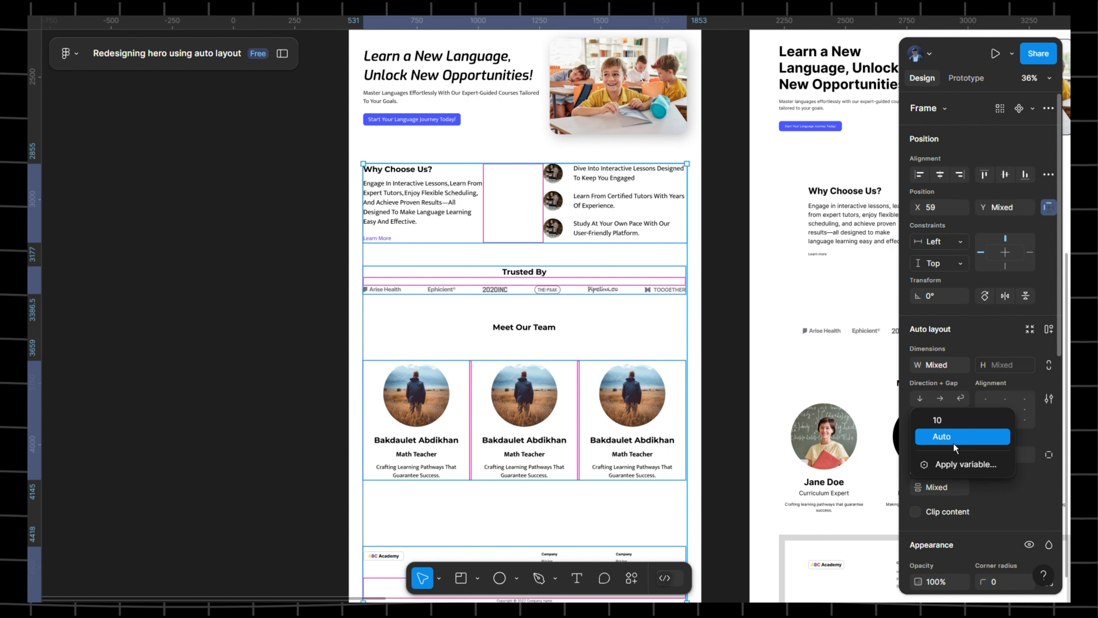
{"action": "left_click", "coordinate": [714, 286]}
- Reselect Why Choose Us, Trusted By, the Meet Our Team heading, team row and footer together
{"action": "left_click", "coordinate": [740, 236]}
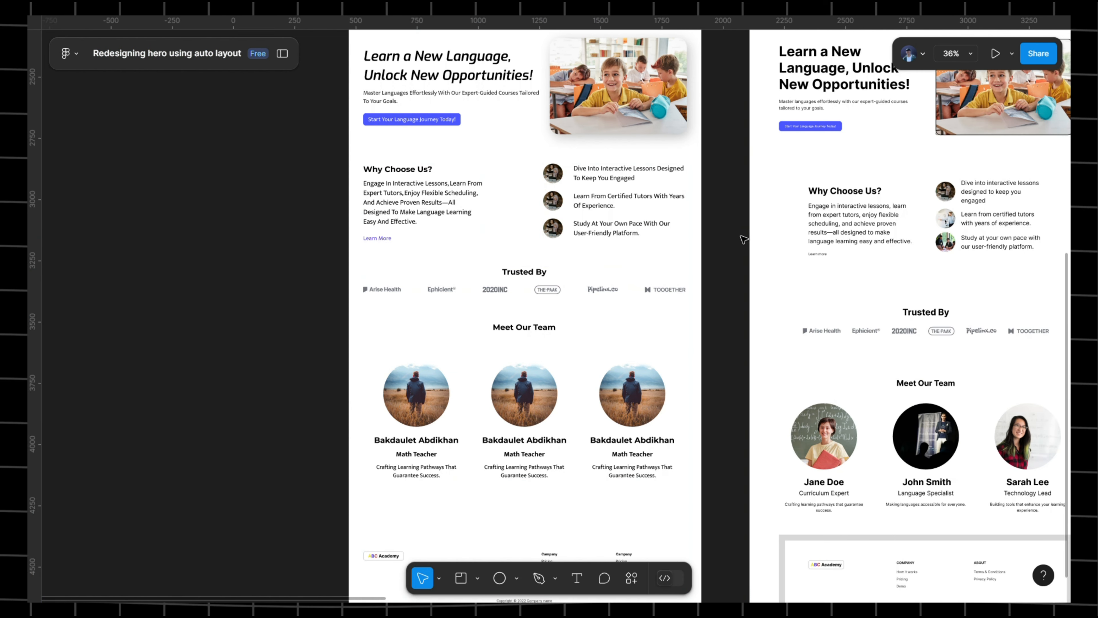
{"action": "left_click", "coordinate": [598, 210]}
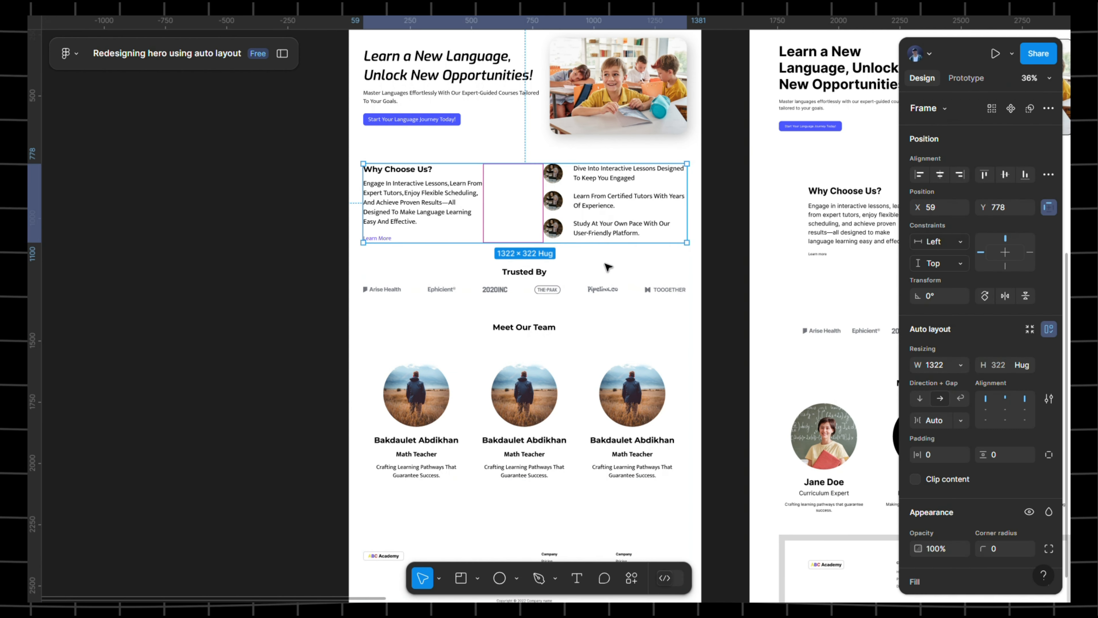
{"action": "left_click", "coordinate": [592, 282], "text": "shift"}
{"action": "left_click", "coordinate": [571, 377], "text": "shift"}
{"action": "left_click", "coordinate": [571, 377], "text": "shift"}
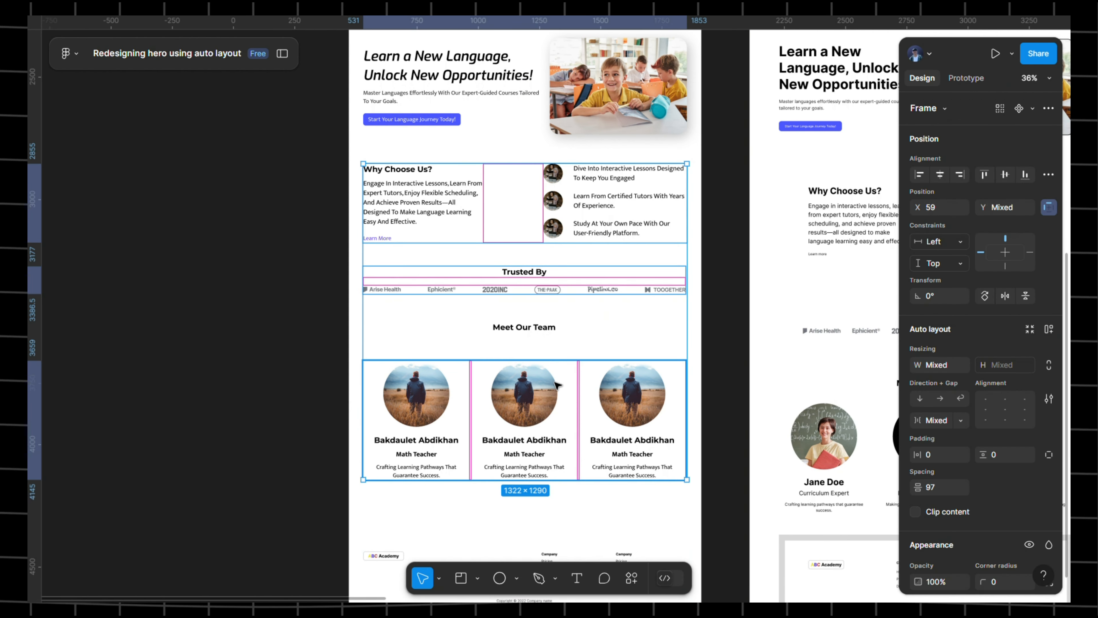
{"action": "left_click", "coordinate": [601, 551], "text": "shift"}
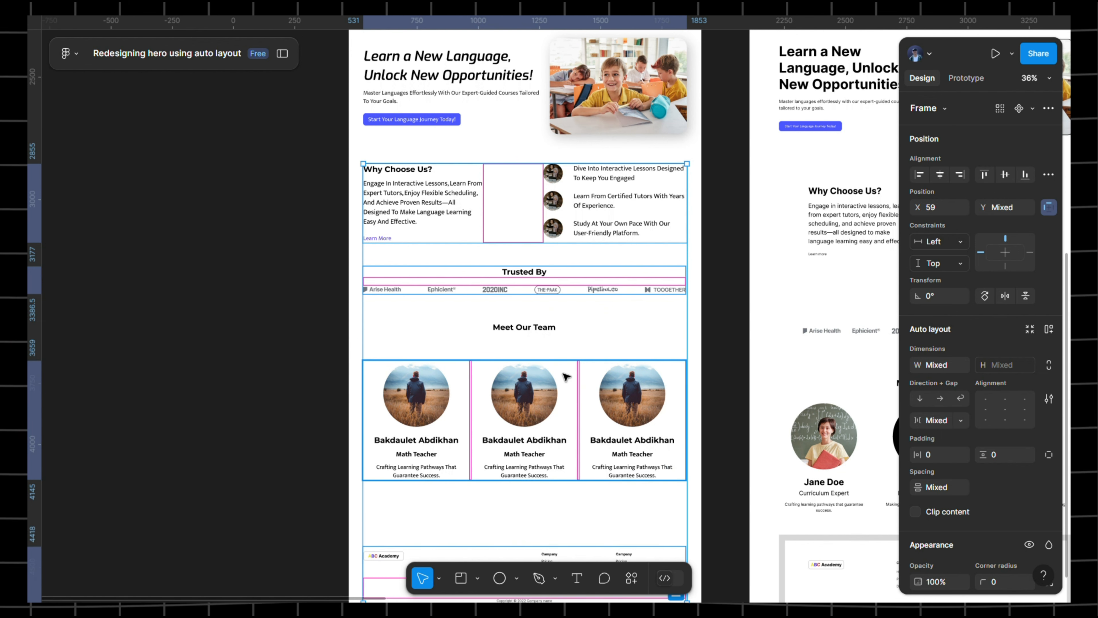
{"action": "key", "text": "shift+a"}
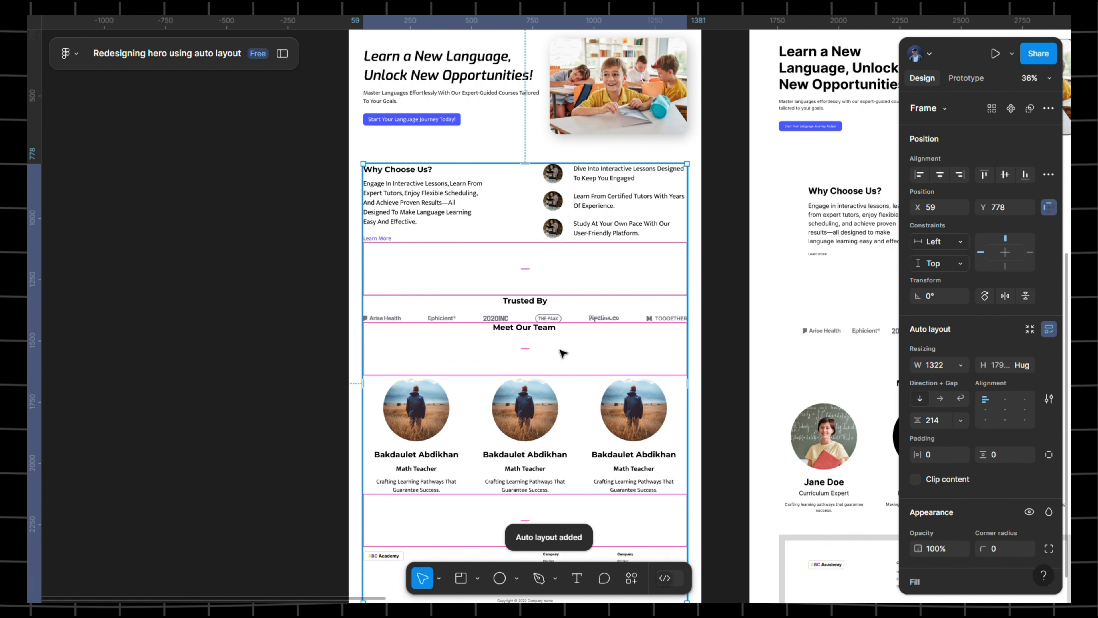
{"action": "left_click", "coordinate": [539, 278]}
{"action": "left_click", "coordinate": [947, 427]}
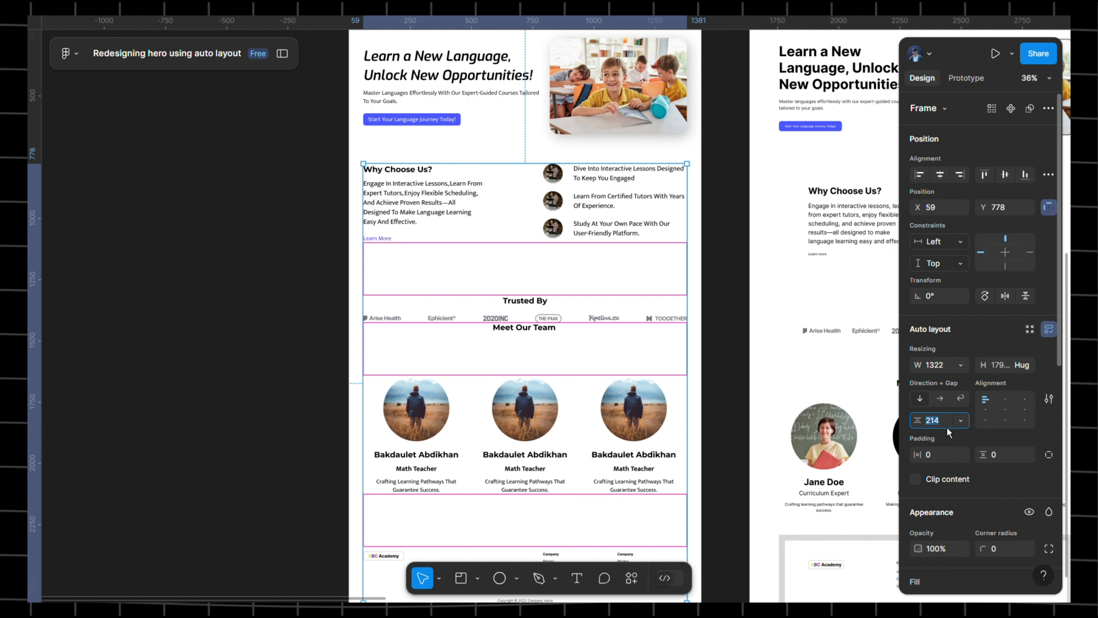
{"action": "type", "text": "1"}
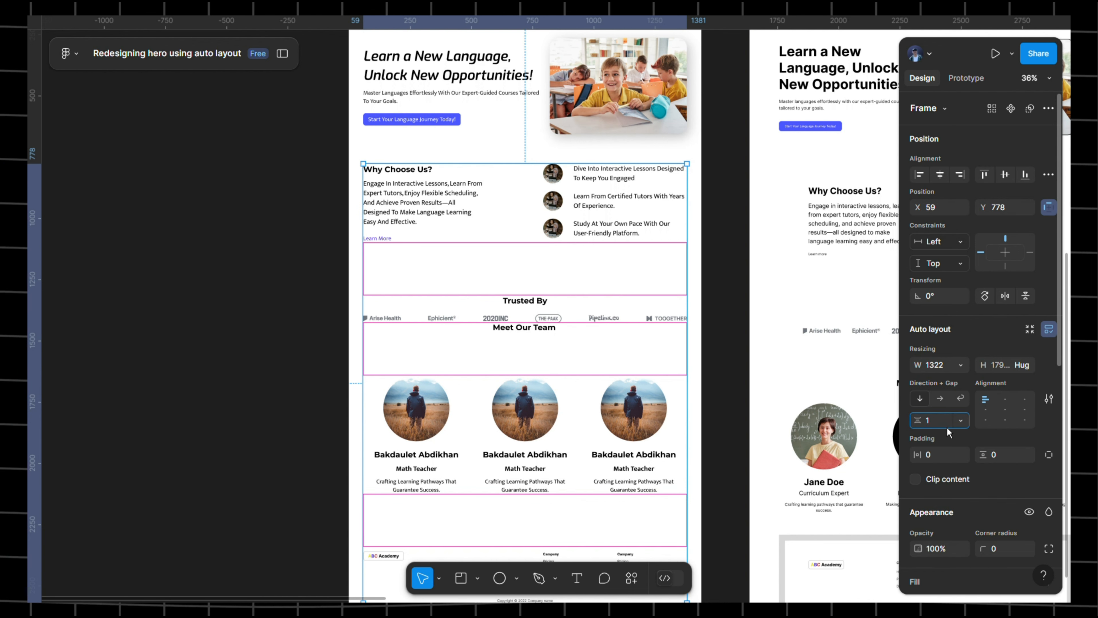
{"action": "type", "text": "20"}
{"action": "key", "text": "Return"}
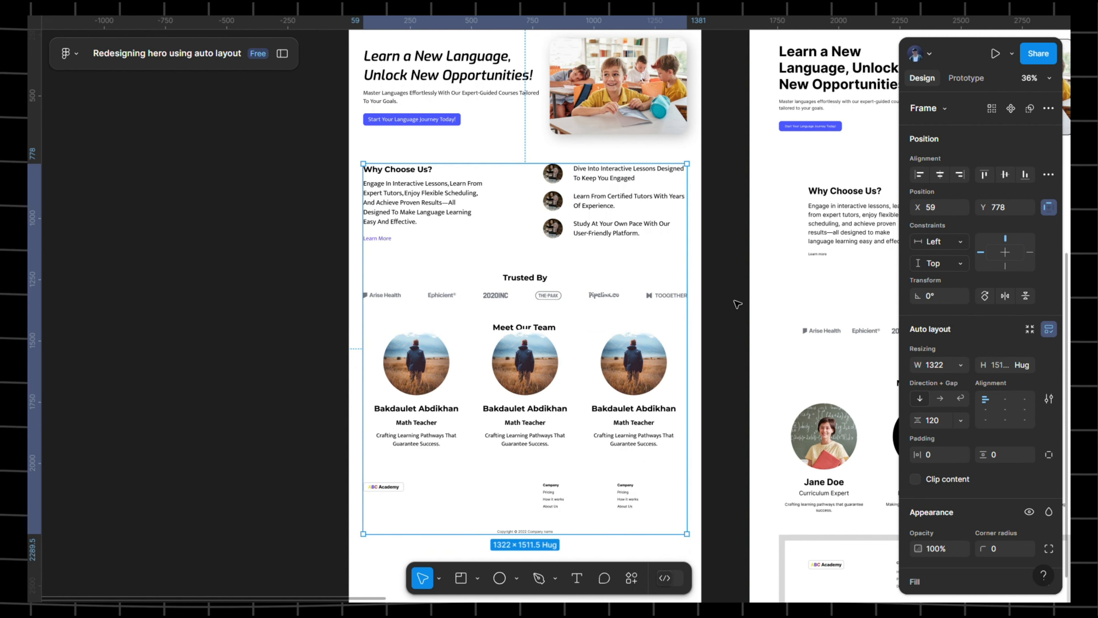
{"action": "key", "text": "ctrl+z"}
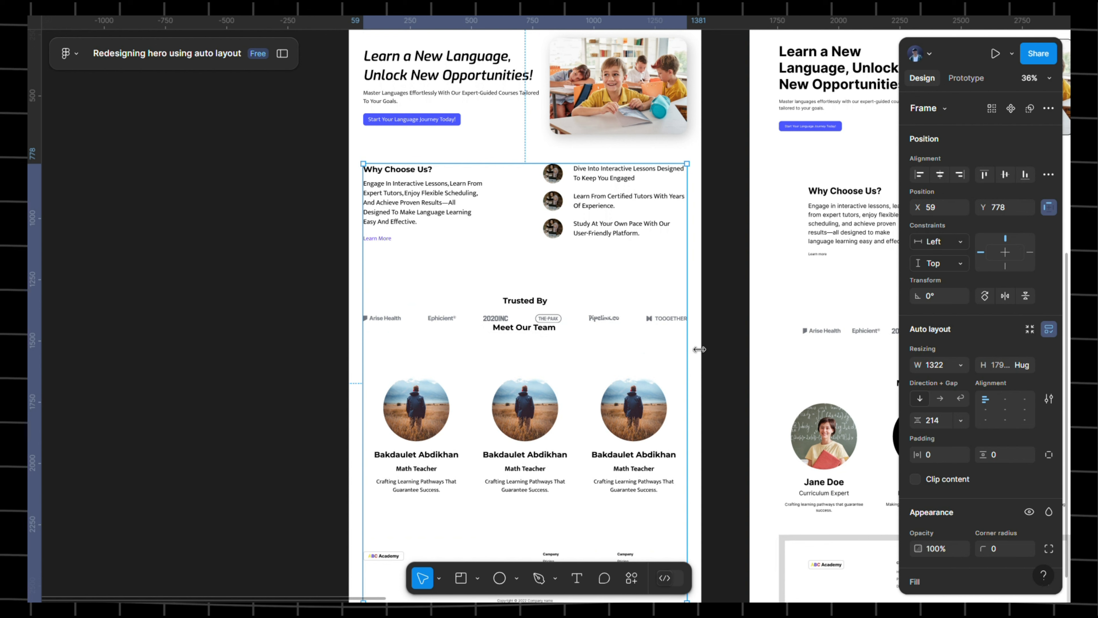
{"action": "key", "text": "ctrl+z"}
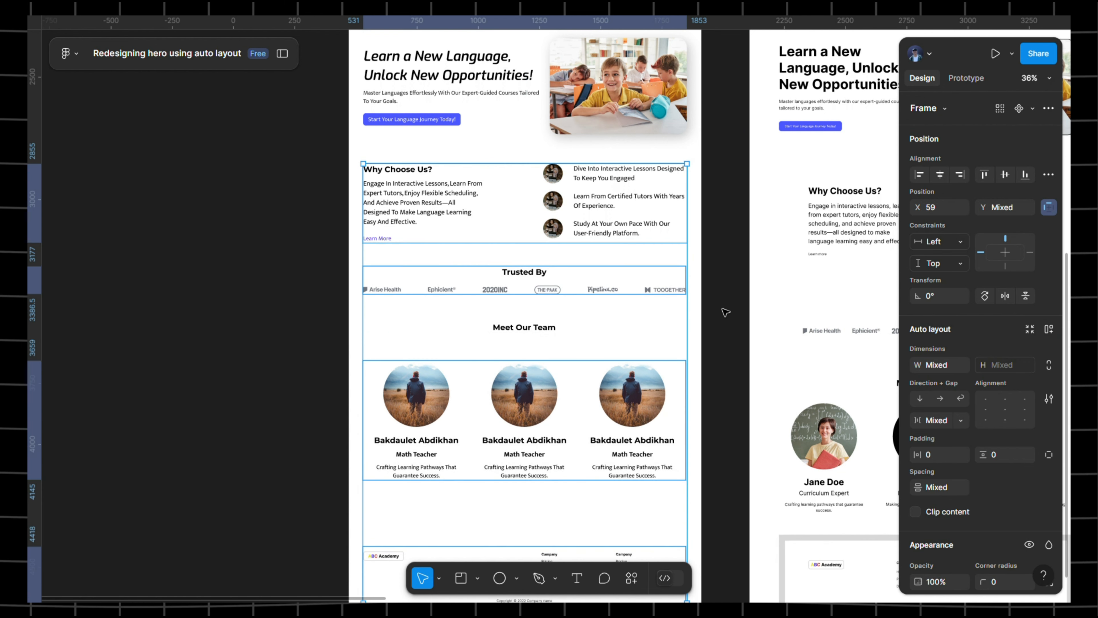
{"action": "left_click", "coordinate": [739, 308]}
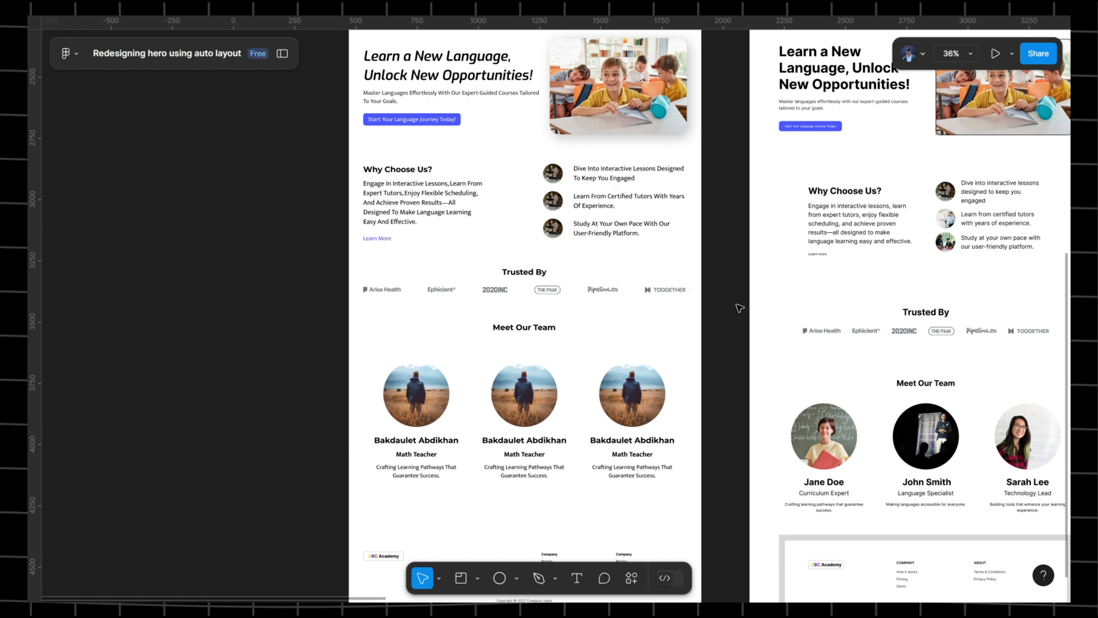
{"action": "left_click", "coordinate": [525, 364]}
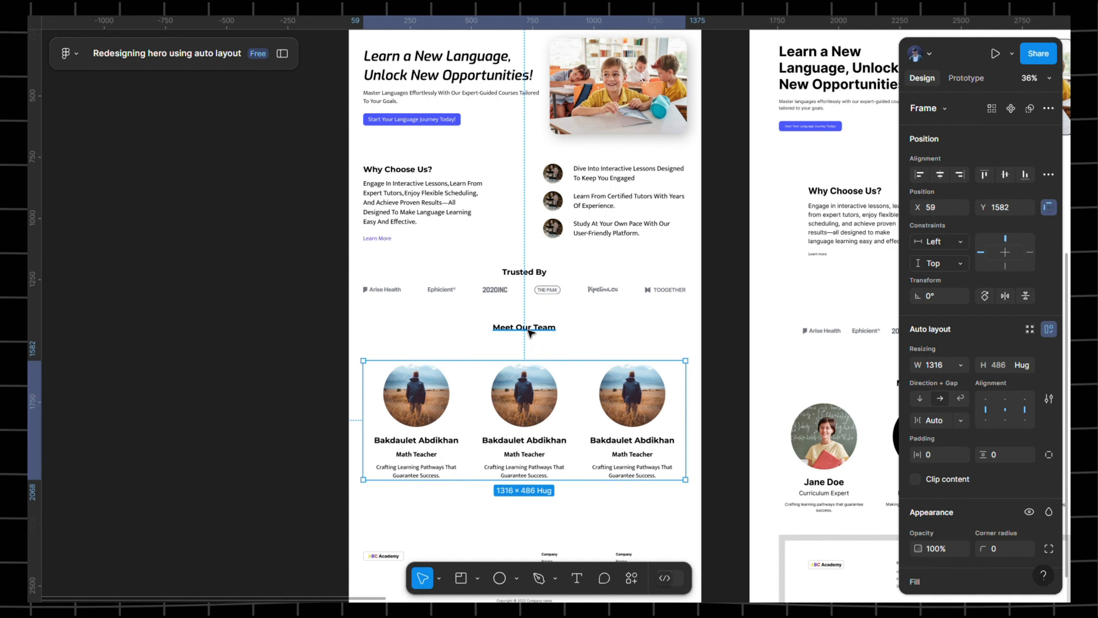
- Wrap the Meet Our Team heading and team cards row in auto layout with a 40 gap
{"action": "left_click", "coordinate": [529, 330]}
{"action": "left_click", "coordinate": [536, 373], "text": "shift"}
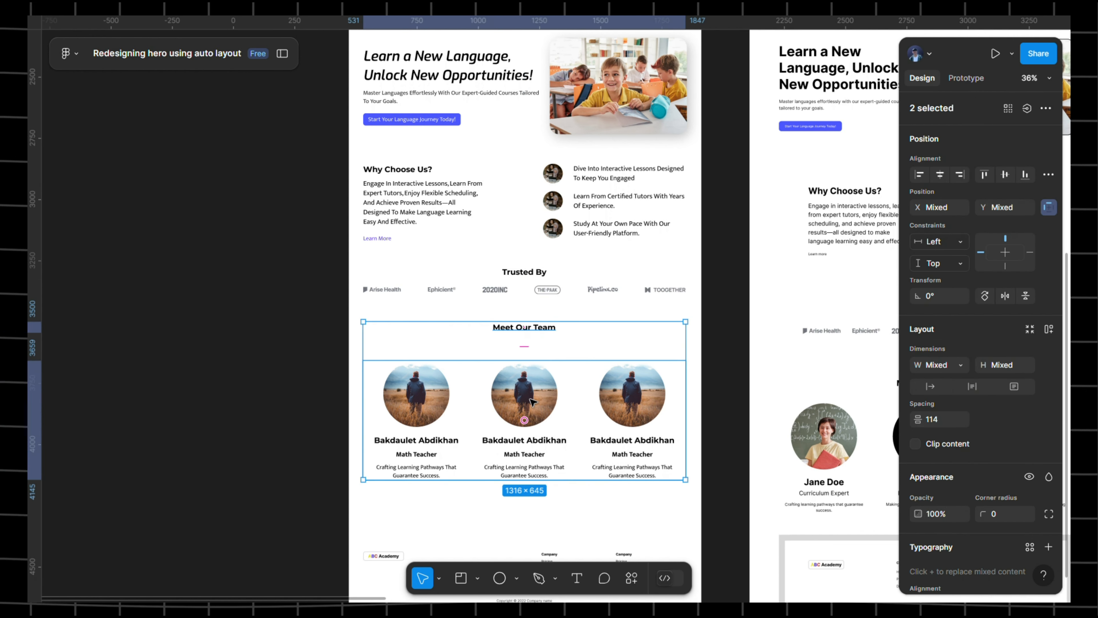
{"action": "key", "text": "shift+a"}
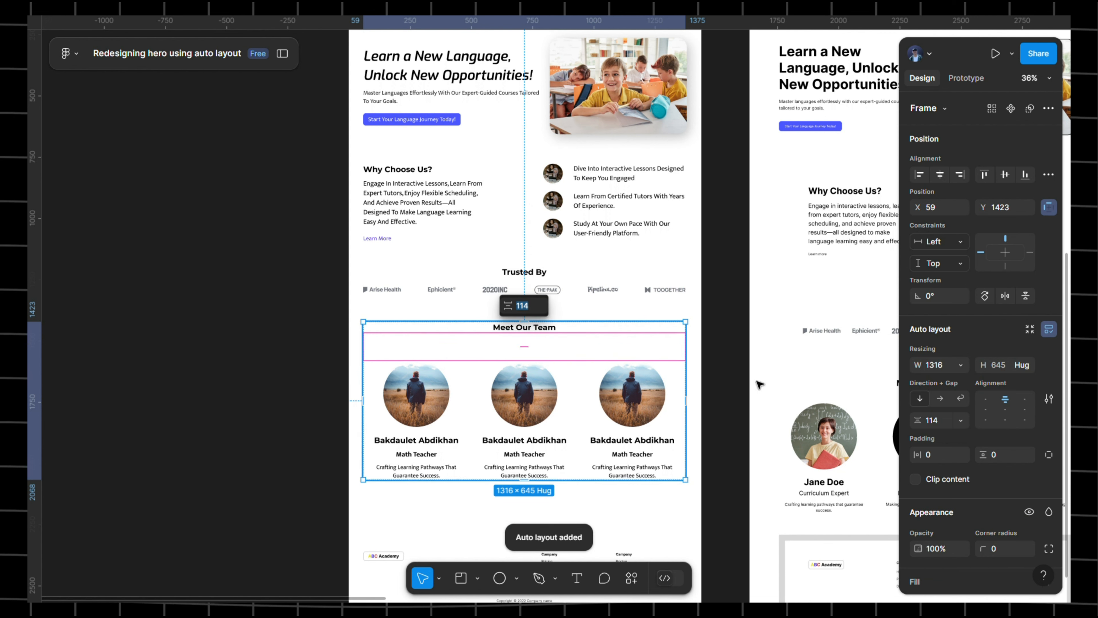
{"action": "left_click", "coordinate": [945, 426]}
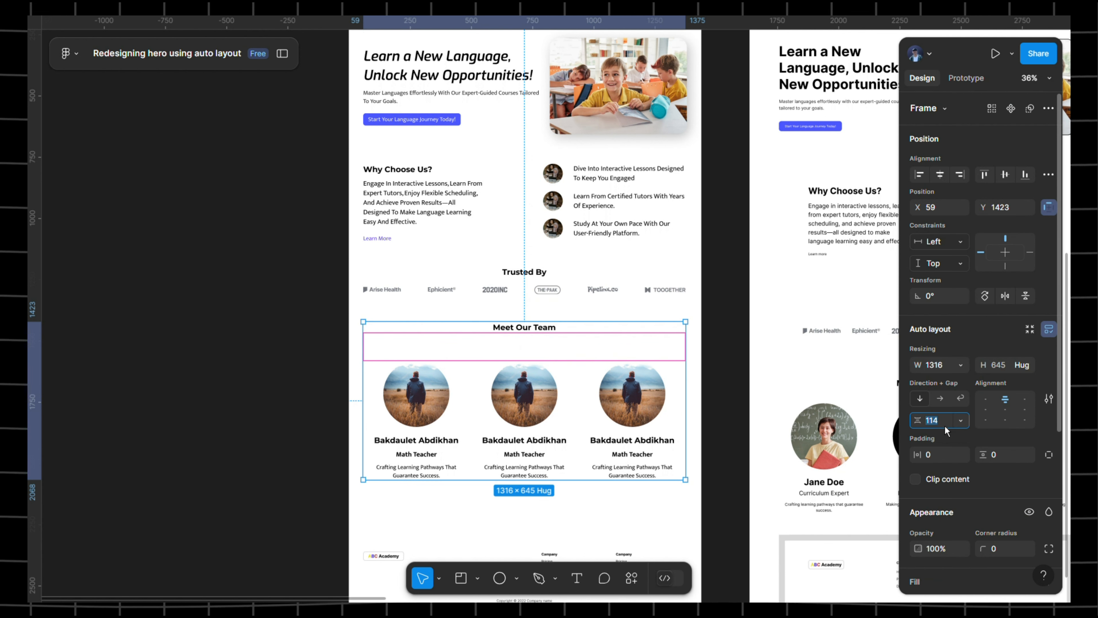
{"action": "type", "text": "40"}
{"action": "key", "text": "Return"}
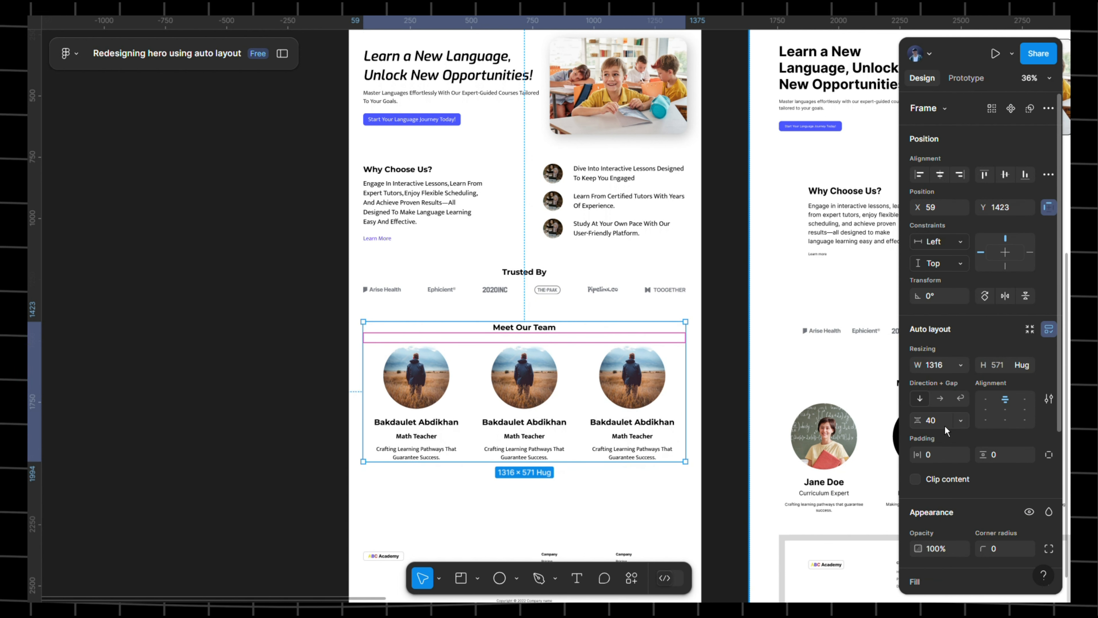
{"action": "left_click", "coordinate": [548, 290]}
{"action": "scroll", "coordinate": [593, 491], "scroll_direction": "down", "scroll_amount": 1}
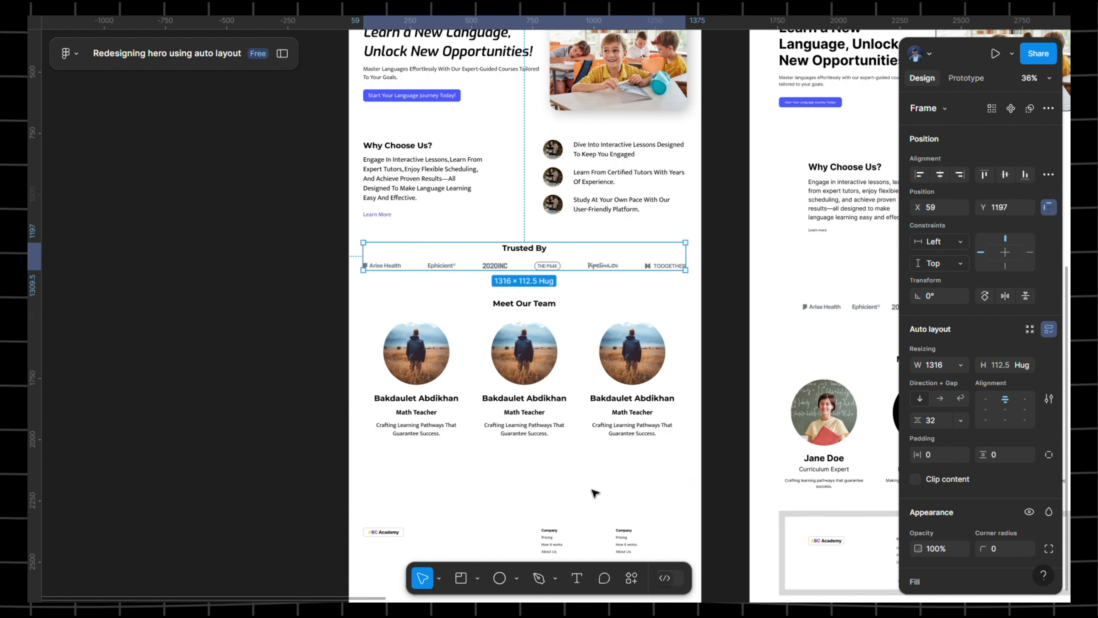
- Wrap the footer, Meet Our Team, Trusted By and Why Choose Us sections in auto layout with a 120 gap
{"action": "left_click", "coordinate": [551, 530]}
{"action": "left_click", "coordinate": [551, 411], "text": "shift"}
{"action": "left_click", "coordinate": [561, 255], "text": "shift"}
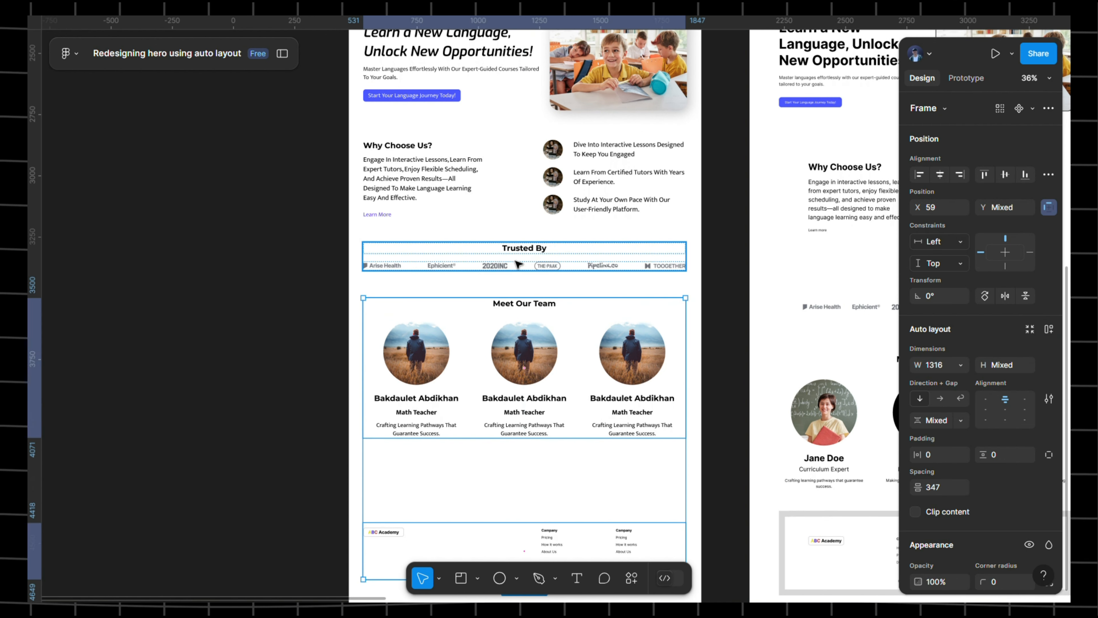
{"action": "left_click", "coordinate": [536, 177], "text": "shift"}
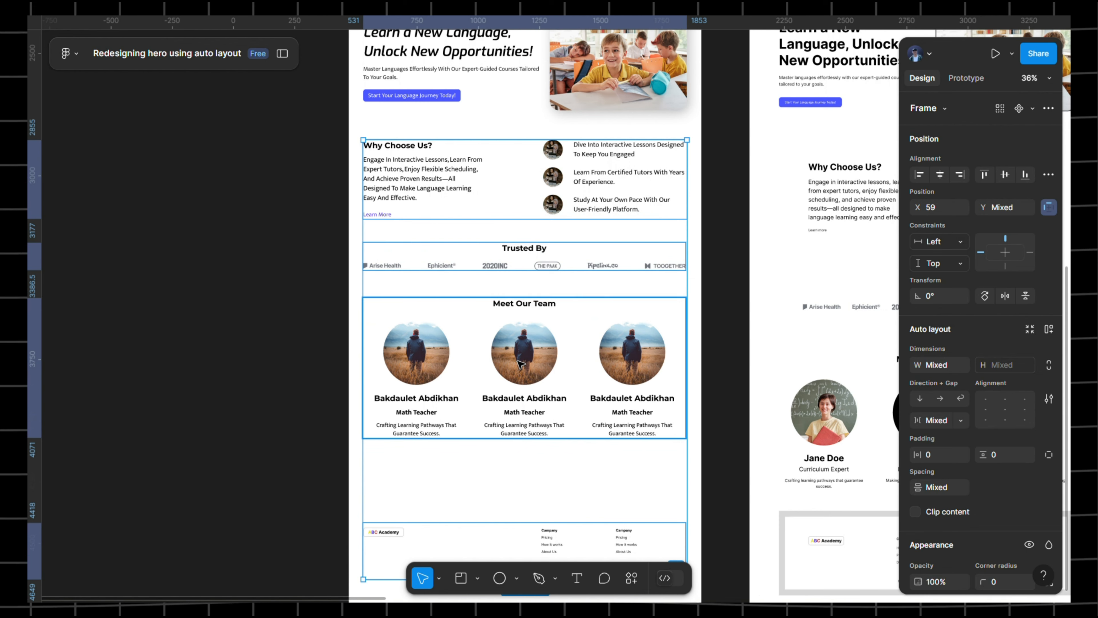
{"action": "key", "text": "shift+a"}
{"action": "left_click", "coordinate": [945, 420]}
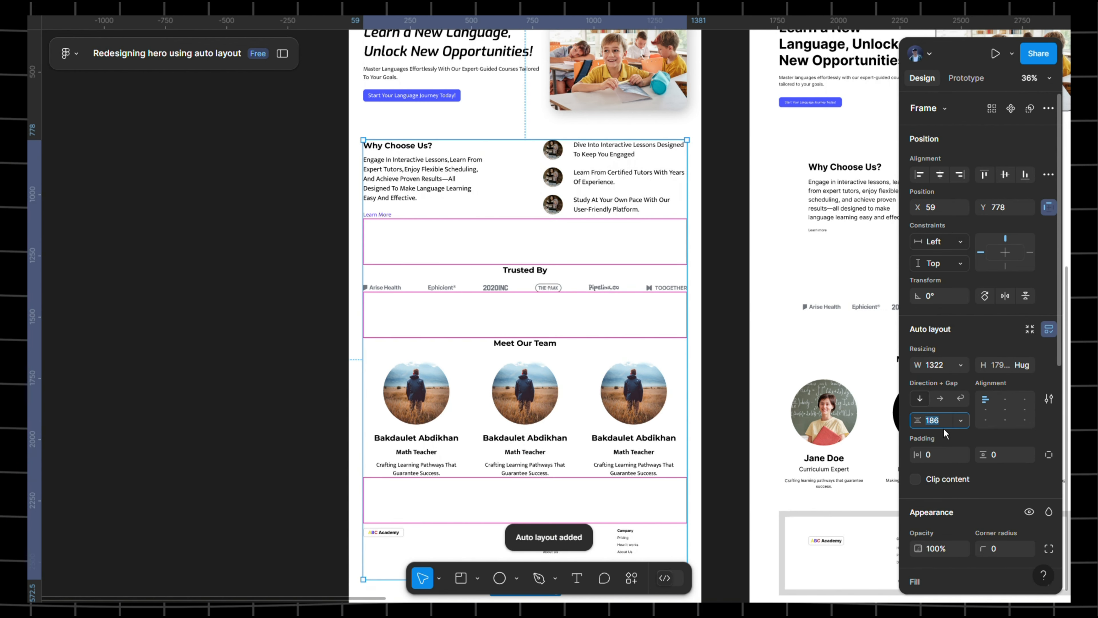
{"action": "type", "text": "120"}
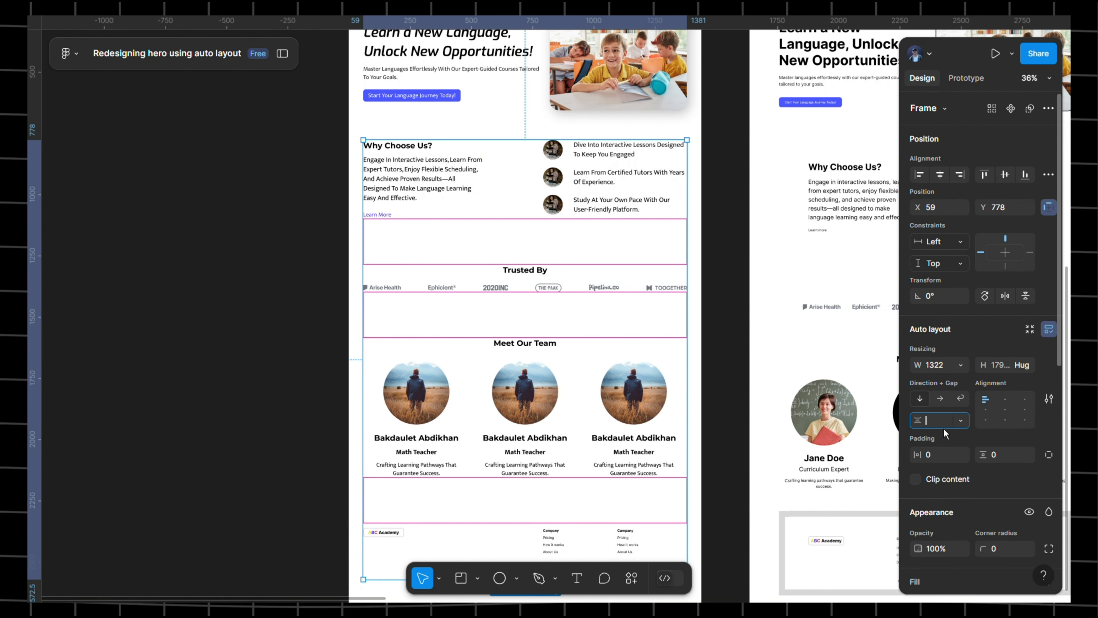
{"action": "key", "text": "Return"}
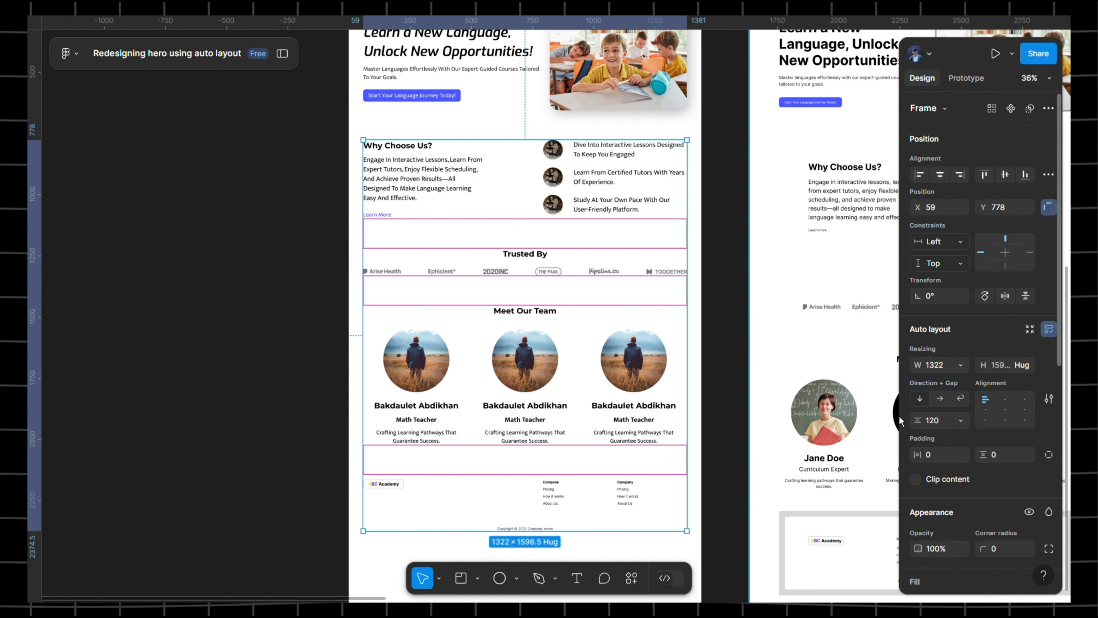
- Select the hero section together with the lower content group
{"action": "left_click_drag", "start_coordinate": [593, 328], "coordinate": [573, 246]}
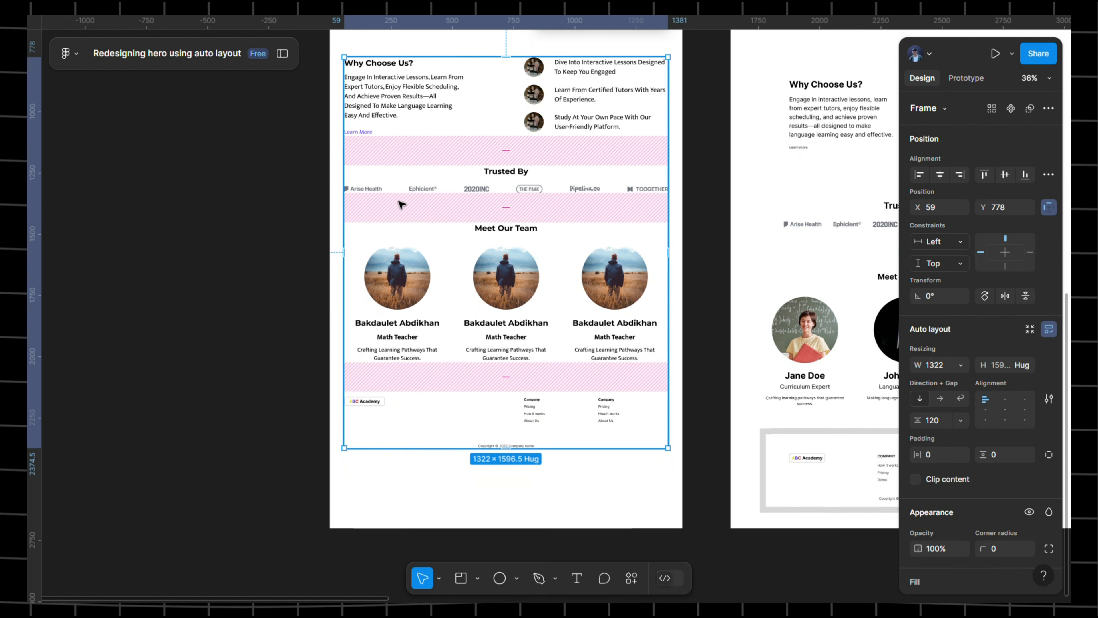
{"action": "scroll", "coordinate": [498, 243], "scroll_direction": "up", "scroll_amount": 4}
{"action": "left_click", "coordinate": [490, 140]}
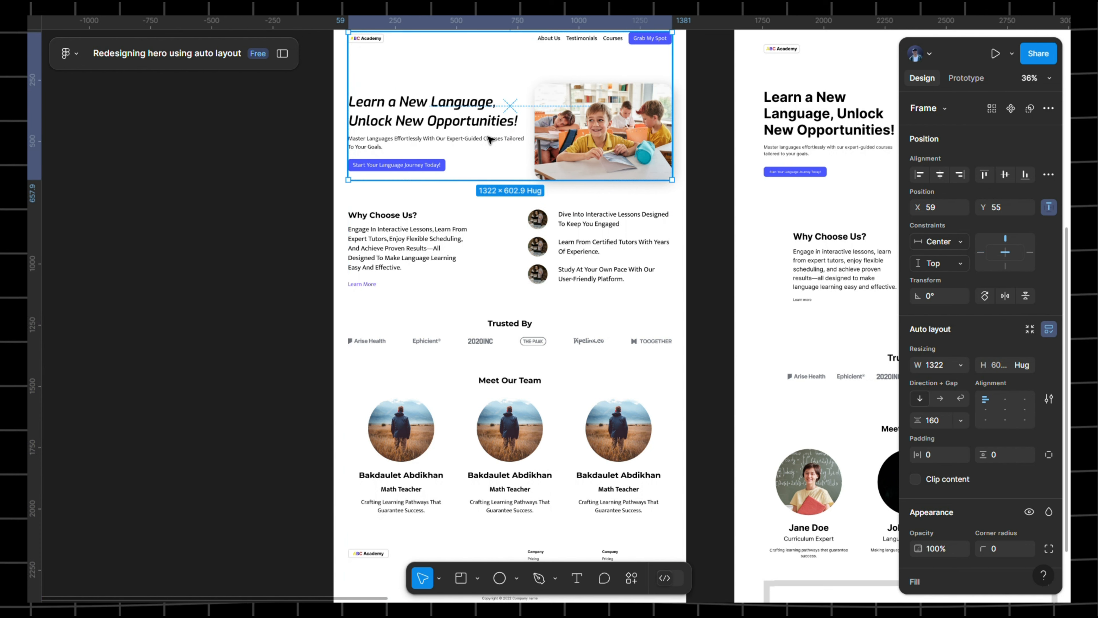
{"action": "left_click", "coordinate": [521, 212], "text": "shift"}
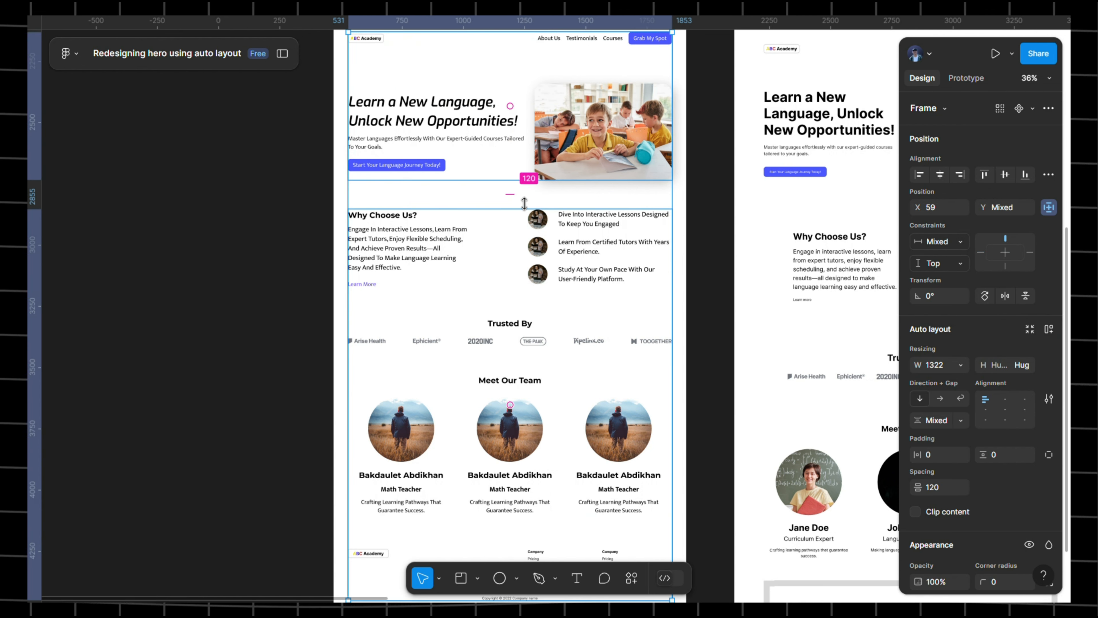
- Shorten the redesigned page frame to 2464 tall
{"action": "scroll", "coordinate": [561, 202], "scroll_direction": "down", "scroll_amount": 5}
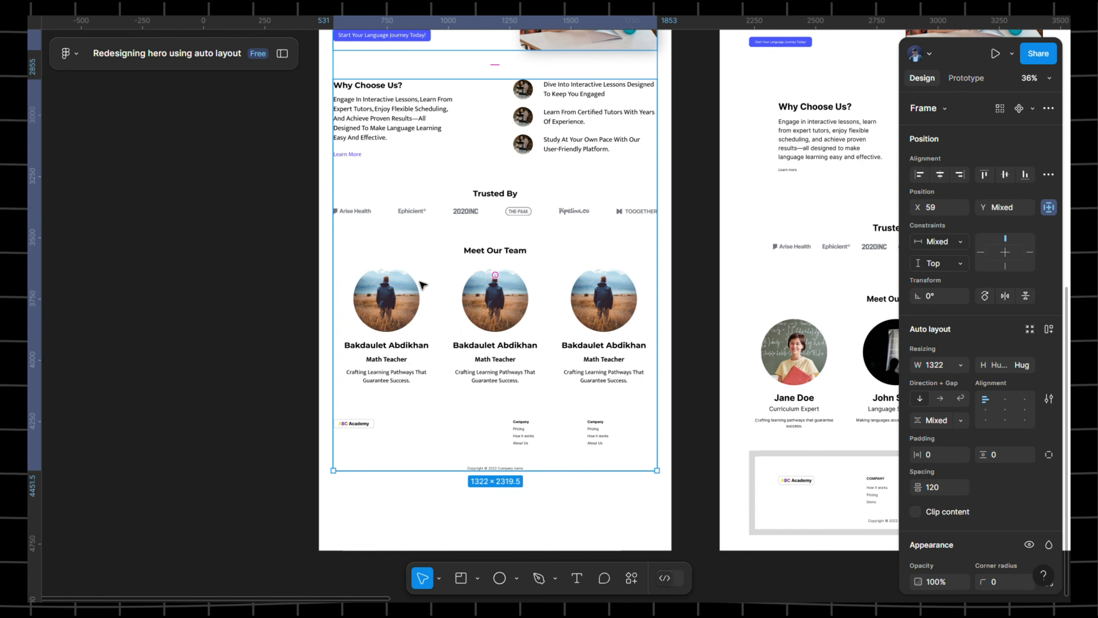
{"action": "scroll", "coordinate": [415, 303], "scroll_direction": "up", "scroll_amount": 10}
{"action": "left_click", "coordinate": [350, 82]}
{"action": "scroll", "coordinate": [432, 195], "scroll_direction": "down", "scroll_amount": 14}
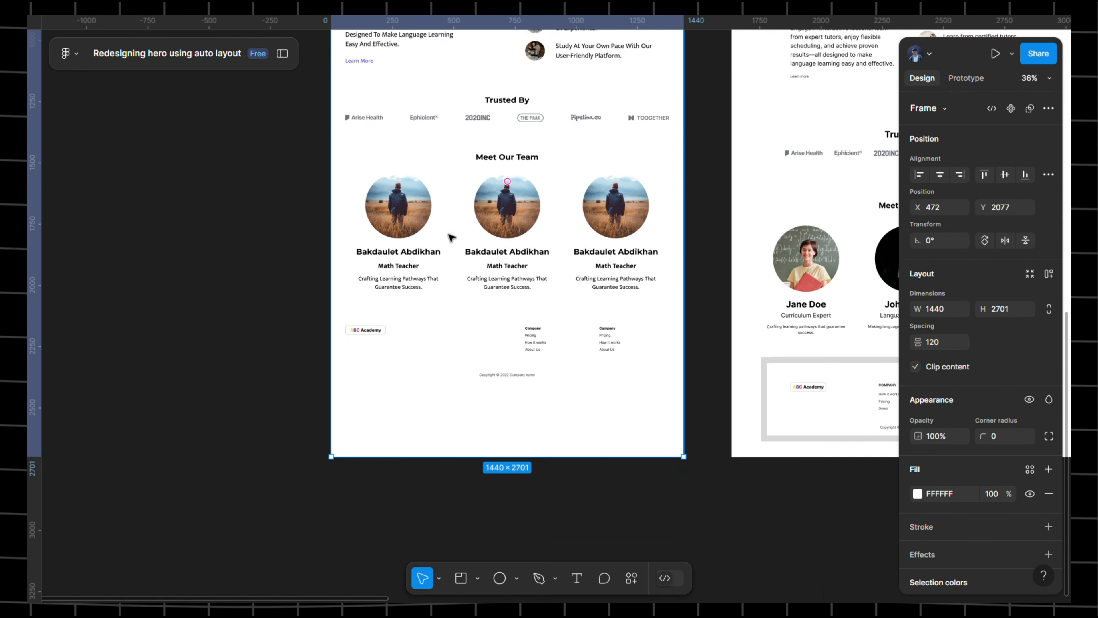
{"action": "scroll", "coordinate": [486, 351], "scroll_direction": "down", "scroll_amount": 3}
{"action": "left_click_drag", "start_coordinate": [514, 386], "coordinate": [507, 327]}
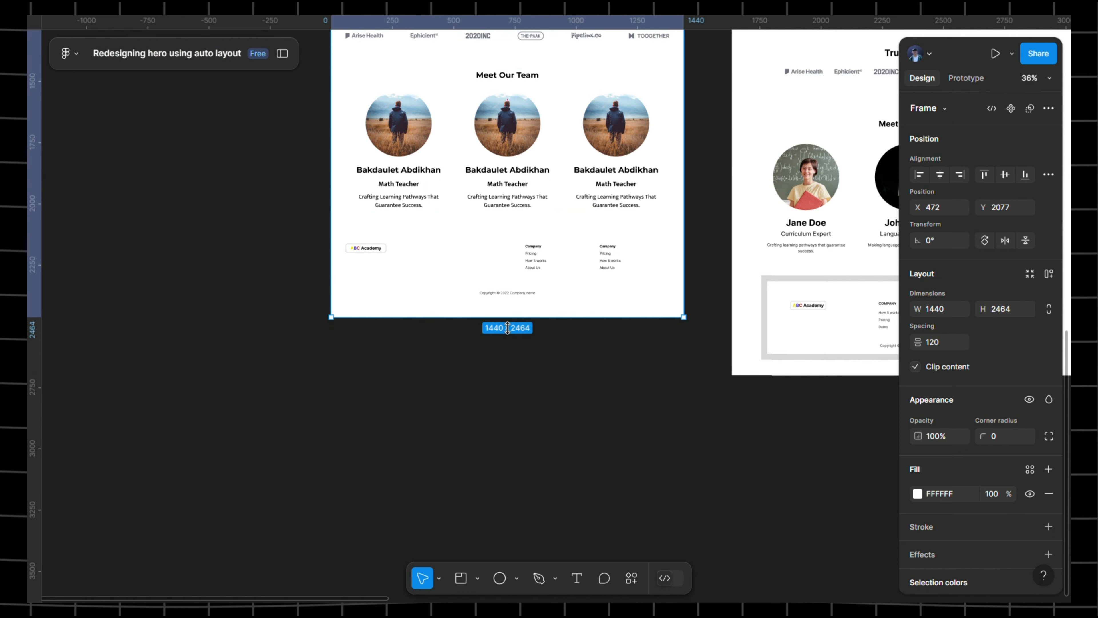
- Inspect the original design's grey D7D7D7 footer, then select the redesigned page's footer
{"action": "left_click", "coordinate": [440, 260]}
{"action": "left_click", "coordinate": [804, 293]}
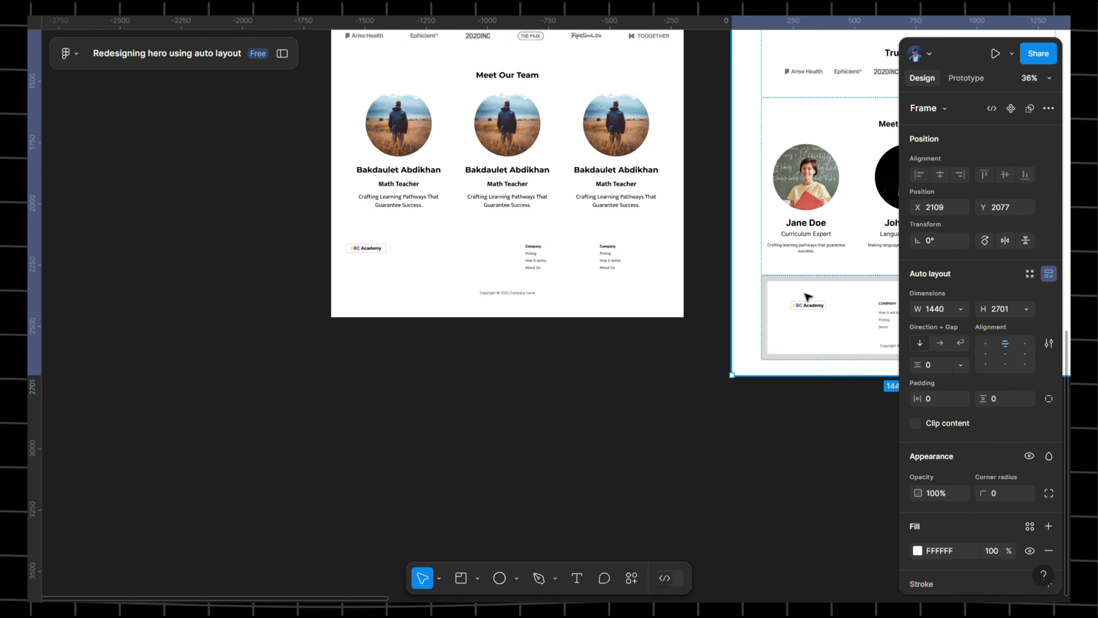
{"action": "scroll", "coordinate": [805, 293], "scroll_direction": "right", "scroll_amount": 6}
{"action": "scroll", "coordinate": [561, 312], "scroll_direction": "up", "scroll_amount": 5}
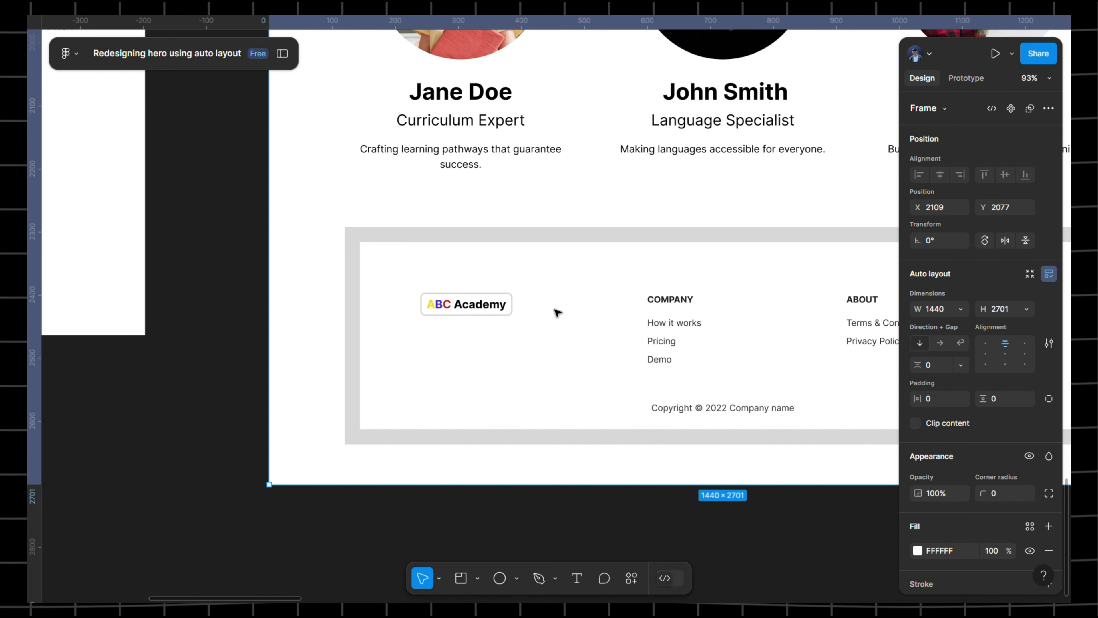
{"action": "left_click", "coordinate": [561, 249]}
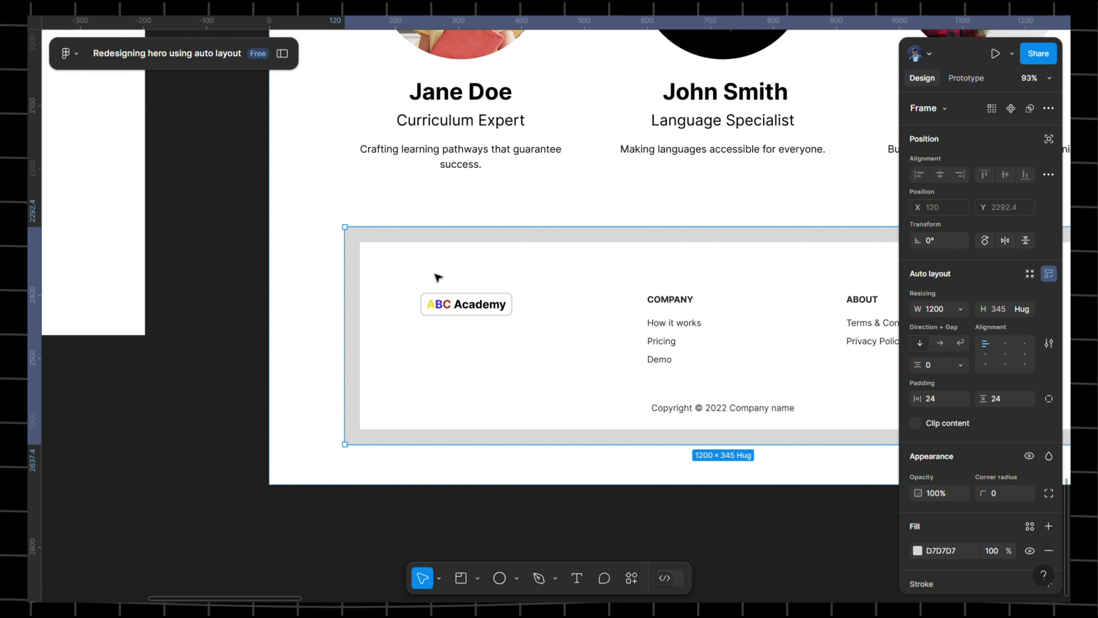
{"action": "scroll", "coordinate": [363, 221], "scroll_direction": "down", "scroll_amount": 5}
{"action": "left_click_drag", "start_coordinate": [260, 198], "coordinate": [614, 278]}
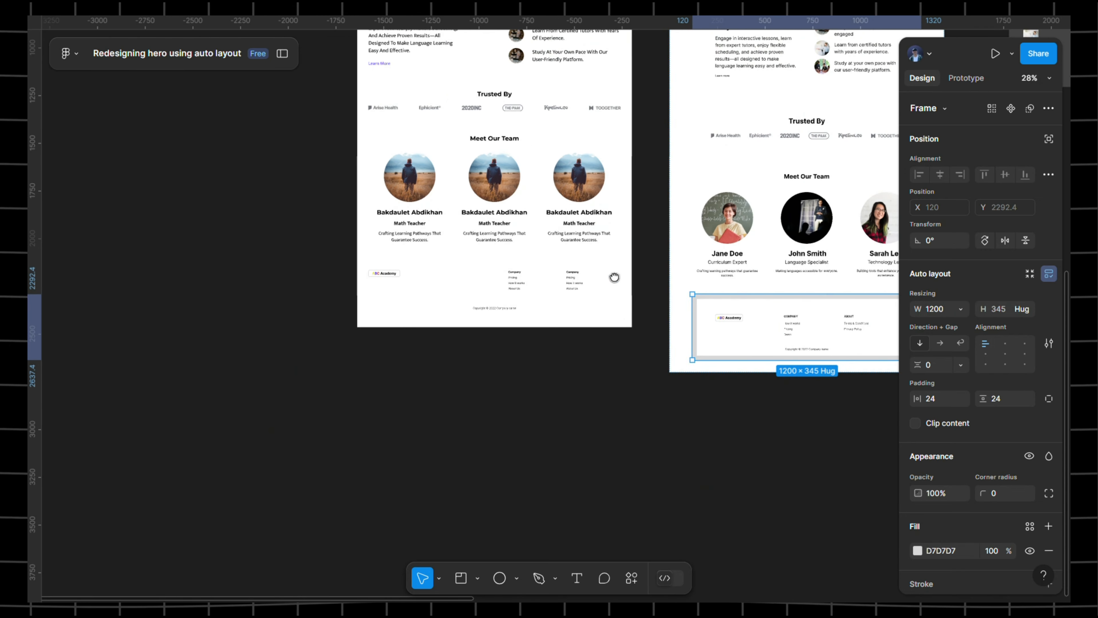
{"action": "scroll", "coordinate": [551, 288], "scroll_direction": "up", "scroll_amount": 4}
{"action": "left_click", "coordinate": [471, 286]}
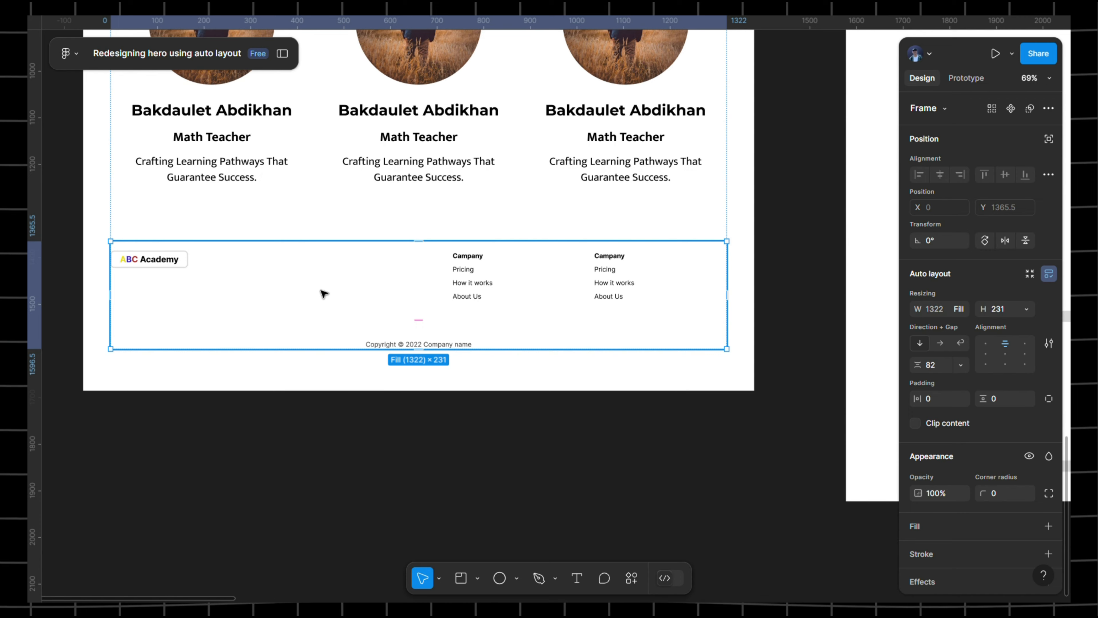
- Set the redesigned footer's padding to 10 on every side
{"action": "scroll", "coordinate": [325, 294], "scroll_direction": "left", "scroll_amount": 3}
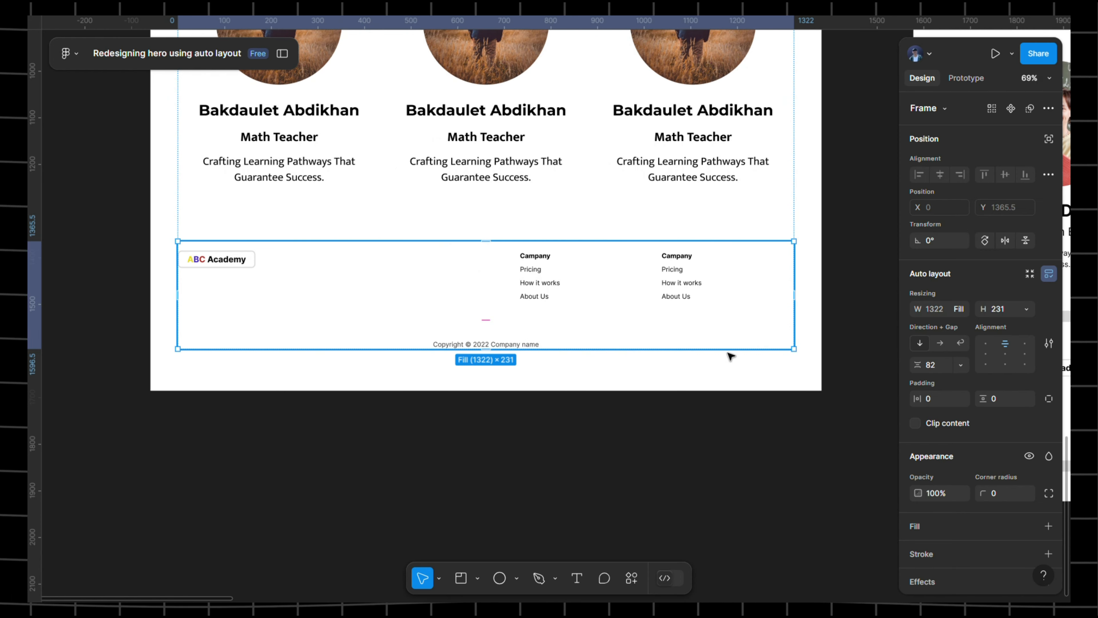
{"action": "left_click", "coordinate": [940, 403]}
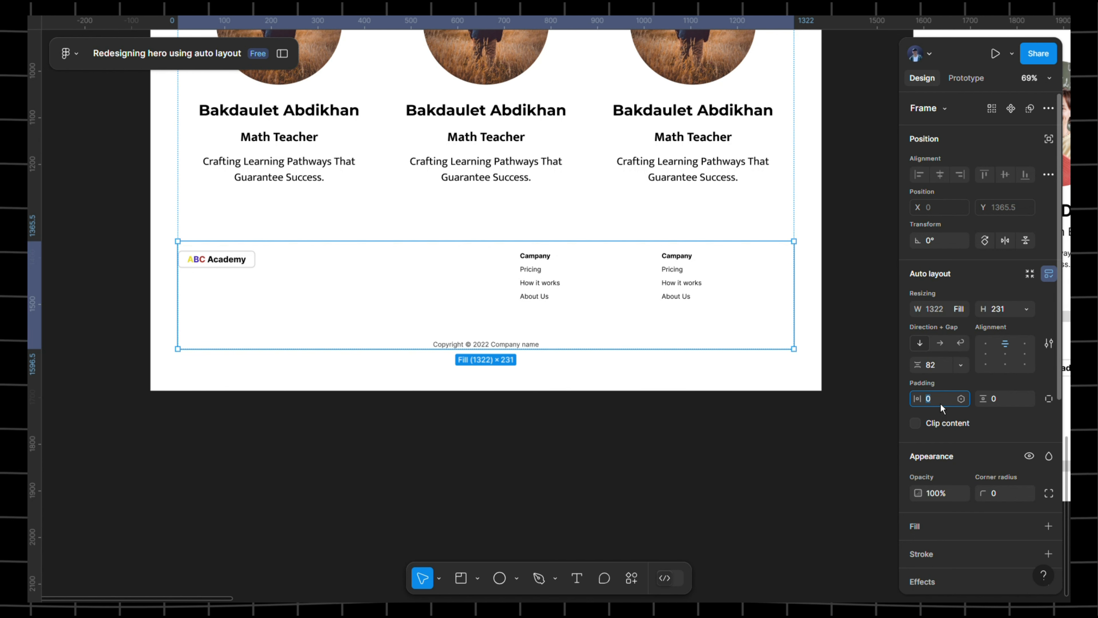
{"action": "left_click", "coordinate": [1021, 403]}
{"action": "type", "text": "10"}
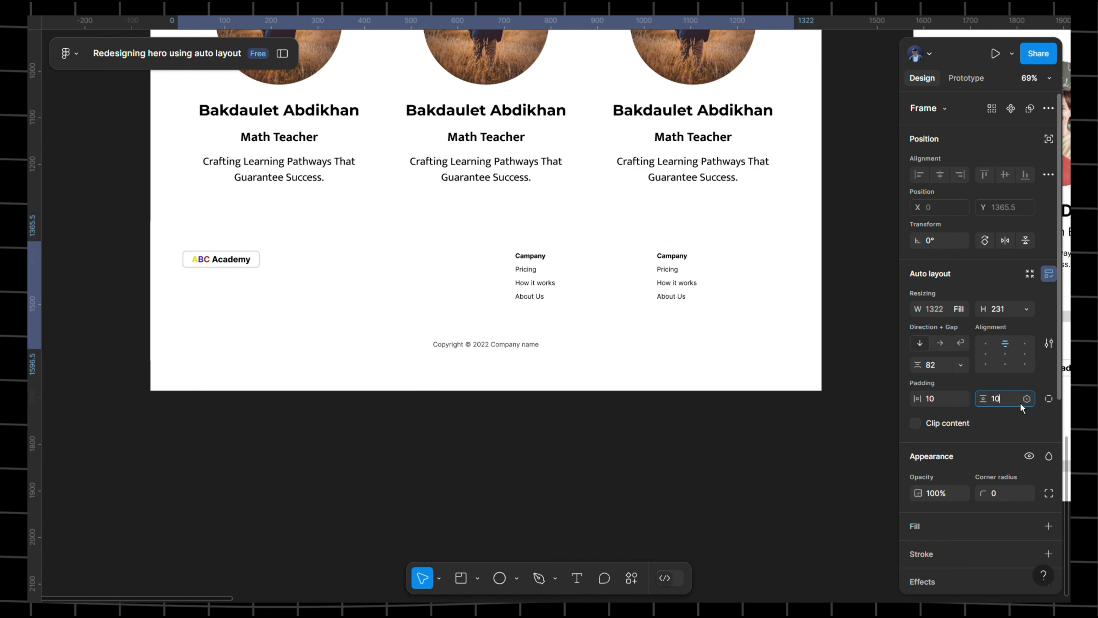
{"action": "key", "text": "Return"}
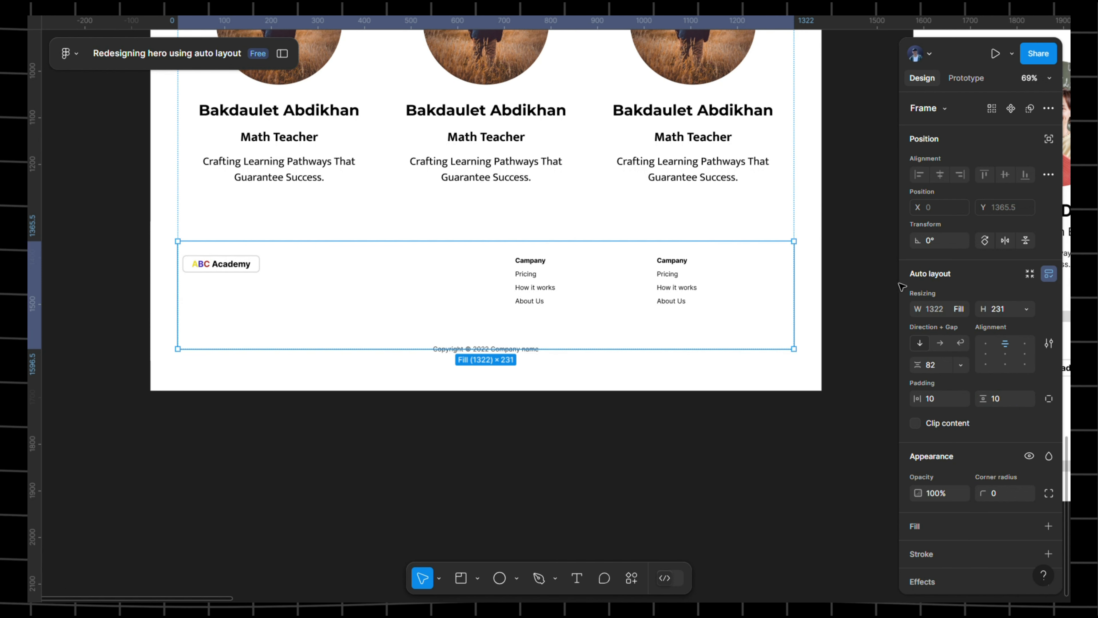
- Add a footer fill, trying grey C9C9C9 before undoing back to white FFFFFF
{"action": "scroll", "coordinate": [952, 448], "scroll_direction": "down", "scroll_amount": 2}
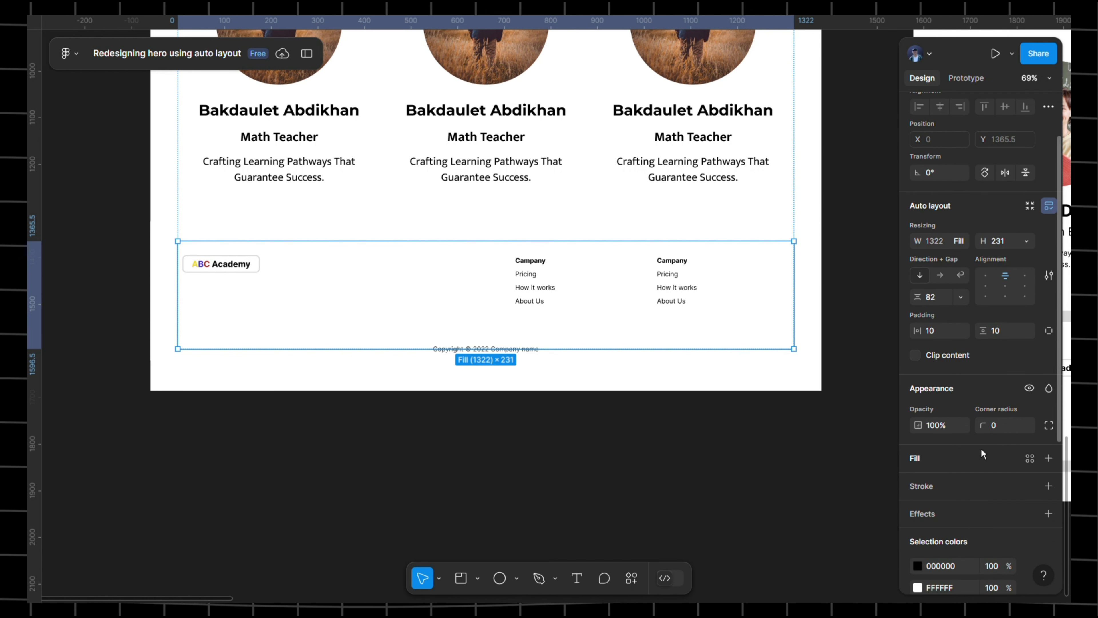
{"action": "left_click", "coordinate": [1049, 458]}
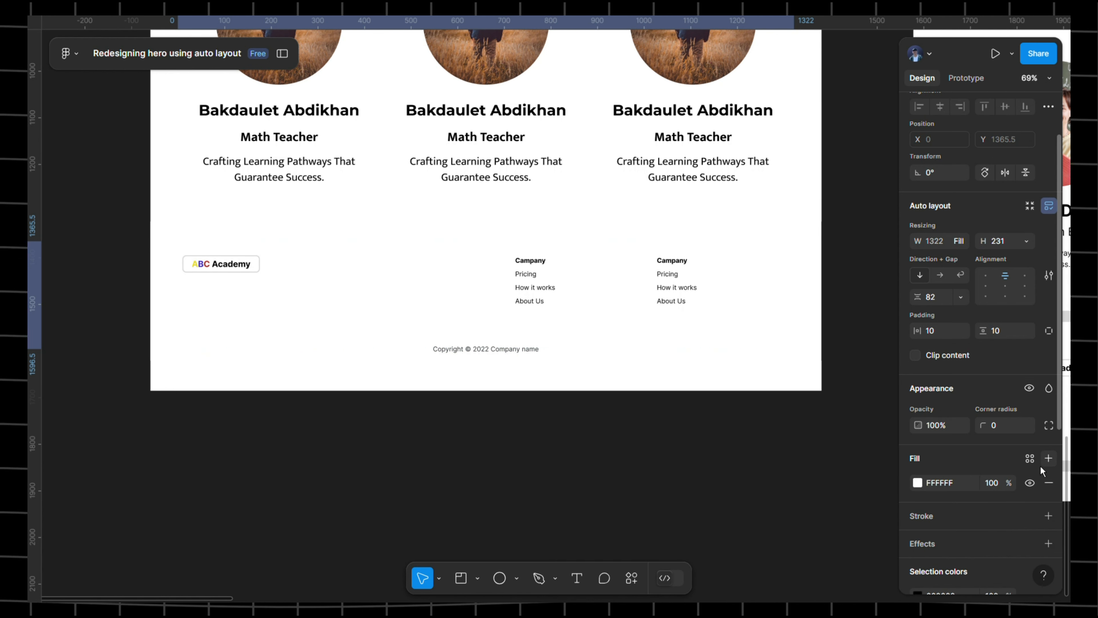
{"action": "left_click", "coordinate": [927, 489]}
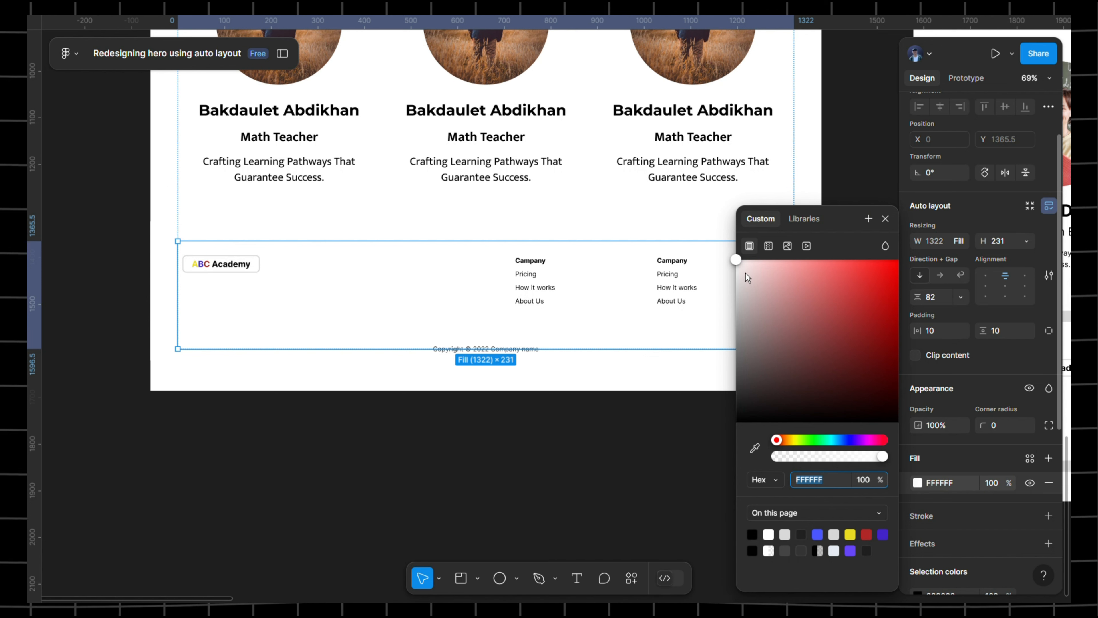
{"action": "left_click_drag", "start_coordinate": [744, 263], "coordinate": [741, 299]}
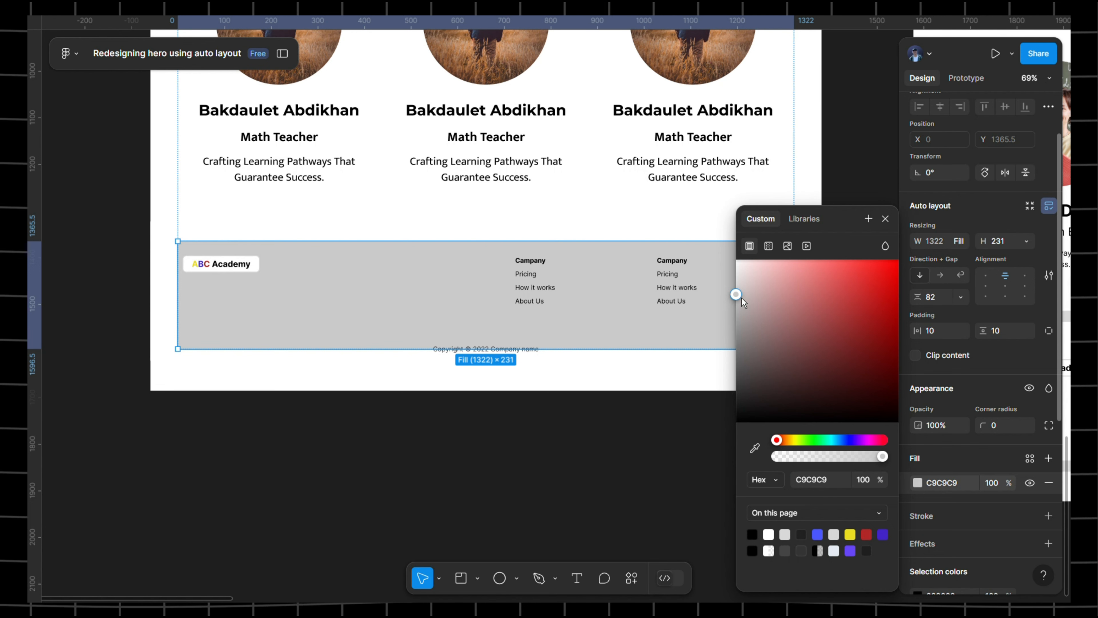
{"action": "left_click", "coordinate": [886, 225]}
{"action": "key", "text": "ctrl+z"}
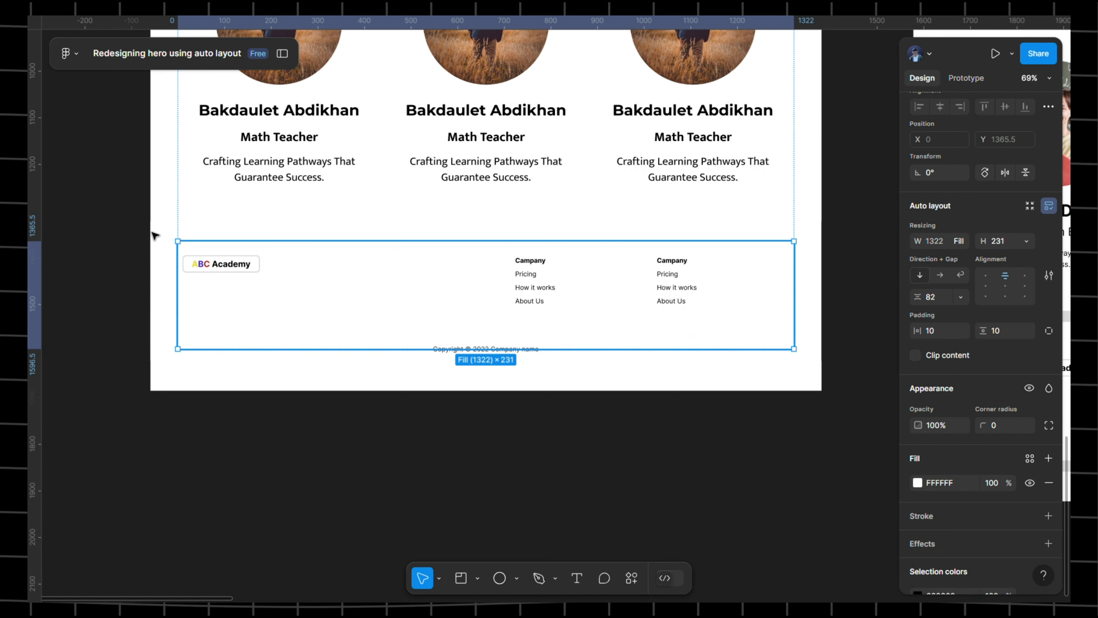
{"action": "left_click", "coordinate": [282, 53]}
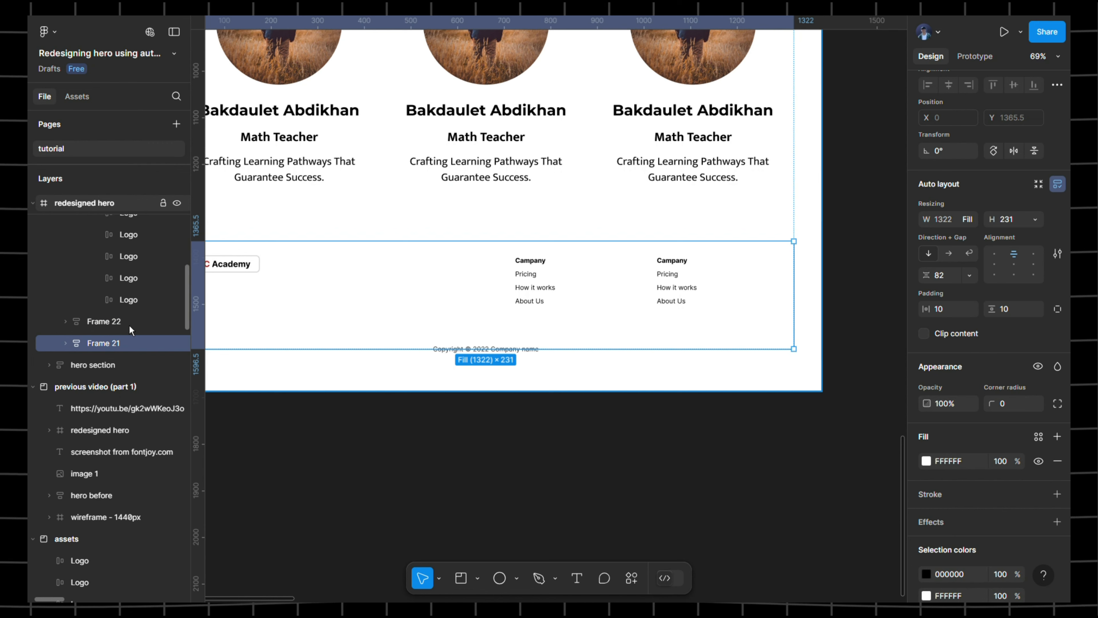
- Set the footer frame Frame 21's horizontal and vertical padding to 0
{"action": "left_click", "coordinate": [65, 343]}
{"action": "left_click", "coordinate": [106, 371]}
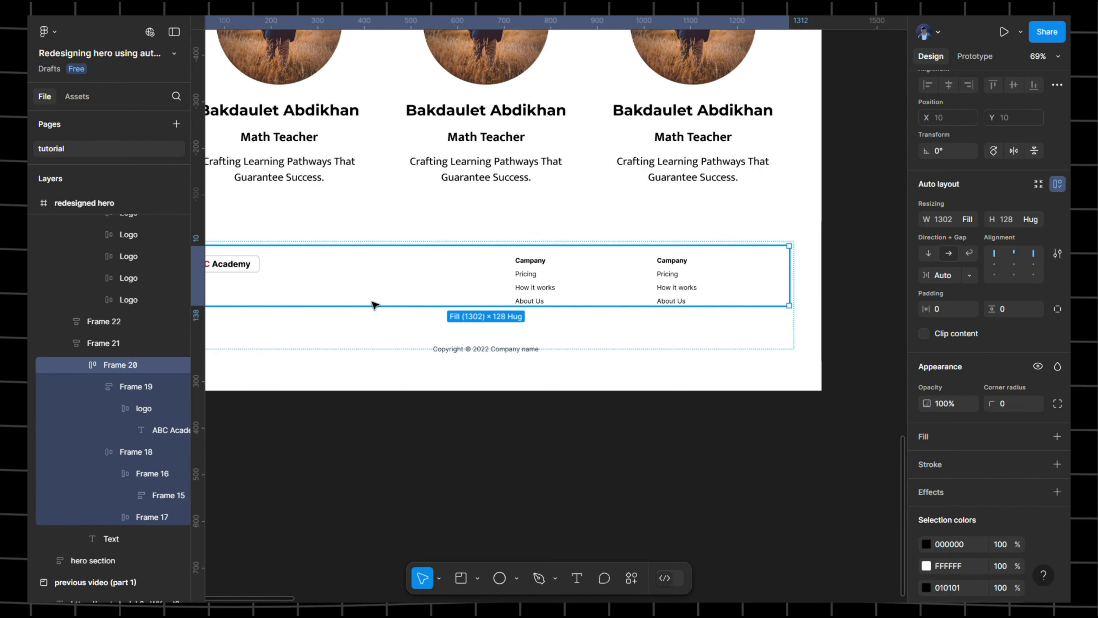
{"action": "left_click_drag", "start_coordinate": [380, 310], "coordinate": [466, 318]}
{"action": "left_click", "coordinate": [124, 345]}
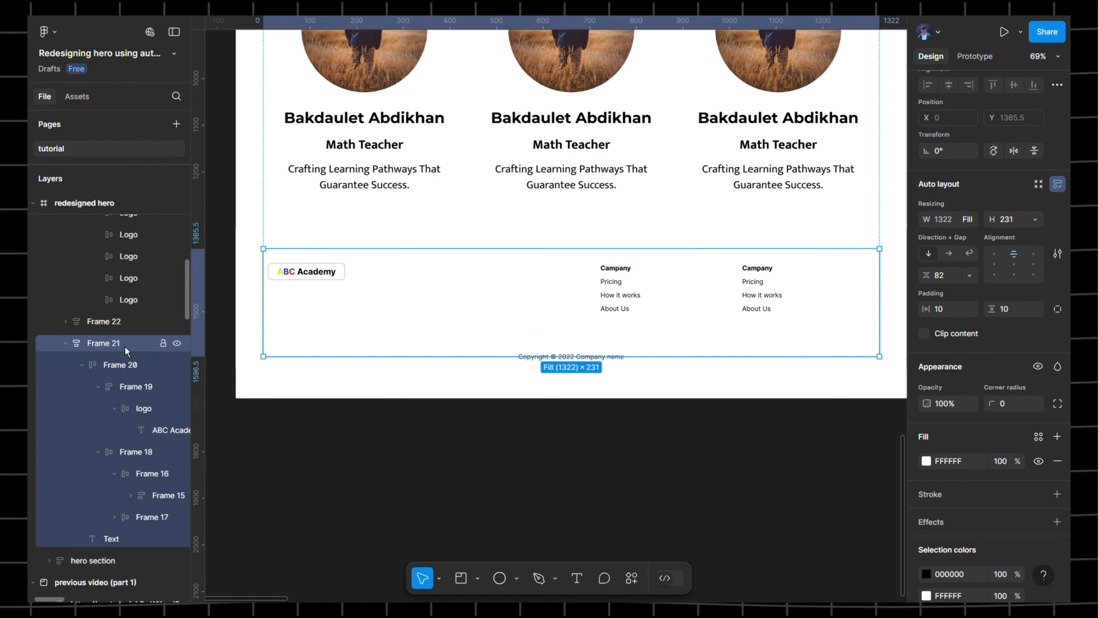
{"action": "left_click", "coordinate": [948, 315]}
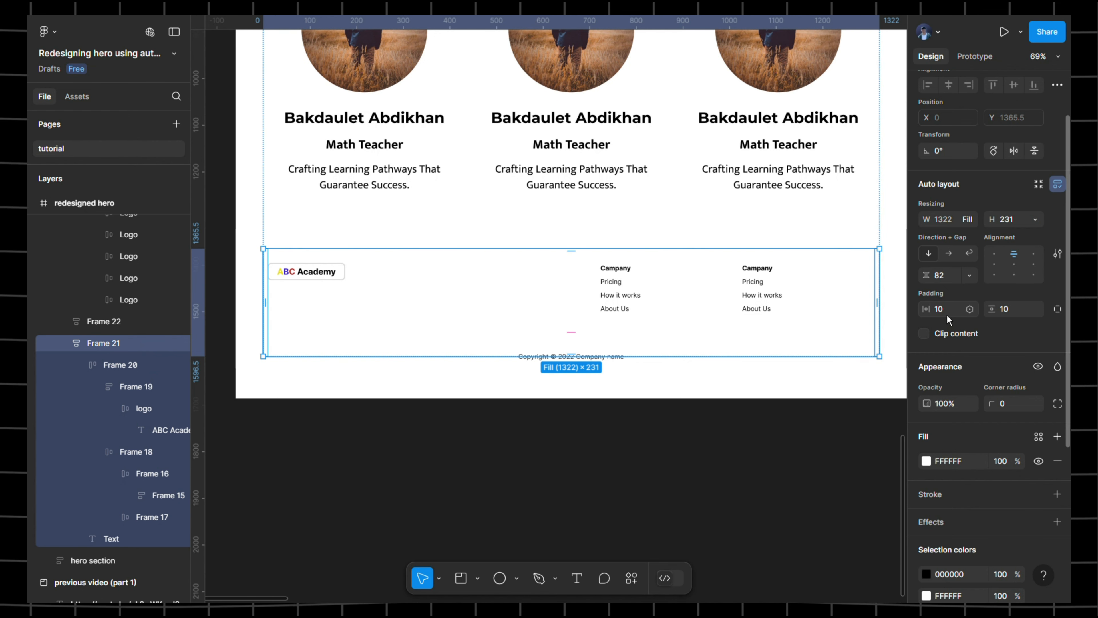
{"action": "type", "text": "0"}
{"action": "left_click", "coordinate": [1011, 314]}
{"action": "type", "text": "0"}
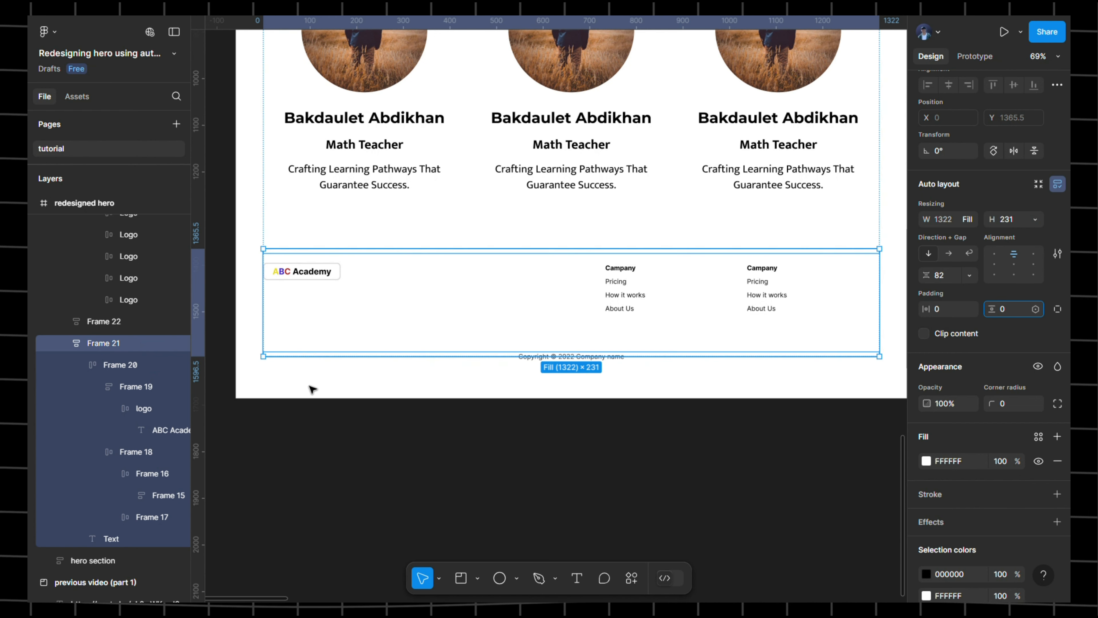
- Wrap Frame 21 in a new auto layout frame with 10 padding and a white fill
{"action": "left_click", "coordinate": [245, 425]}
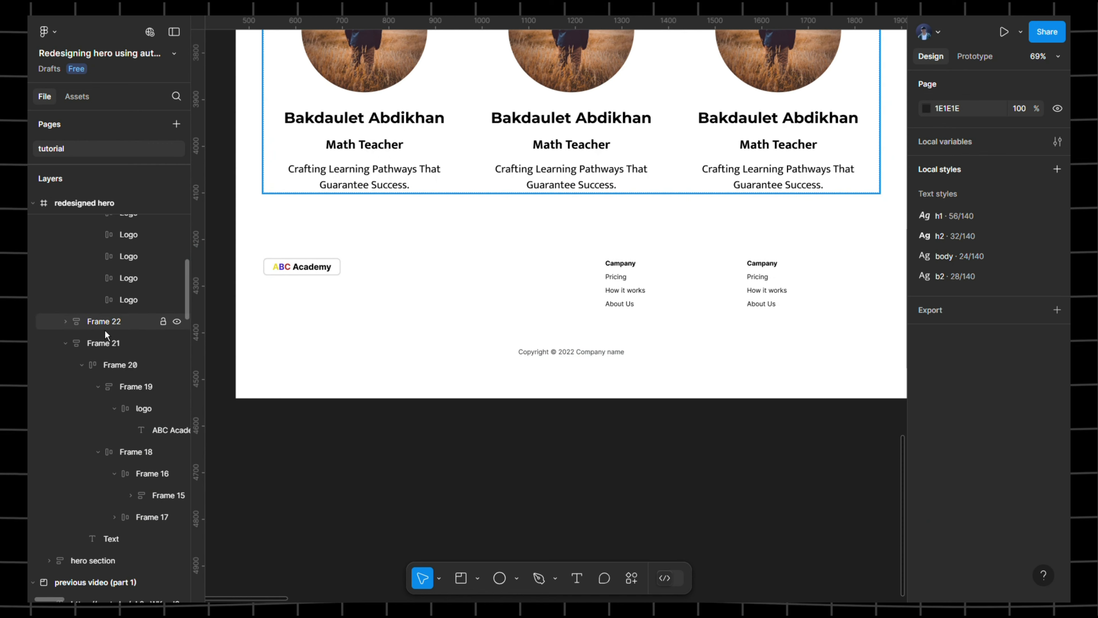
{"action": "left_click", "coordinate": [173, 321]}
{"action": "left_click", "coordinate": [361, 285]}
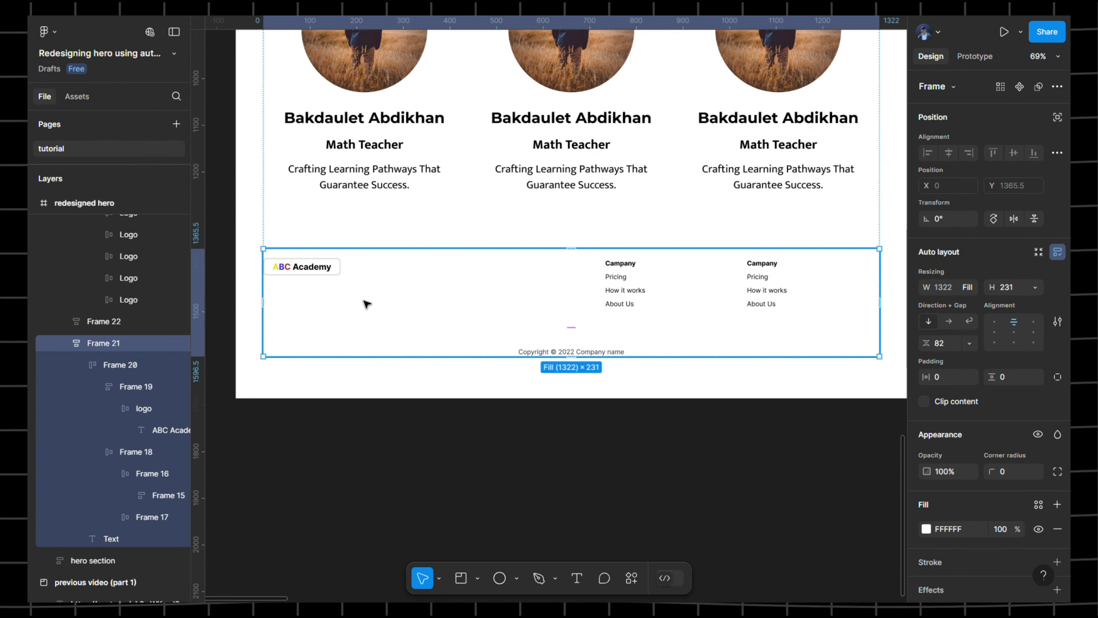
{"action": "key", "text": "shift+a"}
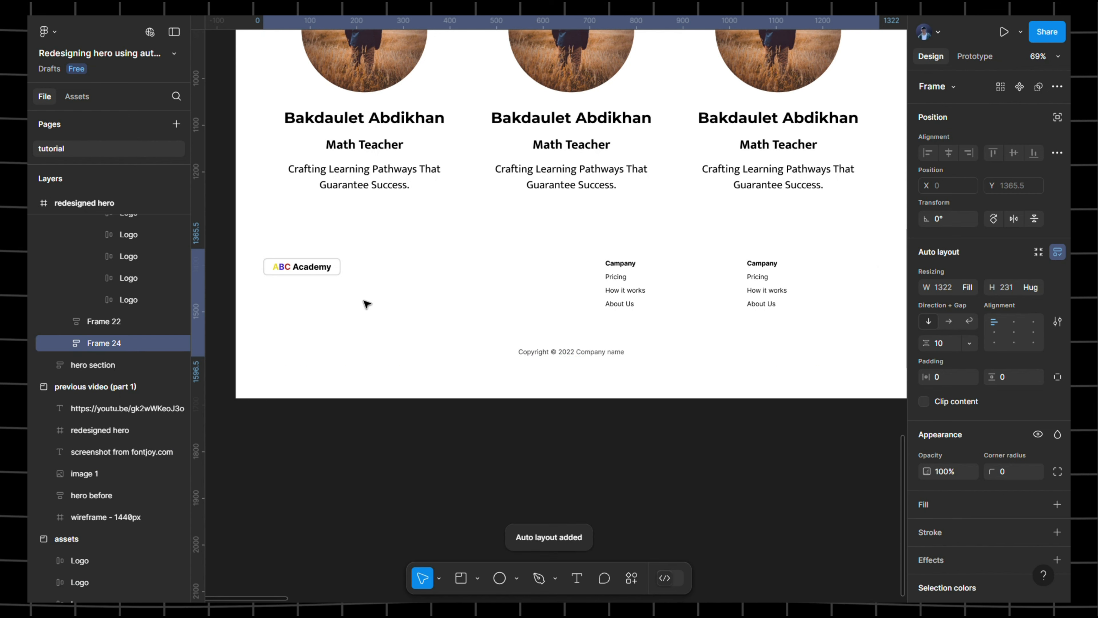
{"action": "left_click", "coordinate": [946, 385]}
{"action": "type", "text": "10"}
{"action": "left_click", "coordinate": [1025, 384]}
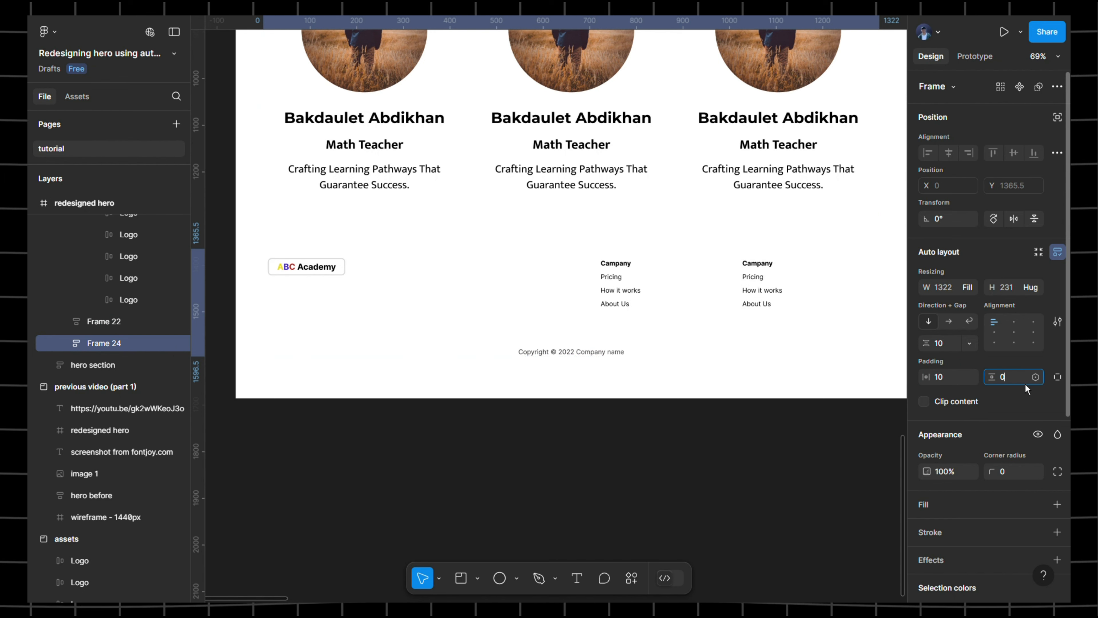
{"action": "type", "text": "10"}
{"action": "key", "text": "Return"}
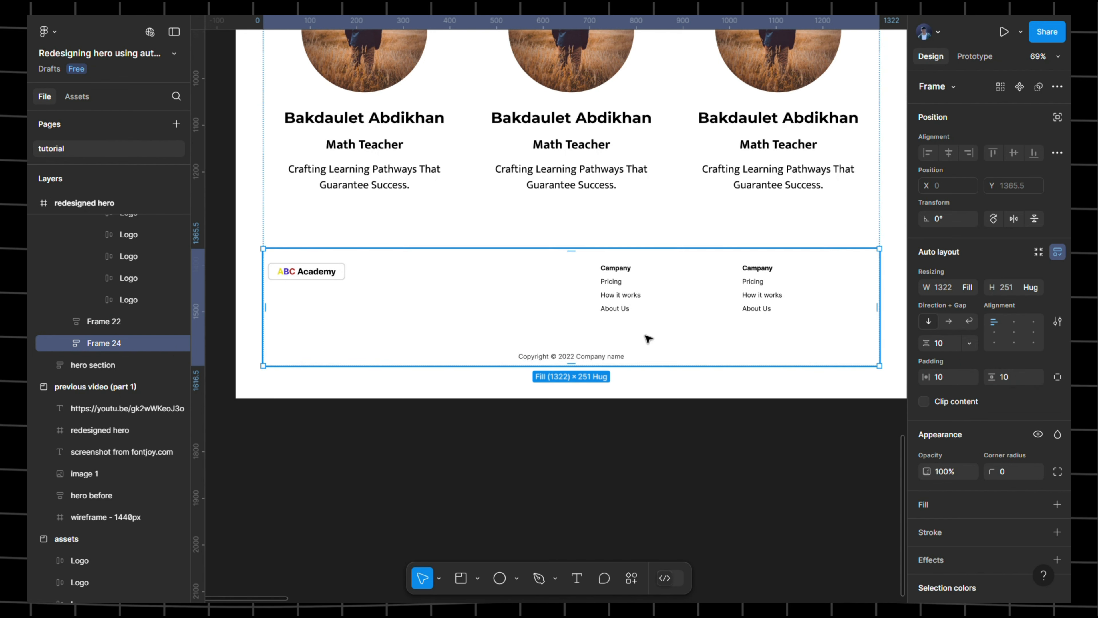
{"action": "left_click", "coordinate": [1059, 505]}
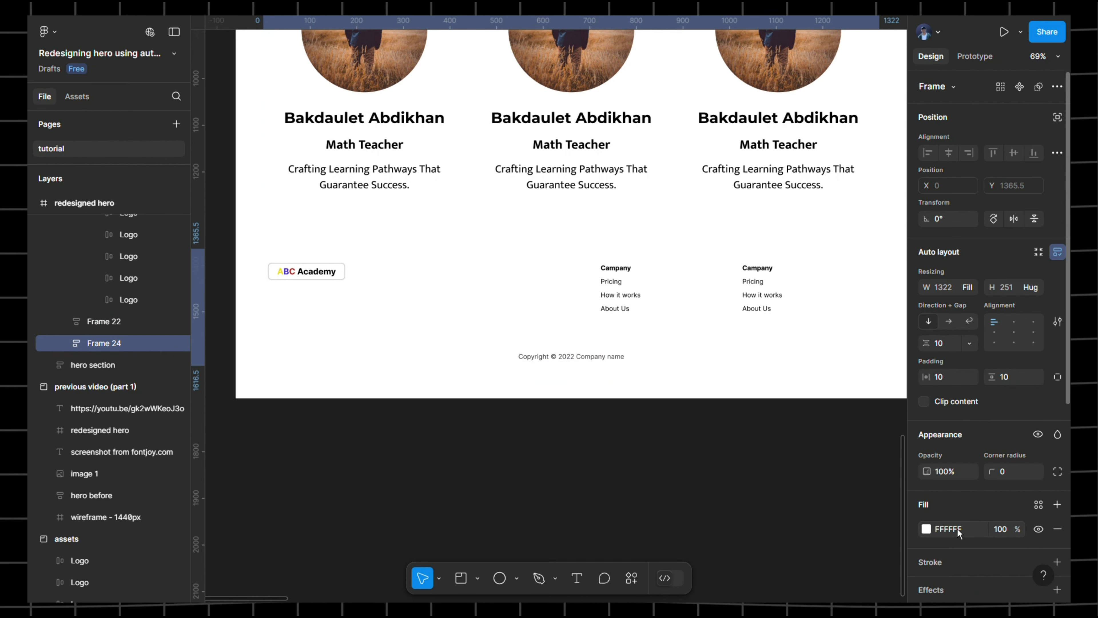
- Change the footer wrapper's fill to grey 919191
{"action": "left_click", "coordinate": [927, 529]}
{"action": "left_click_drag", "start_coordinate": [864, 358], "coordinate": [751, 337]}
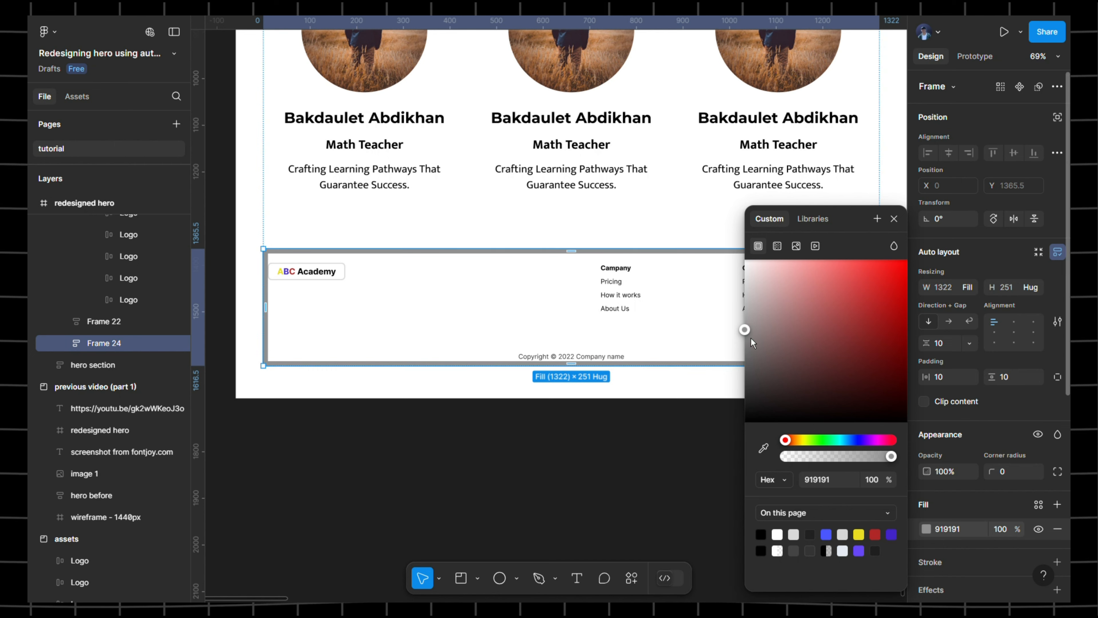
{"action": "double_click", "coordinate": [326, 272]}
{"action": "left_click_drag", "start_coordinate": [327, 271], "coordinate": [382, 278]}
- Give the logo's frame Frame 19 individual padding with 20 on the left
{"action": "scroll", "coordinate": [375, 271], "scroll_direction": "up", "scroll_amount": 4}
{"action": "double_click", "coordinate": [362, 278]}
{"action": "double_click", "coordinate": [380, 284]}
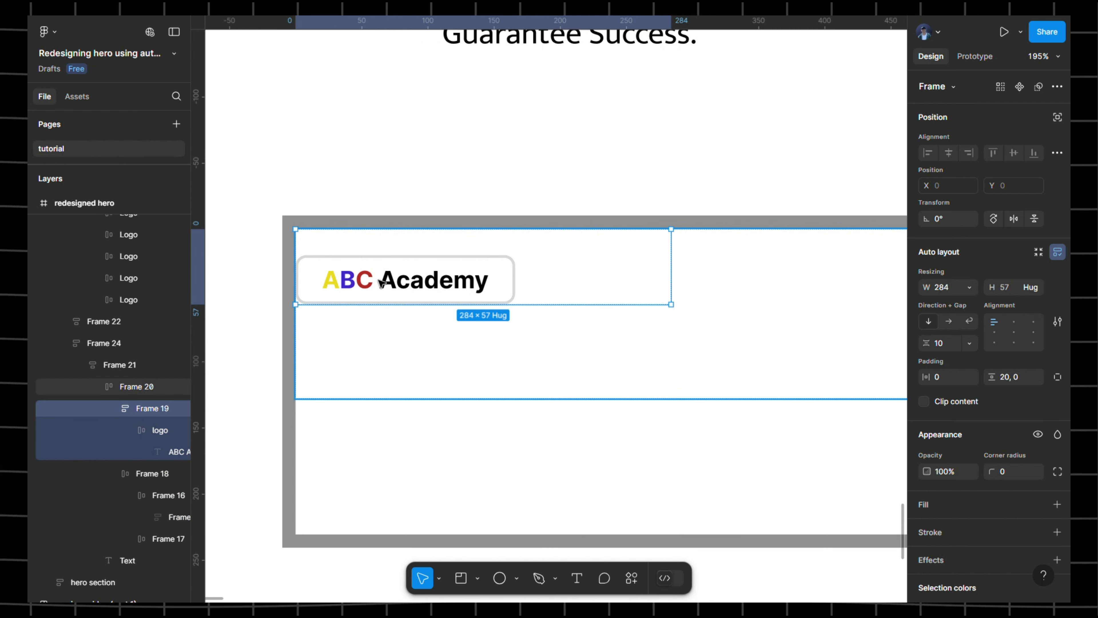
{"action": "left_click", "coordinate": [1058, 376]}
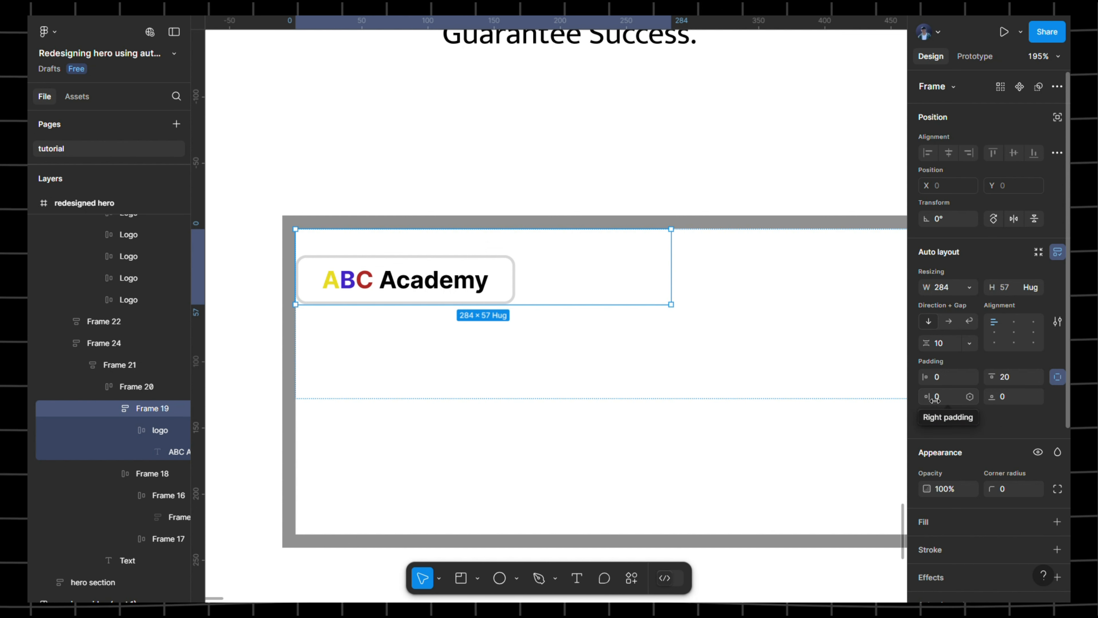
{"action": "left_click_drag", "start_coordinate": [930, 378], "coordinate": [951, 385]}
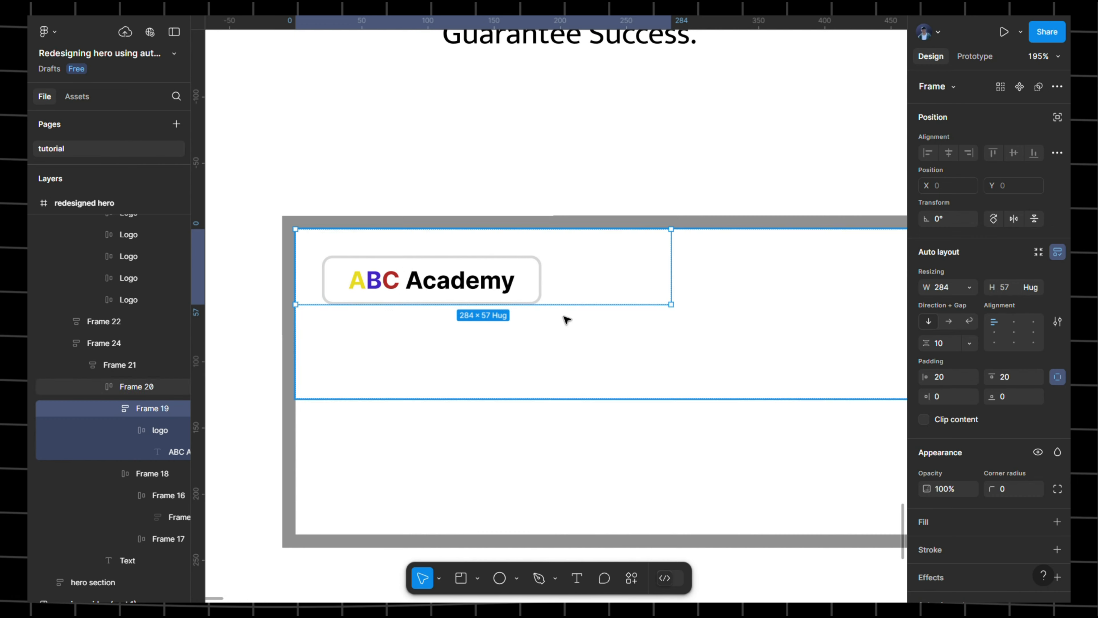
- Select the page frame, footer and copyright text to check the bordered footer
{"action": "left_click", "coordinate": [431, 181]}
{"action": "scroll", "coordinate": [429, 182], "scroll_direction": "down", "scroll_amount": 4}
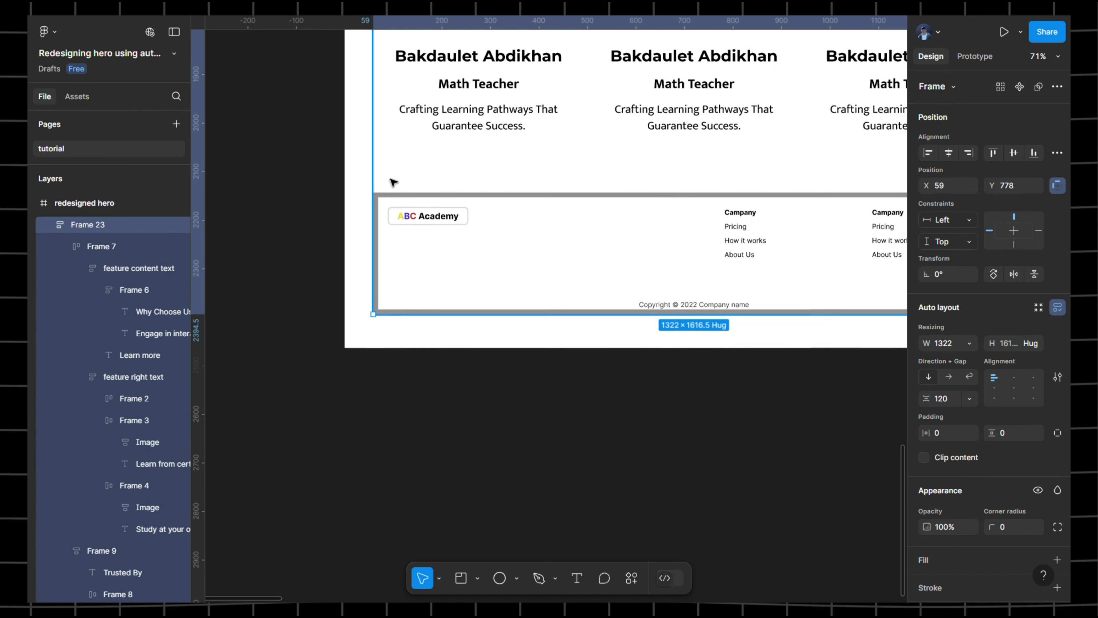
{"action": "left_click", "coordinate": [362, 174]}
{"action": "scroll", "coordinate": [595, 255], "scroll_direction": "up", "scroll_amount": 5}
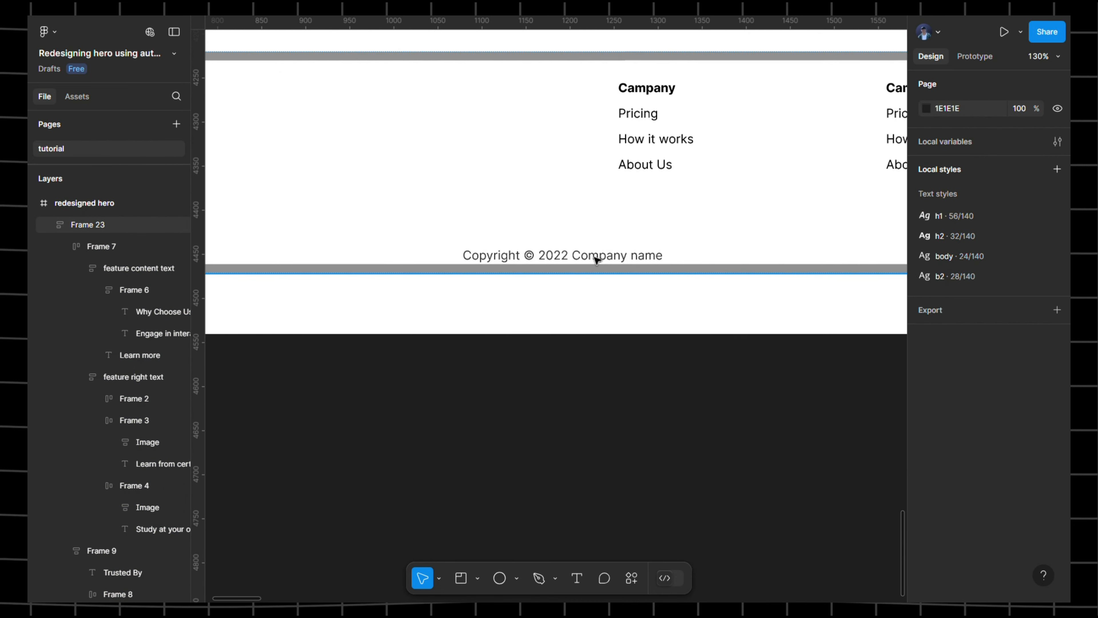
{"action": "left_click", "coordinate": [596, 259]}
{"action": "scroll", "coordinate": [596, 259], "scroll_direction": "down", "scroll_amount": 4}
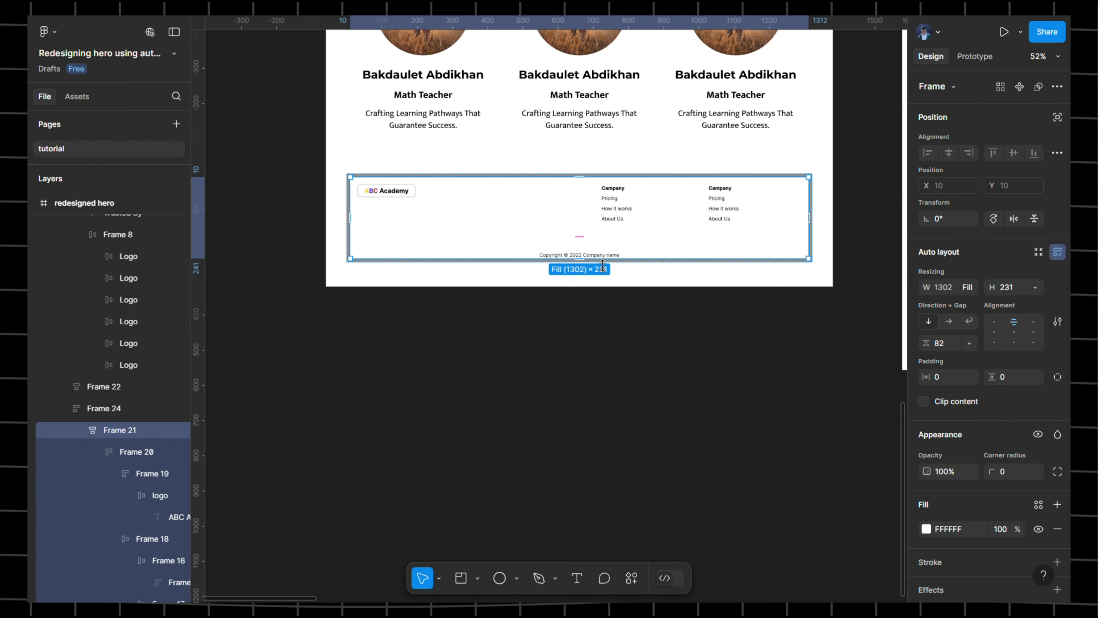
{"action": "left_click", "coordinate": [597, 258]}
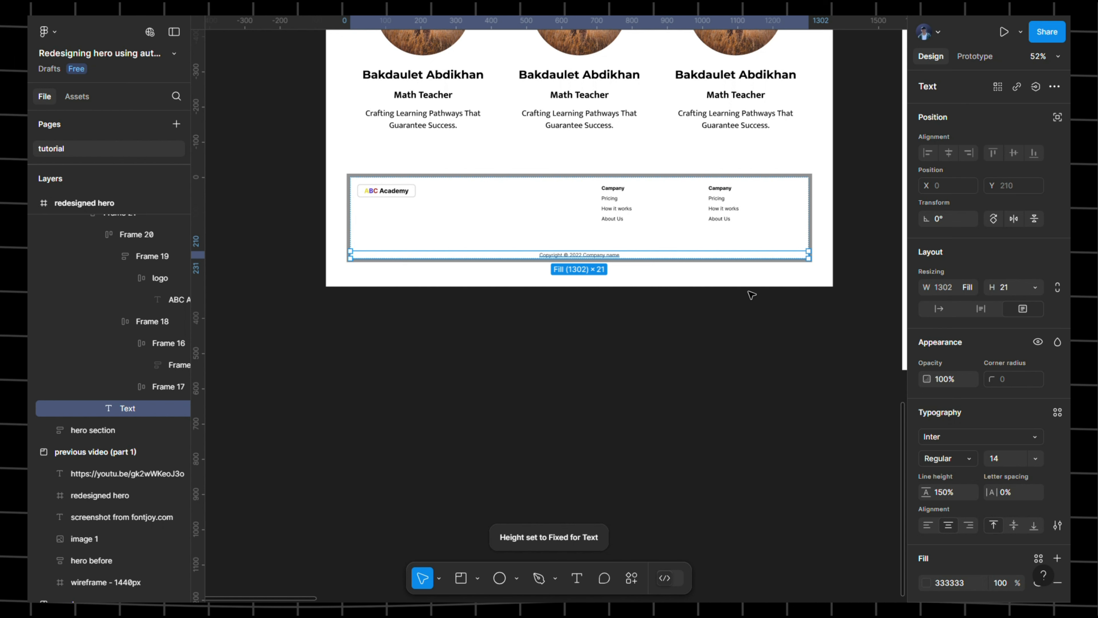
{"action": "left_click", "coordinate": [314, 151]}
{"action": "scroll", "coordinate": [314, 152], "scroll_direction": "down", "scroll_amount": 4}
{"action": "scroll", "coordinate": [493, 109], "scroll_direction": "up", "scroll_amount": 4}
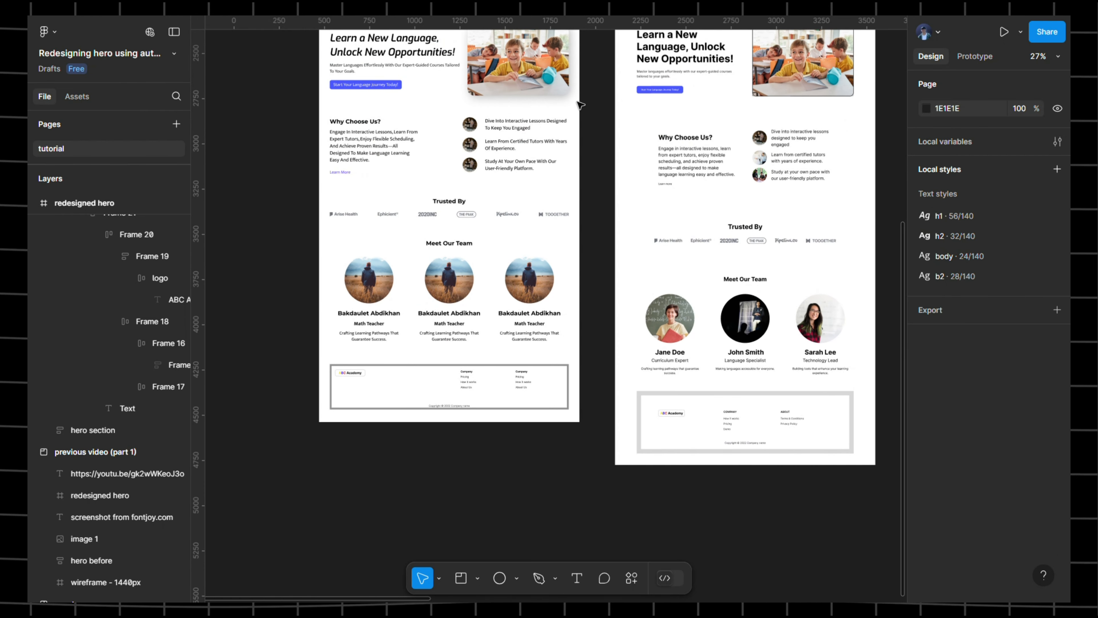
{"action": "scroll", "coordinate": [580, 103], "scroll_direction": "up", "scroll_amount": 3}
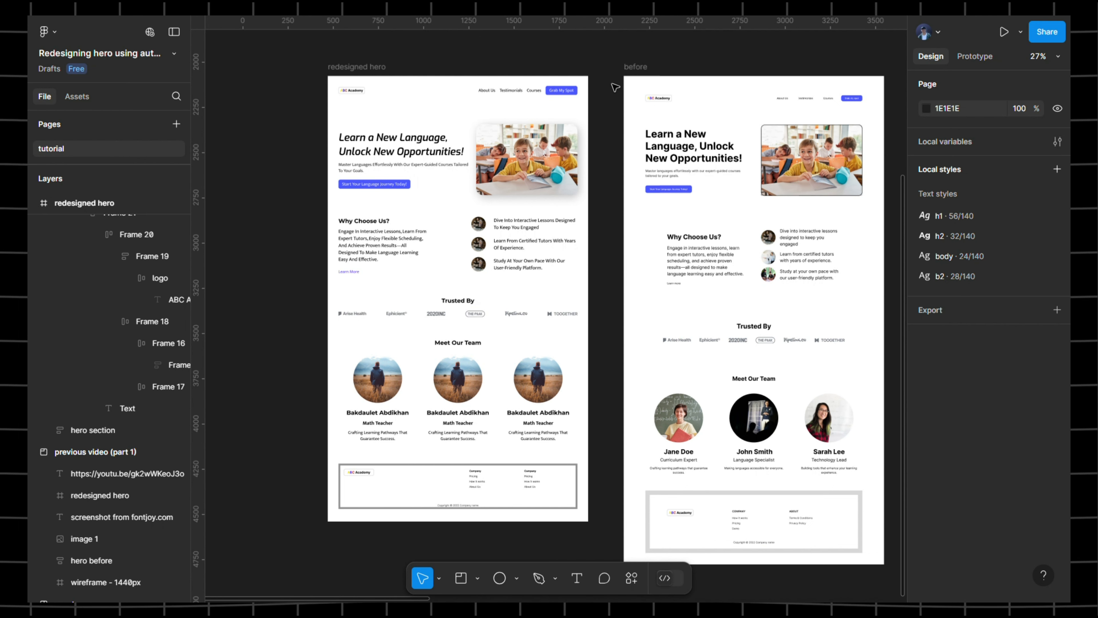
{"action": "left_click", "coordinate": [635, 66]}
{"action": "left_click", "coordinate": [592, 74]}
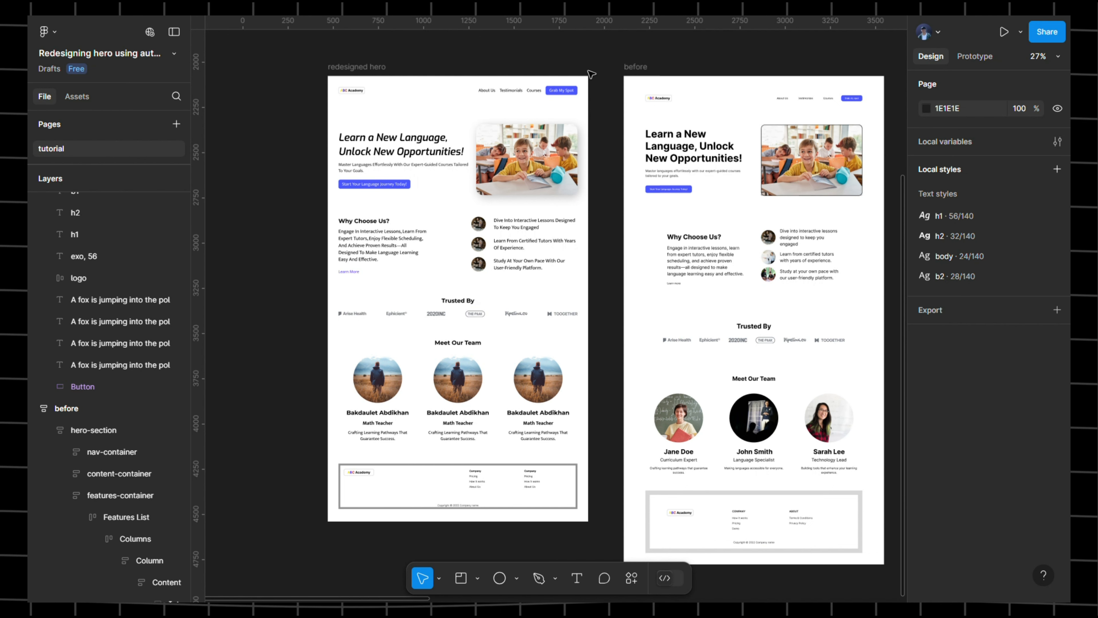
{"action": "left_click", "coordinate": [640, 67]}
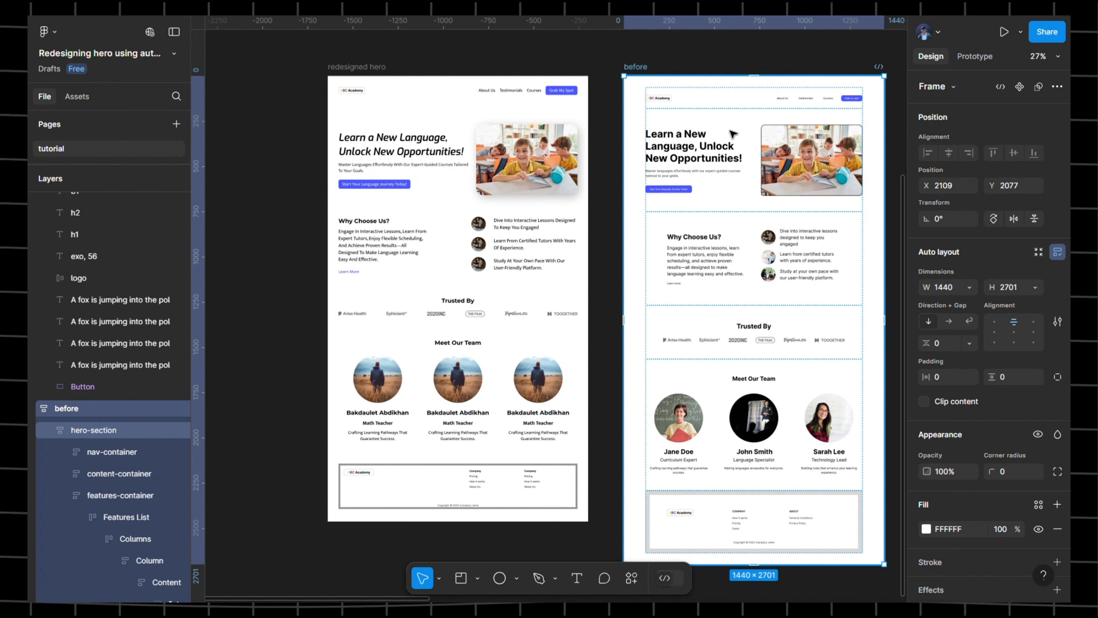
{"action": "left_click", "coordinate": [379, 68]}
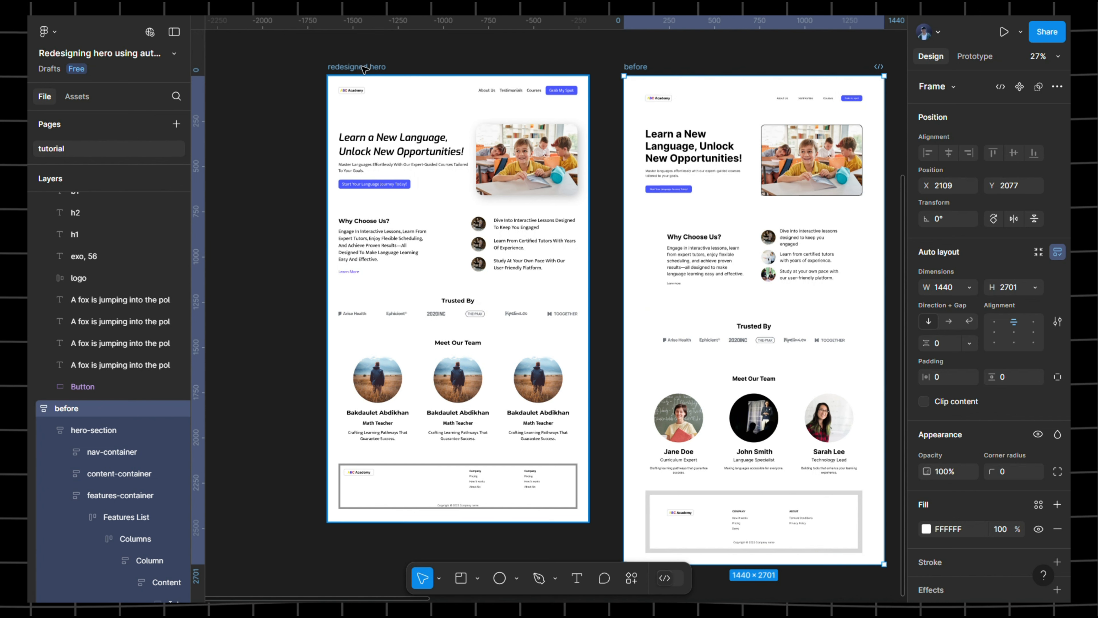